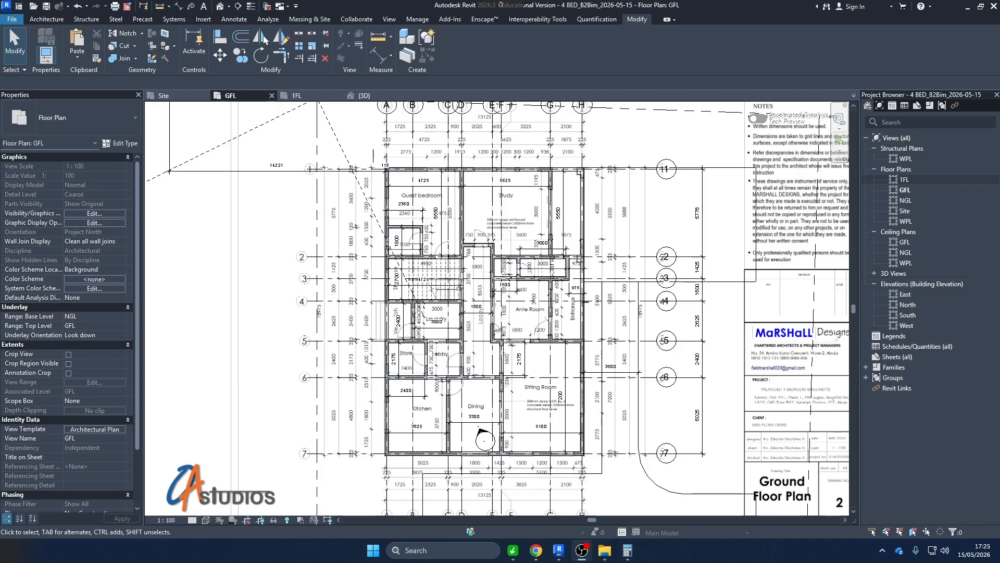
{"action": "scroll", "coordinate": [425, 356], "scroll_direction": "down", "scroll_amount": 2}
{"action": "scroll", "coordinate": [429, 359], "scroll_direction": "up", "scroll_amount": 2}
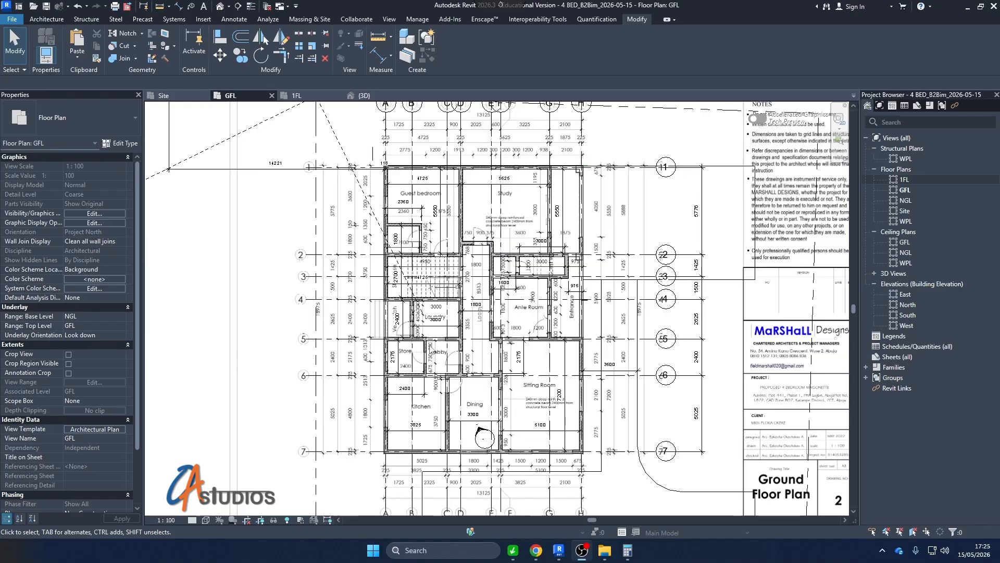
{"action": "scroll", "coordinate": [453, 402], "scroll_direction": "up", "scroll_amount": 3}
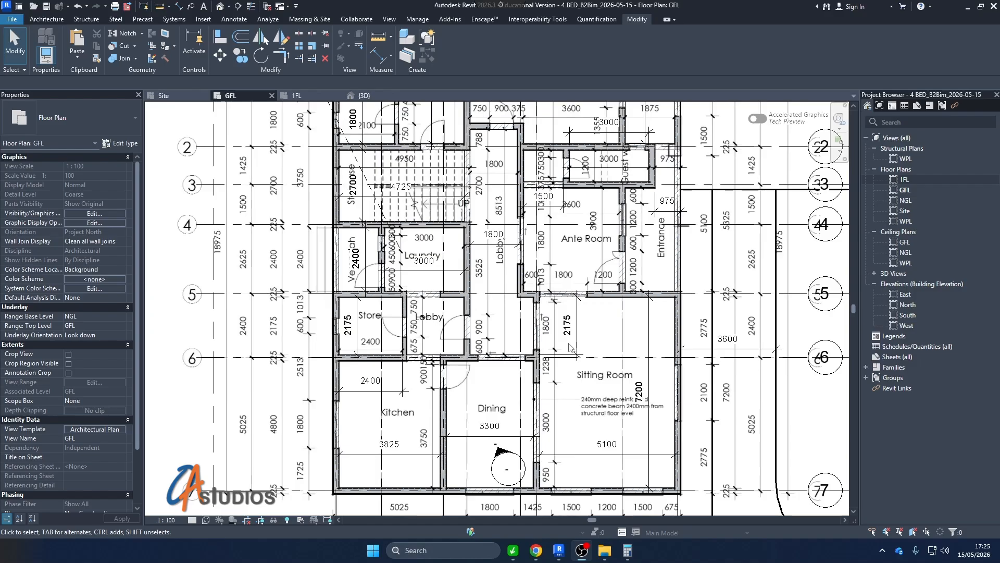
{"action": "scroll", "coordinate": [494, 359], "scroll_direction": "down", "scroll_amount": 2}
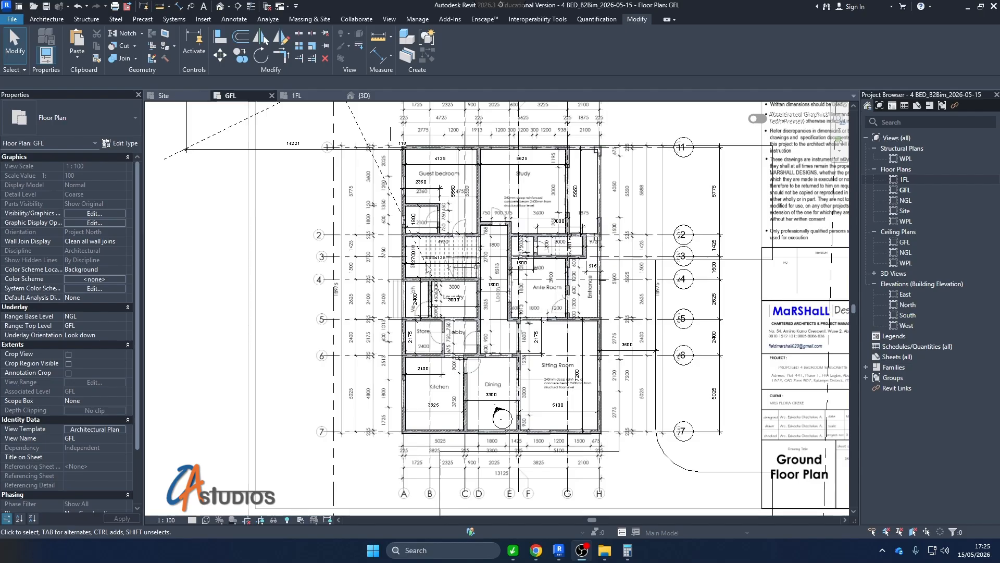
{"action": "scroll", "coordinate": [529, 255], "scroll_direction": "up", "scroll_amount": 2}
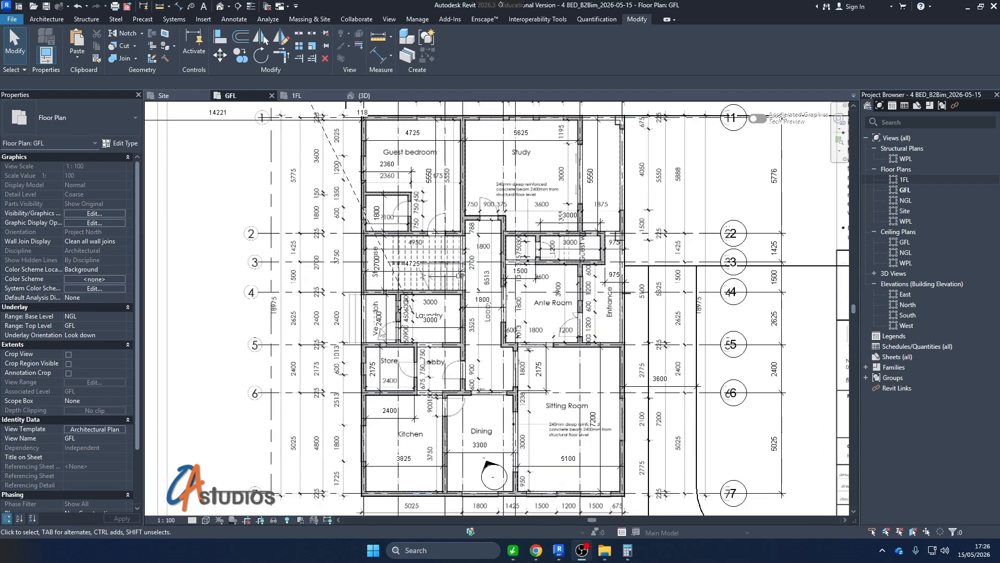
Create a Generic 150mm floor on level GFL with a rectangular boundary along the building's outer edges, from grid A/1 to grid H/7.
{"action": "left_click", "coordinate": [46, 19]}
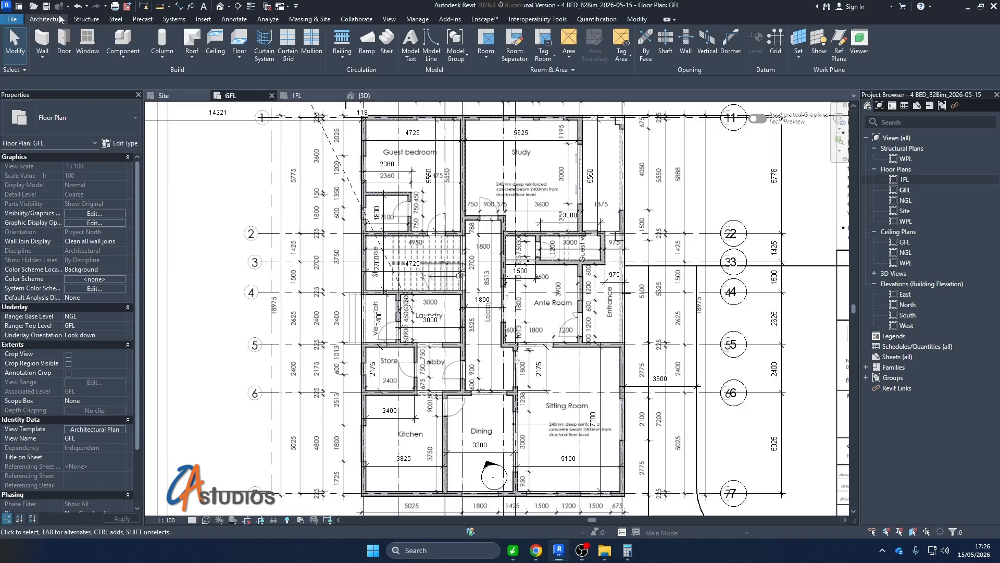
{"action": "left_click", "coordinate": [241, 42]}
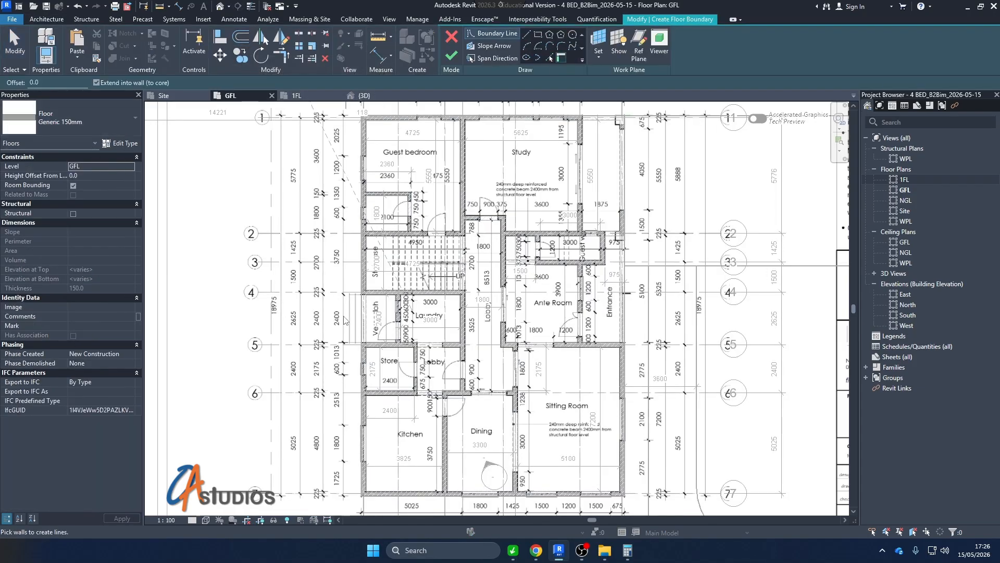
{"action": "left_click", "coordinate": [97, 122]}
{"action": "left_click", "coordinate": [97, 119]}
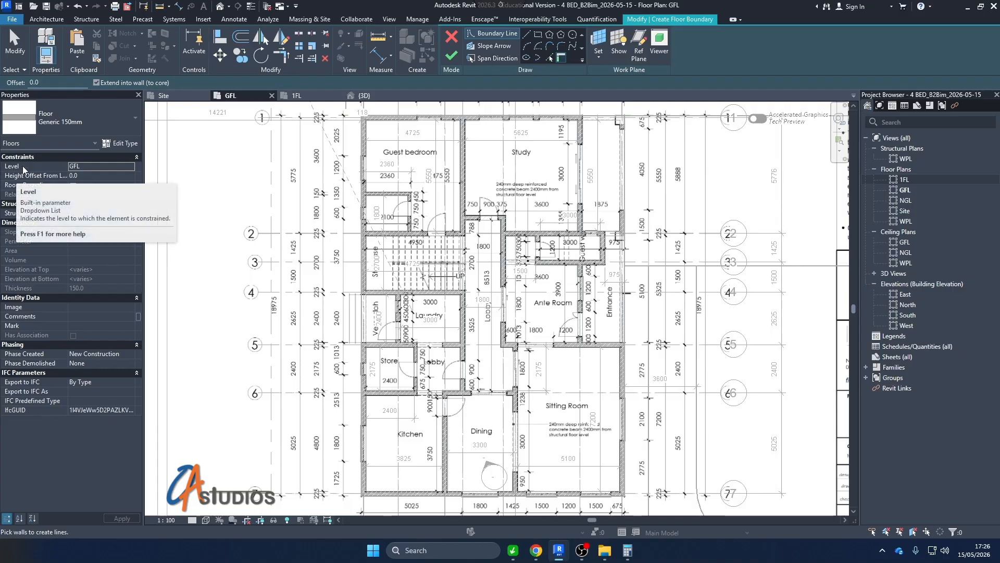
{"action": "left_click", "coordinate": [539, 34]}
{"action": "scroll", "coordinate": [516, 250], "scroll_direction": "down", "scroll_amount": 2}
{"action": "scroll", "coordinate": [470, 186], "scroll_direction": "up", "scroll_amount": 10}
{"action": "left_click", "coordinate": [354, 158]}
{"action": "scroll", "coordinate": [355, 156], "scroll_direction": "down", "scroll_amount": 5}
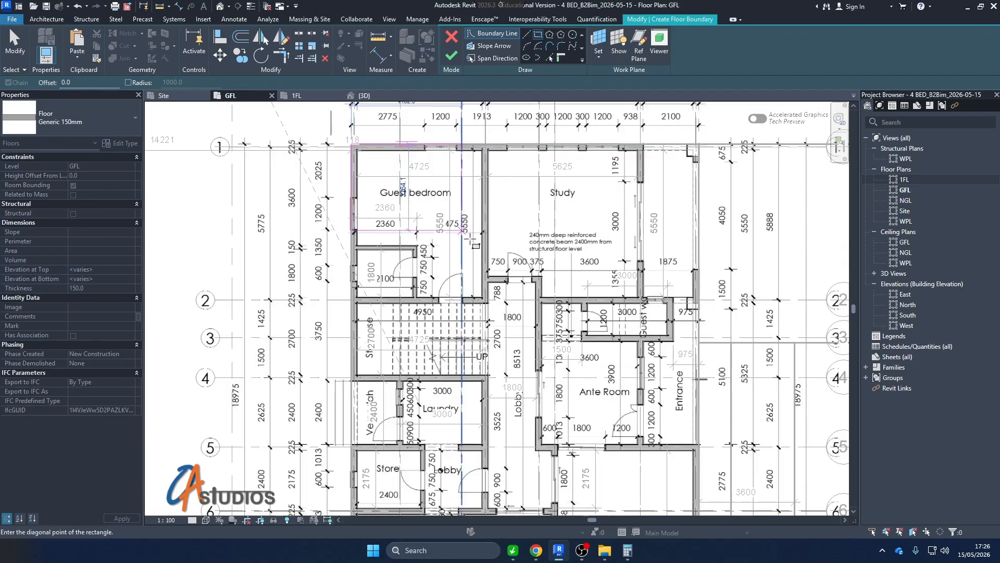
{"action": "scroll", "coordinate": [471, 240], "scroll_direction": "down", "scroll_amount": 3}
{"action": "scroll", "coordinate": [569, 414], "scroll_direction": "up", "scroll_amount": 5}
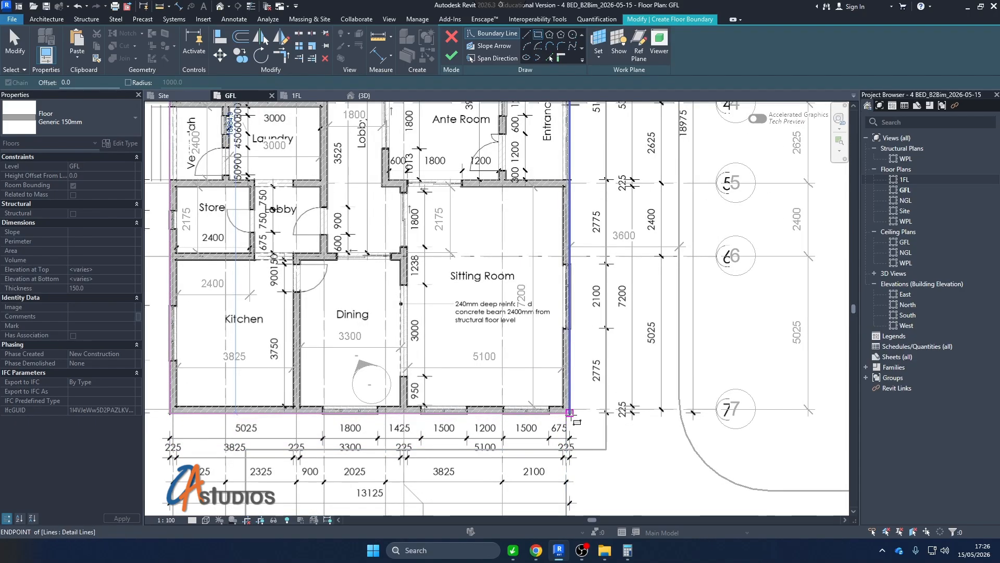
{"action": "left_click", "coordinate": [570, 413]}
{"action": "scroll", "coordinate": [521, 412], "scroll_direction": "down", "scroll_amount": 3}
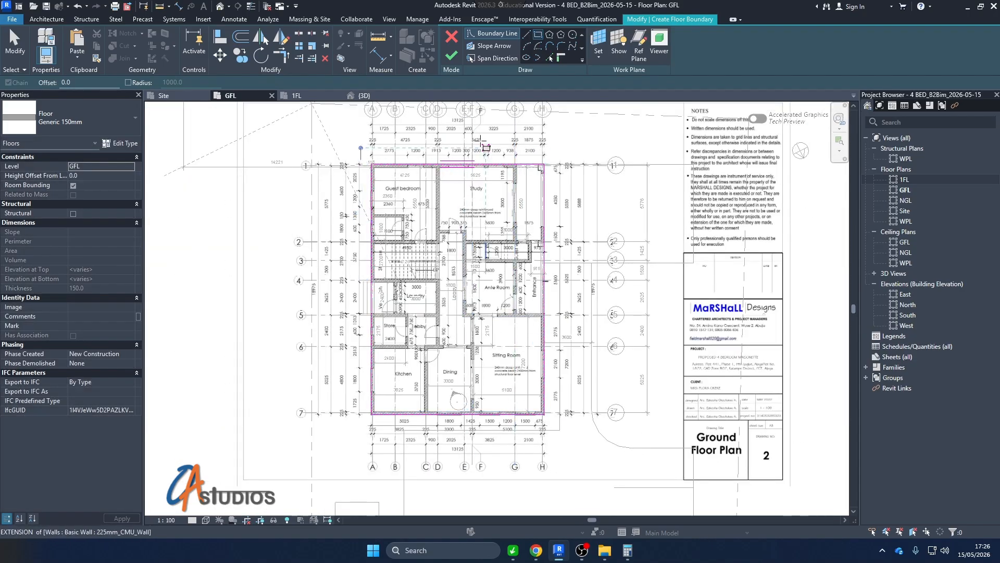
{"action": "left_click", "coordinate": [451, 56]}
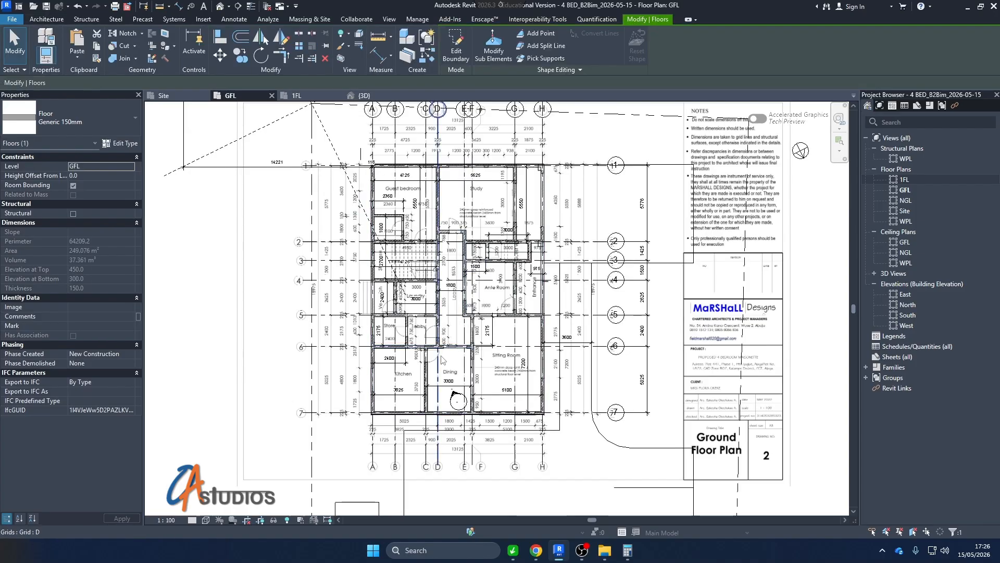
Open the 3D view and check the new ground floor slab beneath the walls at the corner near grid 7.
{"action": "left_click", "coordinate": [364, 96]}
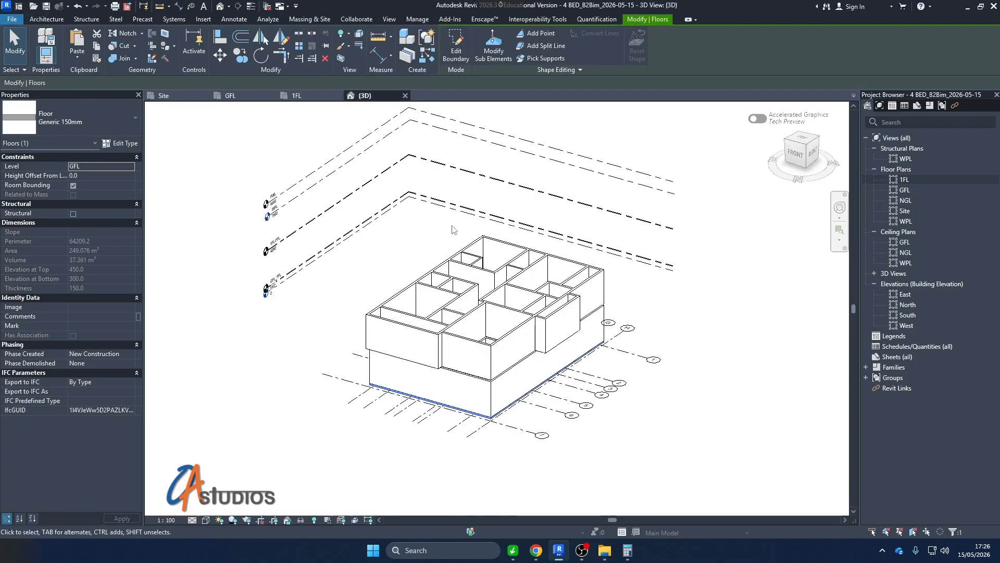
{"action": "scroll", "coordinate": [440, 454], "scroll_direction": "up", "scroll_amount": 5}
{"action": "left_click", "coordinate": [440, 453]}
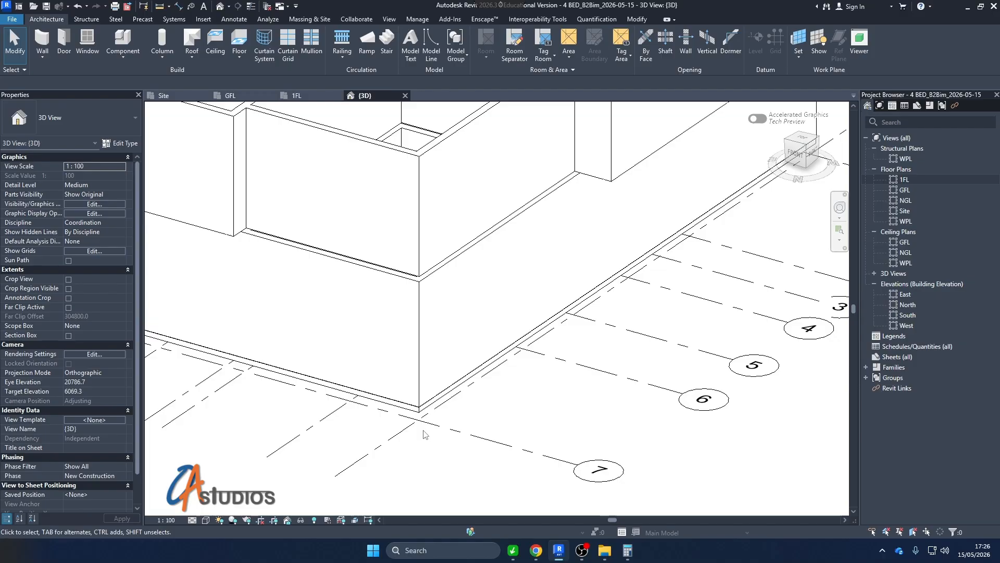
{"action": "scroll", "coordinate": [425, 432], "scroll_direction": "up", "scroll_amount": 3}
{"action": "left_click", "coordinate": [416, 399]}
{"action": "scroll", "coordinate": [416, 399], "scroll_direction": "down", "scroll_amount": 6}
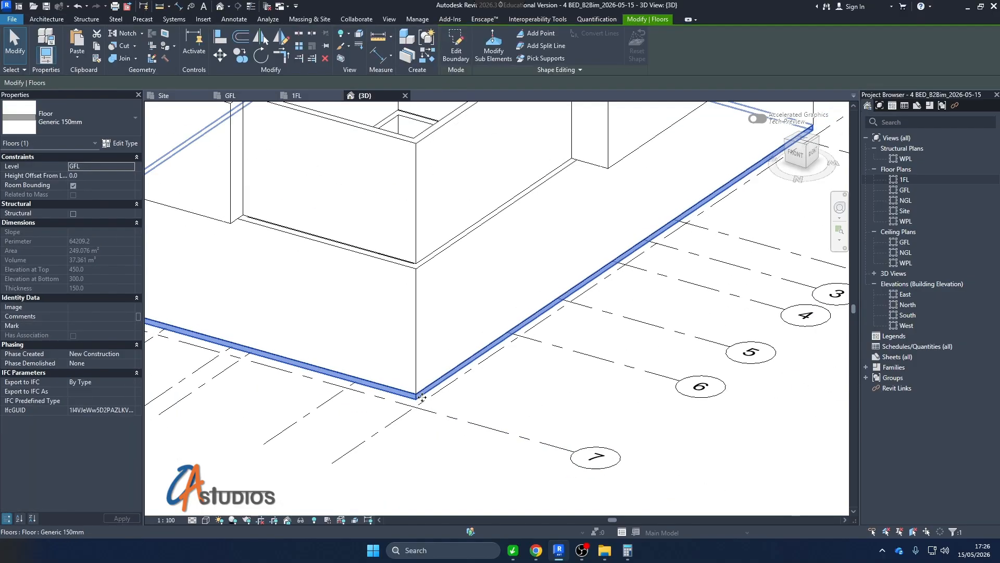
{"action": "left_click", "coordinate": [303, 441]}
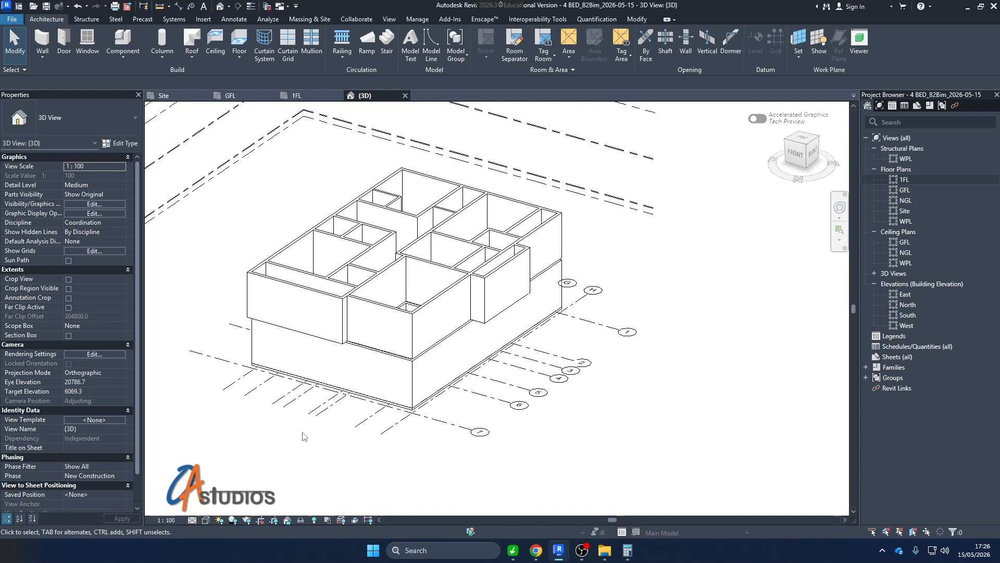
Select the ground floor slab and examine its exposed edge along the base of the outer walls.
{"action": "scroll", "coordinate": [412, 411], "scroll_direction": "up", "scroll_amount": 3}
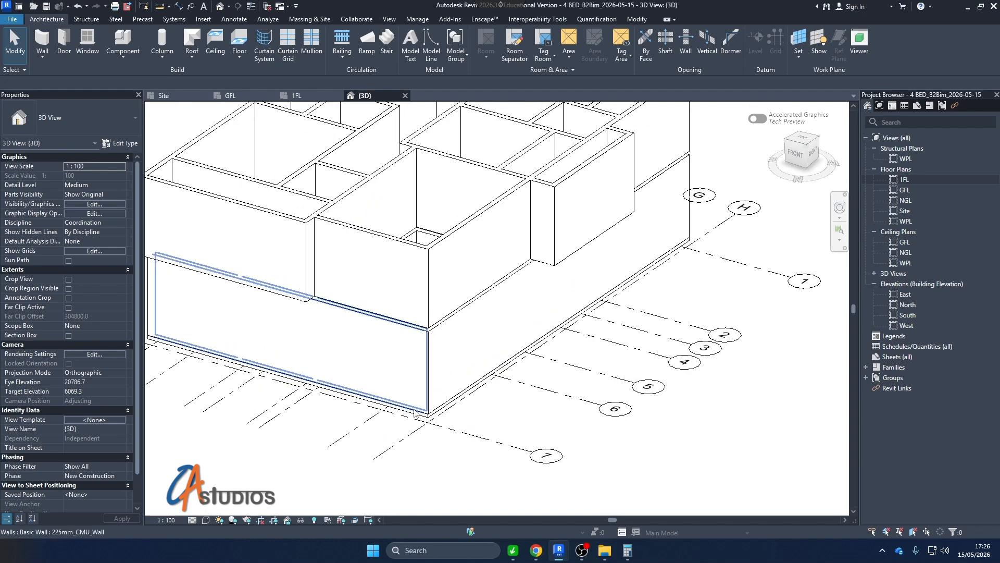
{"action": "scroll", "coordinate": [425, 425], "scroll_direction": "up", "scroll_amount": 2}
{"action": "left_click", "coordinate": [430, 423]}
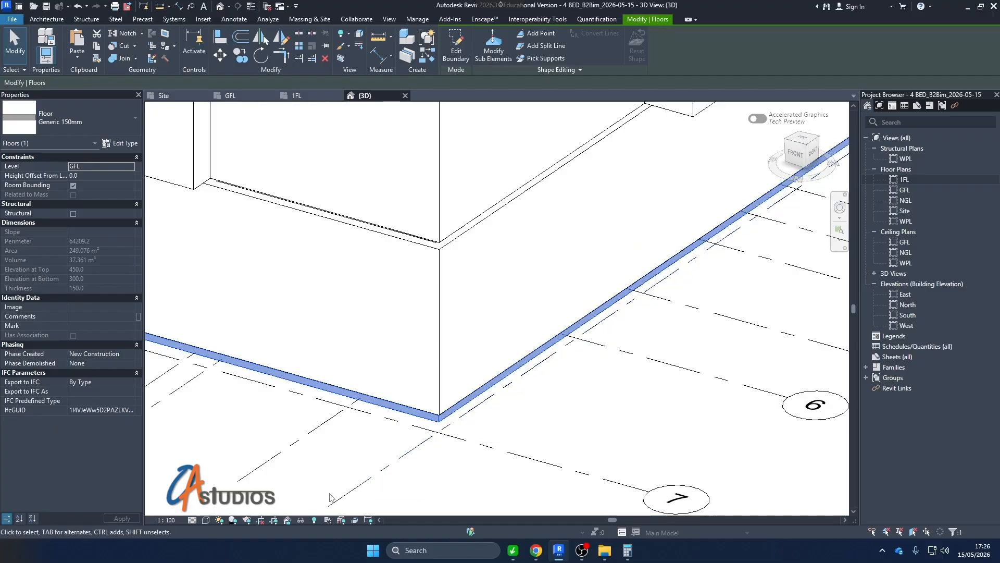
{"action": "scroll", "coordinate": [383, 488], "scroll_direction": "down", "scroll_amount": 1}
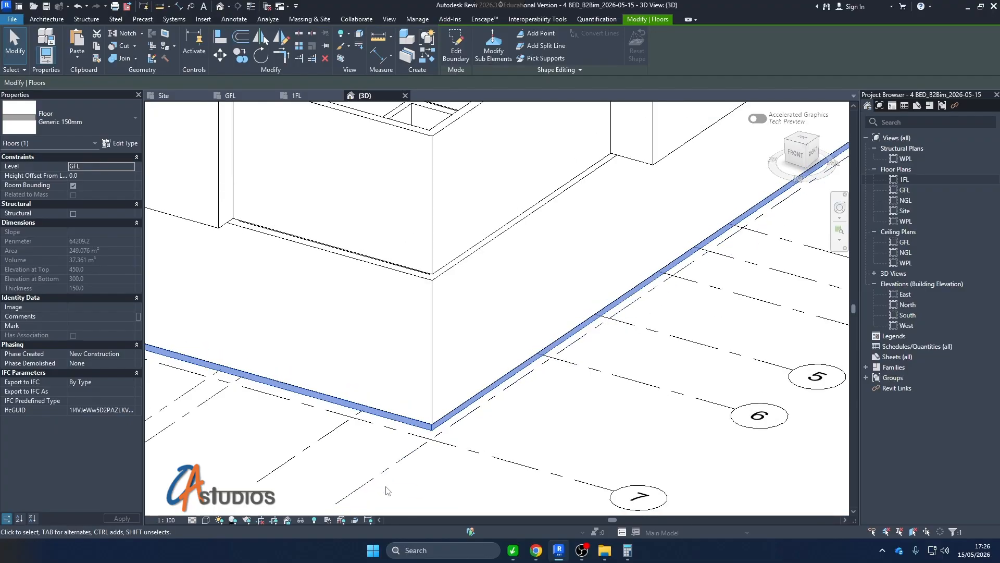
{"action": "scroll", "coordinate": [378, 489], "scroll_direction": "down", "scroll_amount": 4}
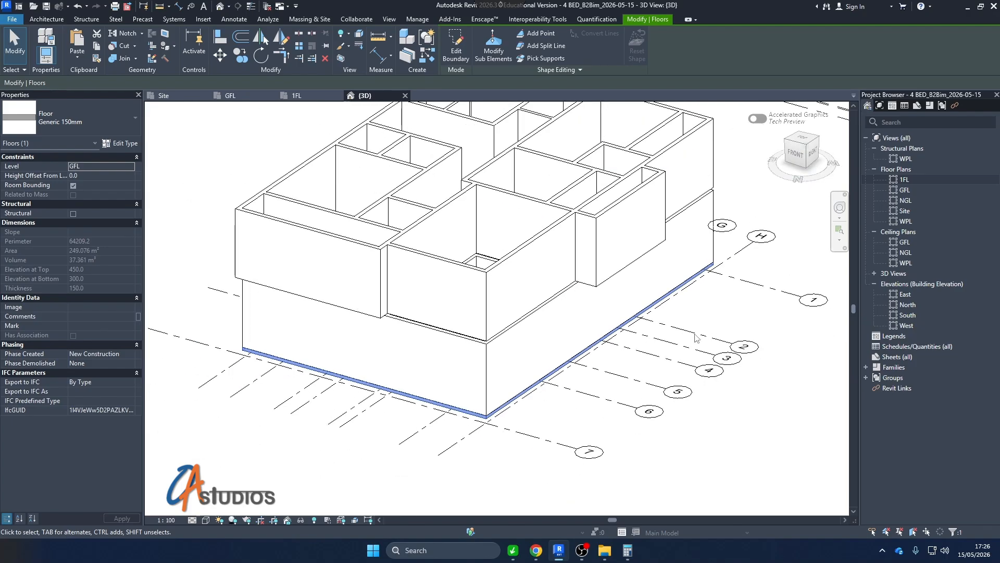
{"action": "scroll", "coordinate": [495, 412], "scroll_direction": "up", "scroll_amount": 2}
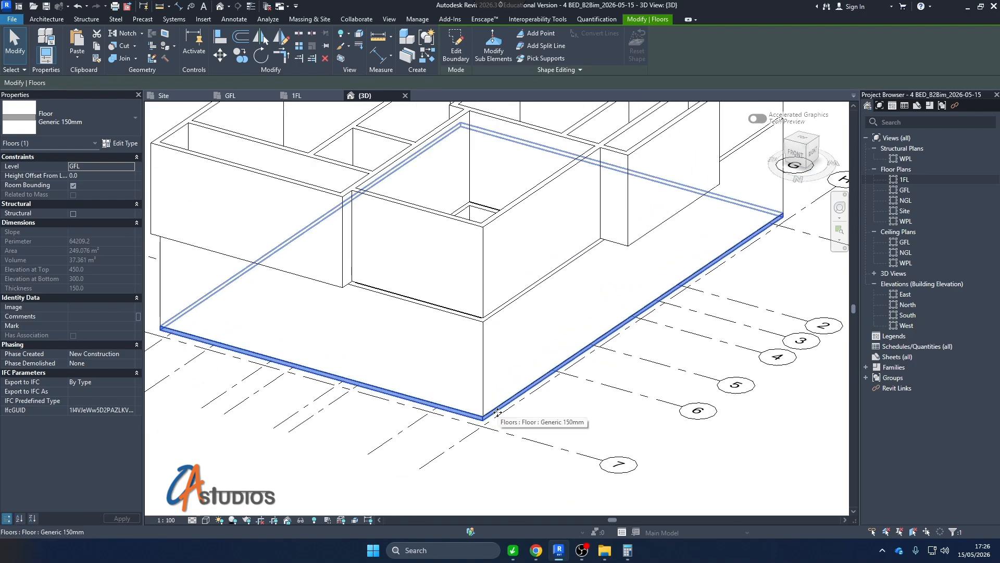
{"action": "scroll", "coordinate": [496, 412], "scroll_direction": "up", "scroll_amount": 4}
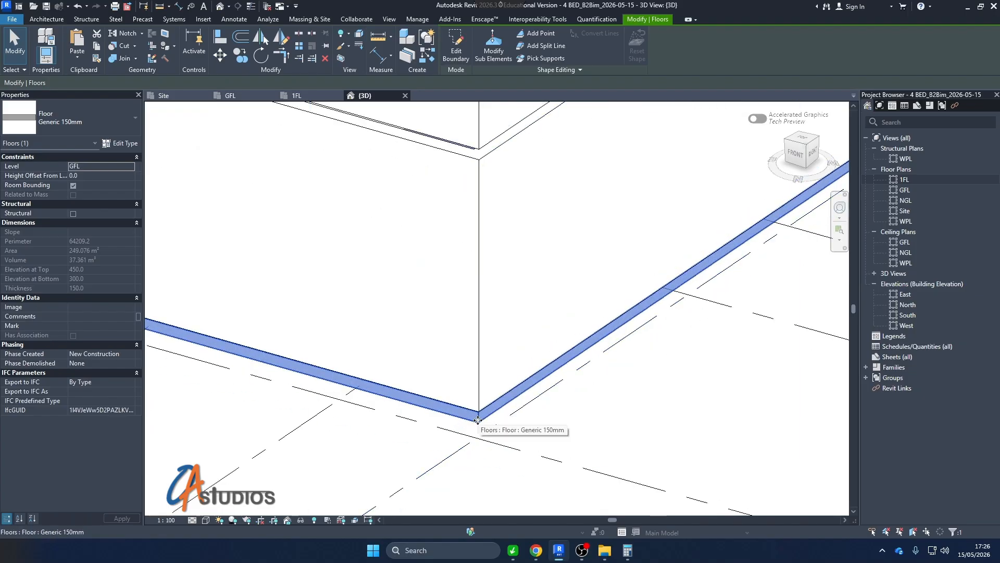
{"action": "scroll", "coordinate": [493, 440], "scroll_direction": "down", "scroll_amount": 6}
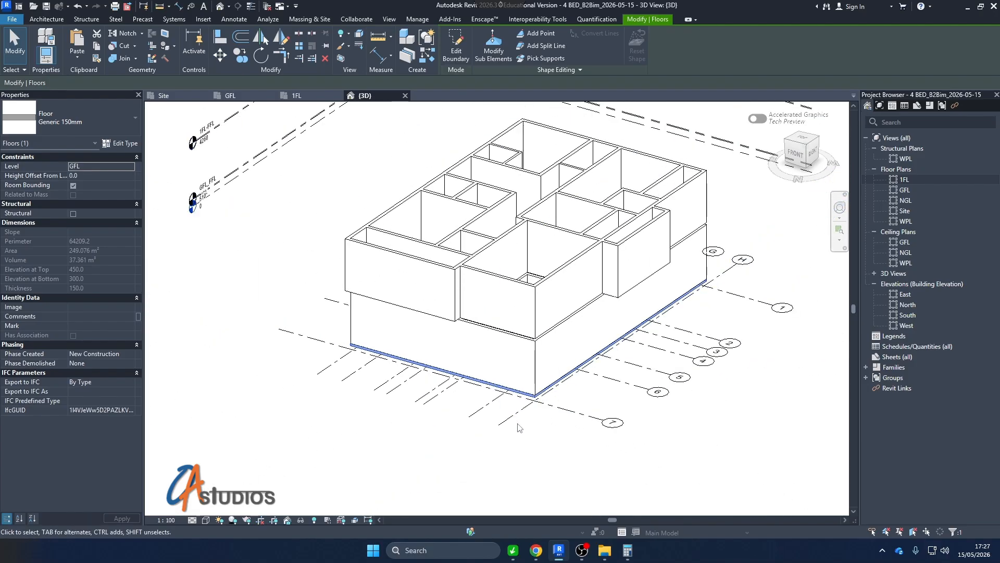
Examine the selected slab's full extent from underneath and its edge at the building's front corner.
{"action": "middle_click_drag", "start_coordinate": [577, 430], "coordinate": [584, 289], "text": "shift"}
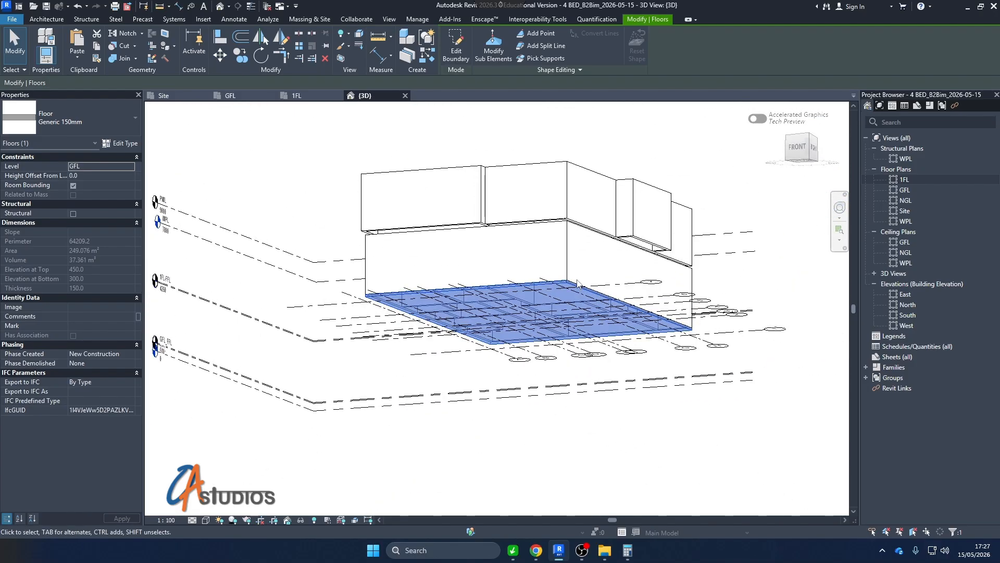
{"action": "scroll", "coordinate": [583, 289], "scroll_direction": "up", "scroll_amount": 3}
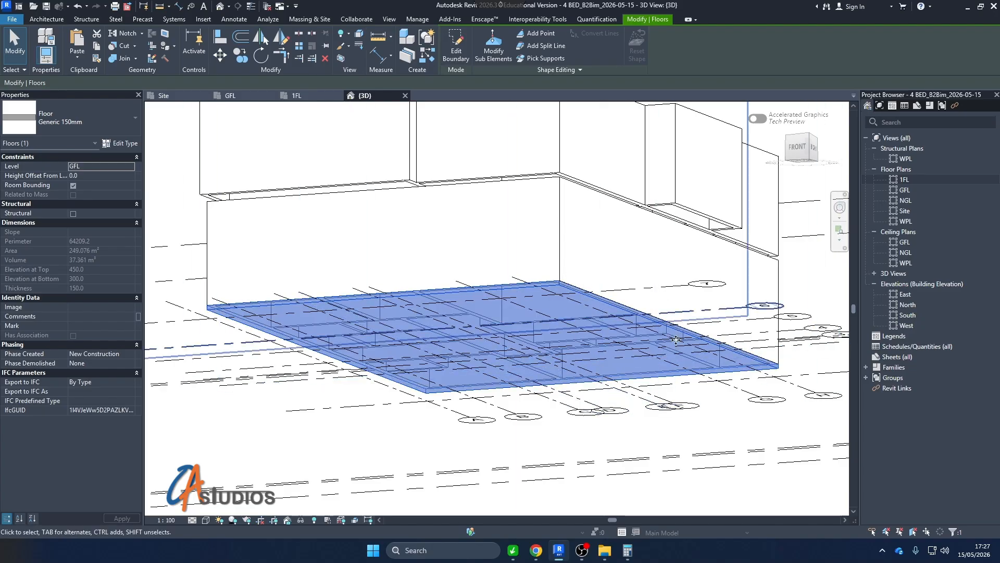
{"action": "middle_click_drag", "start_coordinate": [536, 328], "coordinate": [495, 409], "text": "shift"}
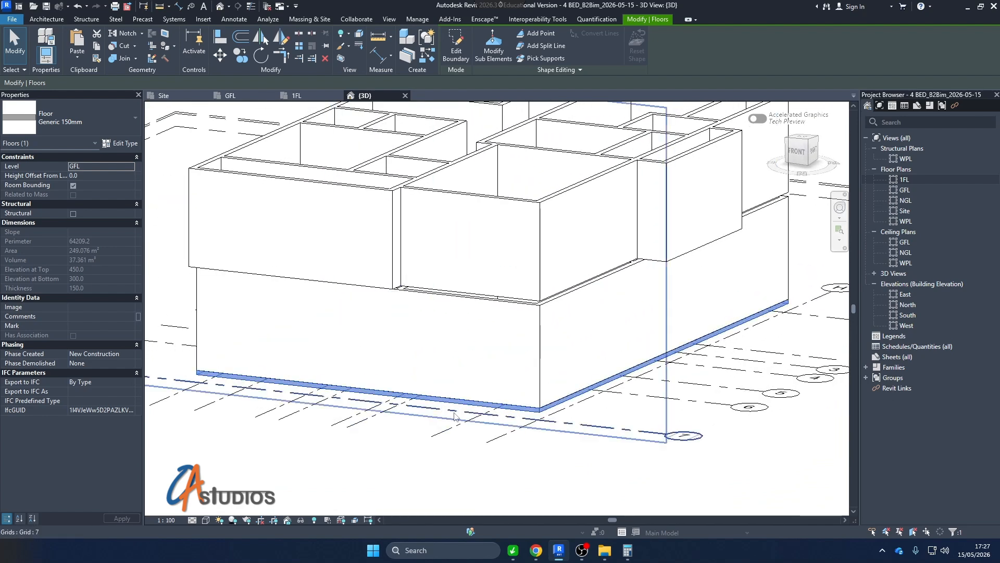
{"action": "scroll", "coordinate": [538, 409], "scroll_direction": "up", "scroll_amount": 2}
{"action": "scroll", "coordinate": [539, 409], "scroll_direction": "up", "scroll_amount": 3}
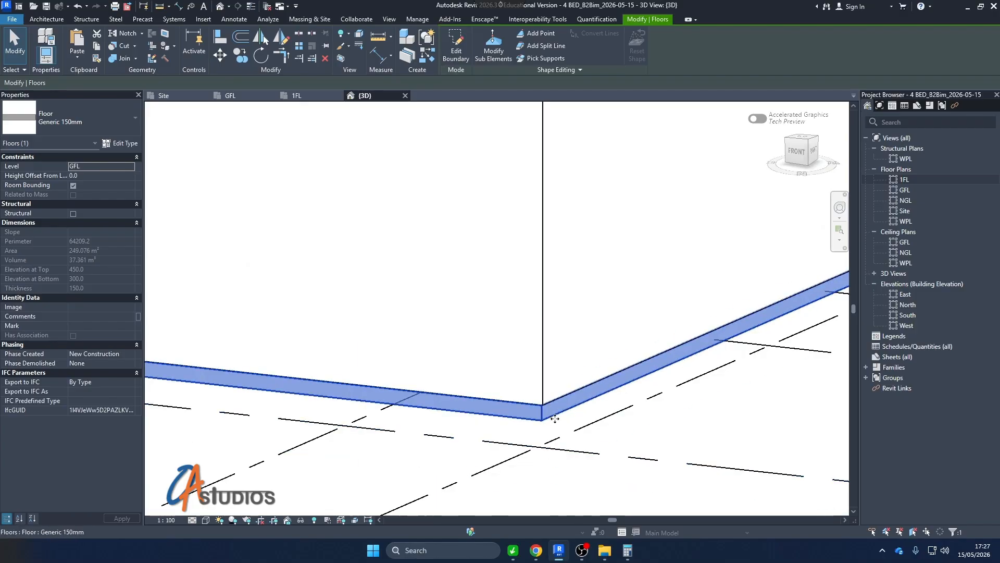
Open the South elevation and examine how the ground floor slab sits relative to the GFL and NGL levels.
{"action": "double_click", "coordinate": [914, 314]}
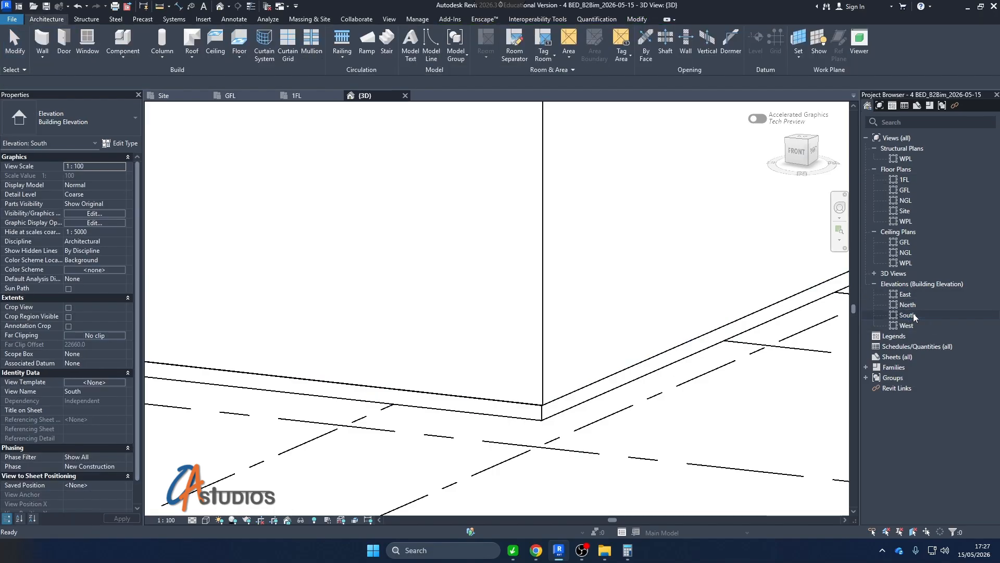
{"action": "scroll", "coordinate": [618, 395], "scroll_direction": "up", "scroll_amount": 5}
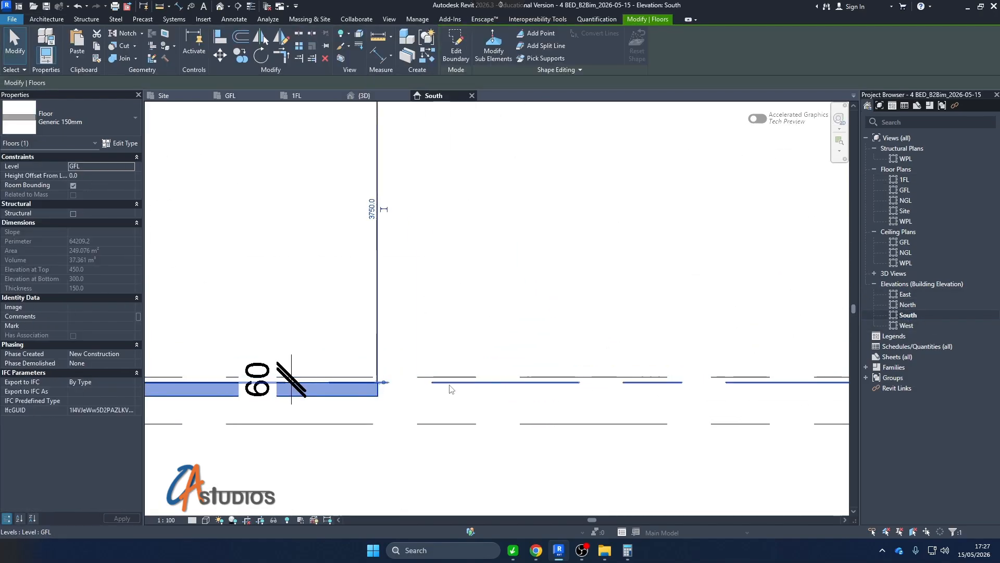
{"action": "scroll", "coordinate": [578, 386], "scroll_direction": "down", "scroll_amount": 4}
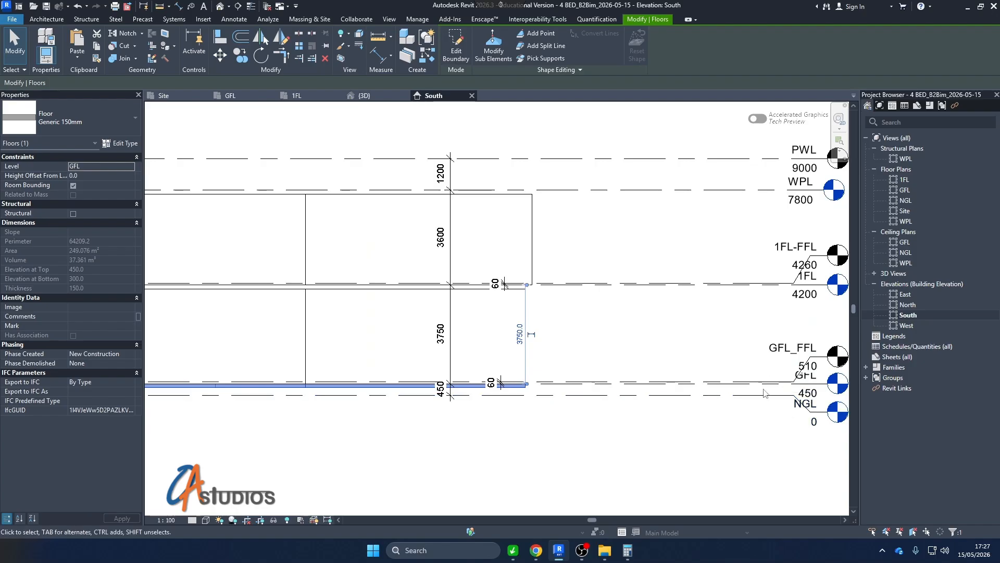
{"action": "scroll", "coordinate": [451, 387], "scroll_direction": "up", "scroll_amount": 5}
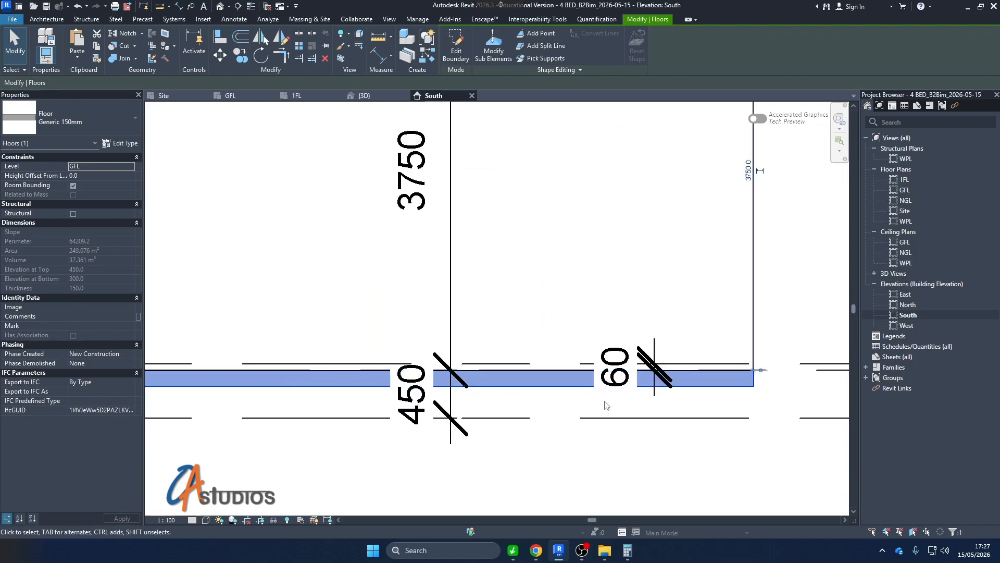
{"action": "left_click", "coordinate": [781, 392]}
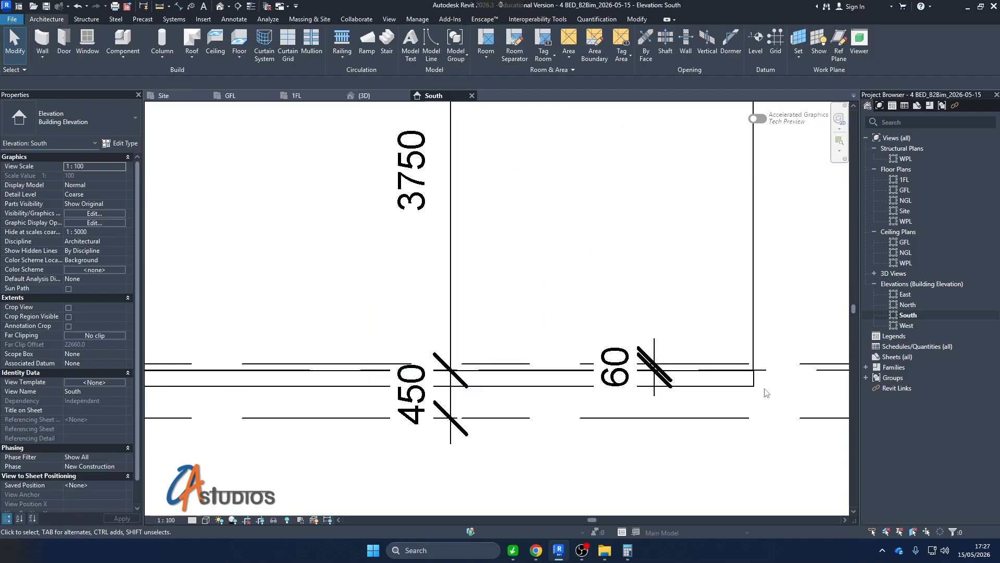
{"action": "left_click", "coordinate": [729, 386]}
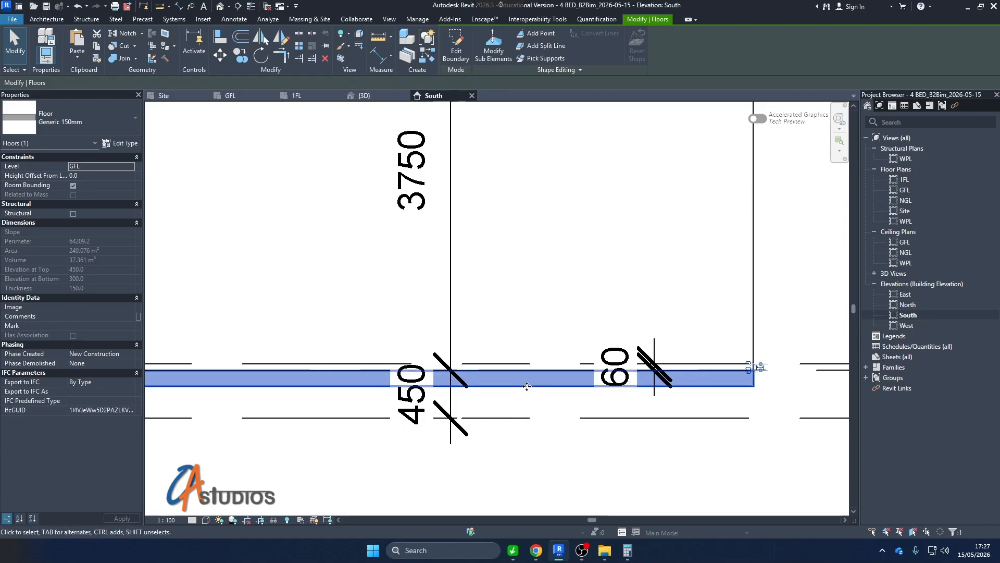
{"action": "scroll", "coordinate": [541, 422], "scroll_direction": "down", "scroll_amount": 2}
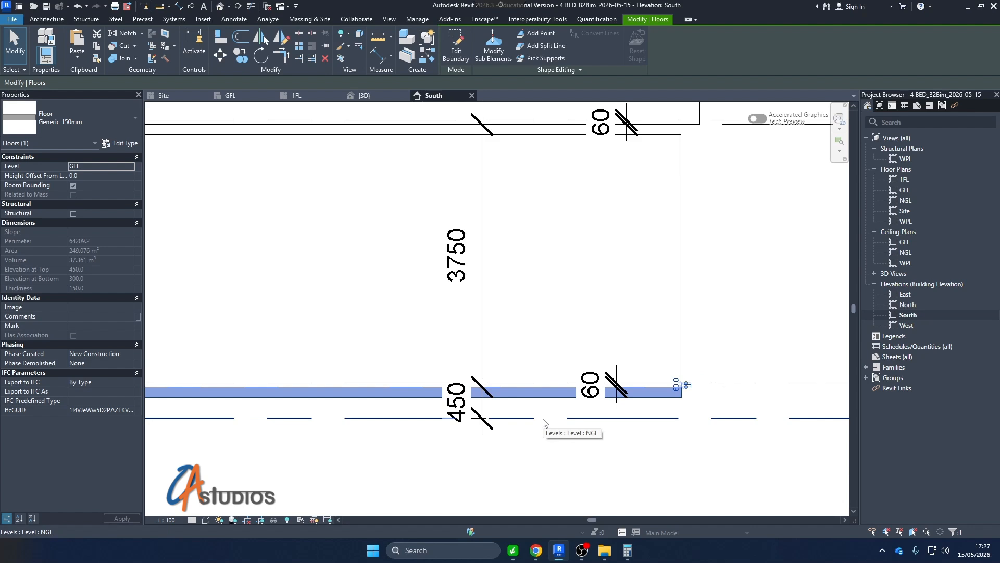
Inspect the ground floor outer wall's extent and constraints between GFL and 1FL in the South elevation.
{"action": "left_click", "coordinate": [686, 294]}
{"action": "scroll", "coordinate": [625, 399], "scroll_direction": "down", "scroll_amount": 3}
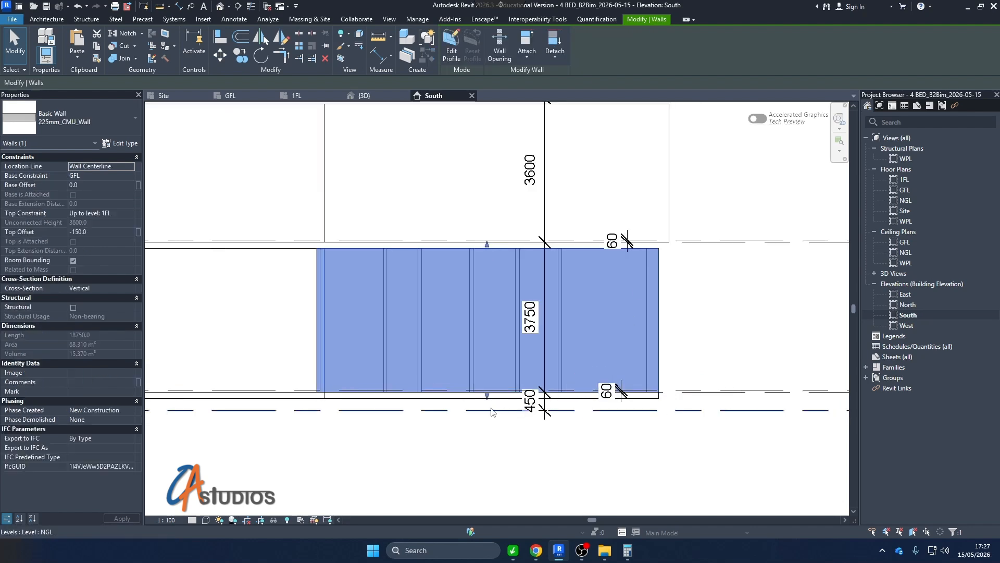
{"action": "left_click", "coordinate": [413, 440]}
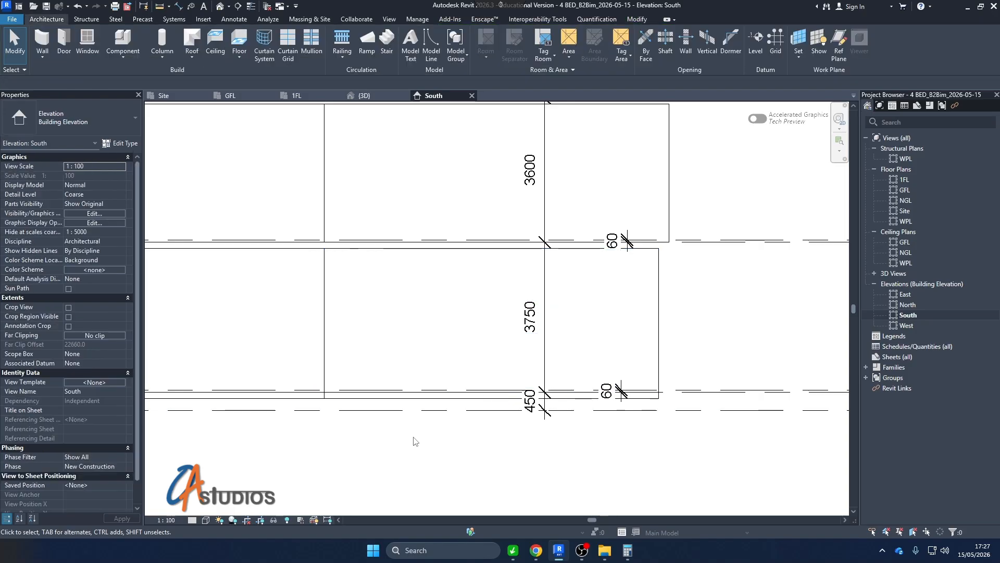
Examine both ends of the ground floor slab and its depth relative to the GFL and NGL levels in the South elevation.
{"action": "scroll", "coordinate": [545, 414], "scroll_direction": "down", "scroll_amount": 2}
{"action": "scroll", "coordinate": [546, 417], "scroll_direction": "down", "scroll_amount": 2}
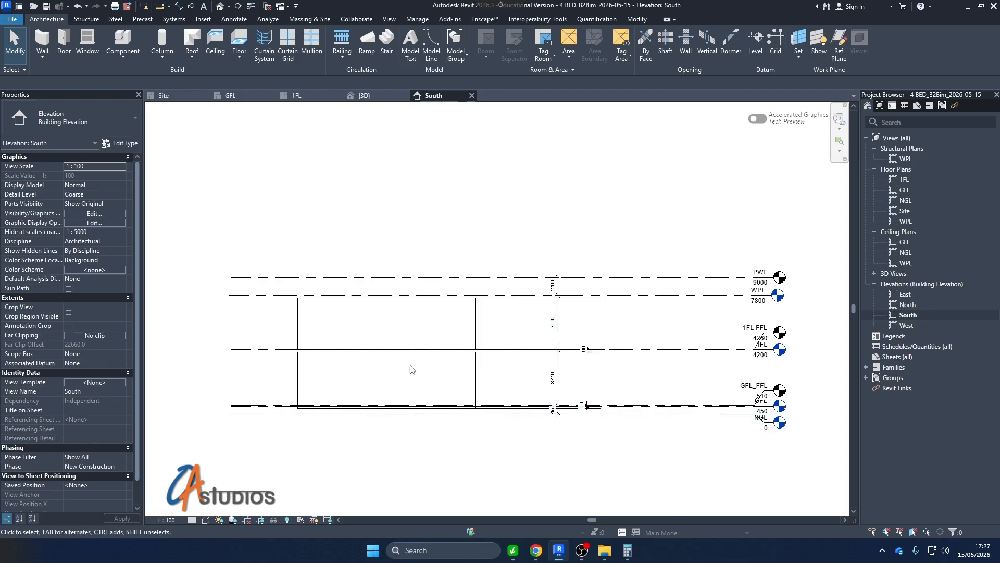
{"action": "scroll", "coordinate": [301, 405], "scroll_direction": "up", "scroll_amount": 5}
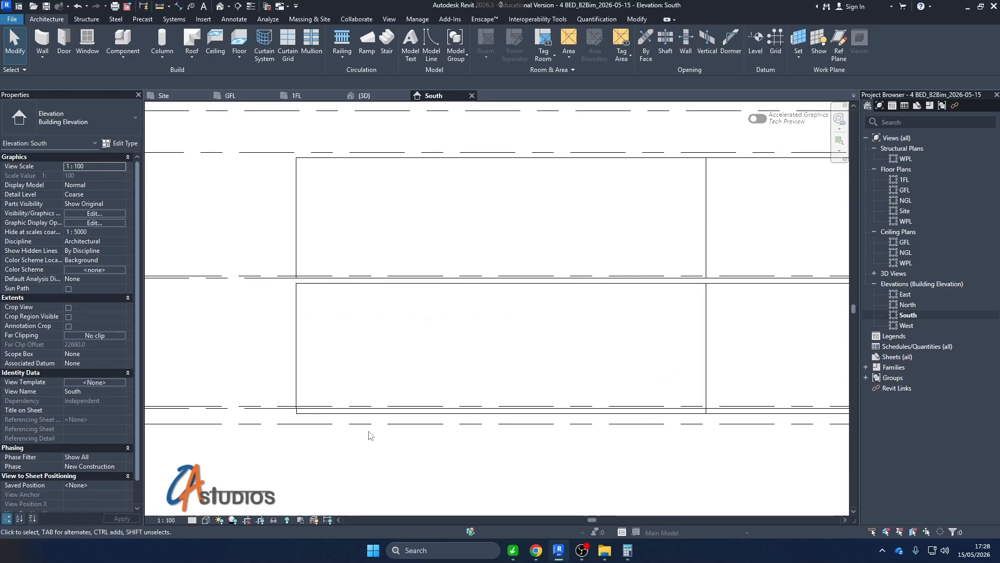
{"action": "scroll", "coordinate": [292, 414], "scroll_direction": "up", "scroll_amount": 5}
{"action": "scroll", "coordinate": [291, 388], "scroll_direction": "up", "scroll_amount": 3}
{"action": "scroll", "coordinate": [321, 404], "scroll_direction": "down", "scroll_amount": 3}
{"action": "left_click", "coordinate": [320, 407]}
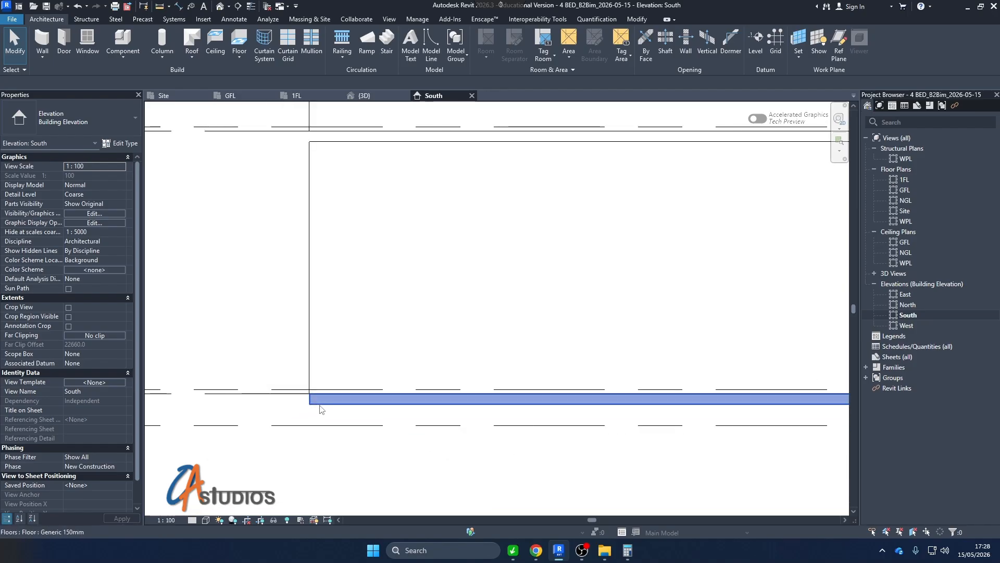
{"action": "scroll", "coordinate": [313, 404], "scroll_direction": "down", "scroll_amount": 3}
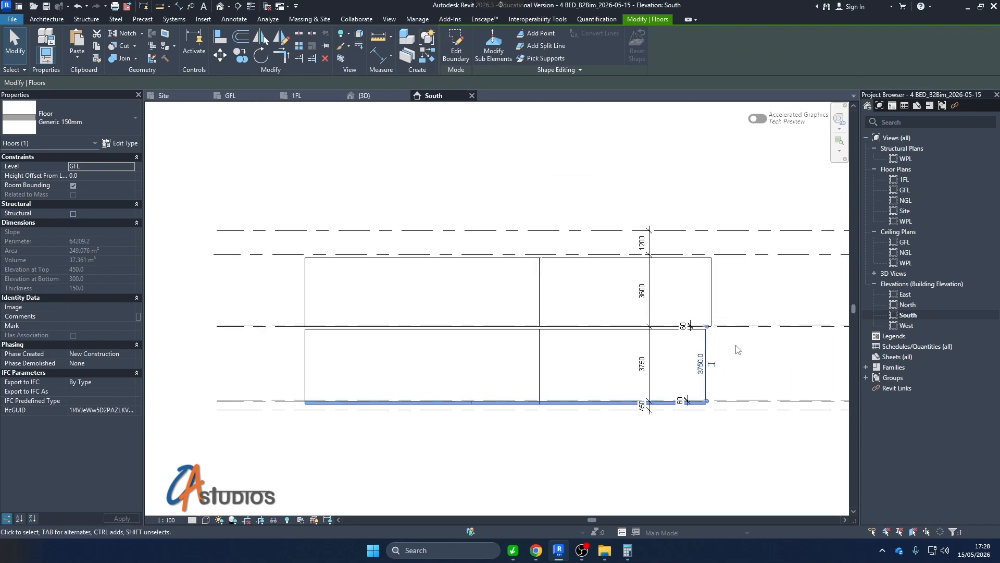
{"action": "key", "text": "Escape"}
{"action": "scroll", "coordinate": [706, 409], "scroll_direction": "up", "scroll_amount": 3}
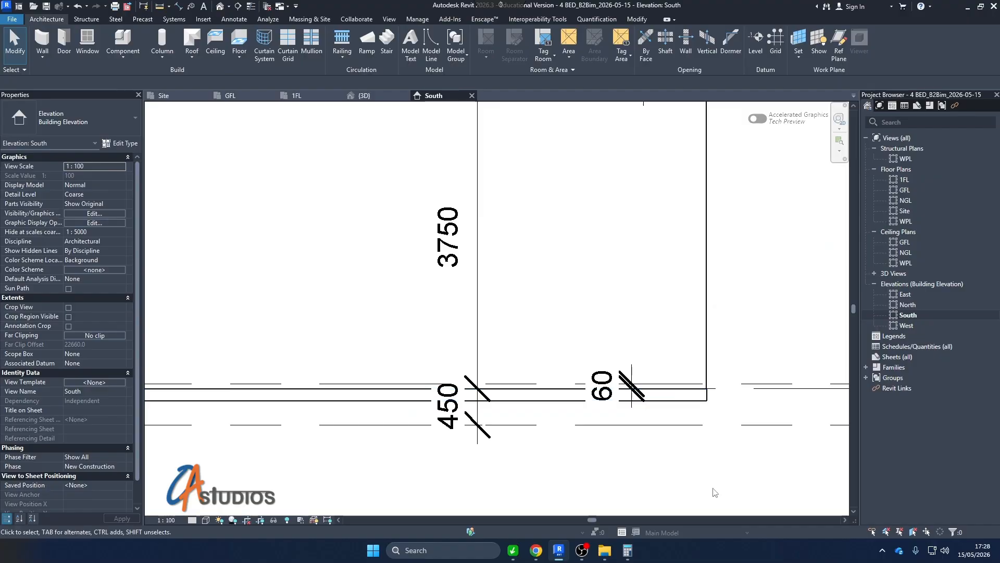
{"action": "scroll", "coordinate": [708, 458], "scroll_direction": "down", "scroll_amount": 1}
{"action": "scroll", "coordinate": [332, 457], "scroll_direction": "down", "scroll_amount": 2}
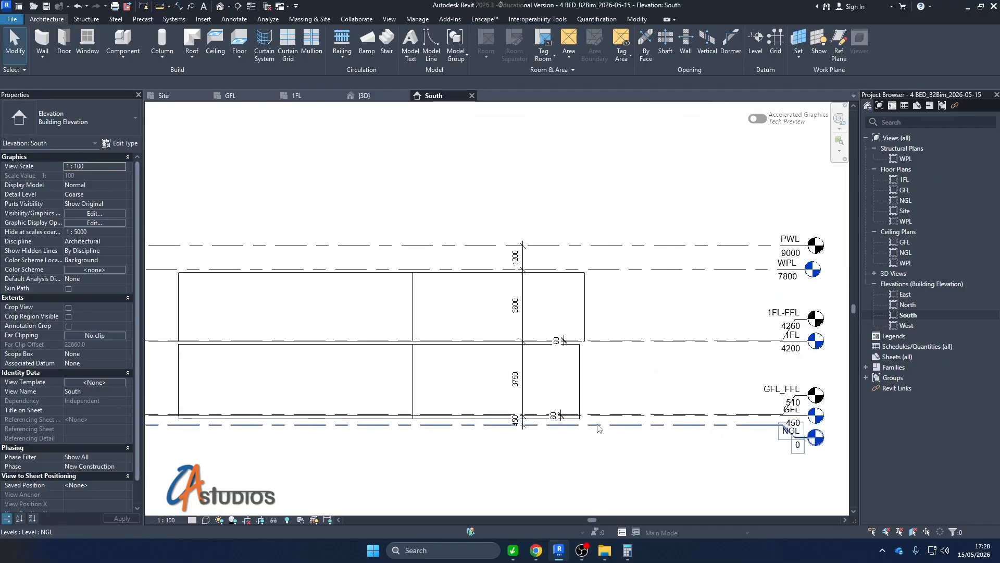
Duplicate the ground floor slab's Generic 150mm type under the name "450mm floor slab".
{"action": "scroll", "coordinate": [580, 424], "scroll_direction": "up", "scroll_amount": 3}
{"action": "left_click", "coordinate": [579, 426]}
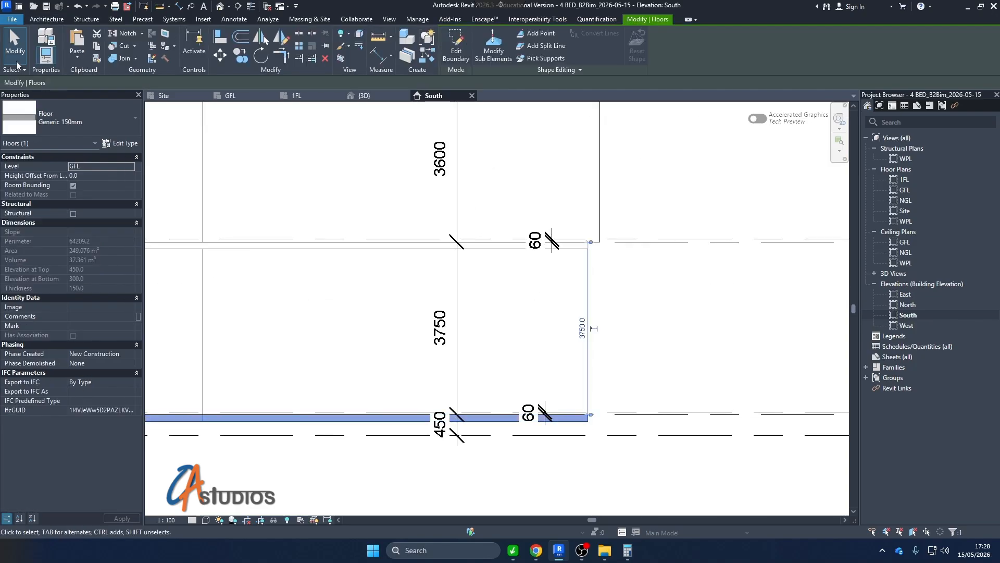
{"action": "left_click", "coordinate": [121, 143]}
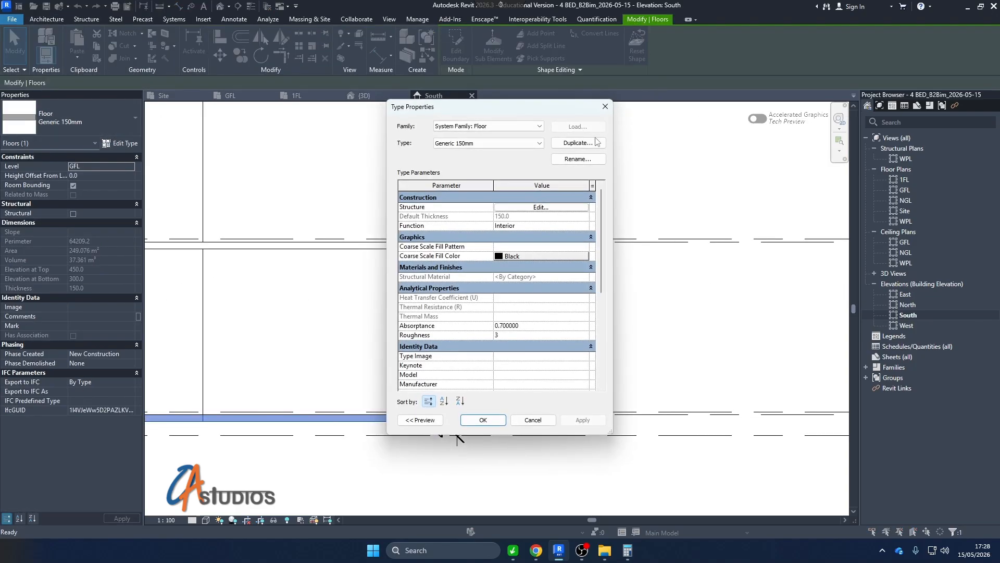
{"action": "left_click", "coordinate": [577, 143]}
{"action": "left_click", "coordinate": [496, 263]}
{"action": "left_click_drag", "start_coordinate": [496, 263], "coordinate": [361, 291]}
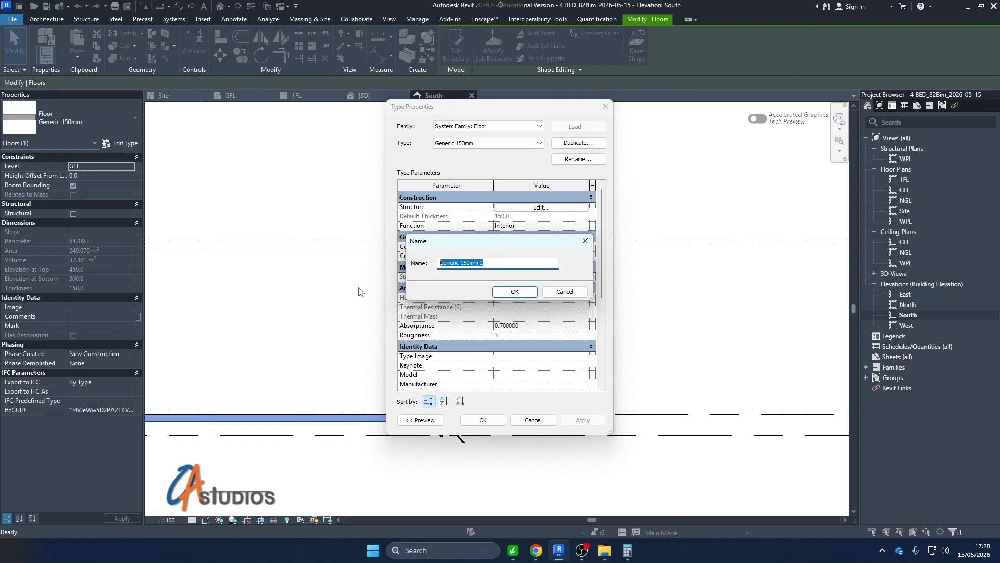
{"action": "type", "text": "450mm floor slab"}
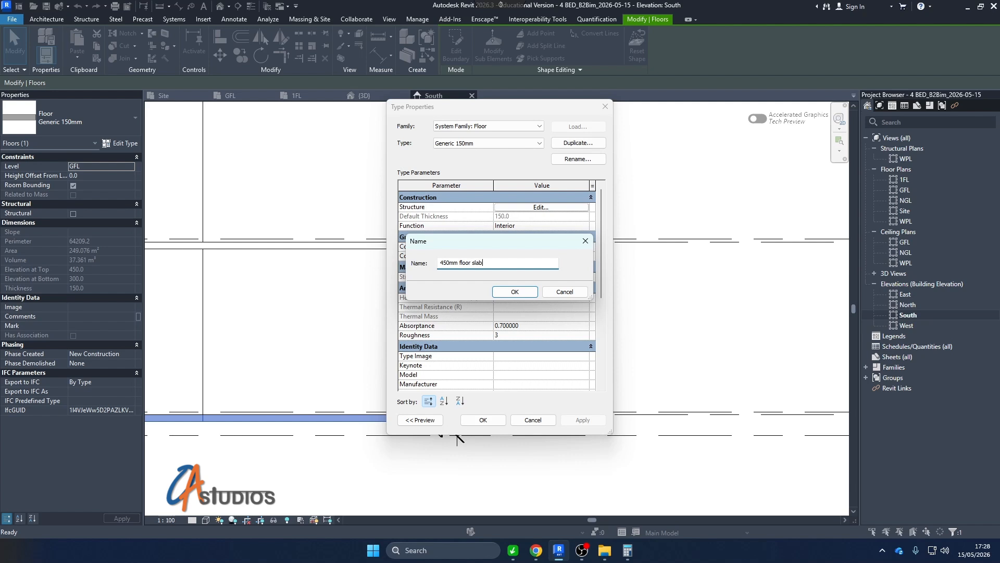
{"action": "left_click", "coordinate": [515, 291]}
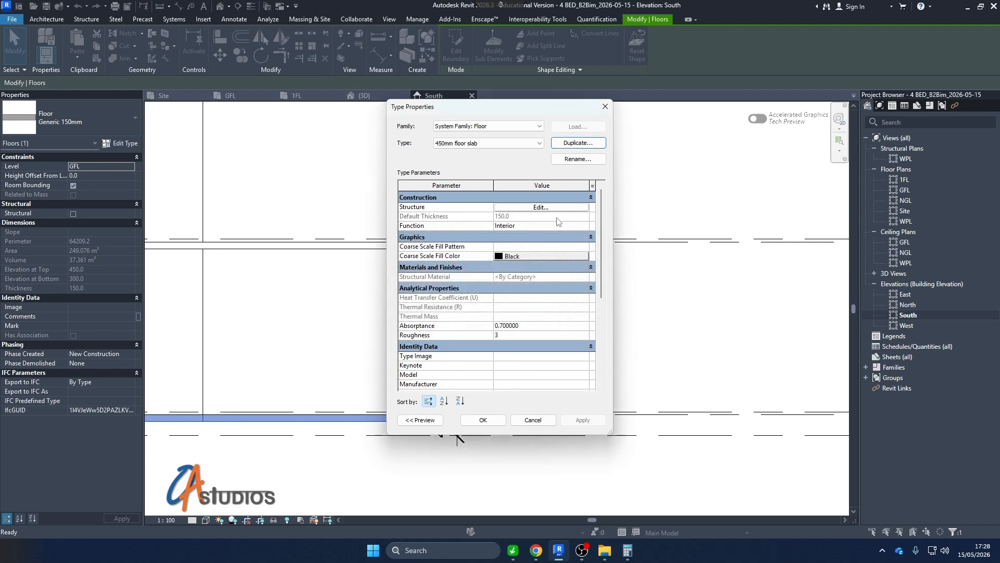
Set the structure layer of the 450mm floor slab type to 450 mm thick and apply it to the ground floor slab.
{"action": "left_click", "coordinate": [535, 200]}
{"action": "left_click", "coordinate": [552, 197]}
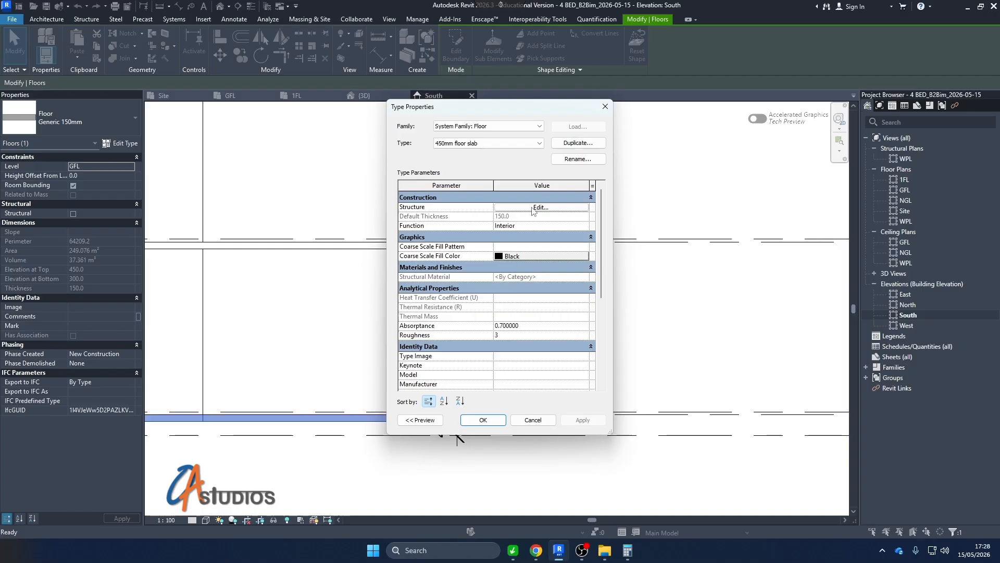
{"action": "left_click", "coordinate": [532, 208]}
{"action": "left_click", "coordinate": [528, 229]}
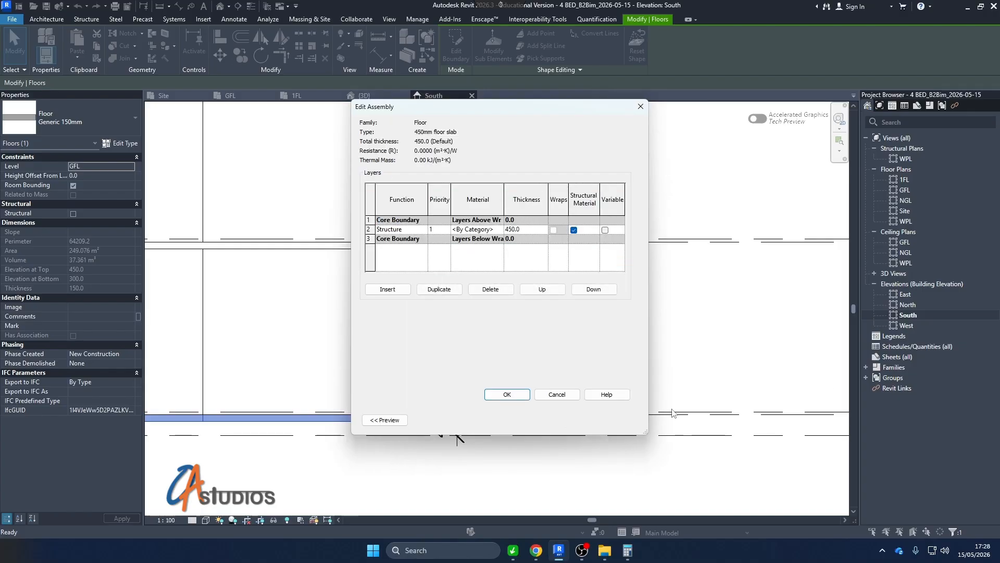
{"action": "left_click", "coordinate": [507, 394]}
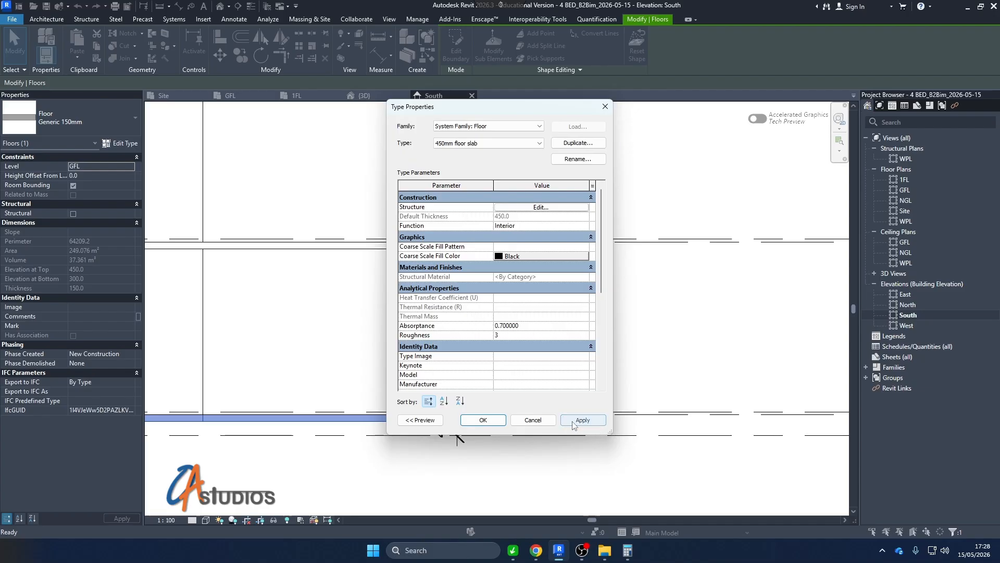
{"action": "left_click", "coordinate": [483, 420]}
Check the thickened ground floor slab against the GFL and NGL levels, and clear the selection.
{"action": "scroll", "coordinate": [589, 401], "scroll_direction": "up", "scroll_amount": 3}
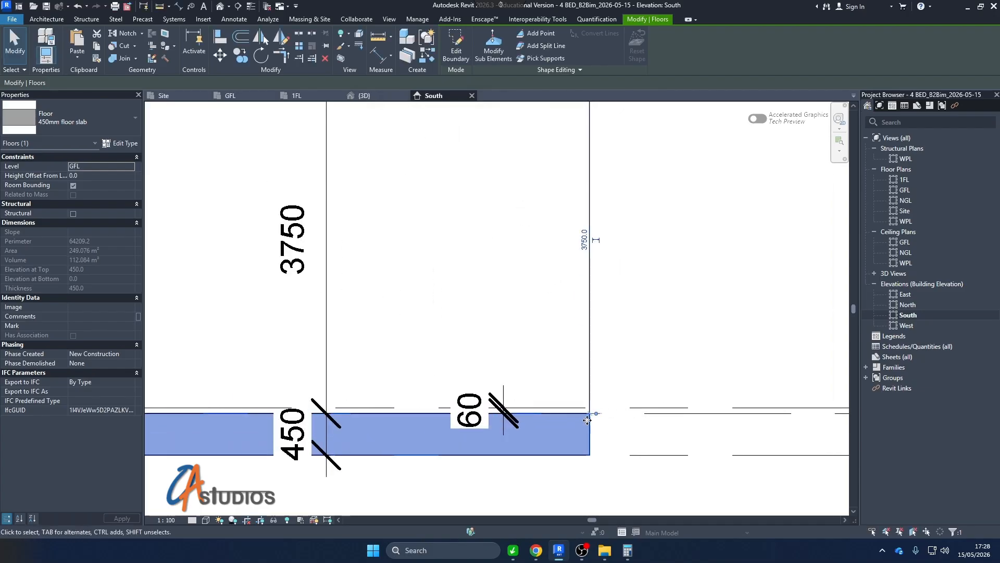
{"action": "scroll", "coordinate": [584, 443], "scroll_direction": "down", "scroll_amount": 3}
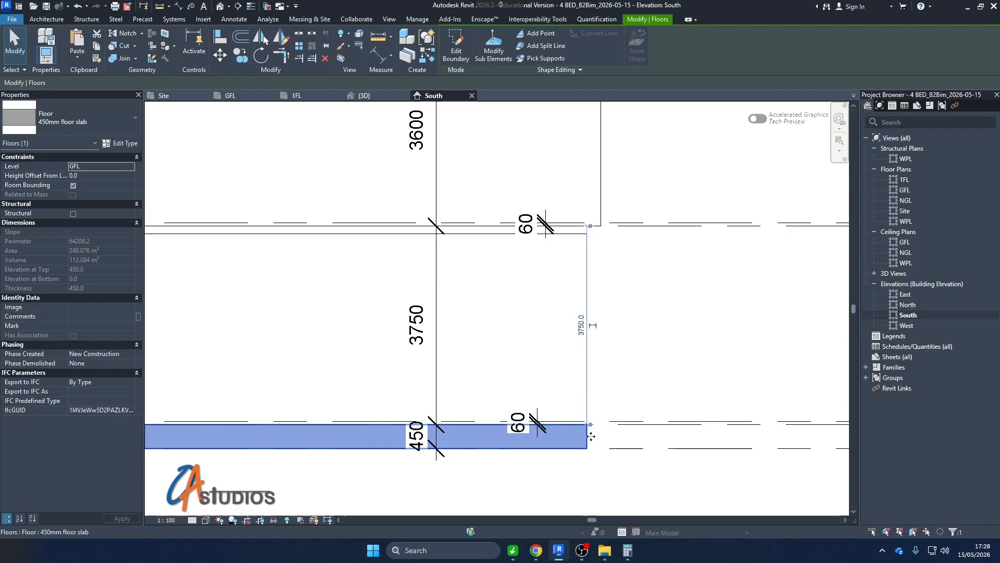
{"action": "scroll", "coordinate": [655, 381], "scroll_direction": "down", "scroll_amount": 3}
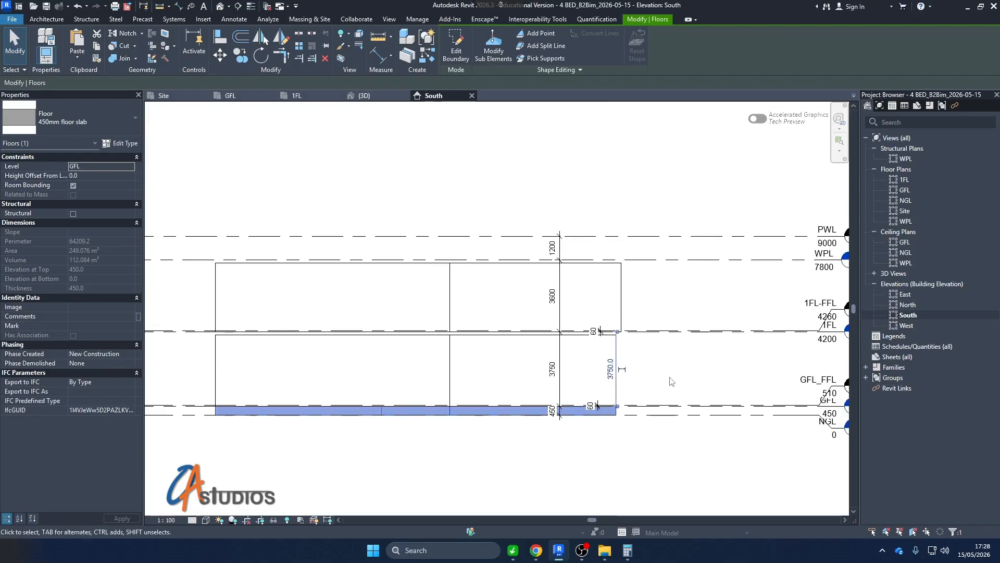
{"action": "scroll", "coordinate": [656, 381], "scroll_direction": "down", "scroll_amount": 1}
{"action": "left_click", "coordinate": [485, 127]}
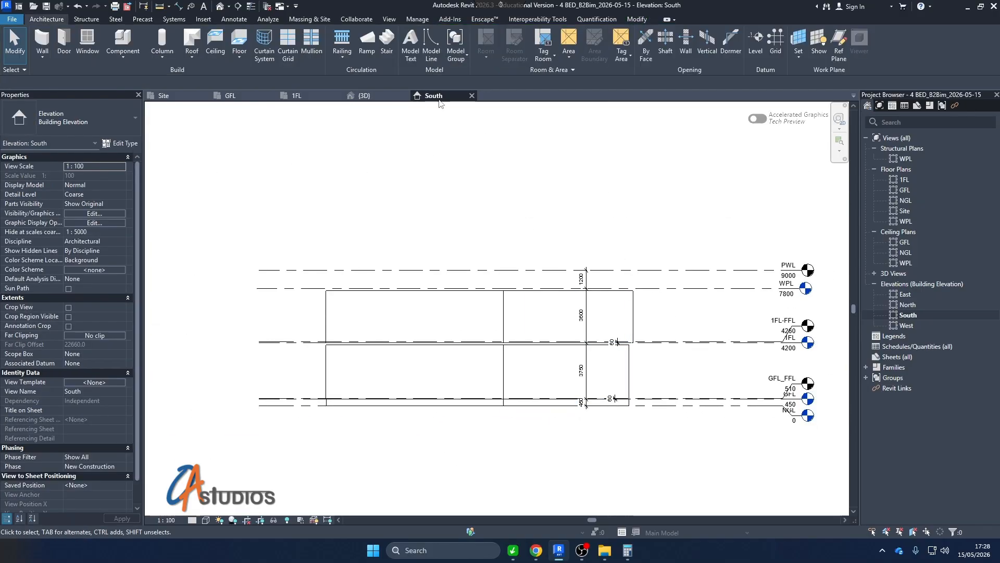
Start a new floor in the 1FL floor plan with the 450mm floor slab type as its basis.
{"action": "left_click", "coordinate": [295, 96]}
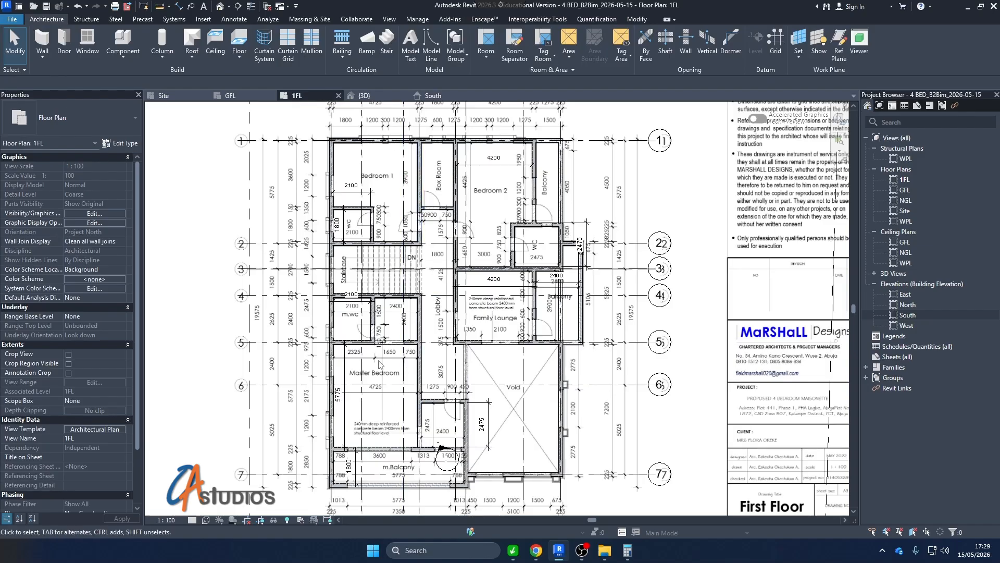
{"action": "scroll", "coordinate": [373, 272], "scroll_direction": "up", "scroll_amount": 2}
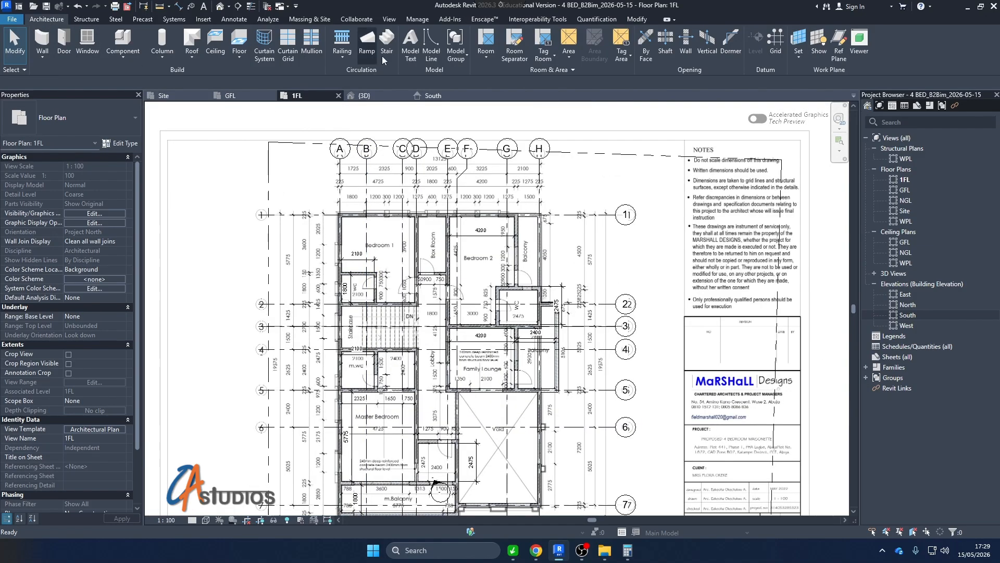
{"action": "left_click", "coordinate": [237, 42]}
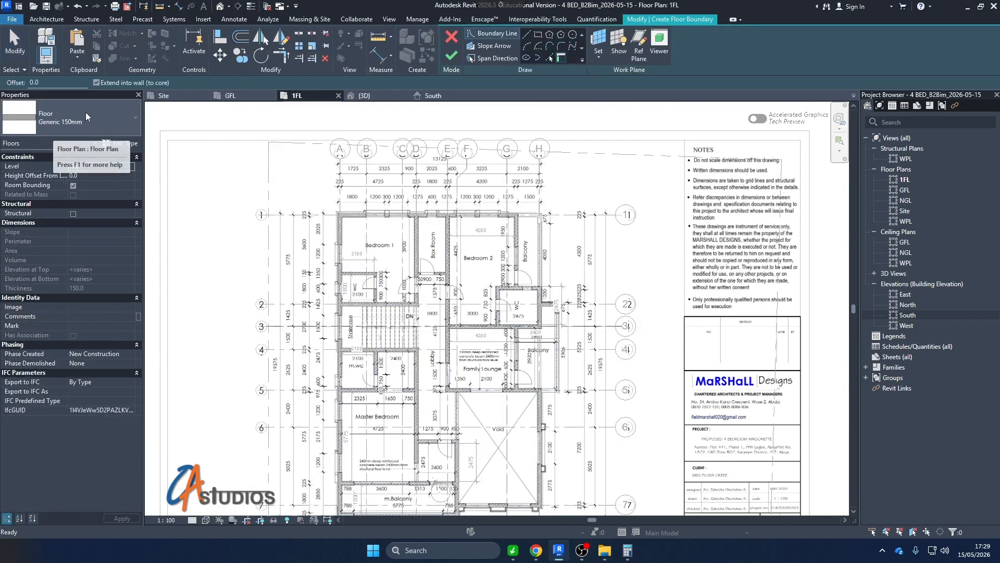
{"action": "left_click", "coordinate": [85, 112]}
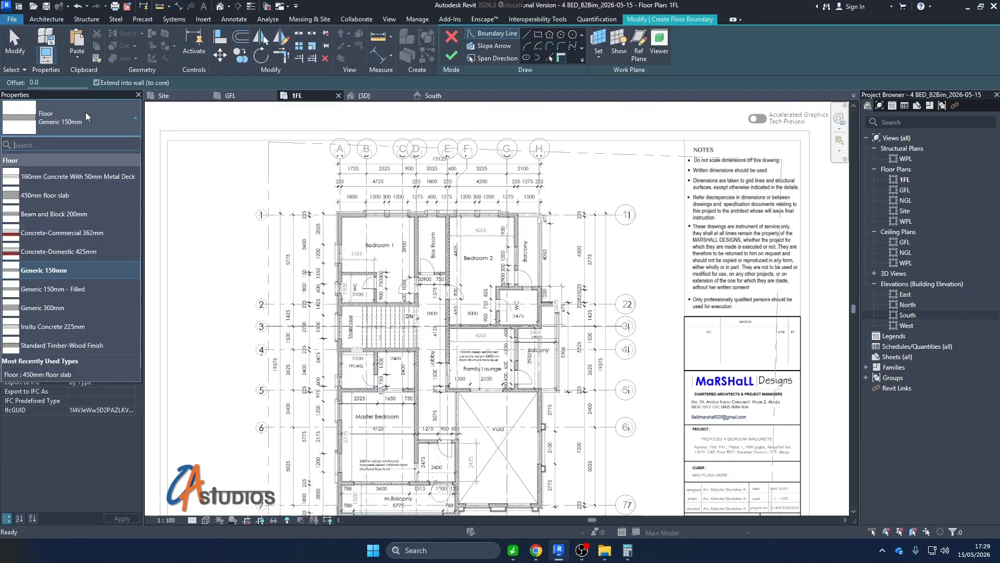
{"action": "left_click", "coordinate": [65, 270]}
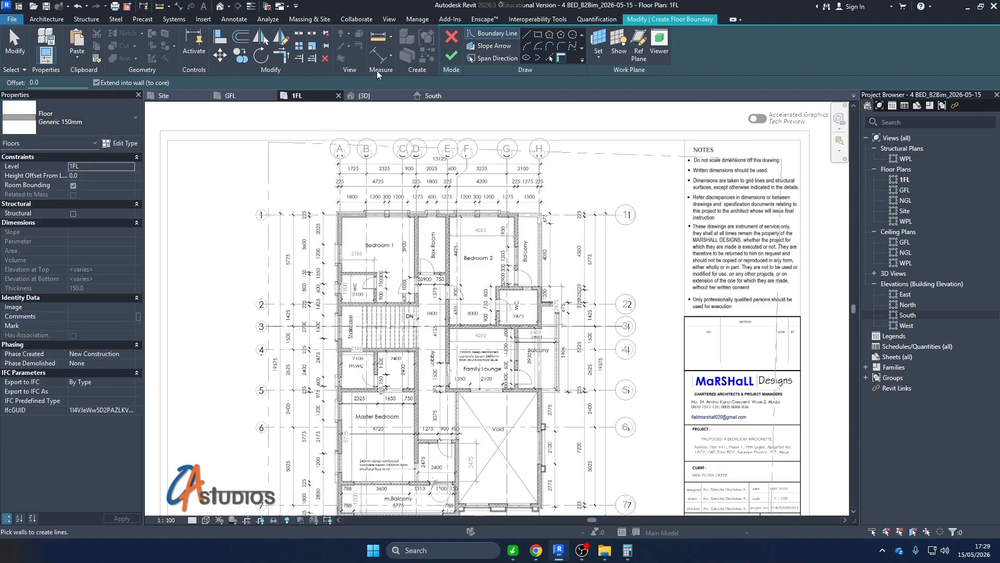
{"action": "left_click", "coordinate": [117, 119]}
{"action": "left_click", "coordinate": [66, 196]}
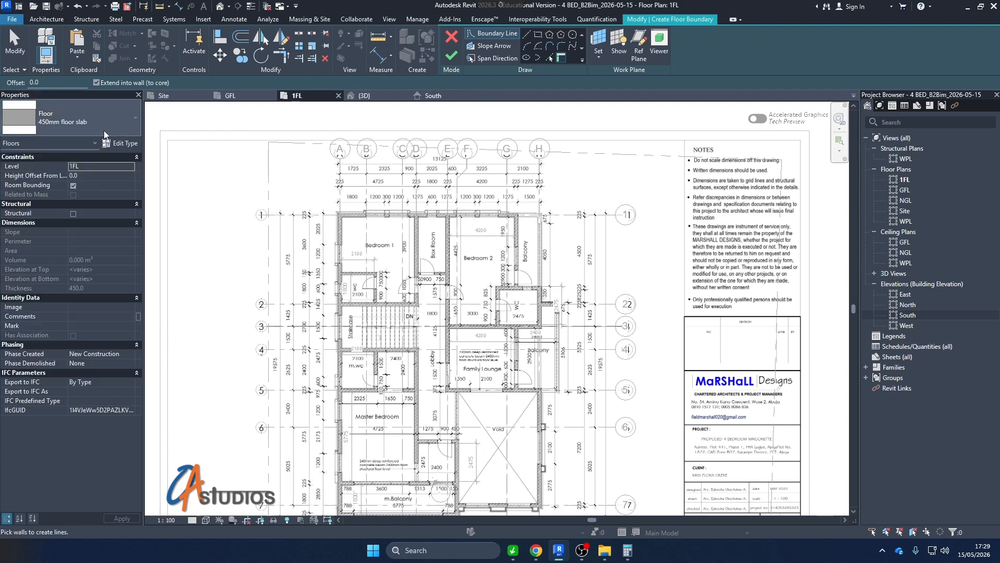
Duplicate the 450mm floor slab type under the name "150mm floor slab".
{"action": "left_click", "coordinate": [121, 143]}
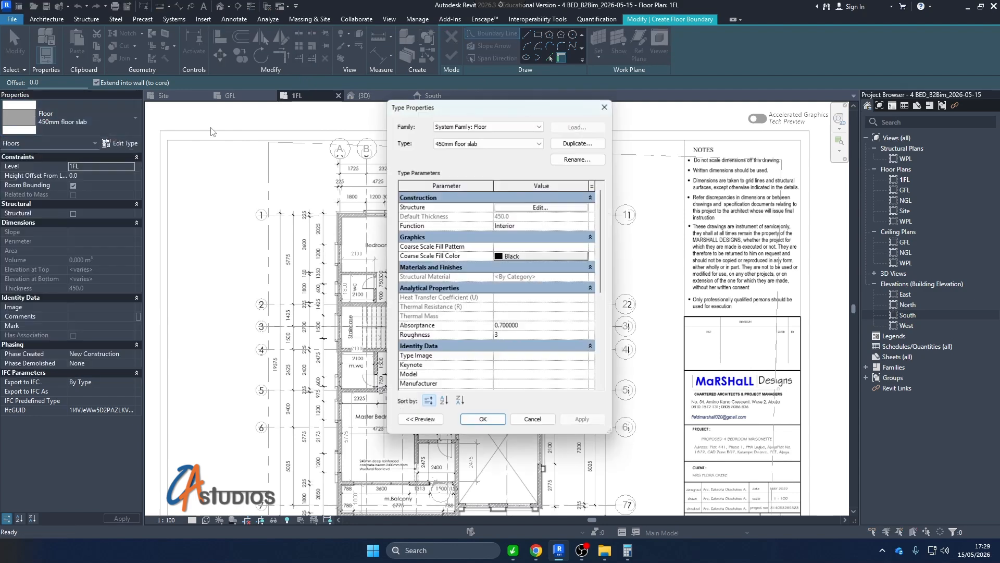
{"action": "left_click", "coordinate": [577, 159]}
{"action": "key", "text": "Escape"}
{"action": "left_click", "coordinate": [580, 143]}
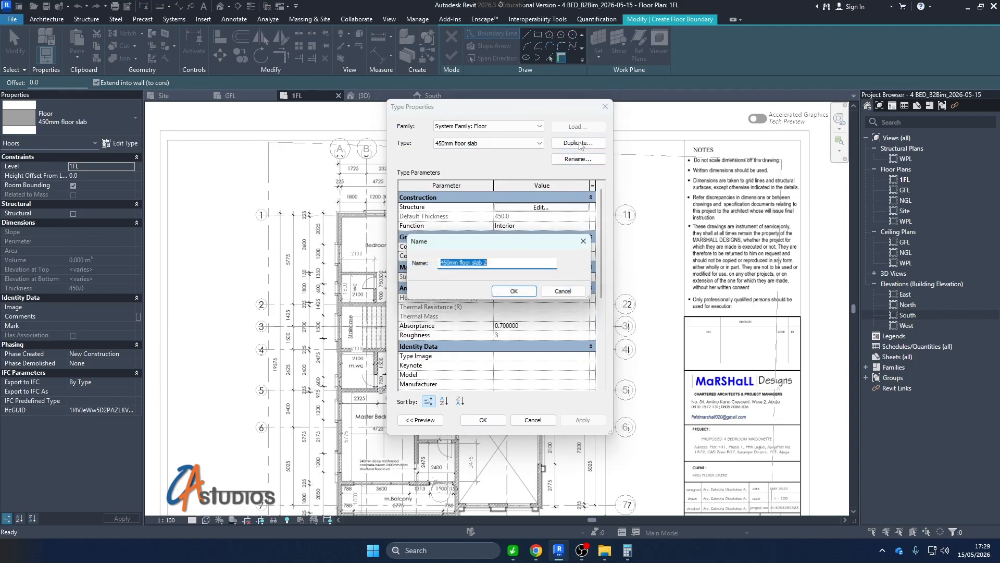
{"action": "left_click", "coordinate": [448, 264]}
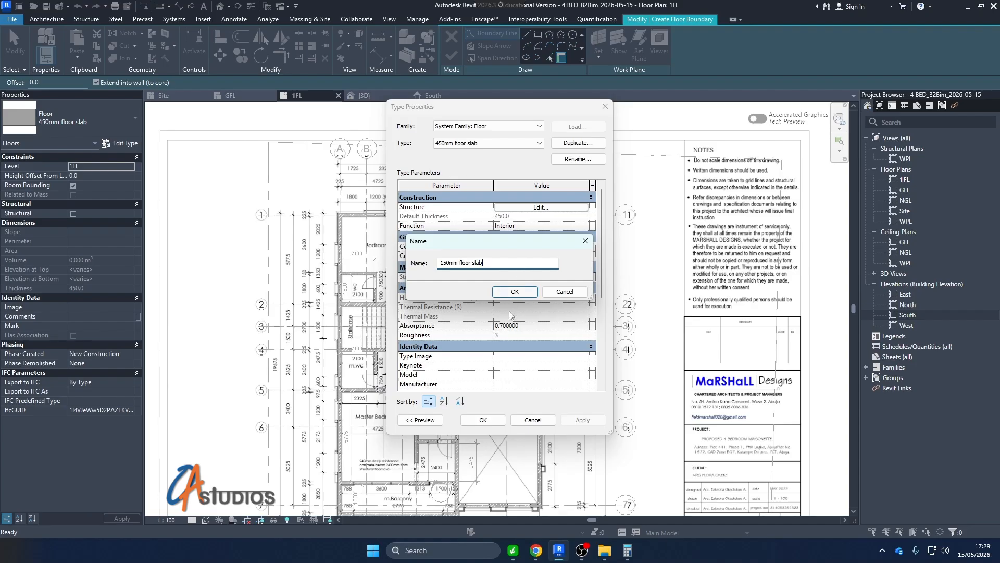
{"action": "left_click", "coordinate": [515, 292]}
Set the structure layer of the 150mm floor slab type to 150 mm thick and use the type for the new floor.
{"action": "left_click", "coordinate": [541, 207]}
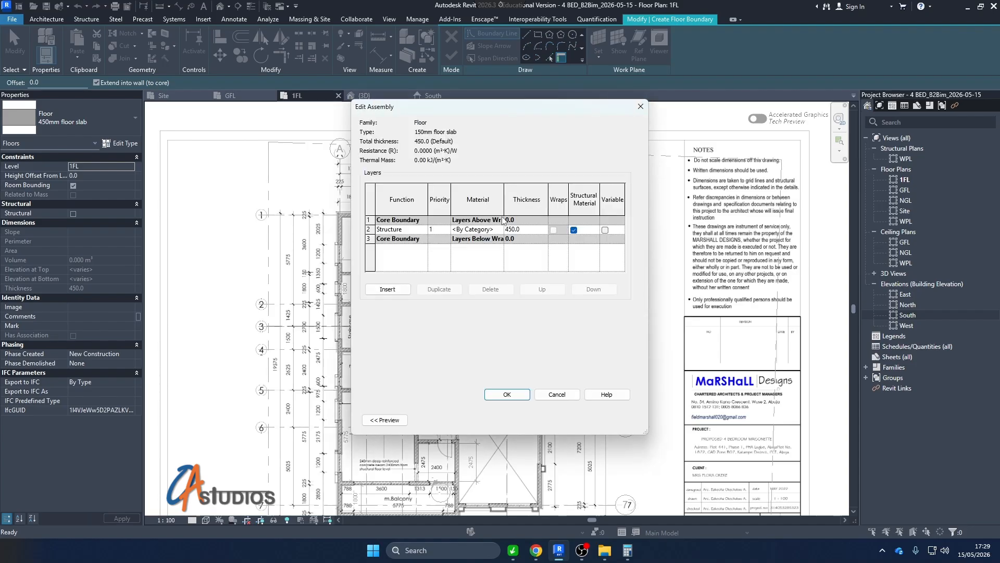
{"action": "left_click", "coordinate": [531, 229]}
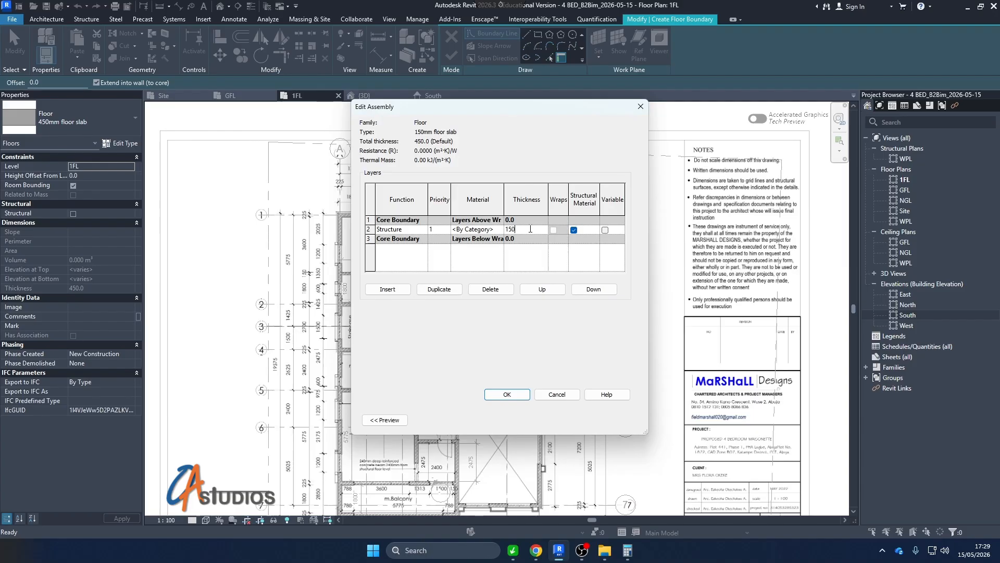
{"action": "left_click", "coordinate": [507, 394]}
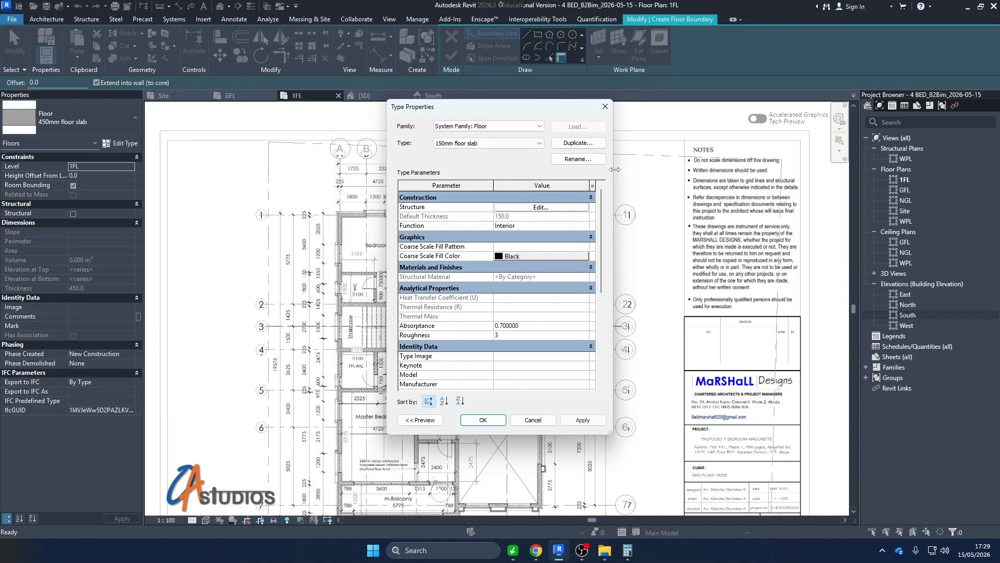
{"action": "left_click", "coordinate": [576, 420]}
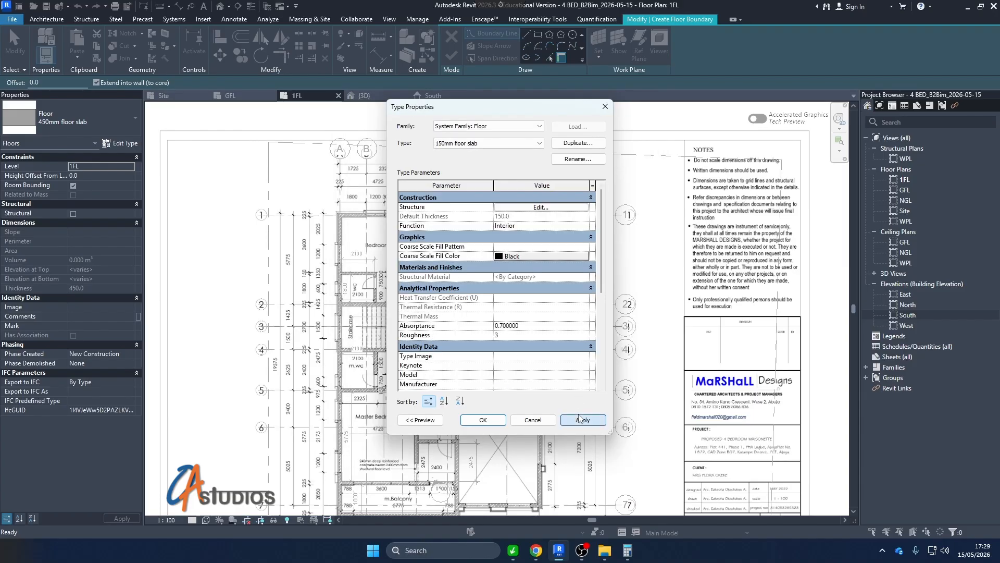
{"action": "left_click", "coordinate": [484, 420]}
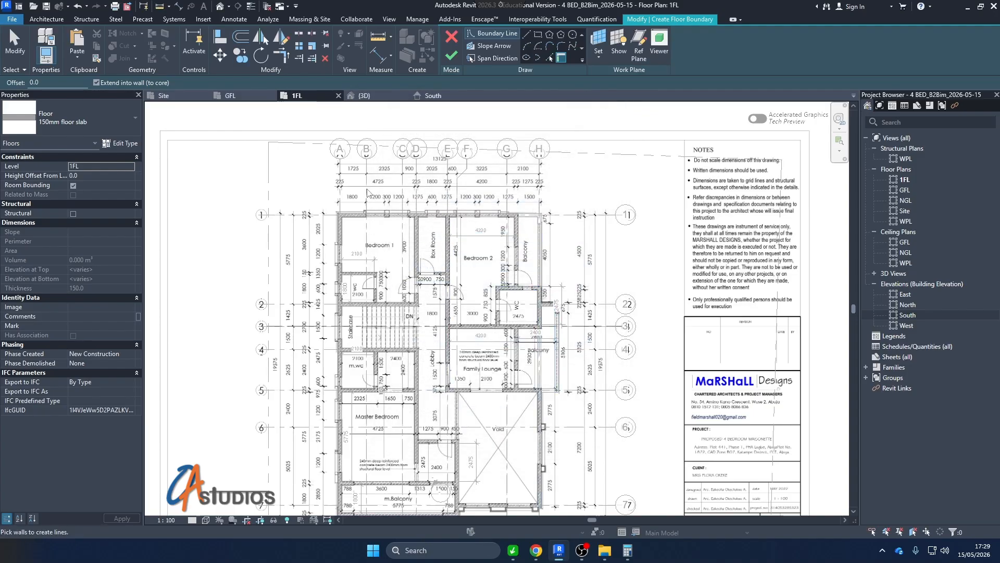
Sketch a rectangular slab boundary from the outer wall corner at grids A and 1 to the outer corner at grids H and 7.
{"action": "left_click", "coordinate": [539, 35]}
{"action": "scroll", "coordinate": [275, 257], "scroll_direction": "up", "scroll_amount": 6}
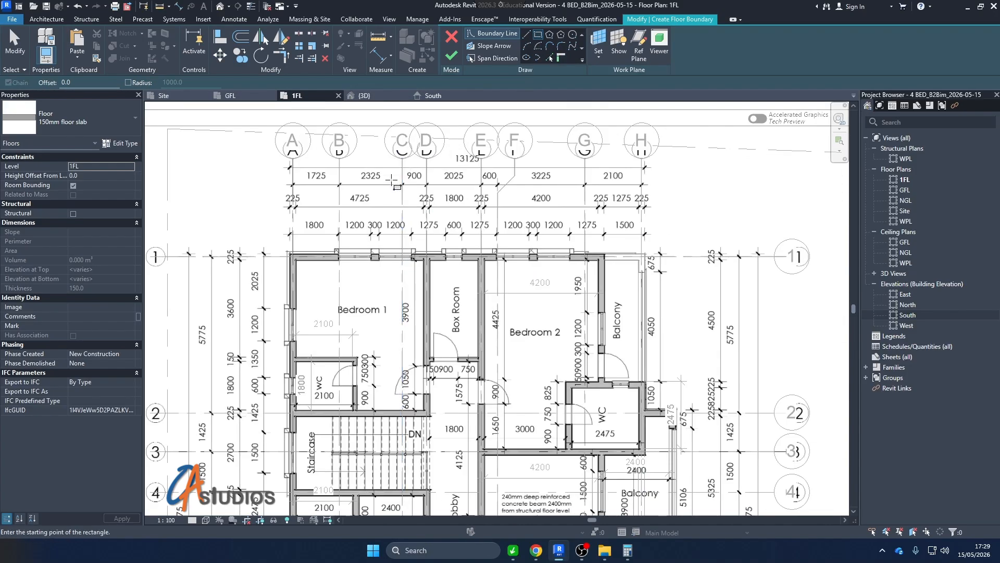
{"action": "left_click", "coordinate": [274, 258]}
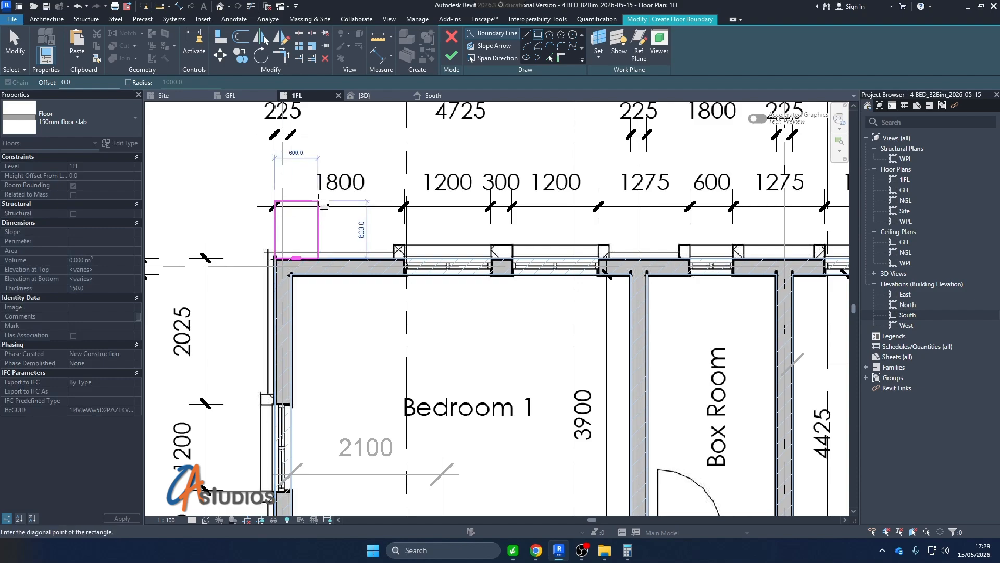
{"action": "scroll", "coordinate": [326, 199], "scroll_direction": "down", "scroll_amount": 6}
{"action": "scroll", "coordinate": [494, 459], "scroll_direction": "up", "scroll_amount": 5}
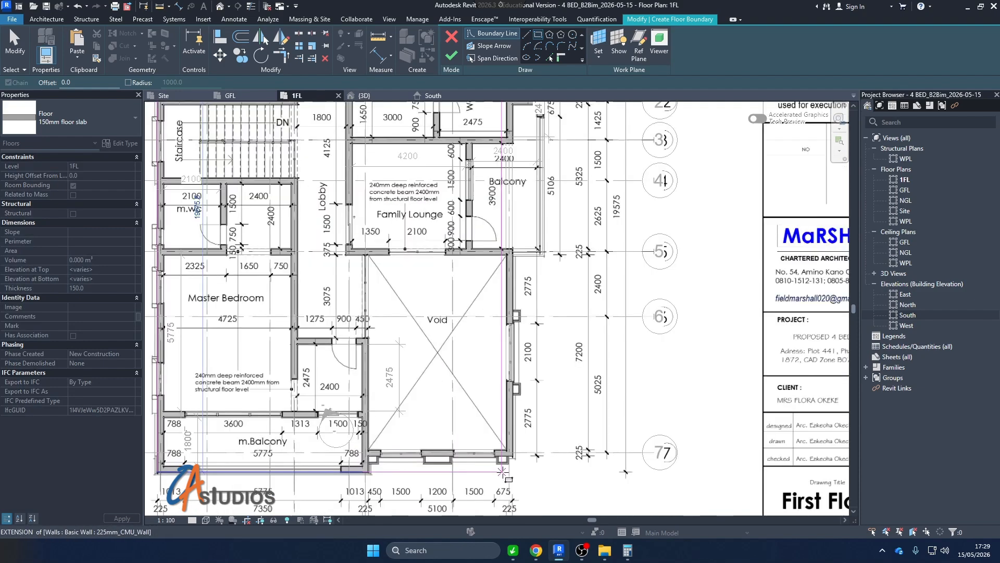
{"action": "left_click", "coordinate": [521, 446]}
{"action": "scroll", "coordinate": [523, 447], "scroll_direction": "down", "scroll_amount": 3}
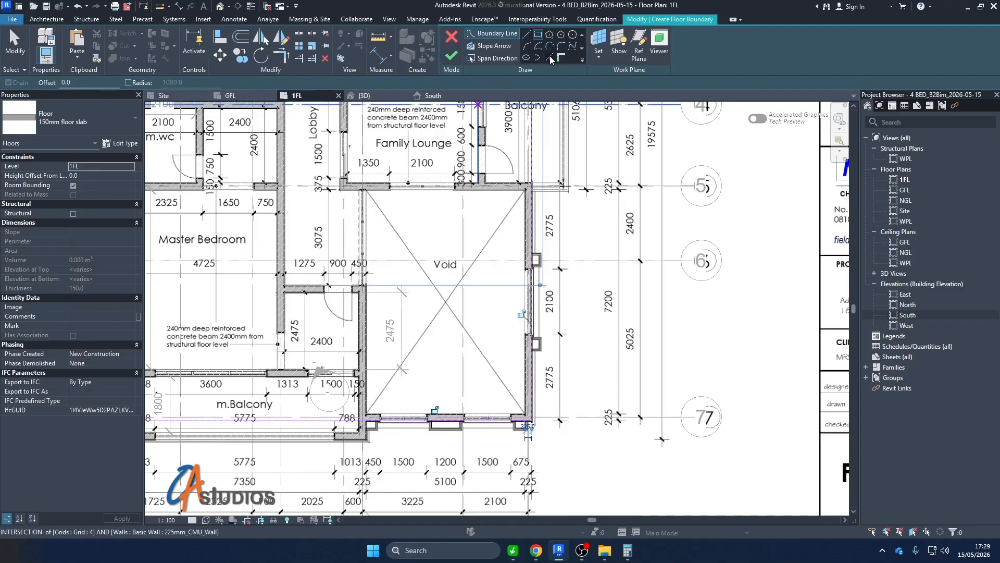
Add boundary lines from the outer wall face beside the void and the outer edge of the m.Balcony.
{"action": "left_click", "coordinate": [550, 58]}
{"action": "scroll", "coordinate": [391, 442], "scroll_direction": "up", "scroll_amount": 5}
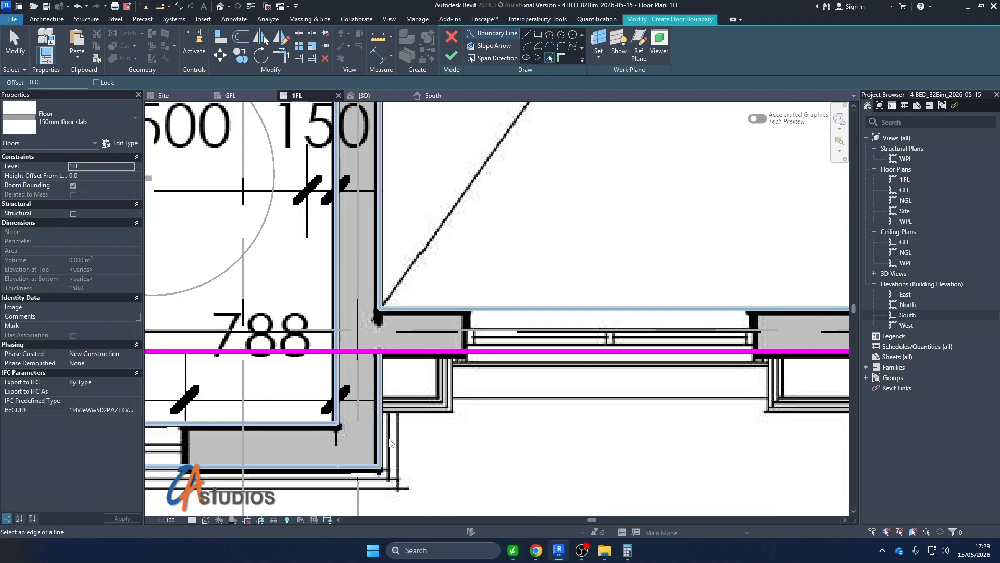
{"action": "left_click", "coordinate": [384, 446]}
{"action": "left_click", "coordinate": [365, 467]}
{"action": "scroll", "coordinate": [547, 388], "scroll_direction": "down", "scroll_amount": 3}
{"action": "scroll", "coordinate": [547, 388], "scroll_direction": "down", "scroll_amount": 6}
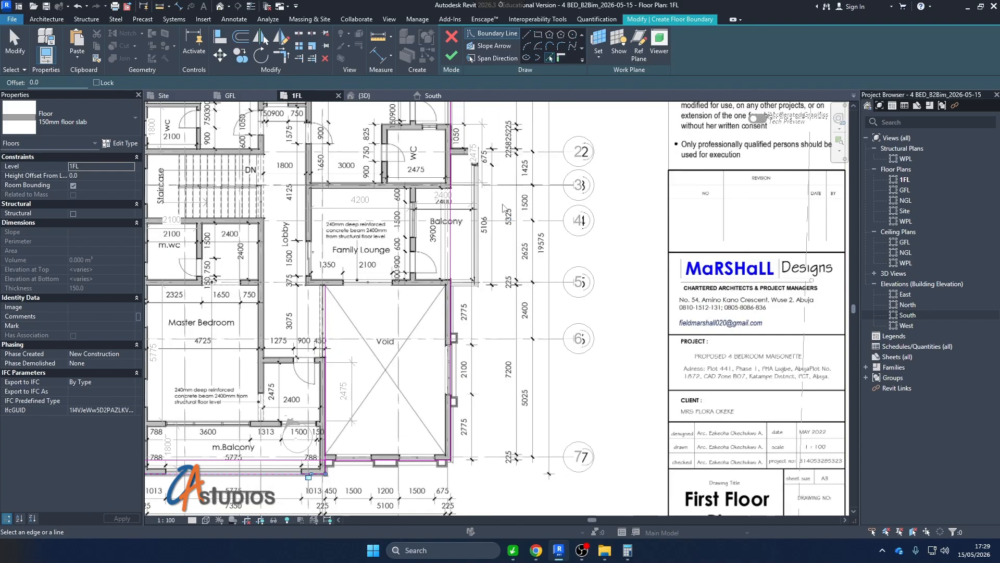
Add boundary lines from the three outer edges of the balcony beside the Family Lounge.
{"action": "scroll", "coordinate": [457, 147], "scroll_direction": "up", "scroll_amount": 2}
{"action": "scroll", "coordinate": [459, 145], "scroll_direction": "up", "scroll_amount": 2}
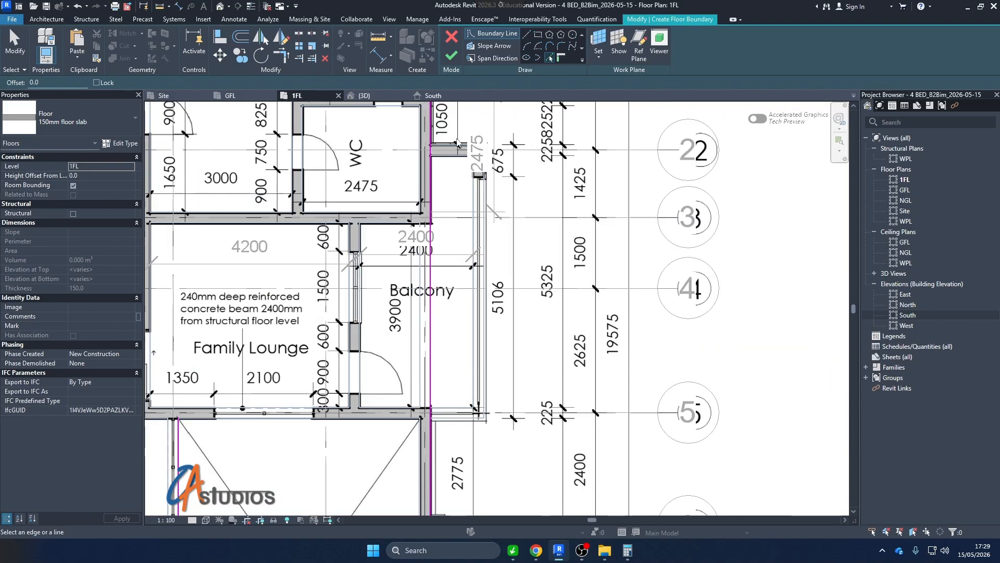
{"action": "left_click", "coordinate": [458, 145]}
{"action": "left_click", "coordinate": [485, 283]}
{"action": "left_click", "coordinate": [451, 417]}
{"action": "scroll", "coordinate": [453, 383], "scroll_direction": "down", "scroll_amount": 3}
{"action": "key", "text": "Escape"}
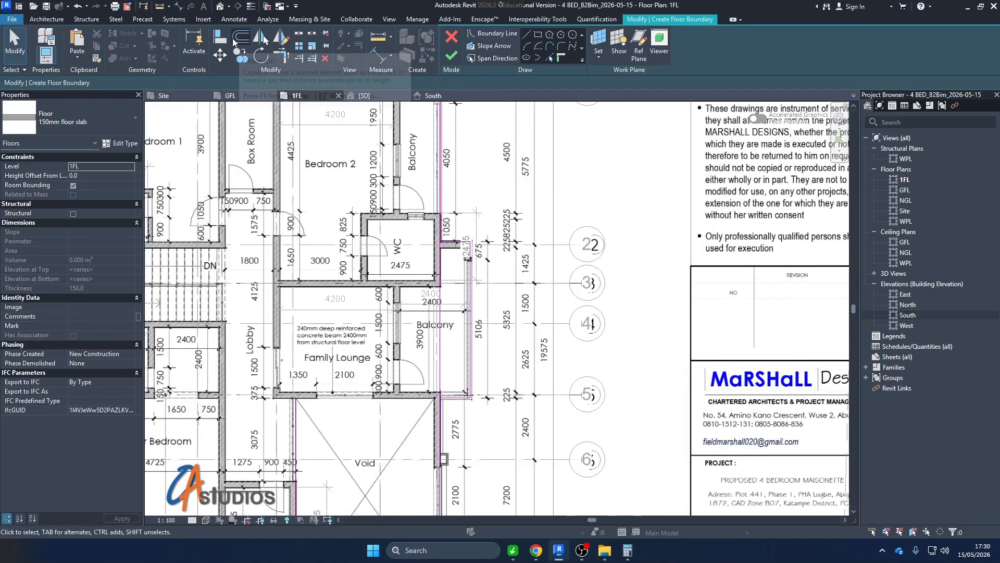
Split the slab boundary line on grid H where it crosses the balcony beside the Family Lounge.
{"action": "left_click", "coordinate": [299, 34]}
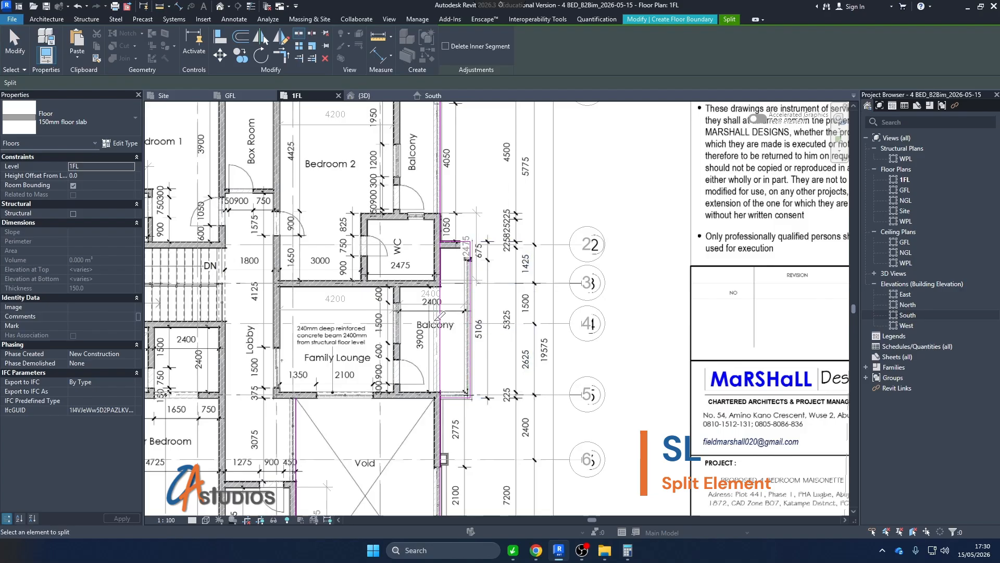
{"action": "scroll", "coordinate": [515, 274], "scroll_direction": "down", "scroll_amount": 3}
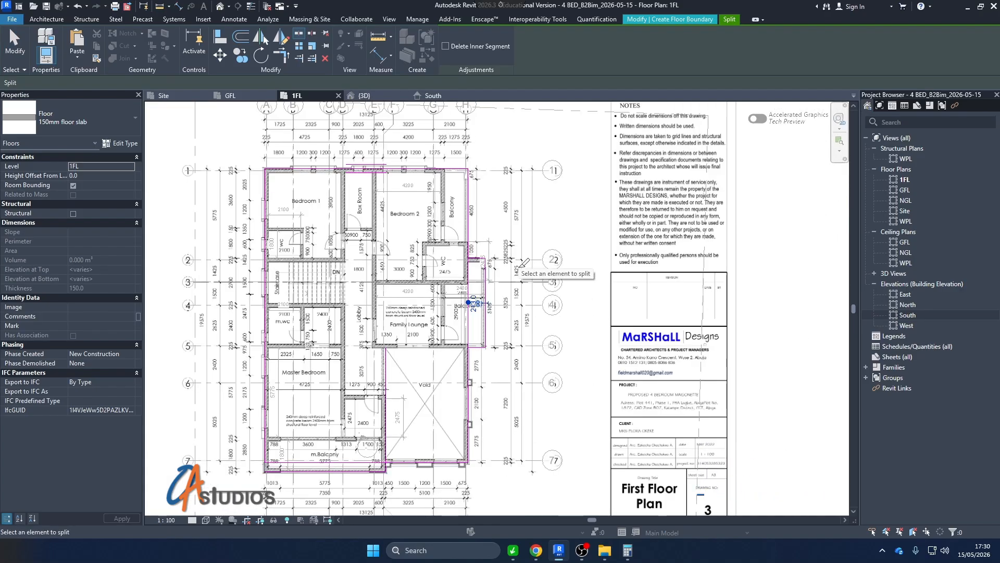
{"action": "scroll", "coordinate": [315, 476], "scroll_direction": "up", "scroll_amount": 1}
{"action": "scroll", "coordinate": [318, 477], "scroll_direction": "up", "scroll_amount": 1}
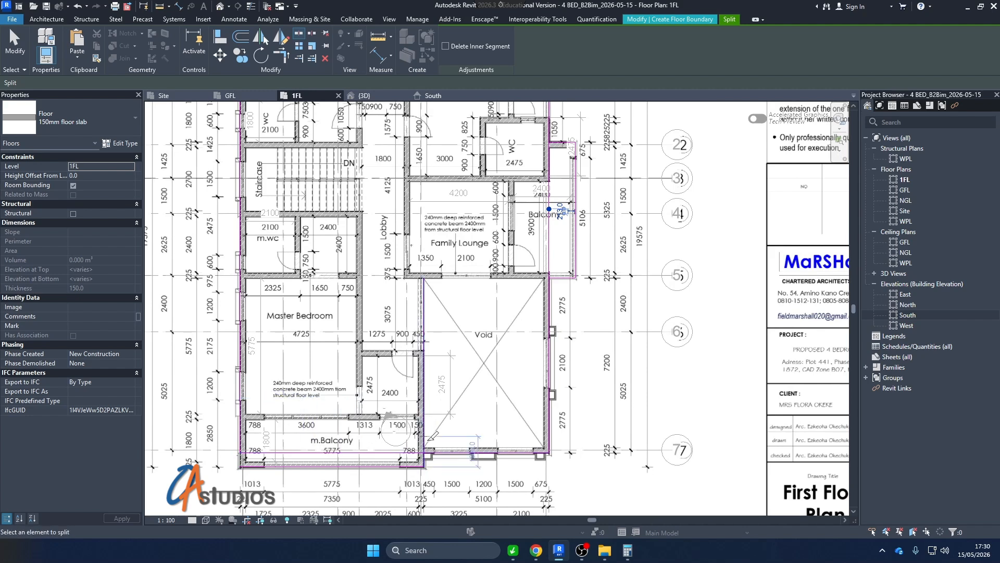
{"action": "scroll", "coordinate": [430, 455], "scroll_direction": "up", "scroll_amount": 1}
{"action": "scroll", "coordinate": [430, 456], "scroll_direction": "down", "scroll_amount": 2}
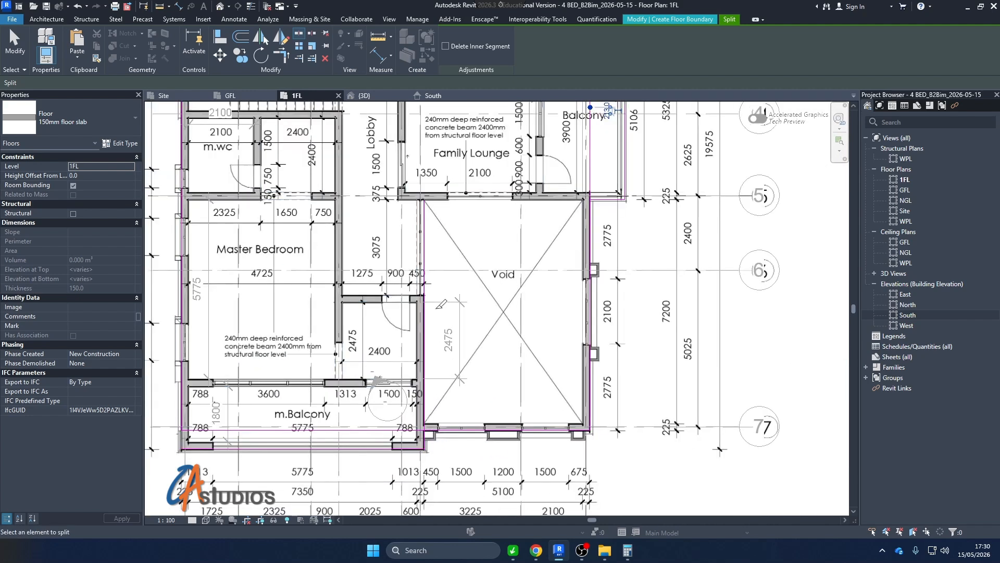
{"action": "key", "text": "Escape"}
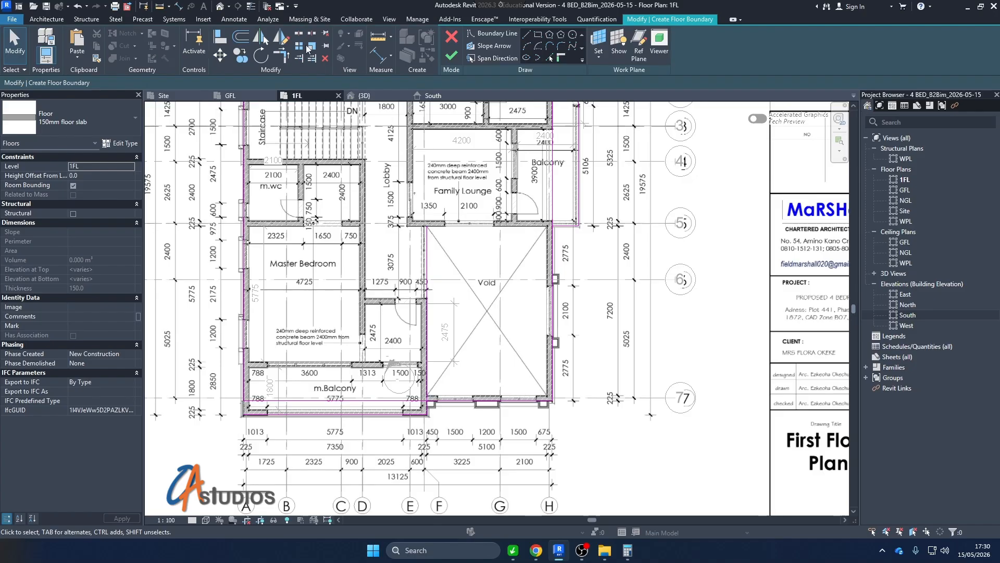
Trim the boundary lines to corners around the m.Balcony and where they meet the void wall at grid 7.
{"action": "left_click", "coordinate": [281, 54]}
{"action": "scroll", "coordinate": [454, 426], "scroll_direction": "up", "scroll_amount": 2}
{"action": "scroll", "coordinate": [406, 413], "scroll_direction": "up", "scroll_amount": 1}
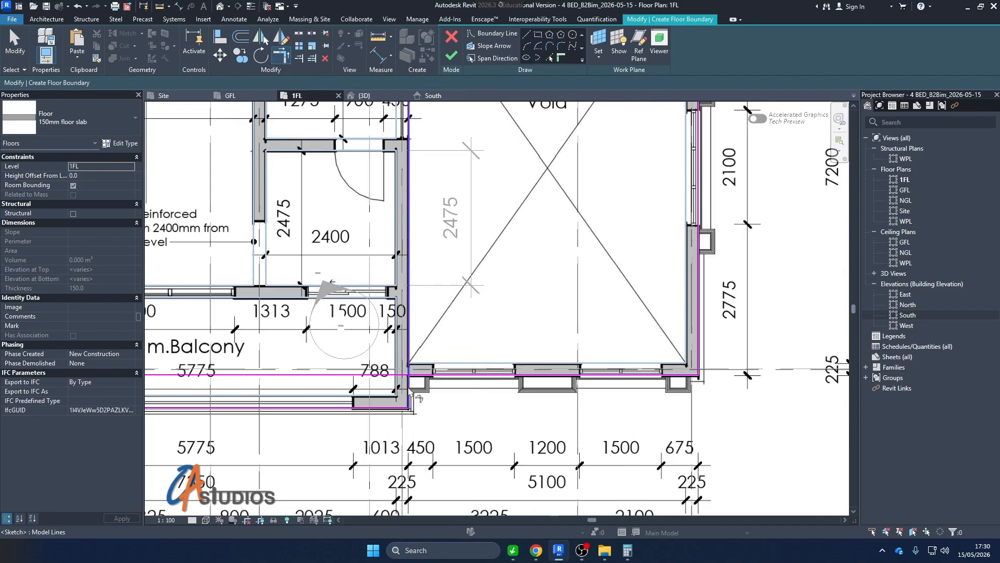
{"action": "scroll", "coordinate": [223, 388], "scroll_direction": "down", "scroll_amount": 2}
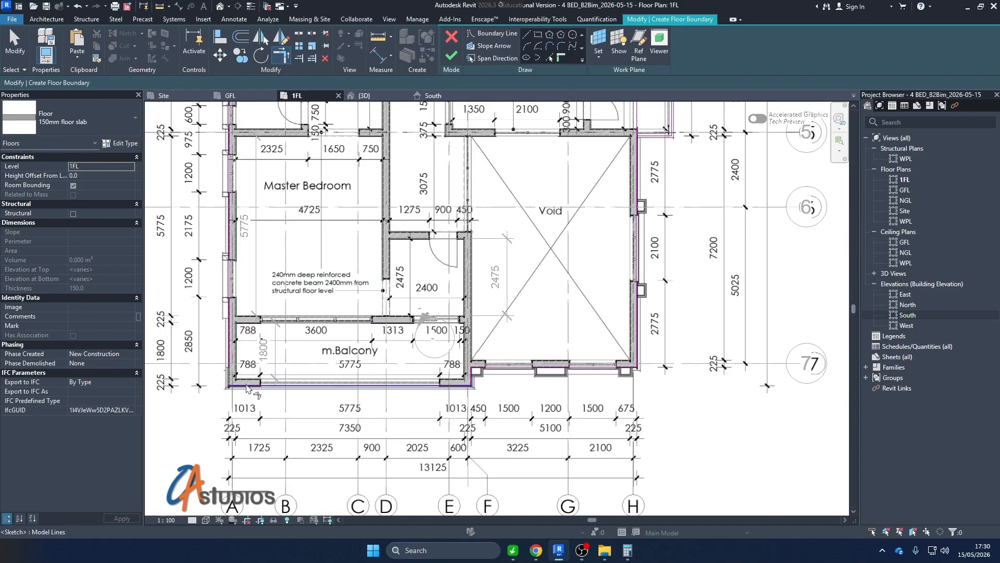
{"action": "scroll", "coordinate": [229, 420], "scroll_direction": "down", "scroll_amount": 3}
Trim the boundary lines into closed corners around the balcony beside the Family Lounge.
{"action": "scroll", "coordinate": [432, 235], "scroll_direction": "up", "scroll_amount": 2}
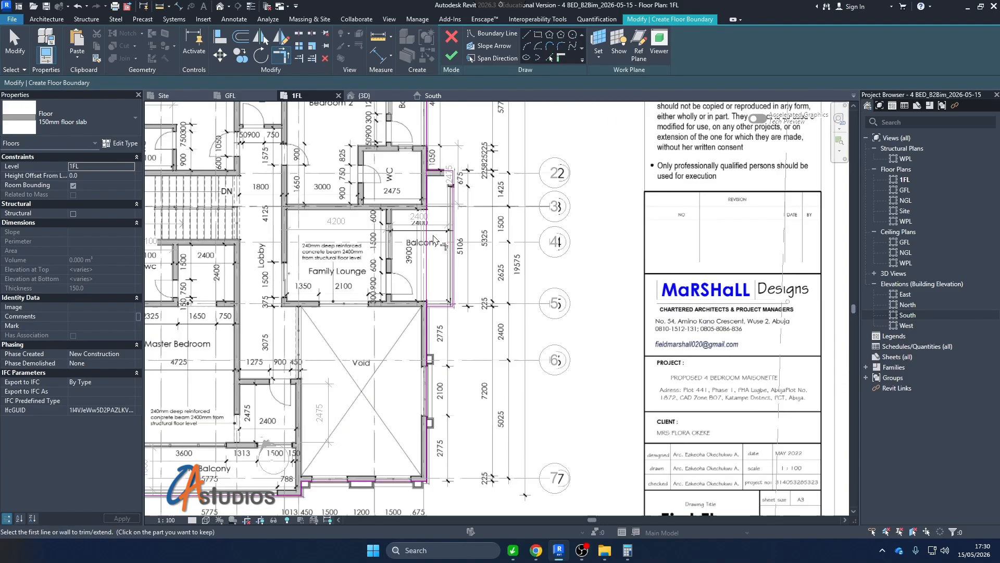
{"action": "left_click", "coordinate": [439, 162]}
{"action": "left_click", "coordinate": [426, 144]}
{"action": "scroll", "coordinate": [475, 317], "scroll_direction": "down", "scroll_amount": 4}
{"action": "key", "text": "Escape"}
Finish the first floor slab sketch without attaching the walls below to the slab.
{"action": "left_click_drag", "start_coordinate": [296, 154], "coordinate": [314, 230]}
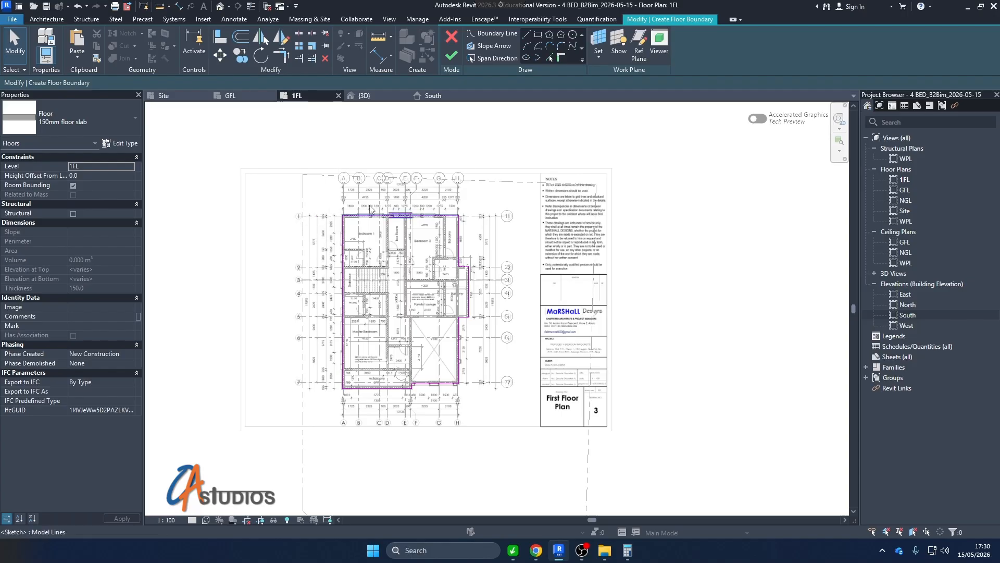
{"action": "left_click", "coordinate": [451, 55]}
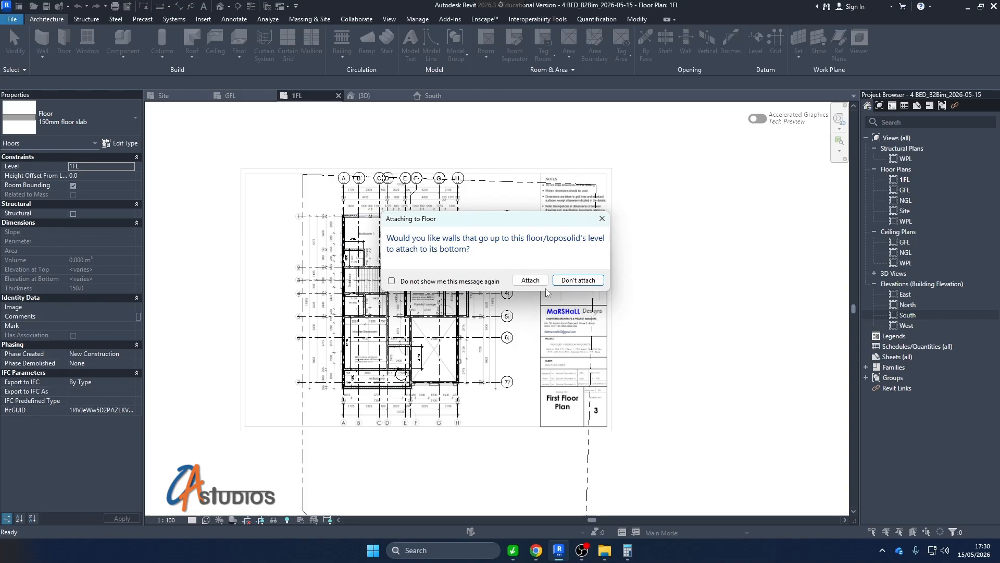
{"action": "left_click", "coordinate": [577, 281]}
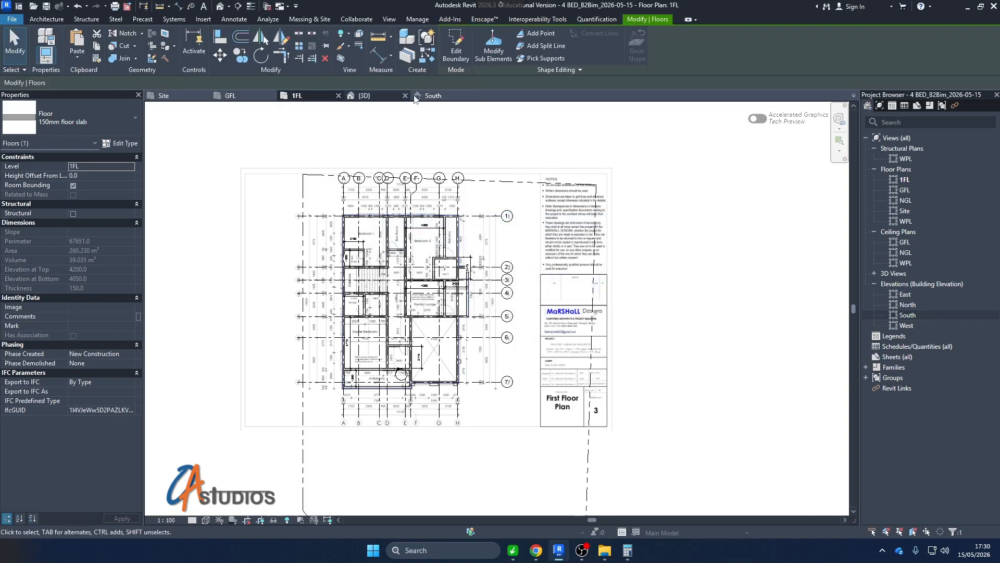
Check the first floor and ground floor slabs against their levels in the South elevation.
{"action": "left_click", "coordinate": [432, 95]}
{"action": "scroll", "coordinate": [402, 364], "scroll_direction": "up", "scroll_amount": 3}
{"action": "scroll", "coordinate": [208, 342], "scroll_direction": "up", "scroll_amount": 5}
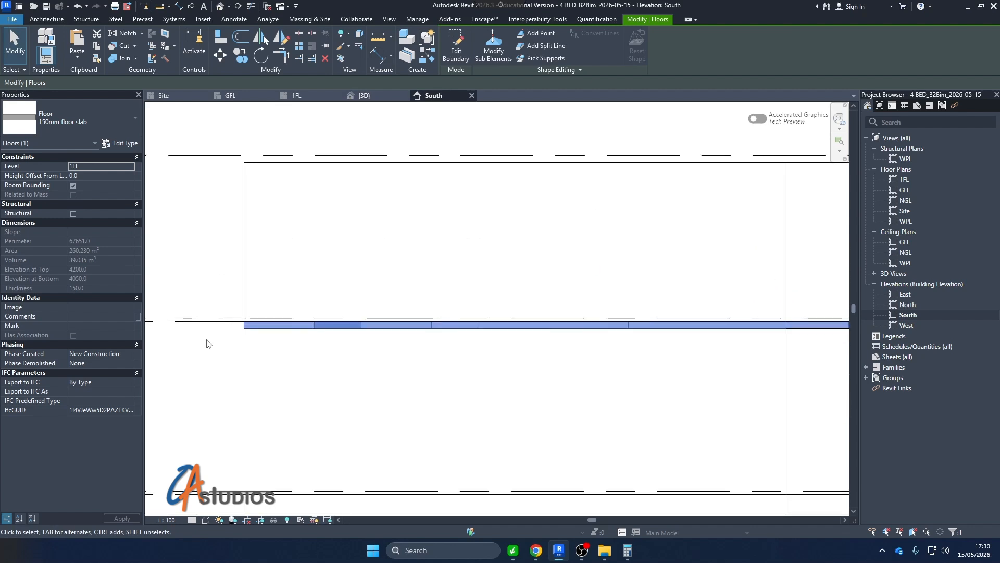
{"action": "scroll", "coordinate": [237, 334], "scroll_direction": "down", "scroll_amount": 4}
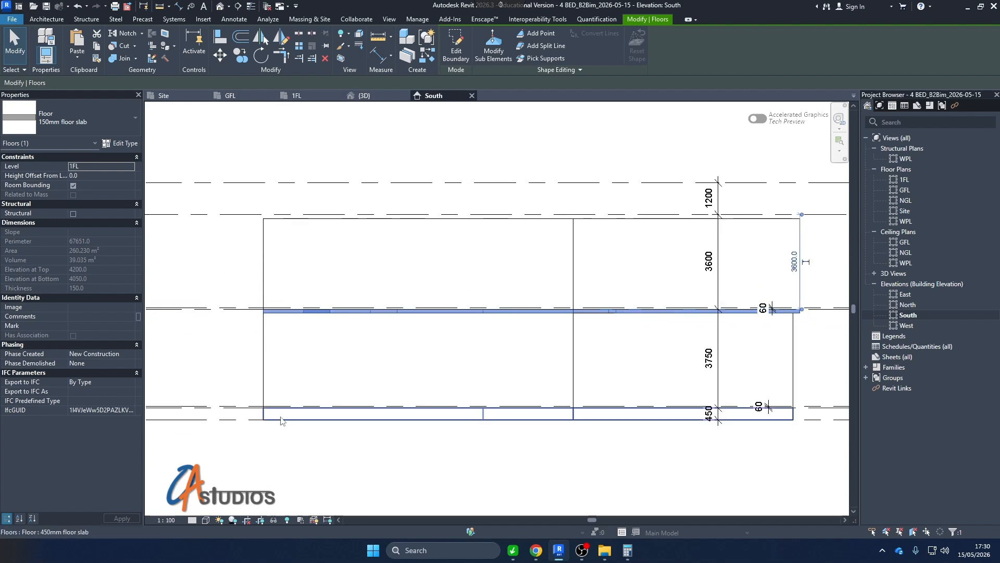
{"action": "scroll", "coordinate": [276, 421], "scroll_direction": "up", "scroll_amount": 3}
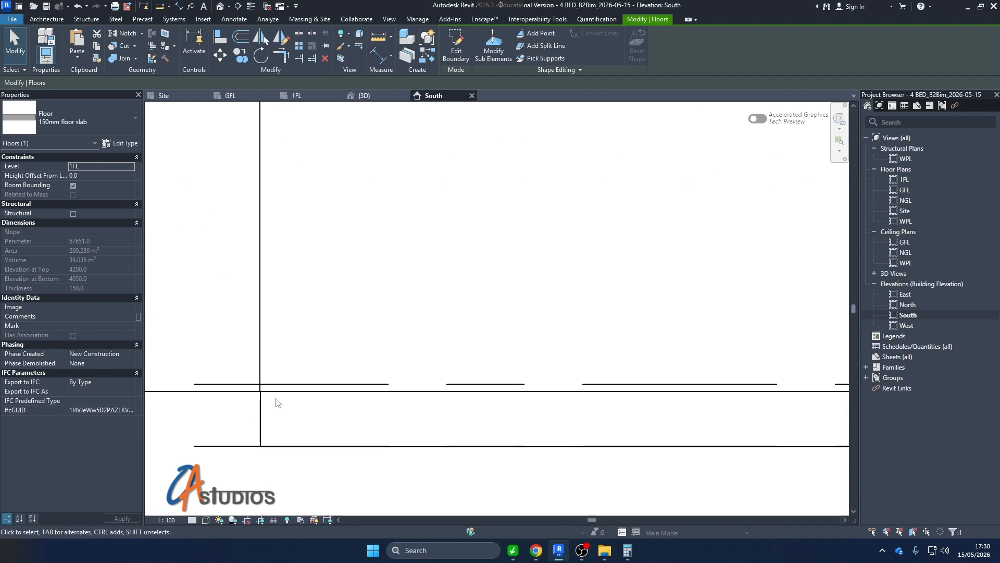
{"action": "scroll", "coordinate": [257, 400], "scroll_direction": "down", "scroll_amount": 5}
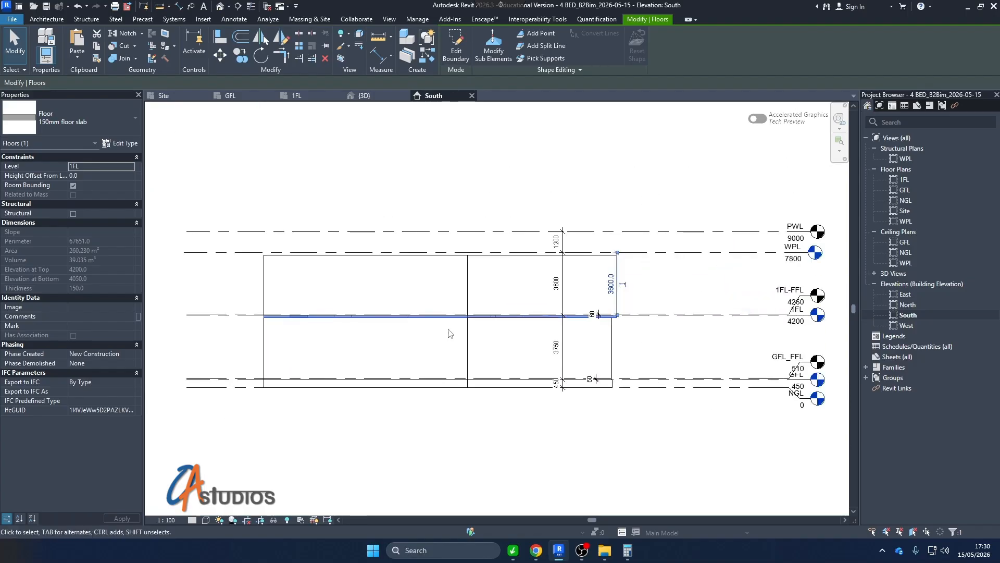
Clear the selection and examine the house with both slabs in the 3D view.
{"action": "left_click", "coordinate": [364, 96]}
{"action": "scroll", "coordinate": [461, 305], "scroll_direction": "down", "scroll_amount": 2}
{"action": "scroll", "coordinate": [452, 379], "scroll_direction": "down", "scroll_amount": 5}
{"action": "key", "text": "Escape"}
{"action": "middle_click_drag", "start_coordinate": [428, 334], "coordinate": [468, 300], "text": "shift"}
{"action": "scroll", "coordinate": [481, 297], "scroll_direction": "up", "scroll_amount": 2}
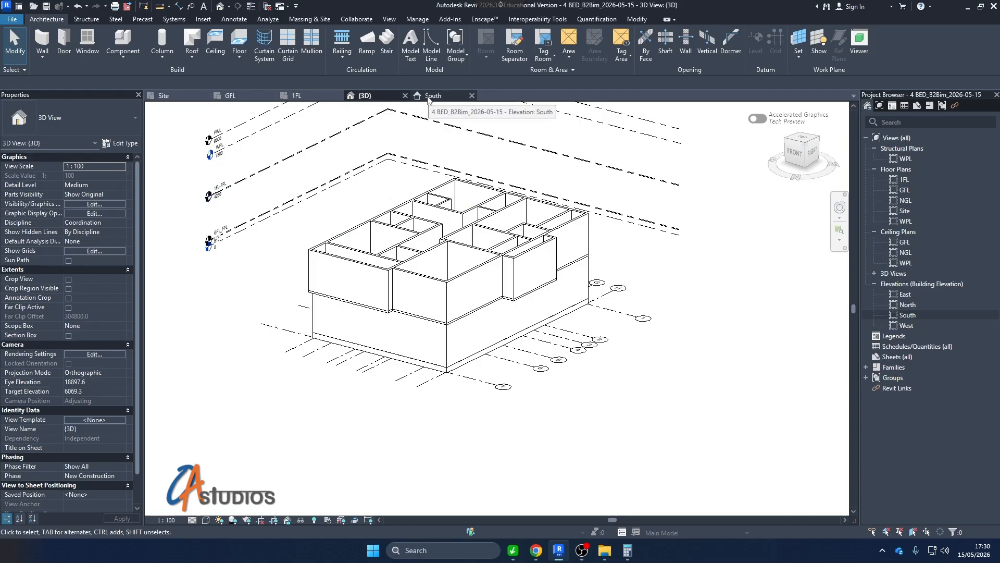
Start placing a door in the GFL floor plan with the M_Single-Flush 0915 x 2134mm type as its basis.
{"action": "left_click", "coordinate": [232, 95]}
{"action": "scroll", "coordinate": [453, 417], "scroll_direction": "up", "scroll_amount": 4}
{"action": "scroll", "coordinate": [453, 417], "scroll_direction": "down", "scroll_amount": 3}
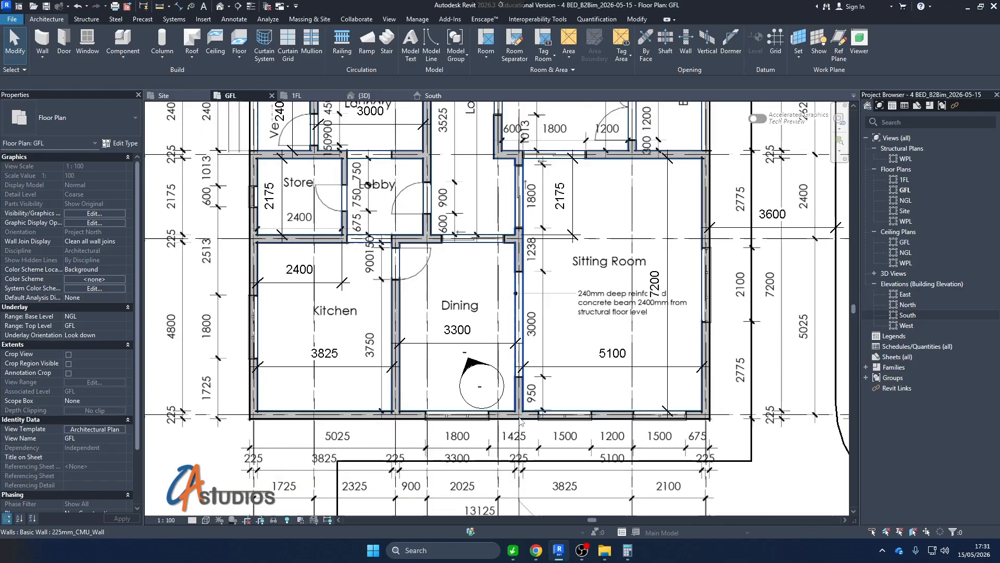
{"action": "scroll", "coordinate": [532, 286], "scroll_direction": "up", "scroll_amount": 3}
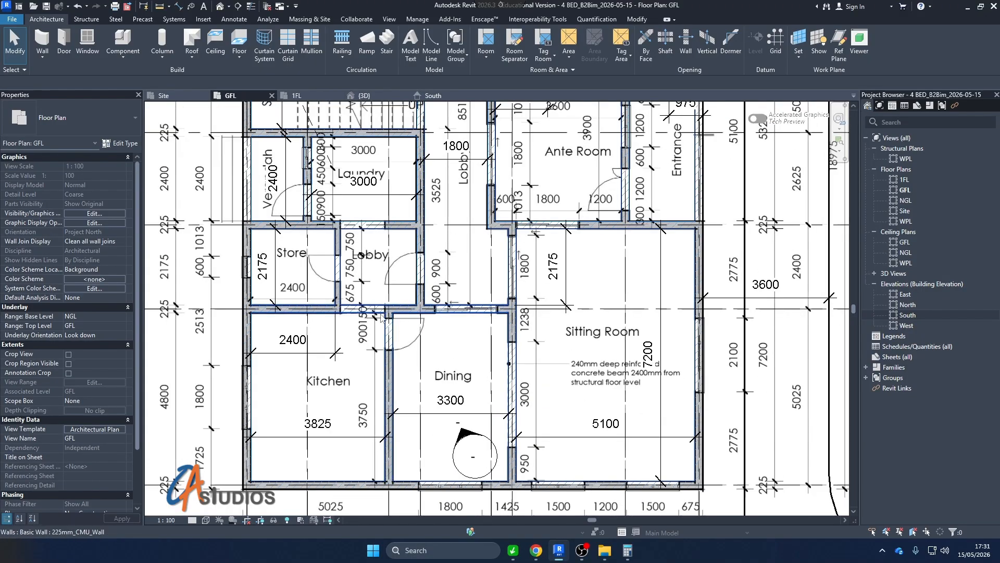
{"action": "scroll", "coordinate": [521, 352], "scroll_direction": "down", "scroll_amount": 3}
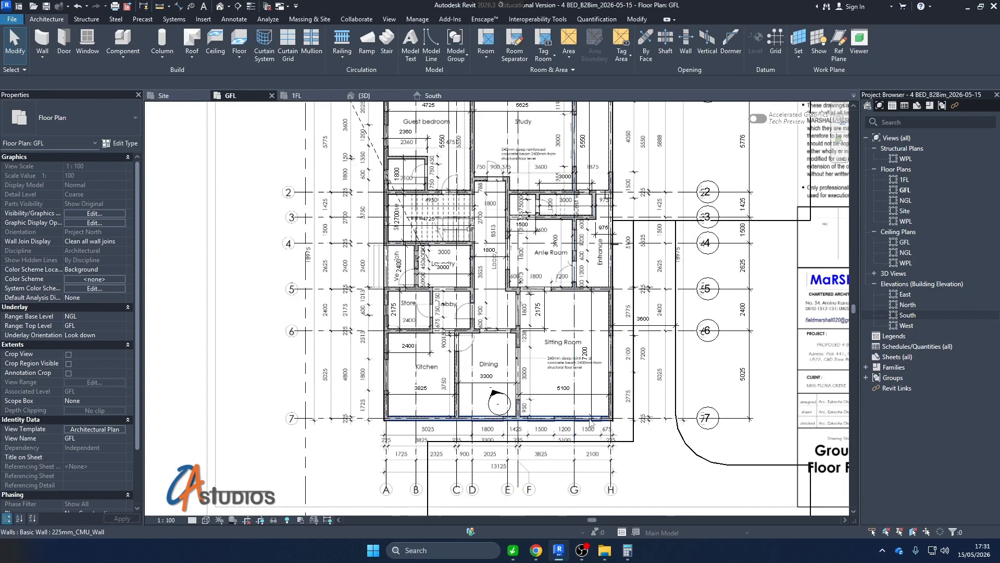
{"action": "scroll", "coordinate": [569, 407], "scroll_direction": "up", "scroll_amount": 3}
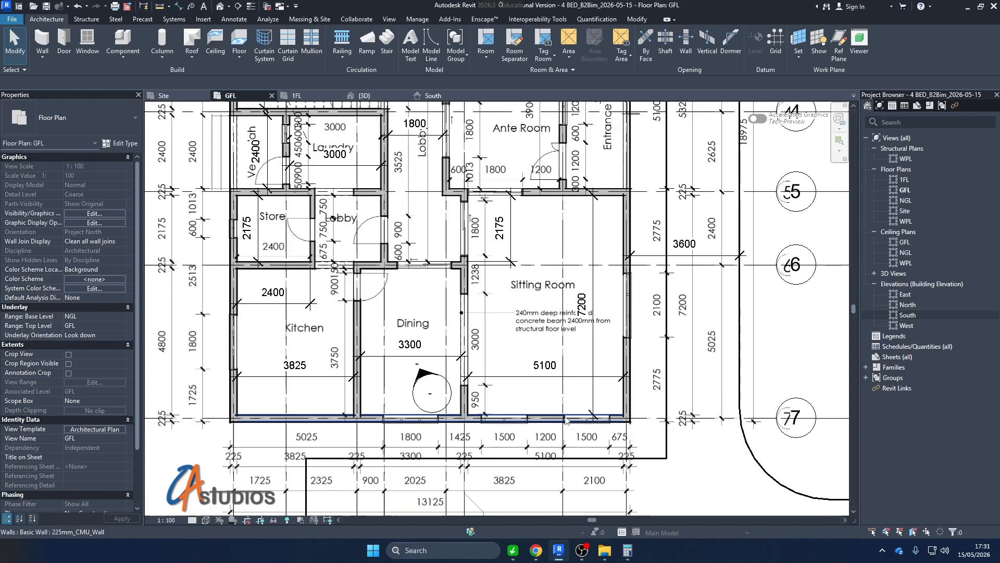
{"action": "left_click", "coordinate": [63, 42]}
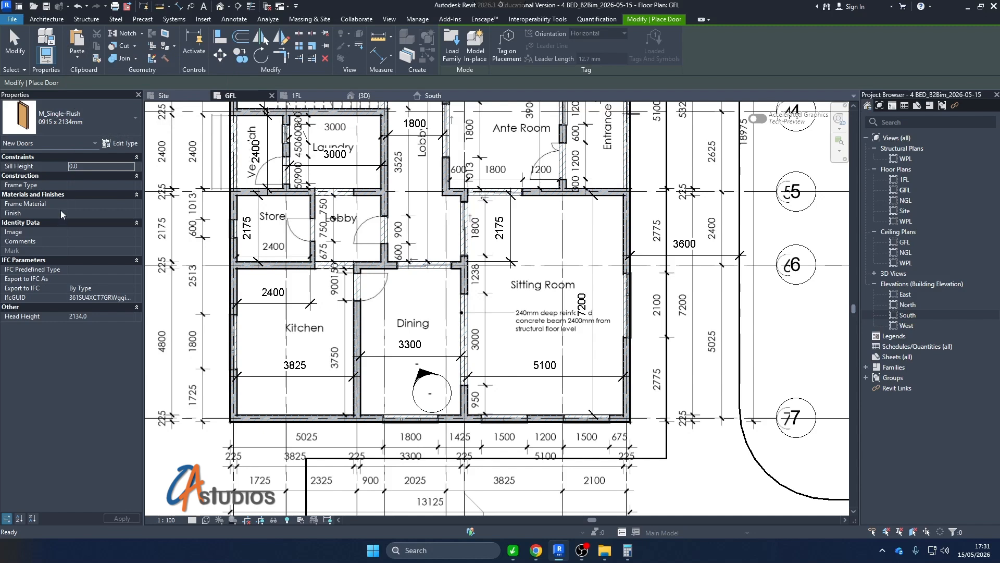
{"action": "left_click", "coordinate": [81, 117]}
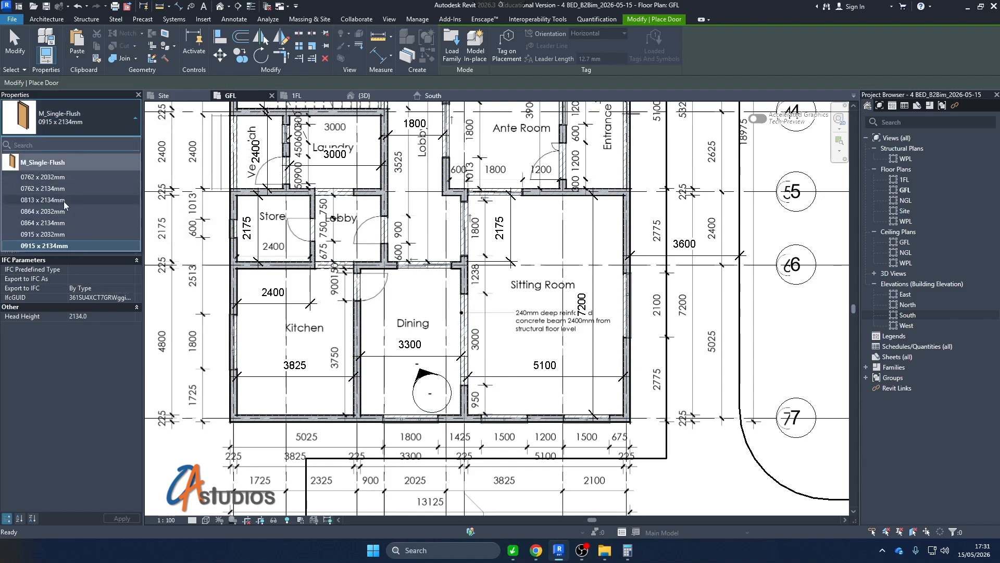
{"action": "key", "text": "Escape"}
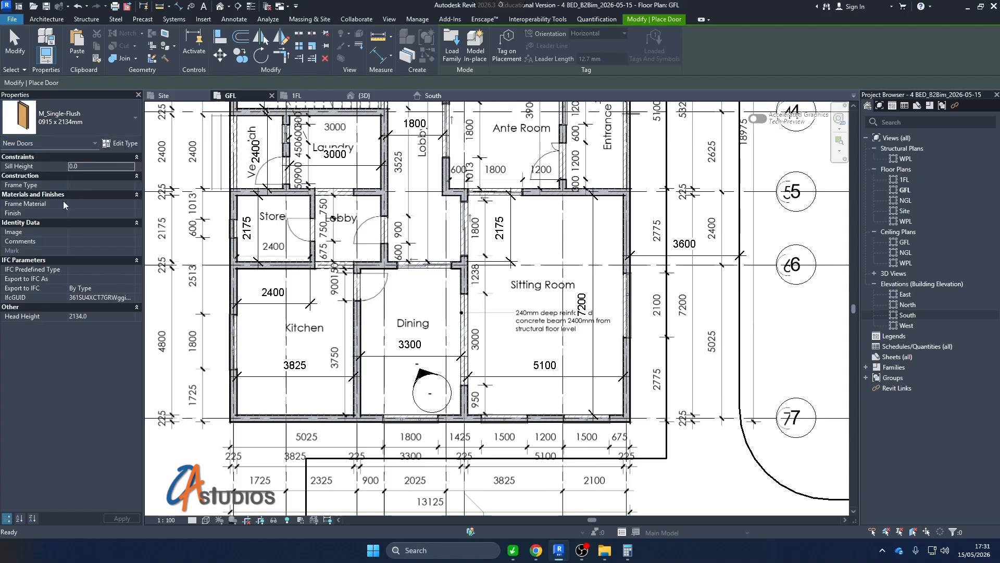
Duplicate the M_Single-Flush door type as 750 x 2400 and set its height to 2400 and width to 750.
{"action": "left_click", "coordinate": [120, 143]}
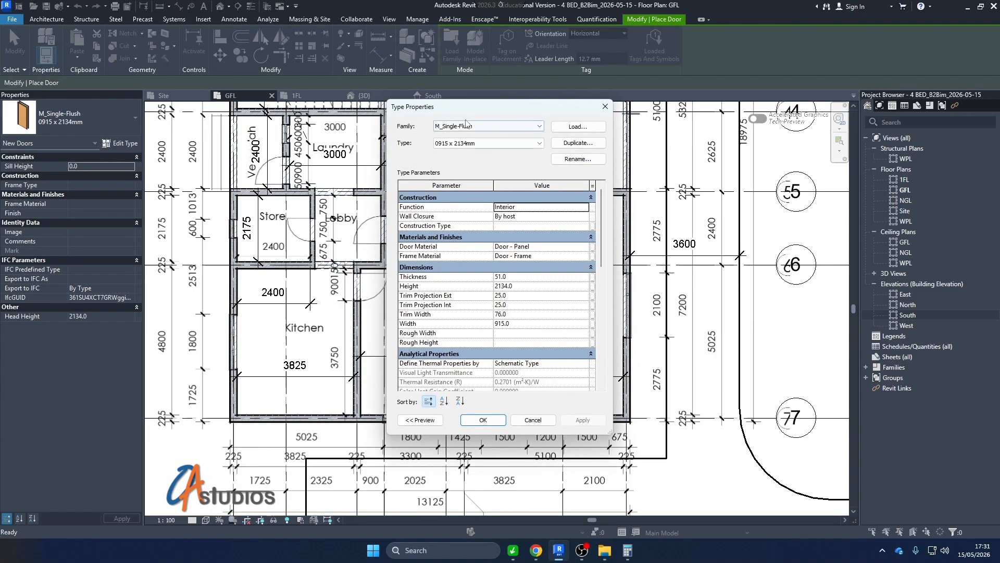
{"action": "left_click_drag", "start_coordinate": [452, 115], "coordinate": [590, 142]}
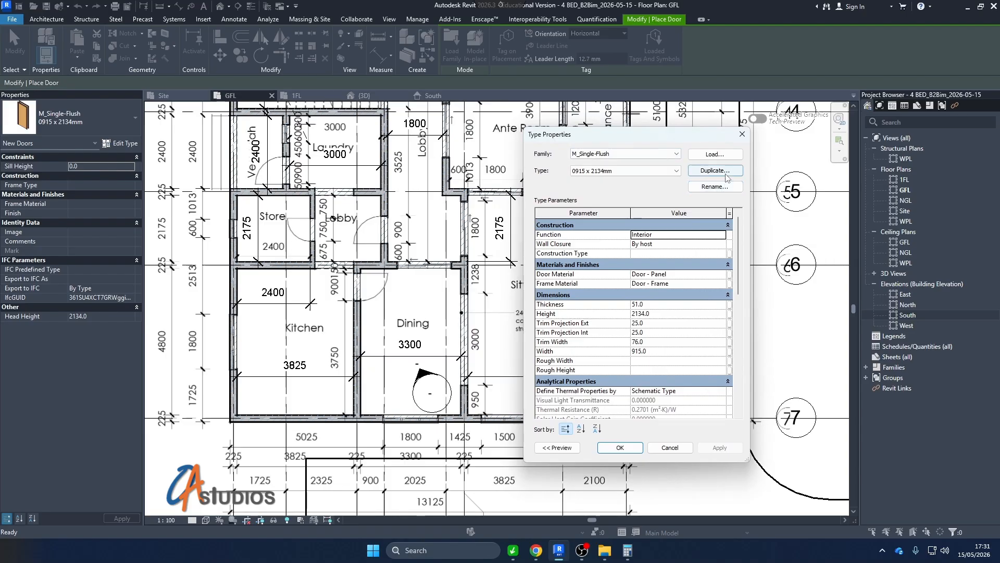
{"action": "left_click", "coordinate": [726, 172]}
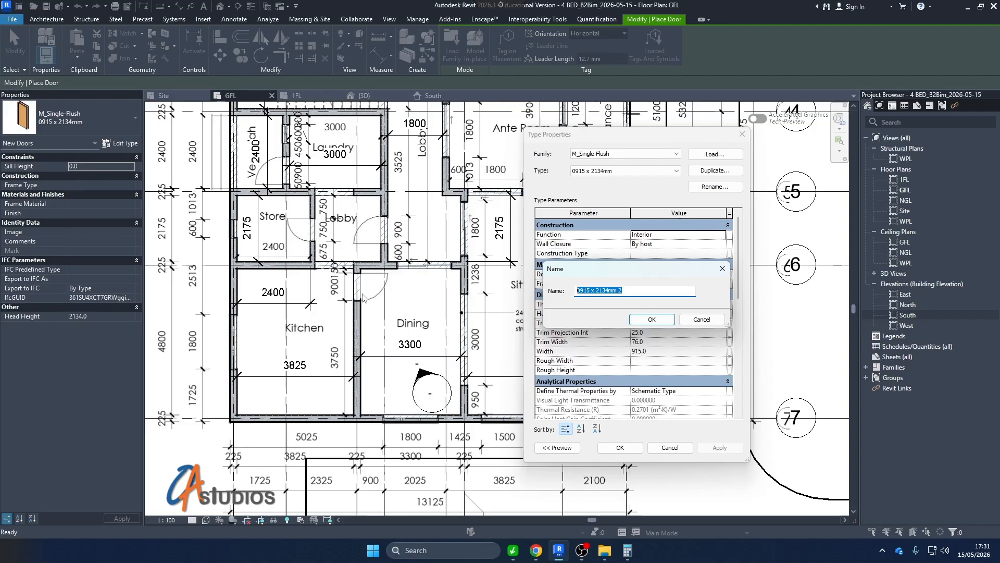
{"action": "type", "text": "750 x 2400"}
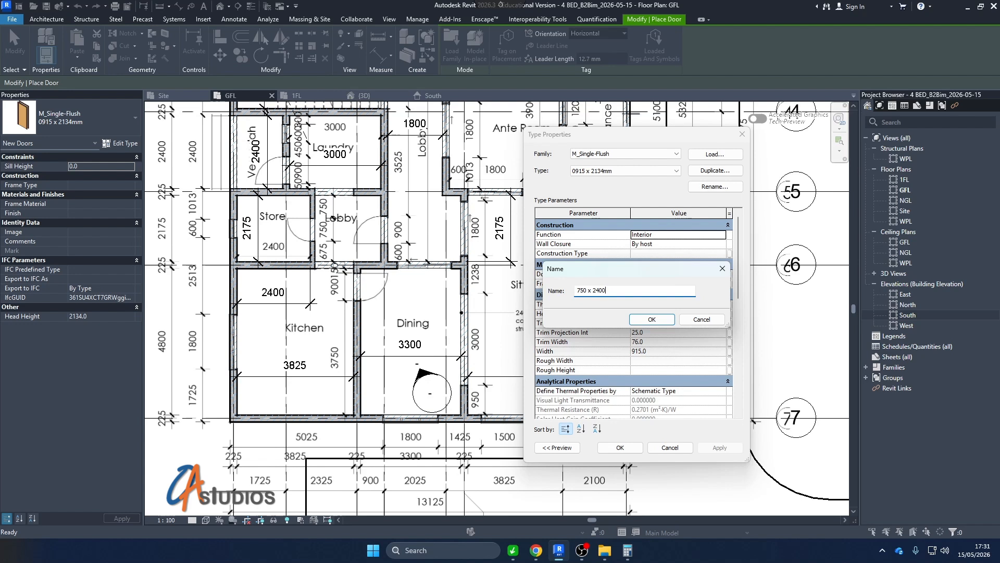
{"action": "left_click", "coordinate": [651, 319]}
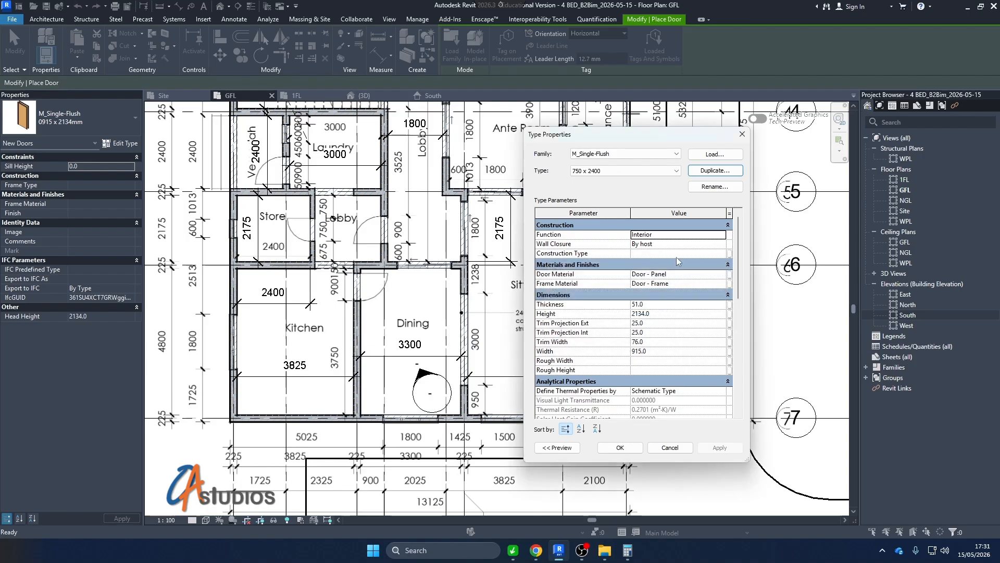
{"action": "left_click", "coordinate": [659, 315]}
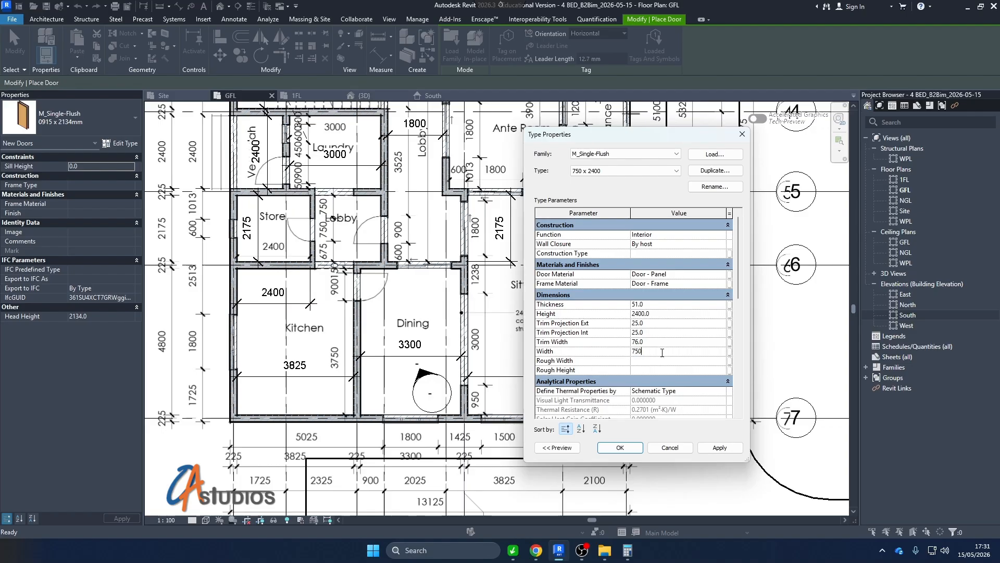
{"action": "left_click", "coordinate": [723, 451]}
Duplicate the 750 x 2400 door type as 900 x 2400 and set its width to 900.
{"action": "left_click", "coordinate": [715, 171]}
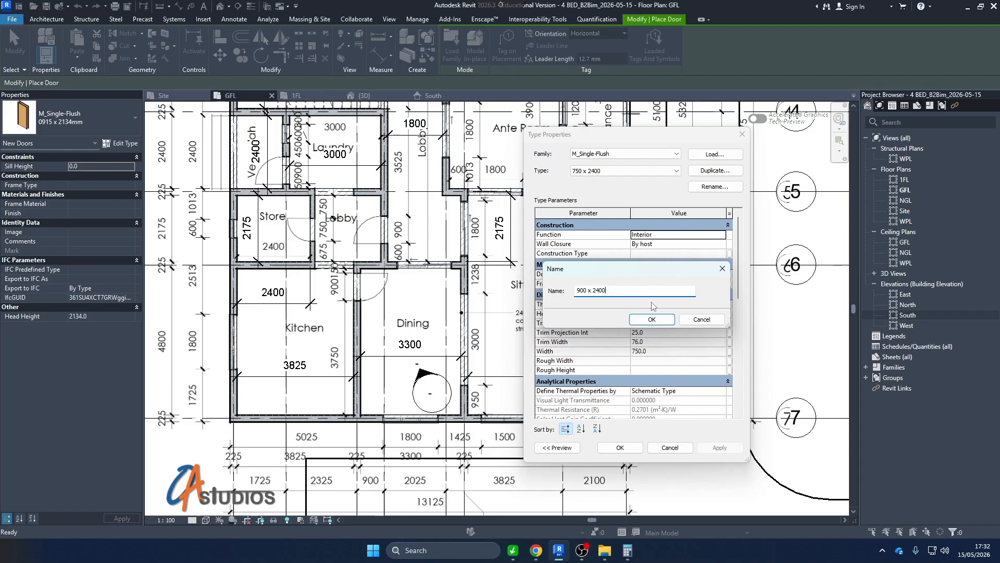
{"action": "left_click", "coordinate": [654, 319]}
{"action": "left_click", "coordinate": [657, 342]}
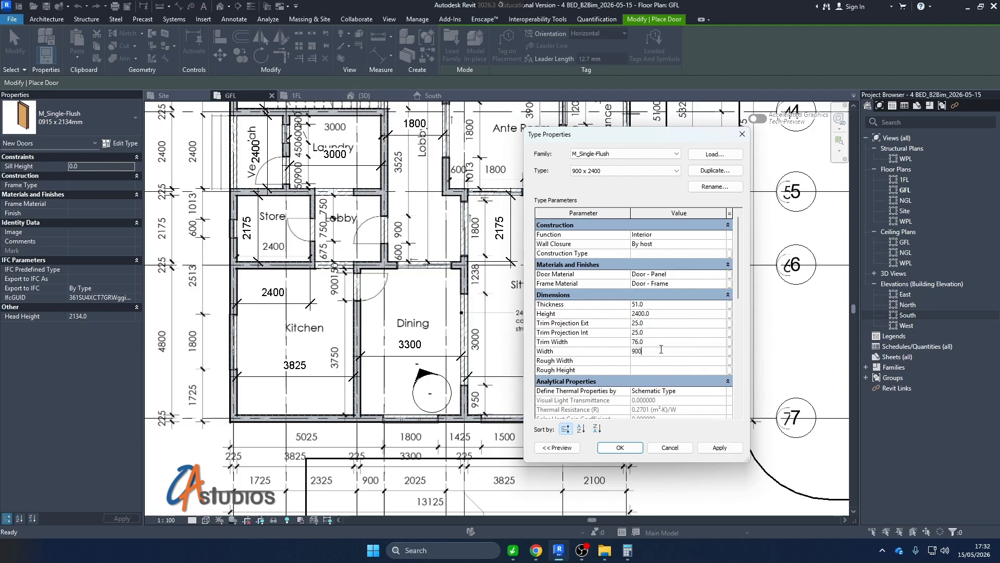
{"action": "left_click", "coordinate": [723, 452]}
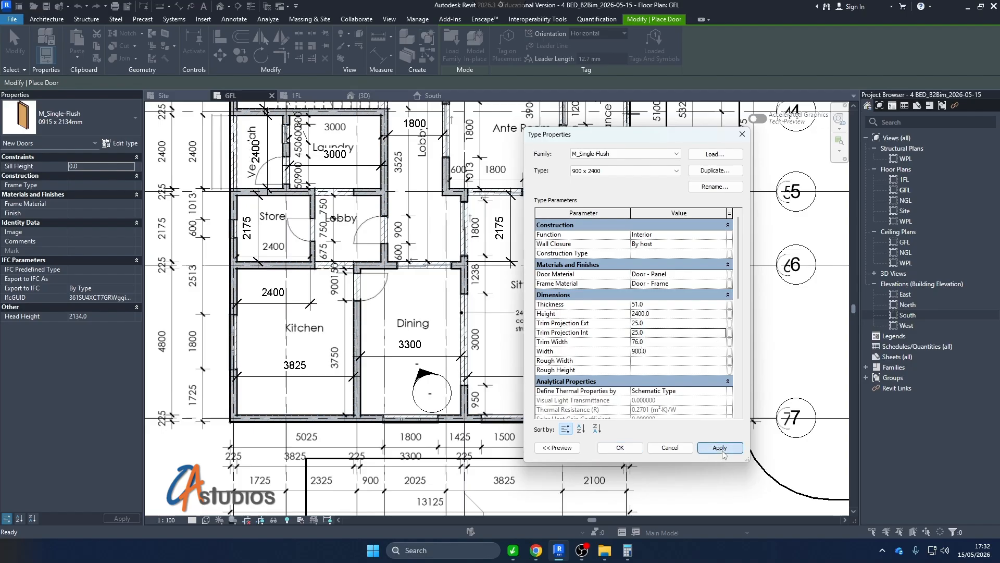
{"action": "left_click", "coordinate": [627, 449]}
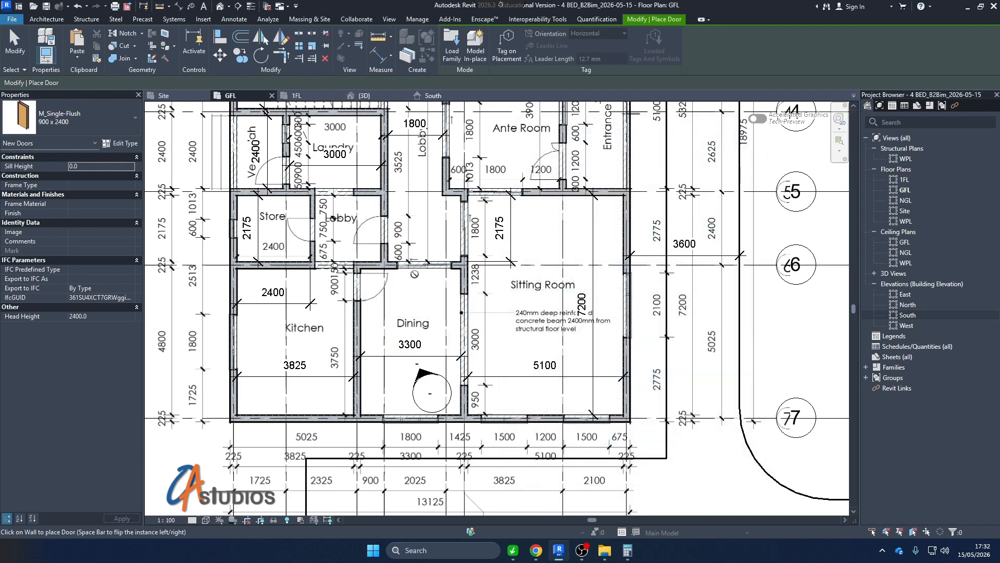
Place a 900 x 2400 door in the Kitchen–Dining wall, swinging into the Dining room and oriented to match the underlying plan.
{"action": "scroll", "coordinate": [375, 317], "scroll_direction": "up", "scroll_amount": 3}
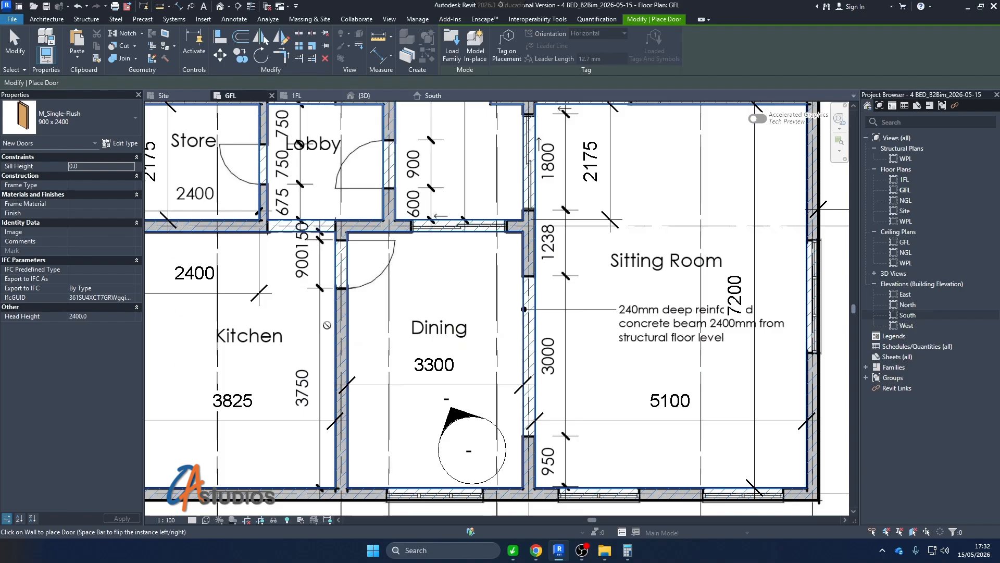
{"action": "scroll", "coordinate": [323, 326], "scroll_direction": "up", "scroll_amount": 2}
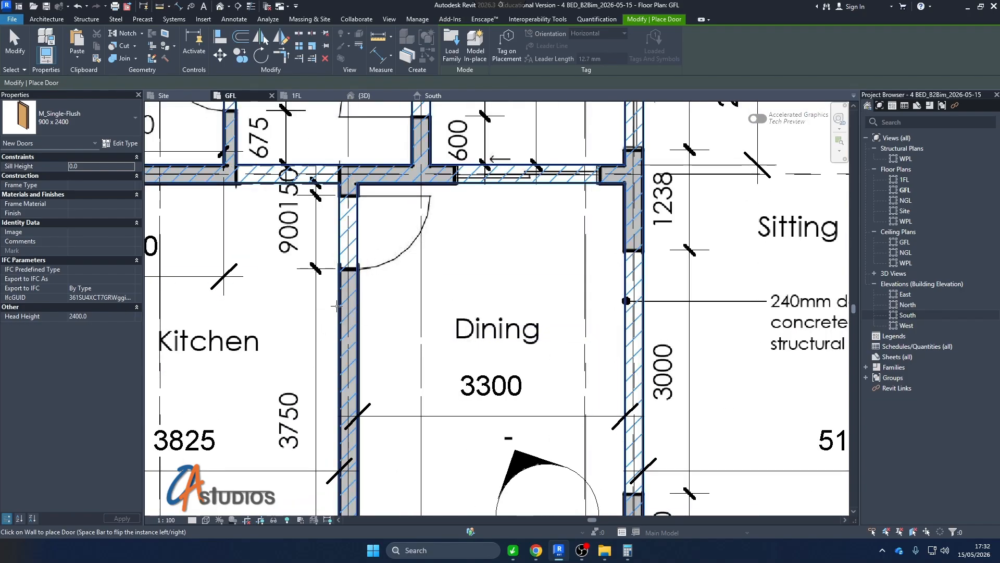
{"action": "scroll", "coordinate": [344, 318], "scroll_direction": "down", "scroll_amount": 2}
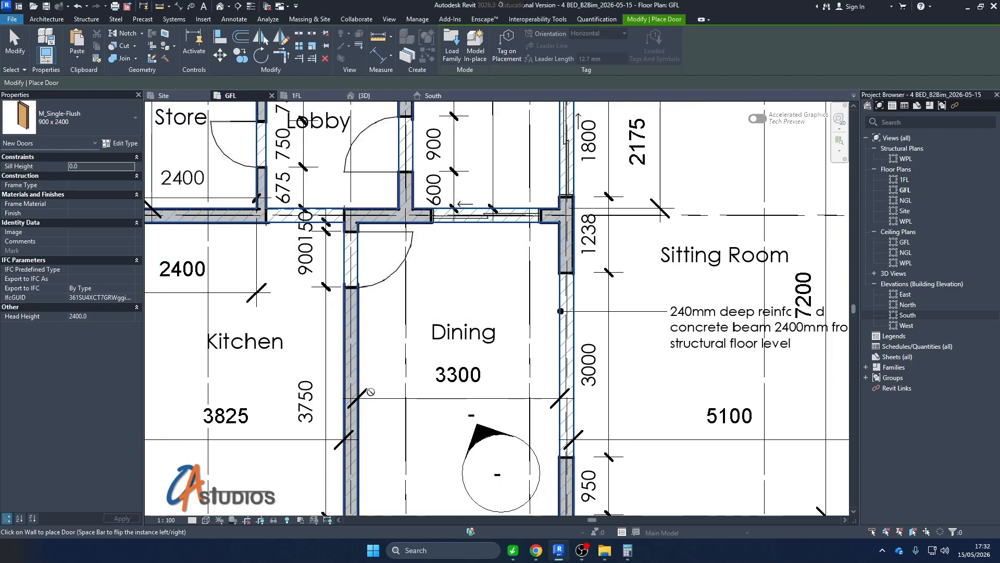
{"action": "scroll", "coordinate": [385, 417], "scroll_direction": "down", "scroll_amount": 2}
{"action": "scroll", "coordinate": [367, 357], "scroll_direction": "up", "scroll_amount": 5}
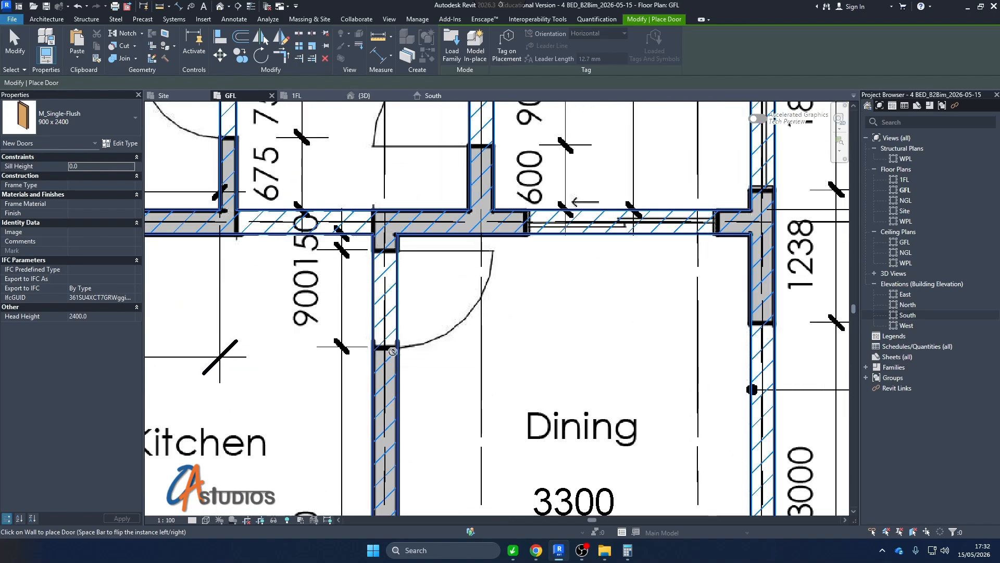
{"action": "left_click", "coordinate": [398, 301]}
{"action": "scroll", "coordinate": [398, 299], "scroll_direction": "up", "scroll_amount": 2}
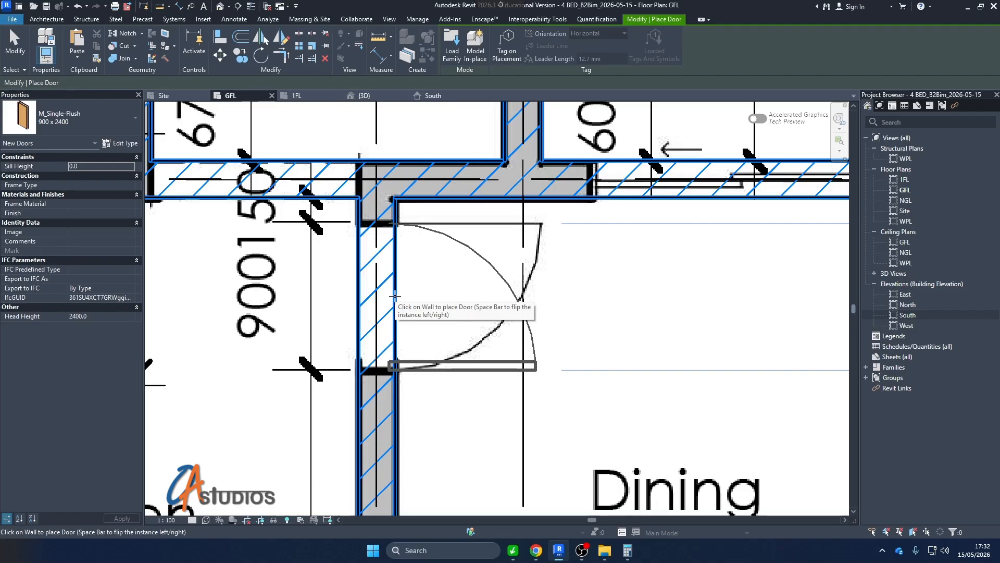
{"action": "key", "text": "space"}
{"action": "key", "text": "space"}
{"action": "key", "text": "space"}
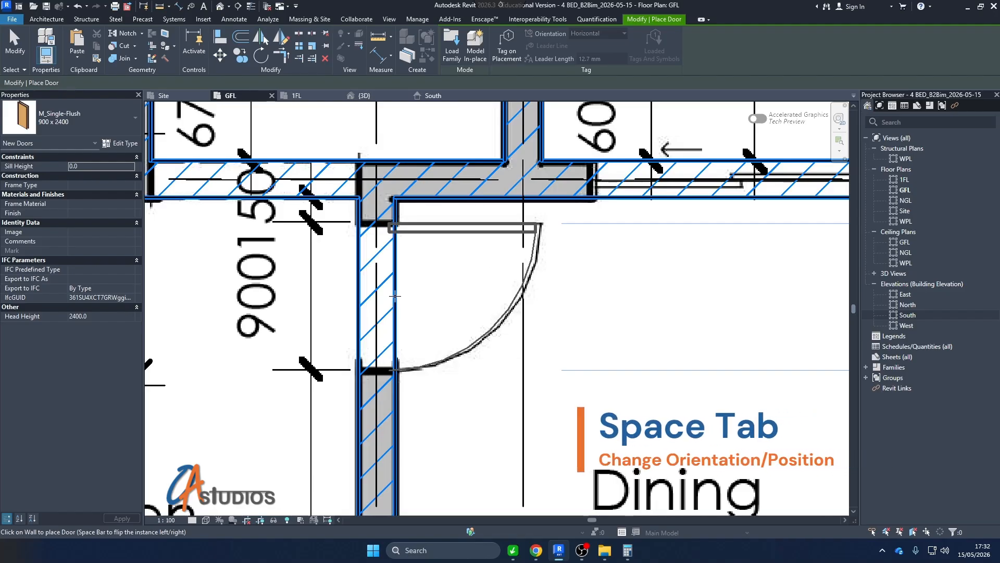
{"action": "key", "text": "space"}
{"action": "key", "text": "space"}
{"action": "key", "text": "space"}
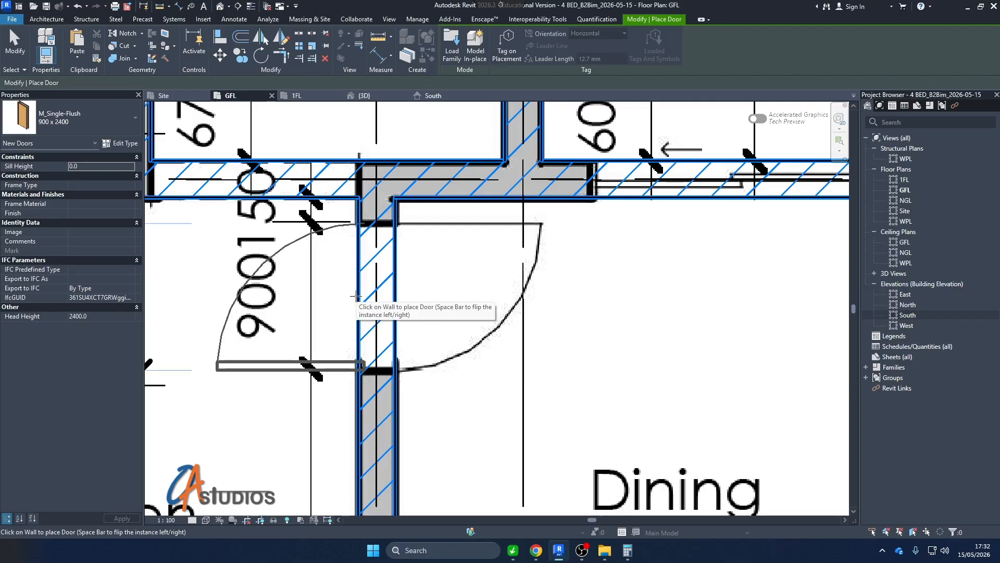
{"action": "left_click", "coordinate": [394, 296]}
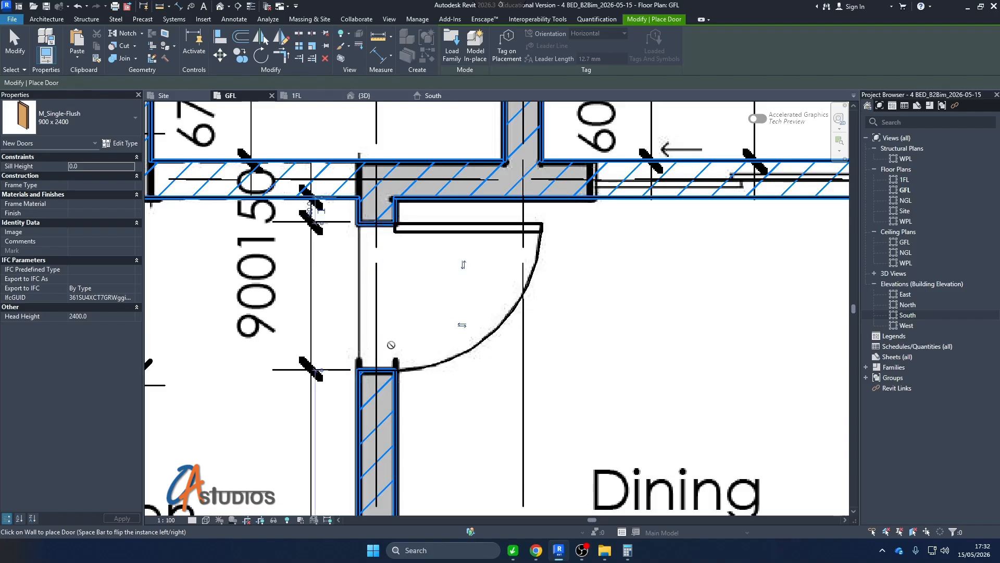
Place a 900 x 2400 door at the 900 opening in the small Lobby's wall beside the Store, swinging into that Lobby.
{"action": "scroll", "coordinate": [394, 333], "scroll_direction": "down", "scroll_amount": 5}
{"action": "scroll", "coordinate": [443, 229], "scroll_direction": "up", "scroll_amount": 2}
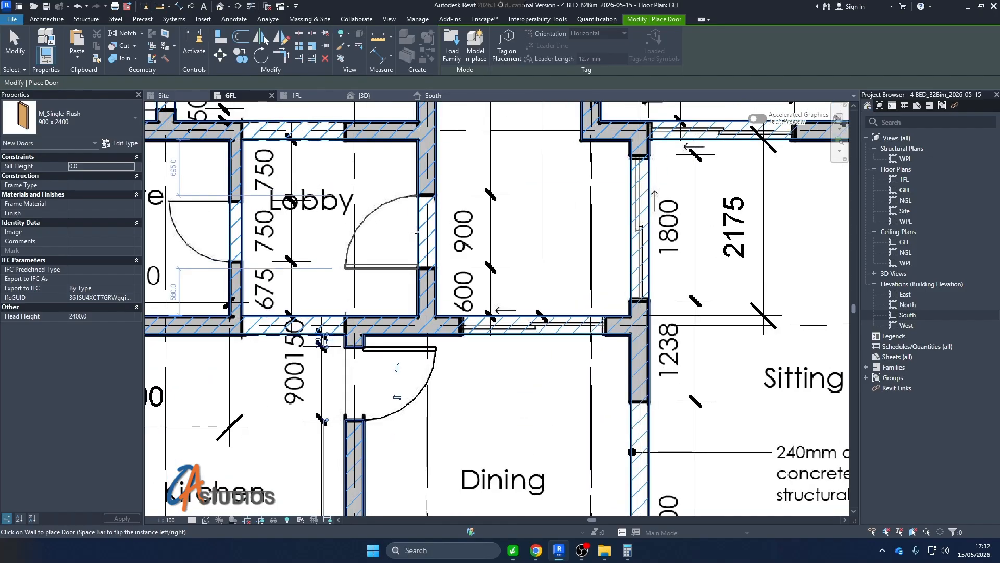
{"action": "left_click", "coordinate": [417, 230]}
{"action": "scroll", "coordinate": [409, 279], "scroll_direction": "down", "scroll_amount": 3}
{"action": "scroll", "coordinate": [407, 277], "scroll_direction": "down", "scroll_amount": 2}
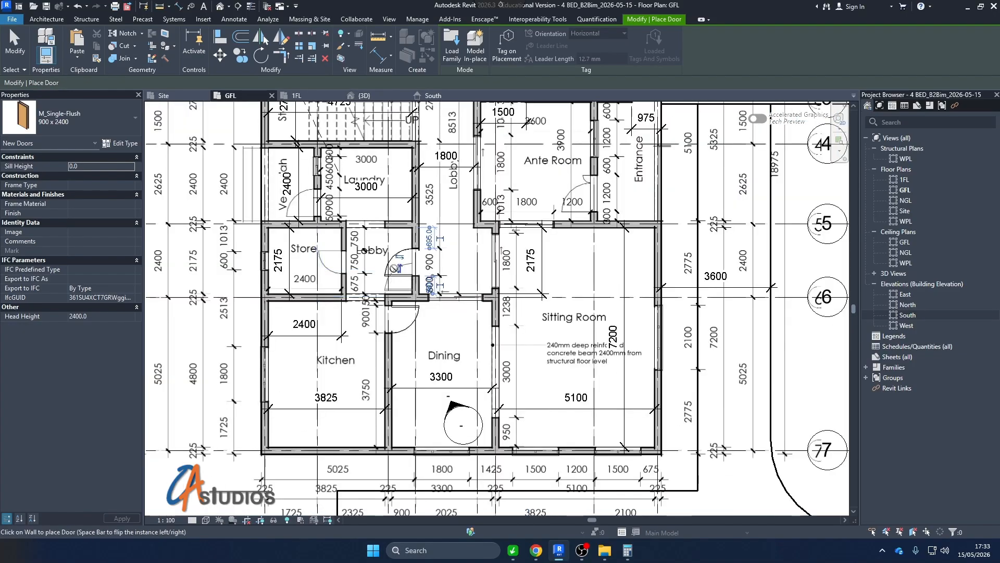
Place a 900 x 2400 door in the wall between the staircase and the Guest bedroom and flip its hinge side.
{"action": "scroll", "coordinate": [368, 198], "scroll_direction": "down", "scroll_amount": 2}
{"action": "scroll", "coordinate": [511, 184], "scroll_direction": "up", "scroll_amount": 4}
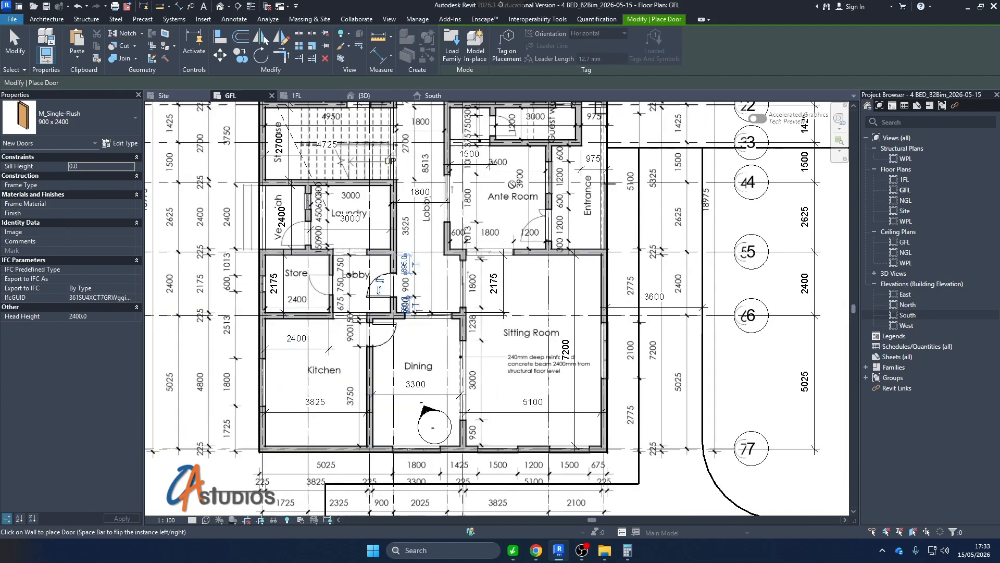
{"action": "scroll", "coordinate": [566, 318], "scroll_direction": "down", "scroll_amount": 4}
{"action": "scroll", "coordinate": [426, 160], "scroll_direction": "up", "scroll_amount": 6}
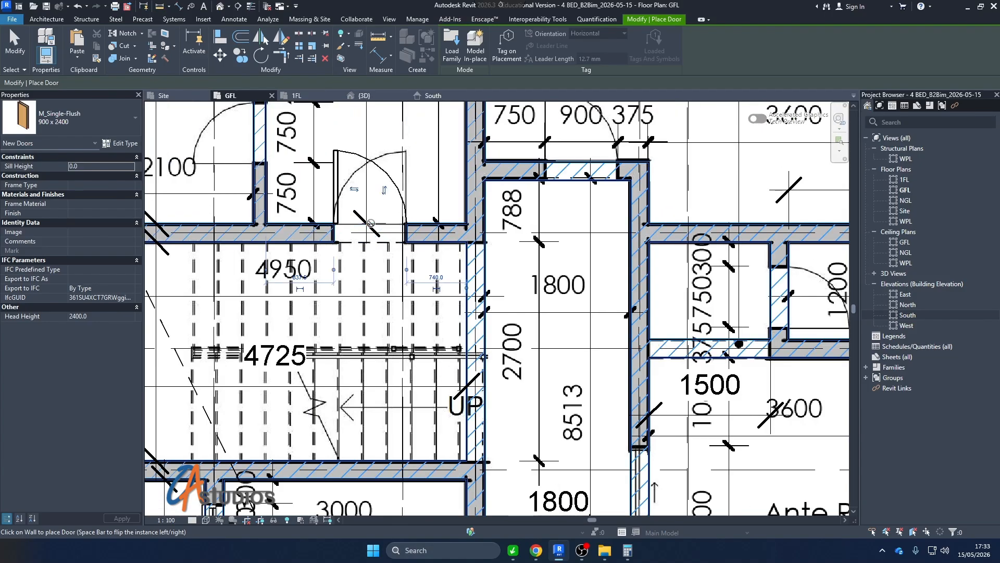
{"action": "scroll", "coordinate": [369, 224], "scroll_direction": "down", "scroll_amount": 5}
{"action": "scroll", "coordinate": [365, 239], "scroll_direction": "up", "scroll_amount": 5}
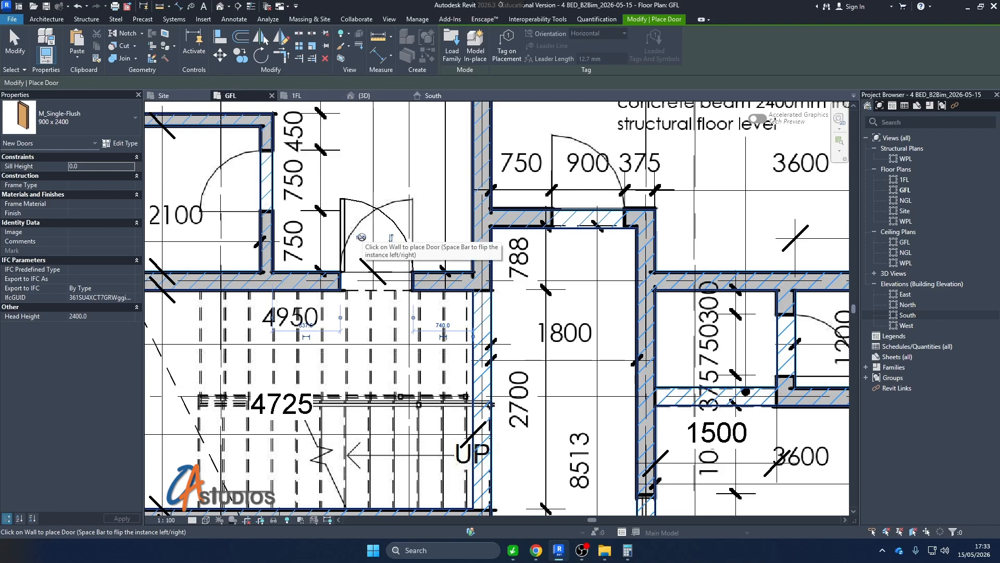
{"action": "left_click", "coordinate": [362, 237]}
Place a 900 x 2400 door at the Study entrance from the main Lobby, swinging into the Study.
{"action": "scroll", "coordinate": [364, 332], "scroll_direction": "down", "scroll_amount": 5}
{"action": "scroll", "coordinate": [472, 297], "scroll_direction": "up", "scroll_amount": 4}
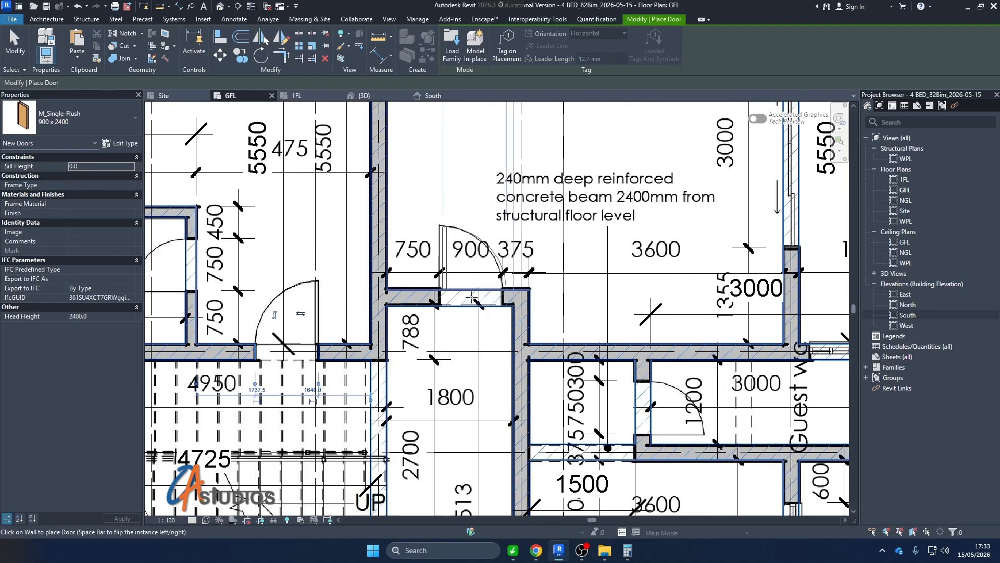
{"action": "left_click", "coordinate": [472, 297]}
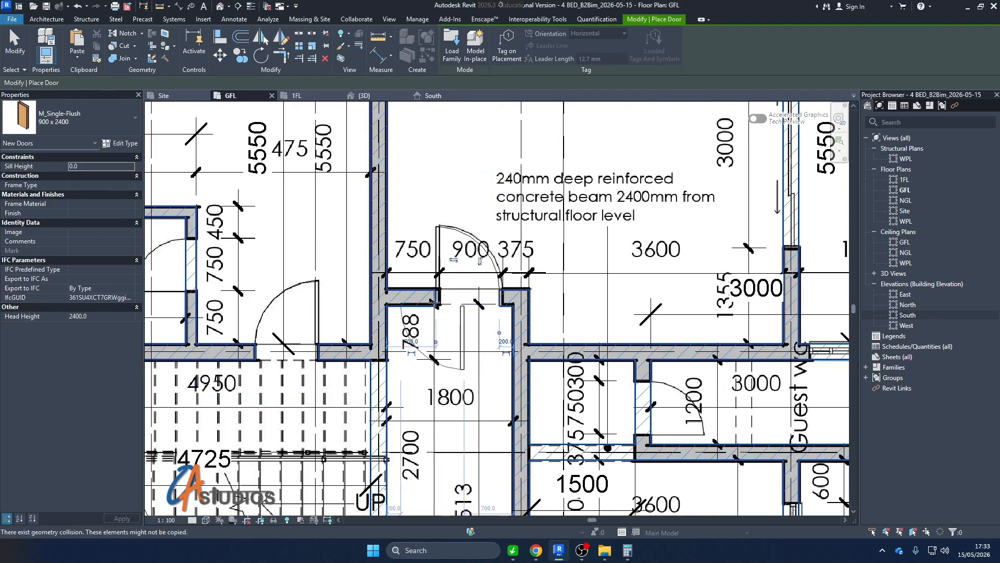
Place a 900 x 2400 door in the wall between the Laundry and the Verandah, swinging into the Verandah.
{"action": "scroll", "coordinate": [429, 302], "scroll_direction": "down", "scroll_amount": 3}
{"action": "scroll", "coordinate": [428, 301], "scroll_direction": "down", "scroll_amount": 3}
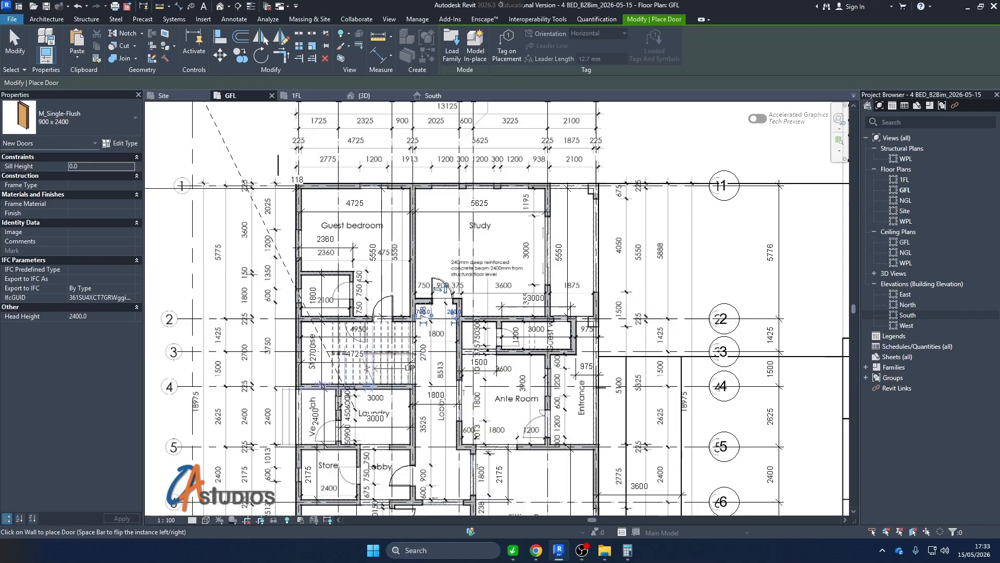
{"action": "scroll", "coordinate": [420, 315], "scroll_direction": "down", "scroll_amount": 3}
{"action": "scroll", "coordinate": [475, 420], "scroll_direction": "up", "scroll_amount": 8}
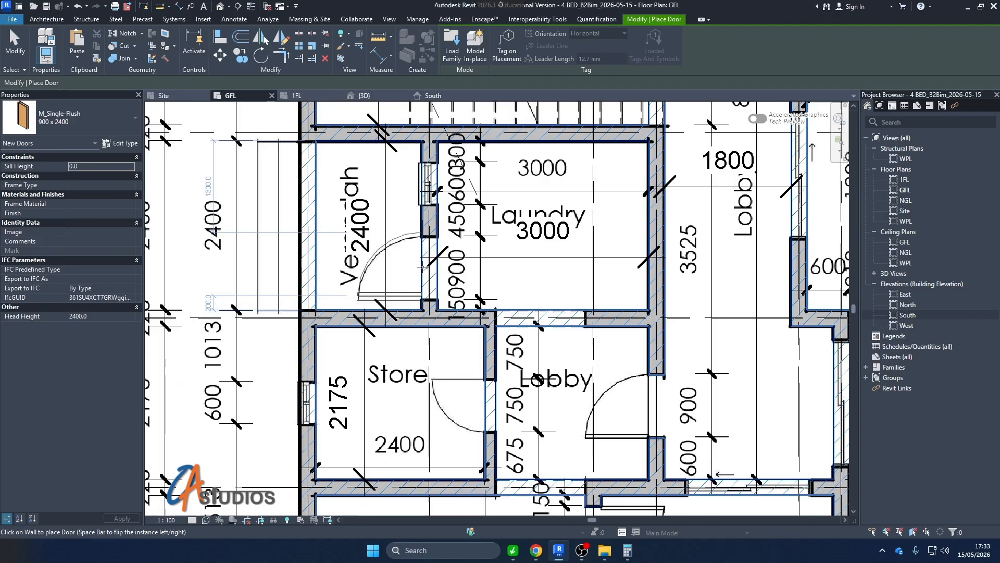
{"action": "left_click", "coordinate": [423, 269]}
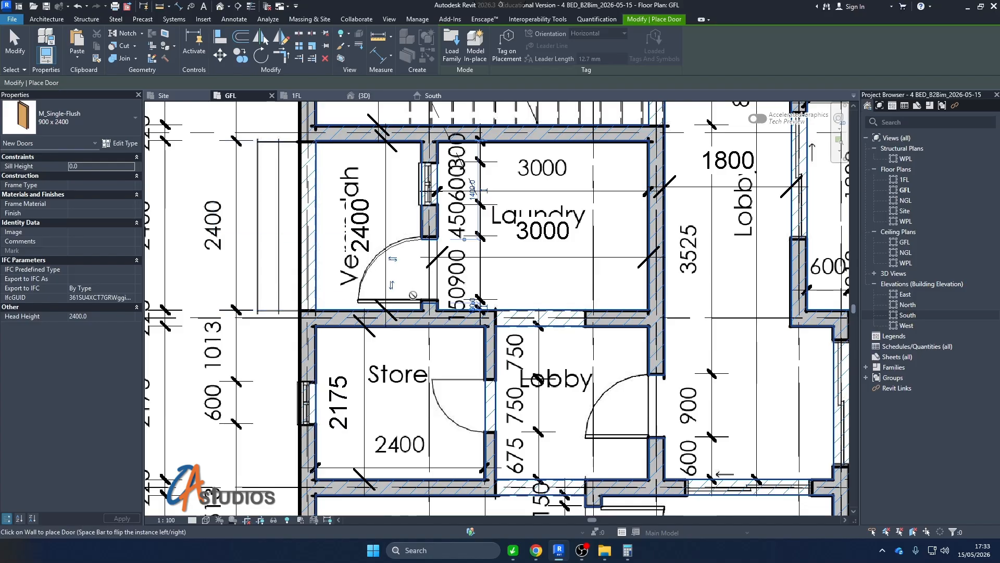
{"action": "scroll", "coordinate": [412, 295], "scroll_direction": "down", "scroll_amount": 3}
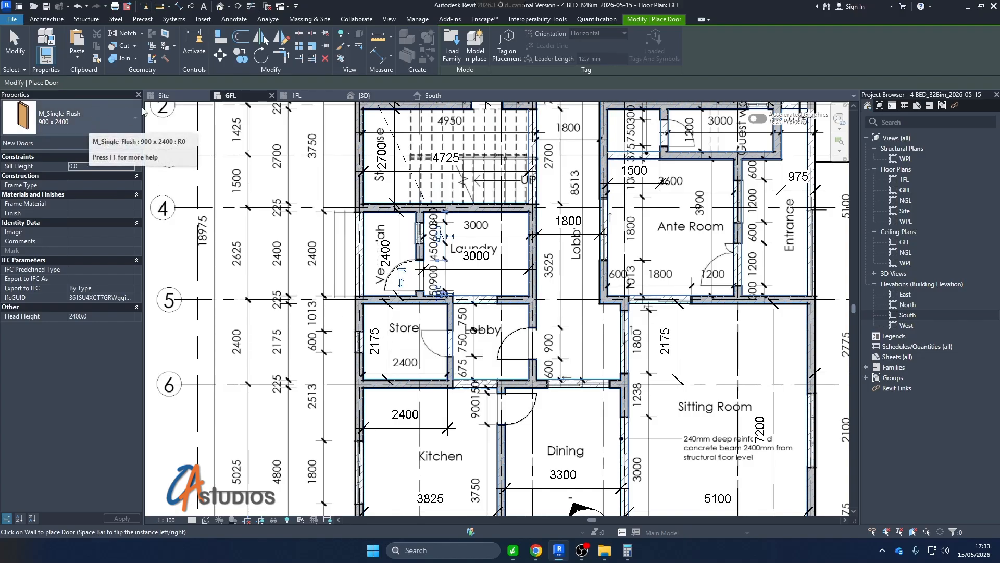
Start loading a family, open the External Doors folder within the UK library's Doors folder, and show its files as thumbnails.
{"action": "left_click", "coordinate": [453, 47]}
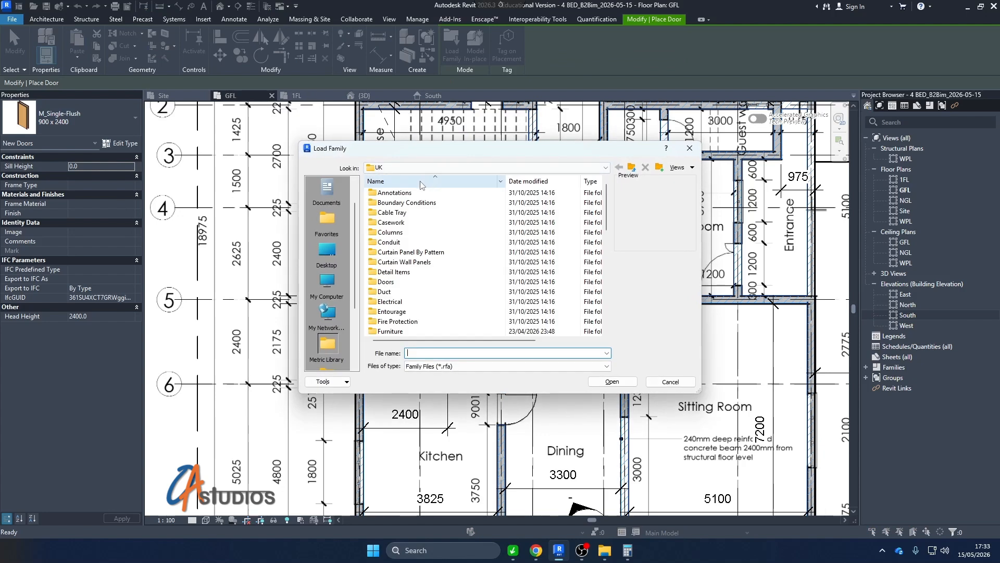
{"action": "scroll", "coordinate": [420, 239], "scroll_direction": "down", "scroll_amount": 7}
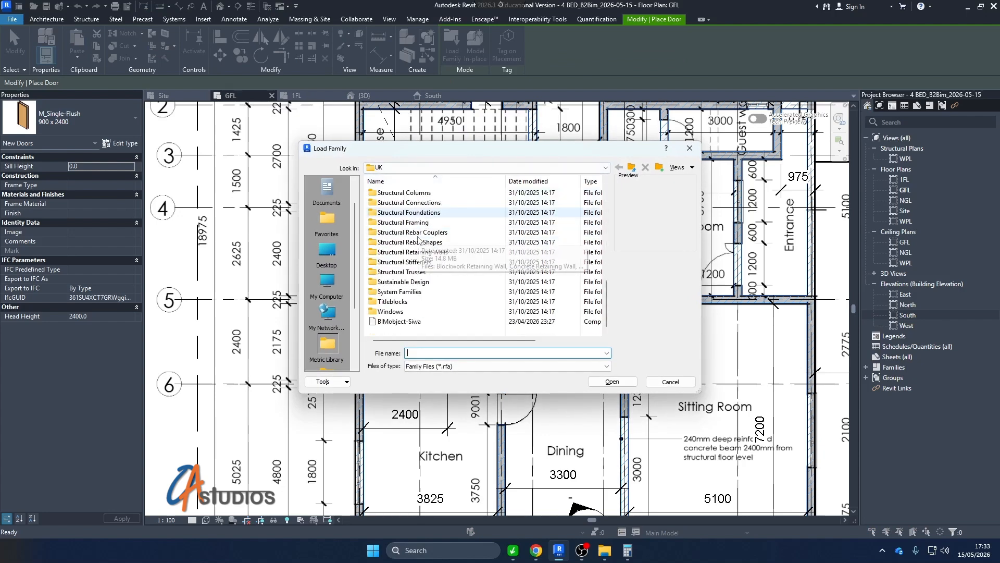
{"action": "scroll", "coordinate": [415, 266], "scroll_direction": "up", "scroll_amount": 4}
{"action": "scroll", "coordinate": [415, 266], "scroll_direction": "up", "scroll_amount": 5}
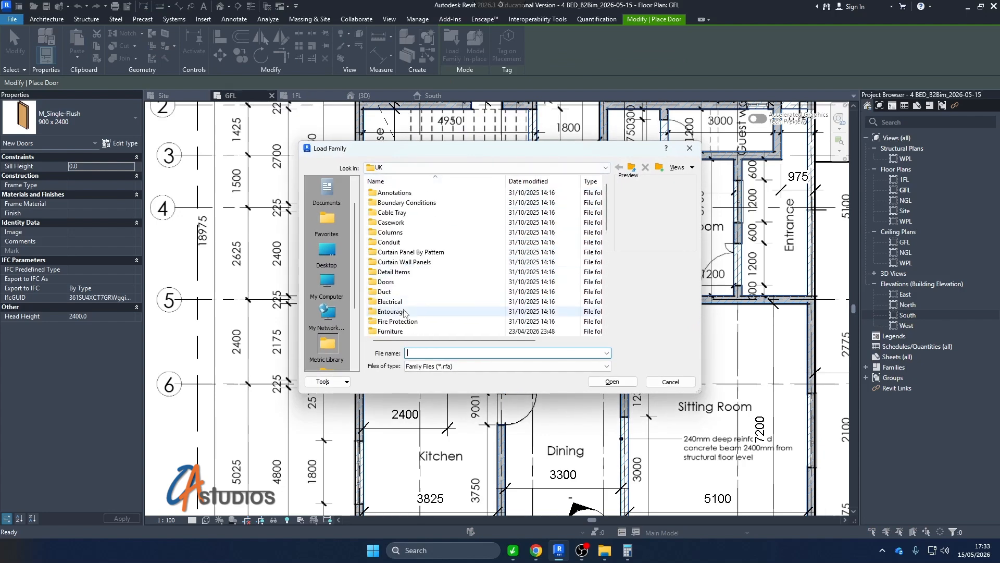
{"action": "left_click", "coordinate": [386, 282]}
{"action": "double_click", "coordinate": [387, 282]}
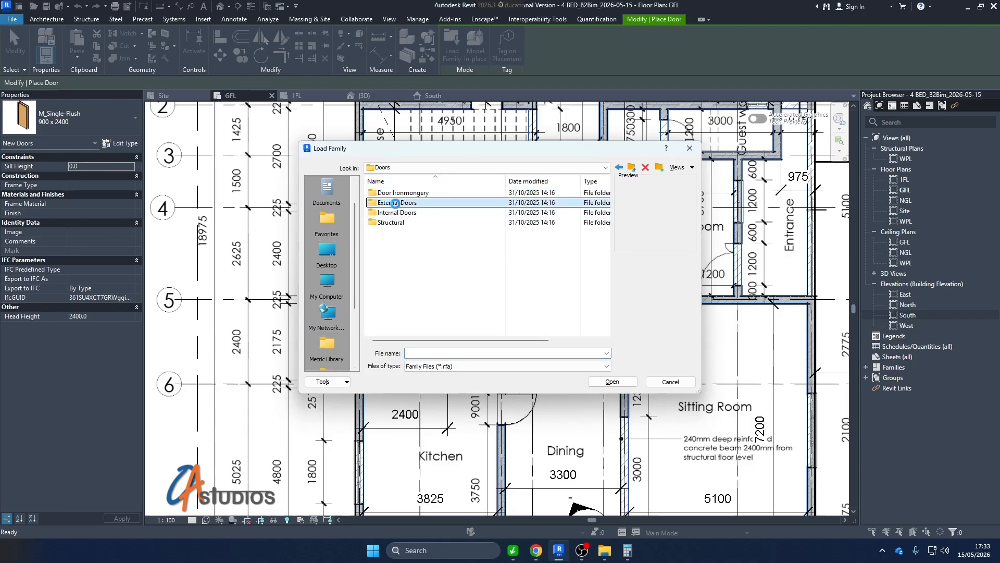
{"action": "double_click", "coordinate": [398, 203]}
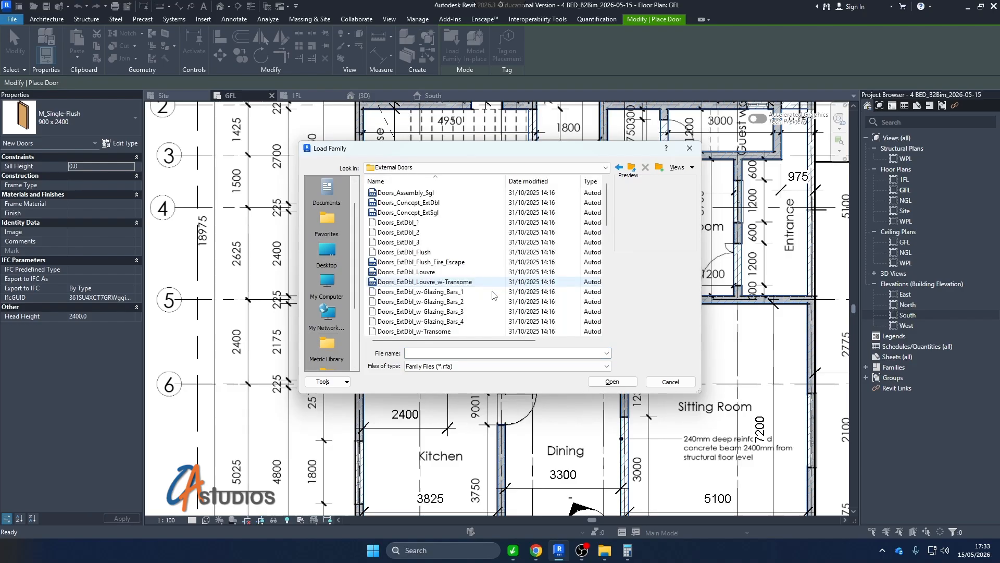
{"action": "left_click", "coordinate": [691, 167]}
{"action": "left_click", "coordinate": [700, 202]}
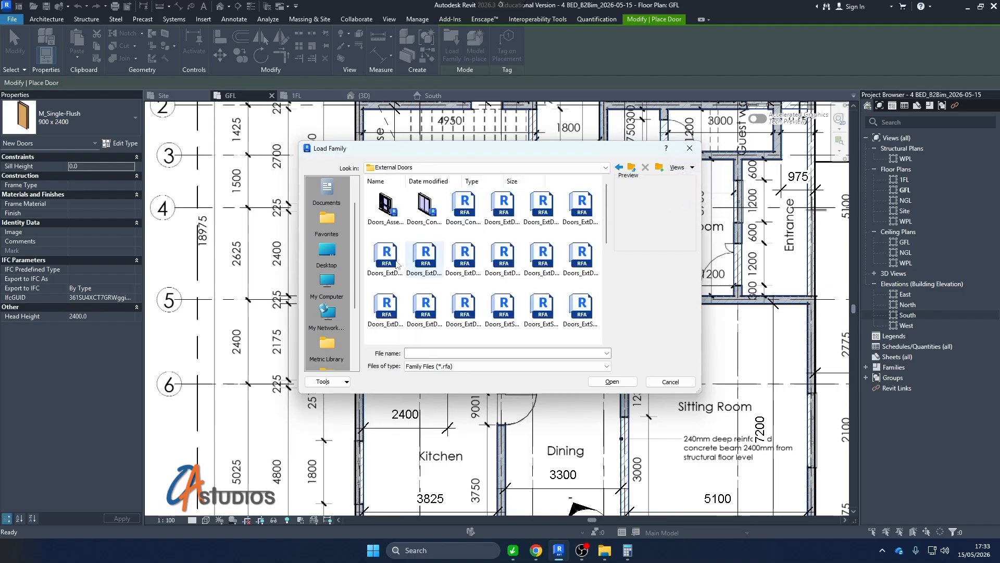
Compare the previews of the external door families and load Doors_ExtSgl_Flush into the project.
{"action": "scroll", "coordinate": [462, 276], "scroll_direction": "down", "scroll_amount": 3}
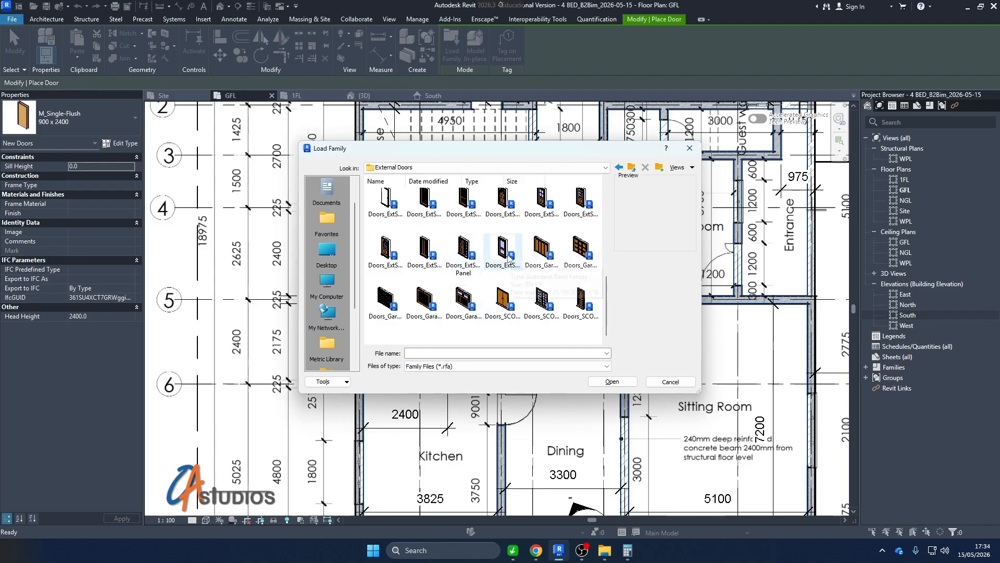
{"action": "left_click", "coordinate": [463, 249]}
{"action": "scroll", "coordinate": [453, 266], "scroll_direction": "up", "scroll_amount": 3}
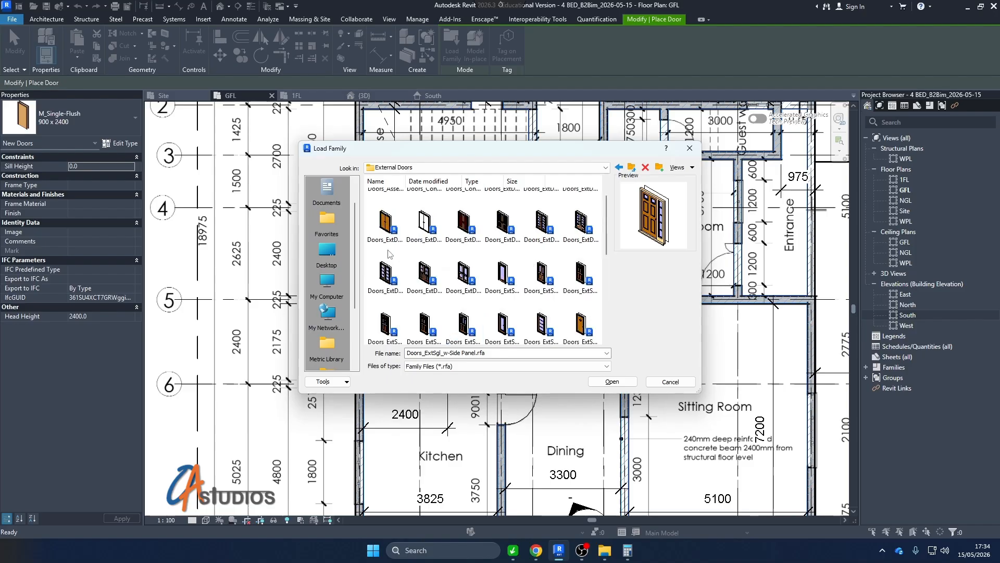
{"action": "scroll", "coordinate": [443, 259], "scroll_direction": "down", "scroll_amount": 3}
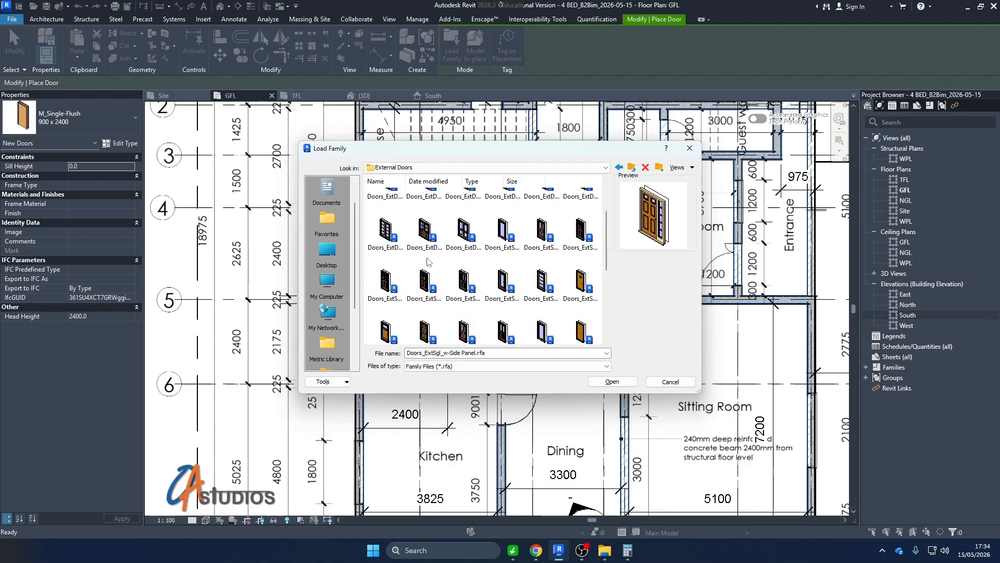
{"action": "left_click_drag", "start_coordinate": [606, 240], "coordinate": [610, 282]}
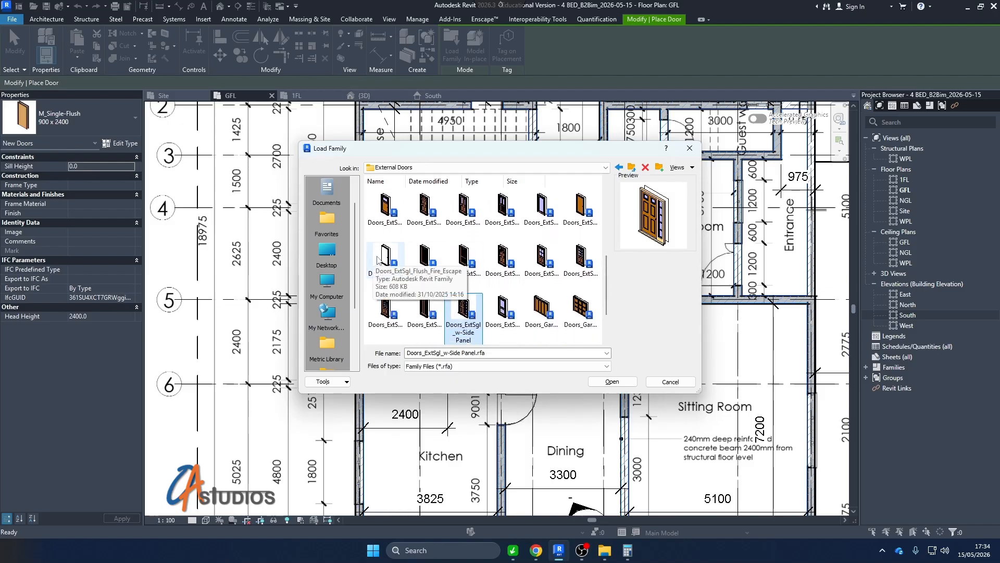
{"action": "left_click", "coordinate": [382, 255]}
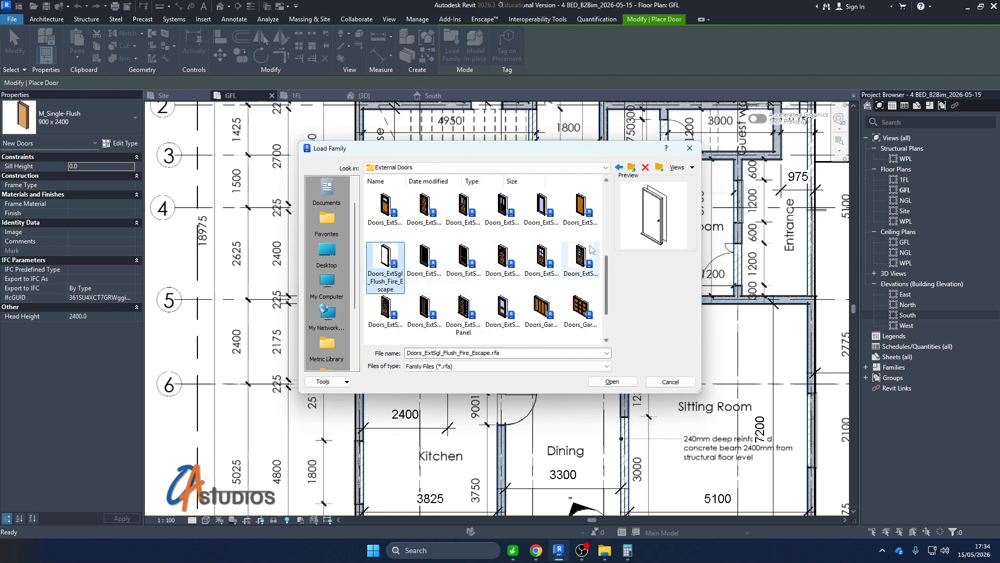
{"action": "left_click", "coordinate": [580, 218]}
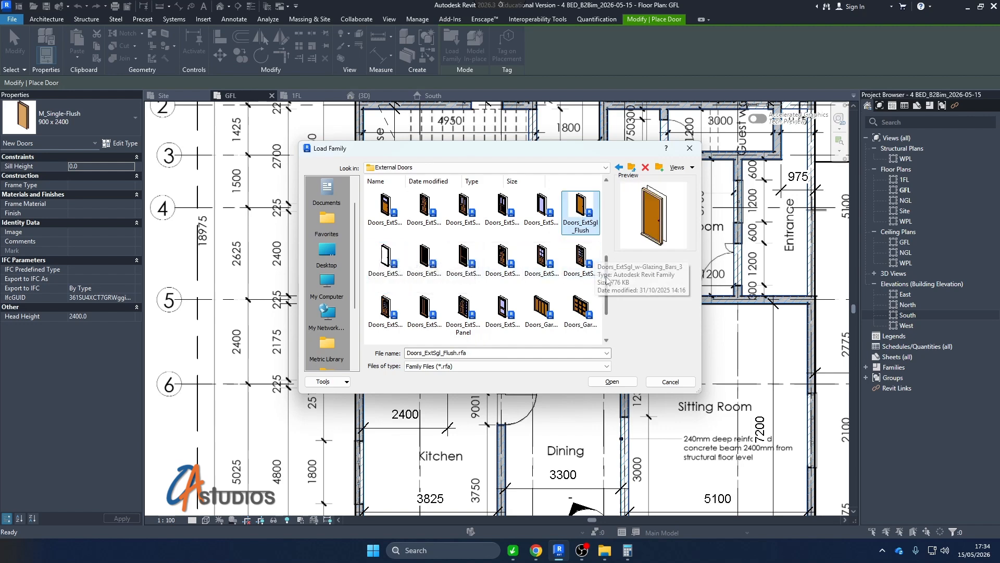
{"action": "left_click_drag", "start_coordinate": [607, 287], "coordinate": [609, 324]}
{"action": "scroll", "coordinate": [598, 250], "scroll_direction": "up", "scroll_amount": 5}
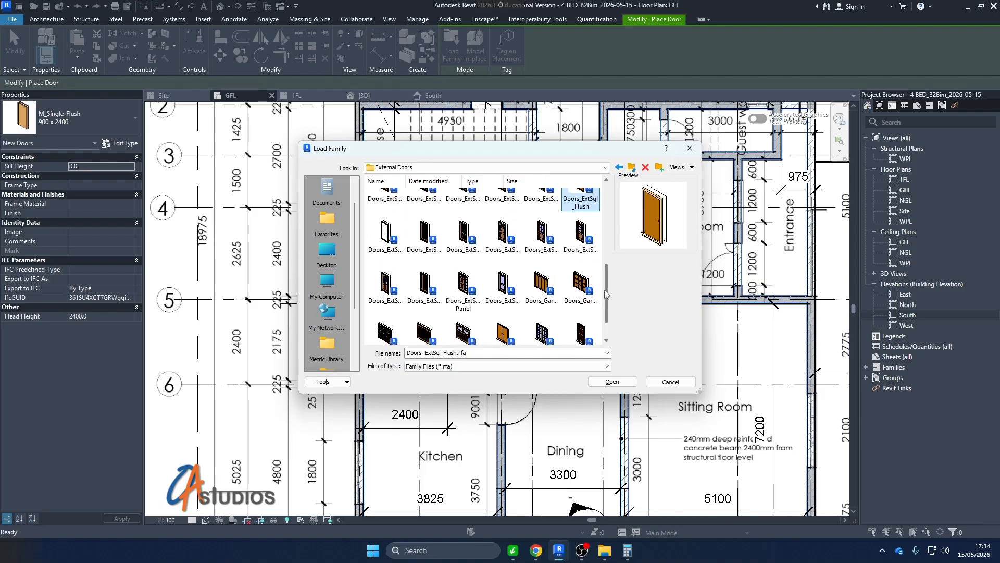
{"action": "scroll", "coordinate": [597, 250], "scroll_direction": "up", "scroll_amount": 4}
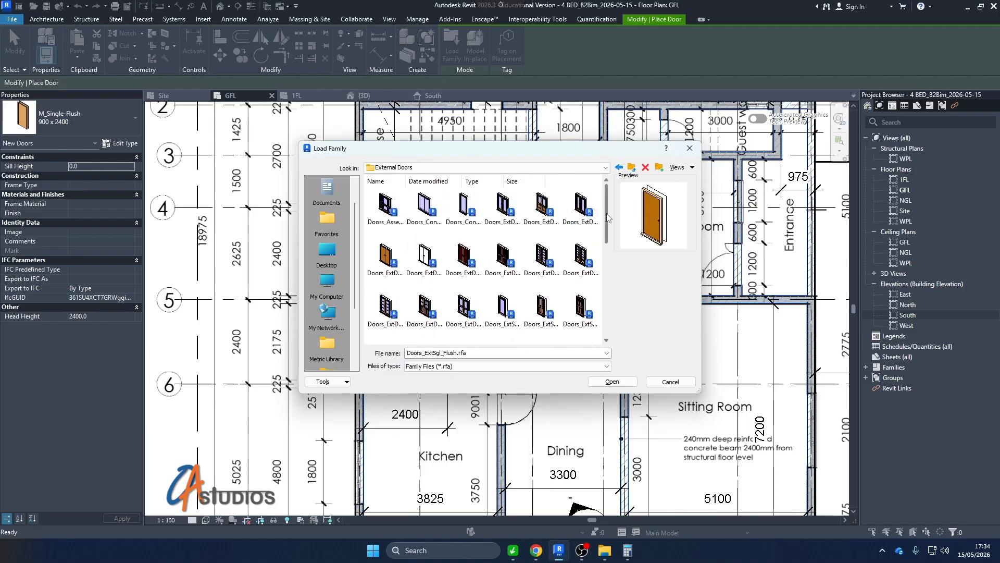
{"action": "scroll", "coordinate": [573, 281], "scroll_direction": "down", "scroll_amount": 6}
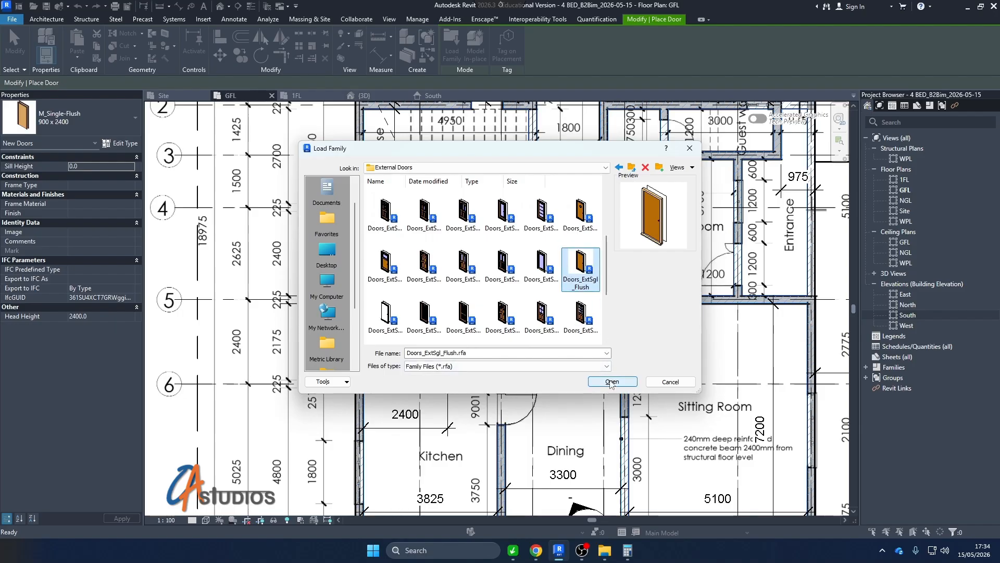
{"action": "left_click", "coordinate": [611, 381]}
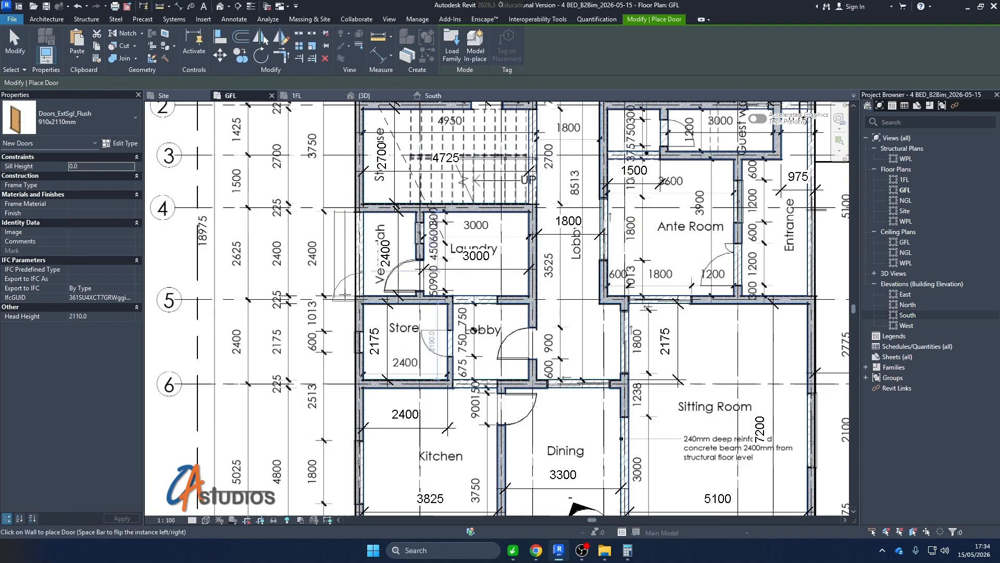
Duplicate the 910x2110mm type of Doors_ExtSgl_Flush and name the copy 900 x 2400_Steel External Door.
{"action": "left_click", "coordinate": [104, 122]}
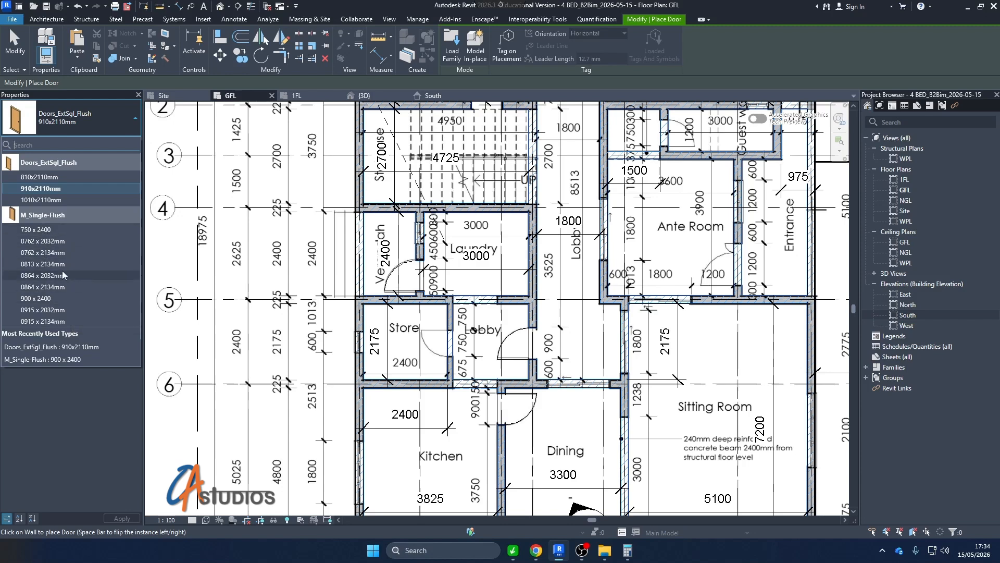
{"action": "left_click", "coordinate": [88, 121]}
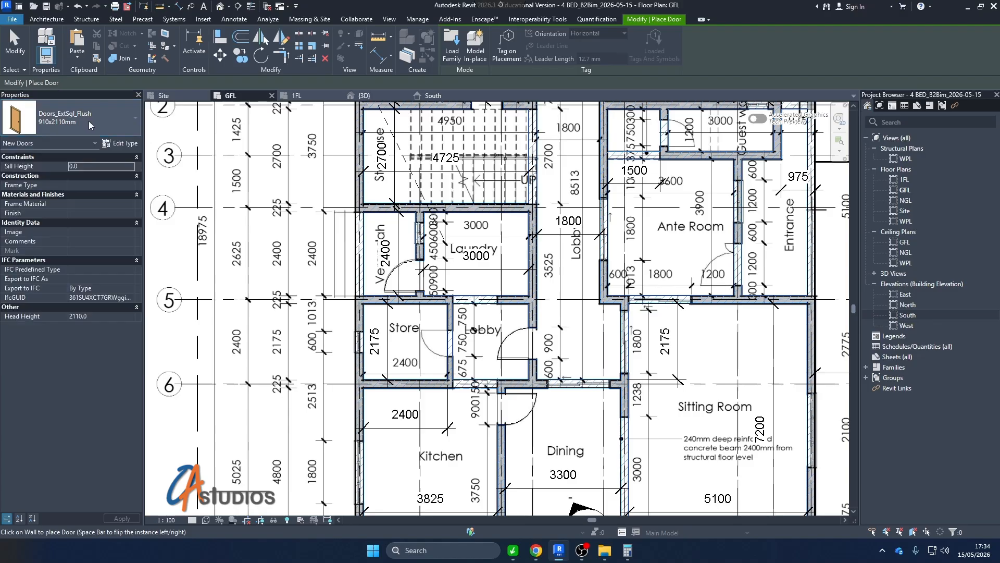
{"action": "left_click", "coordinate": [107, 144]}
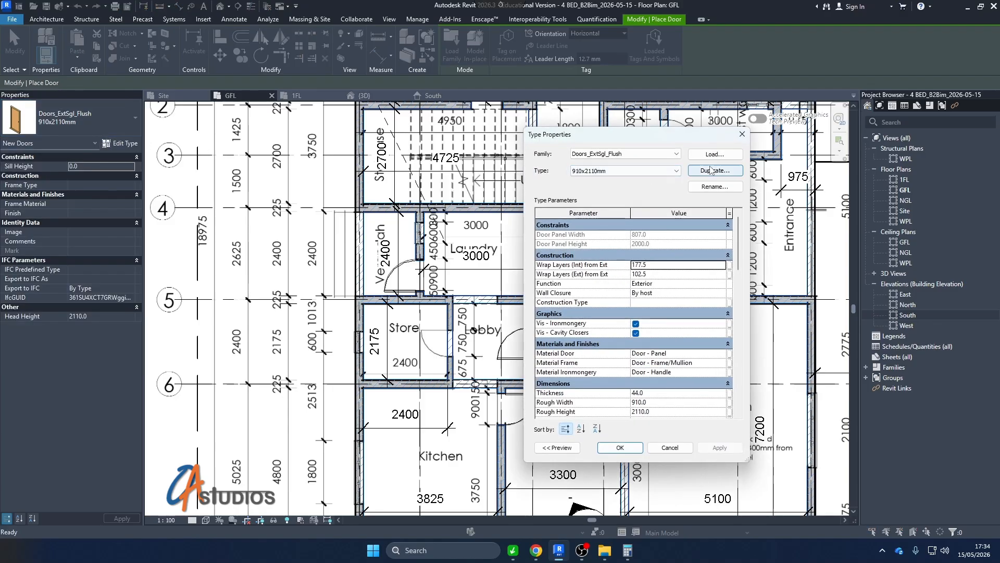
{"action": "left_click", "coordinate": [714, 171]}
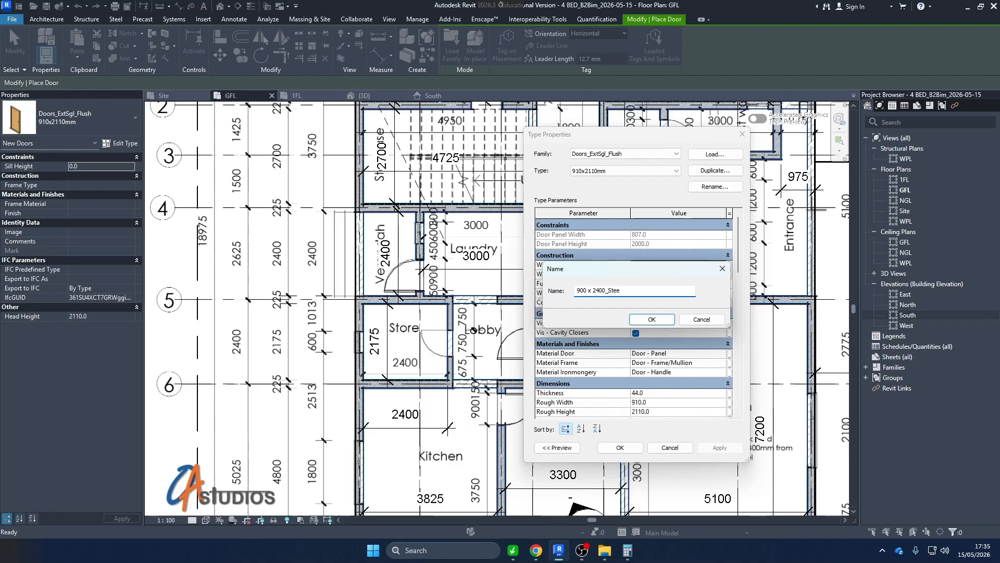
{"action": "type", "text": "External Door"}
{"action": "left_click", "coordinate": [653, 319]}
Examine the new steel door type's dimensions, analytical, identity and IFC parameters, and the material assigned to its door panel.
{"action": "scroll", "coordinate": [662, 387], "scroll_direction": "down", "scroll_amount": 3}
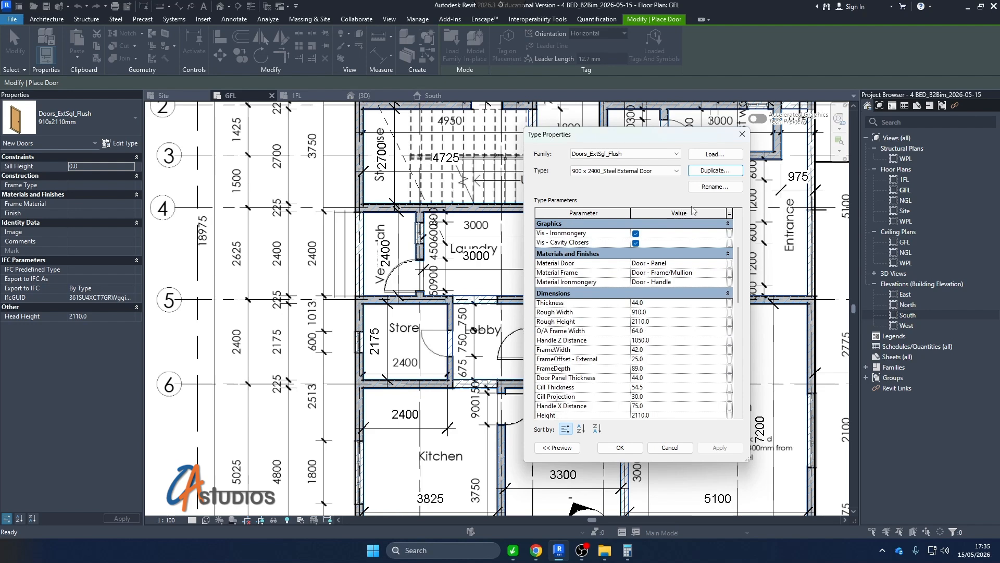
{"action": "scroll", "coordinate": [648, 239], "scroll_direction": "down", "scroll_amount": 3}
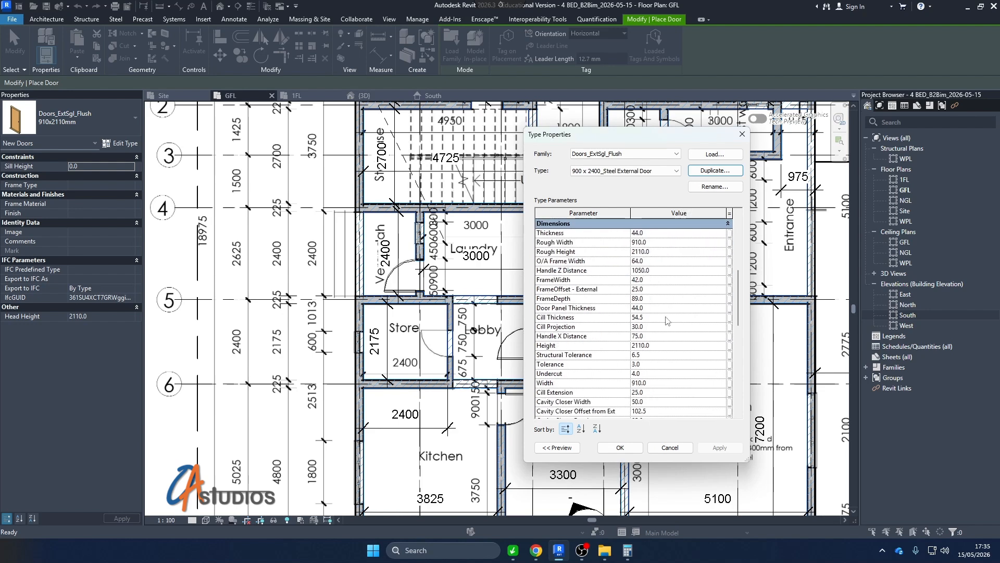
{"action": "scroll", "coordinate": [660, 387], "scroll_direction": "down", "scroll_amount": 4}
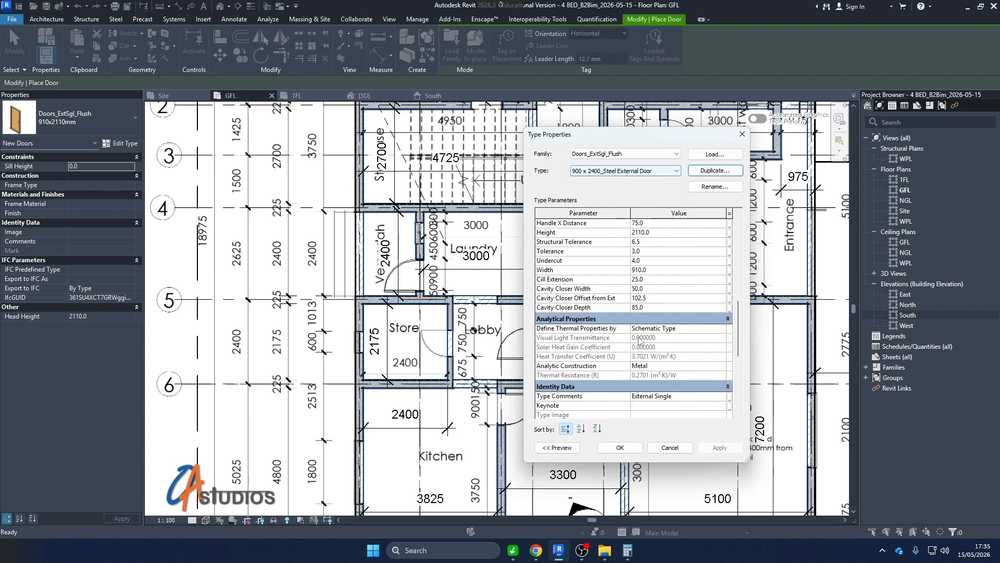
{"action": "scroll", "coordinate": [673, 358], "scroll_direction": "down", "scroll_amount": 4}
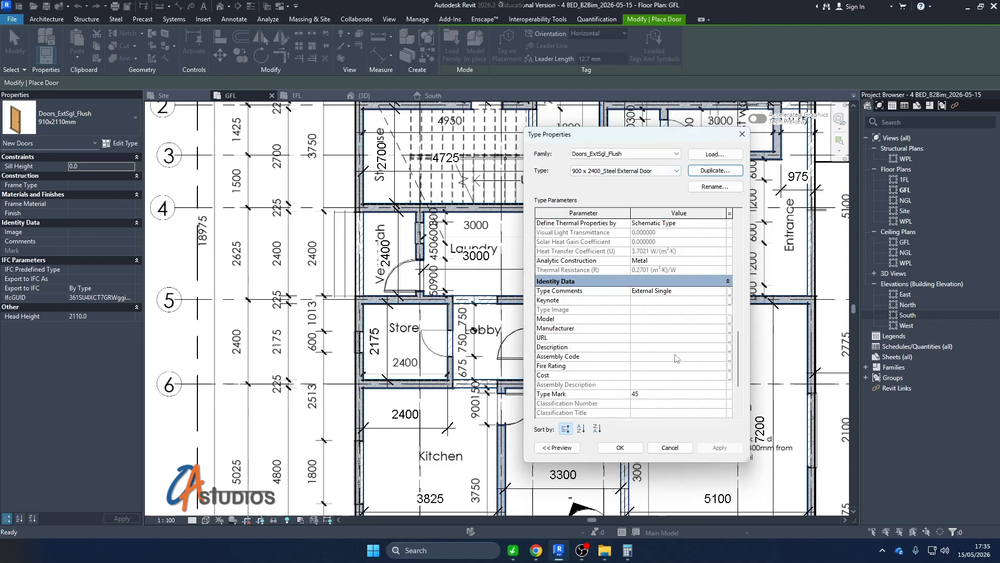
{"action": "scroll", "coordinate": [675, 358], "scroll_direction": "down", "scroll_amount": 3}
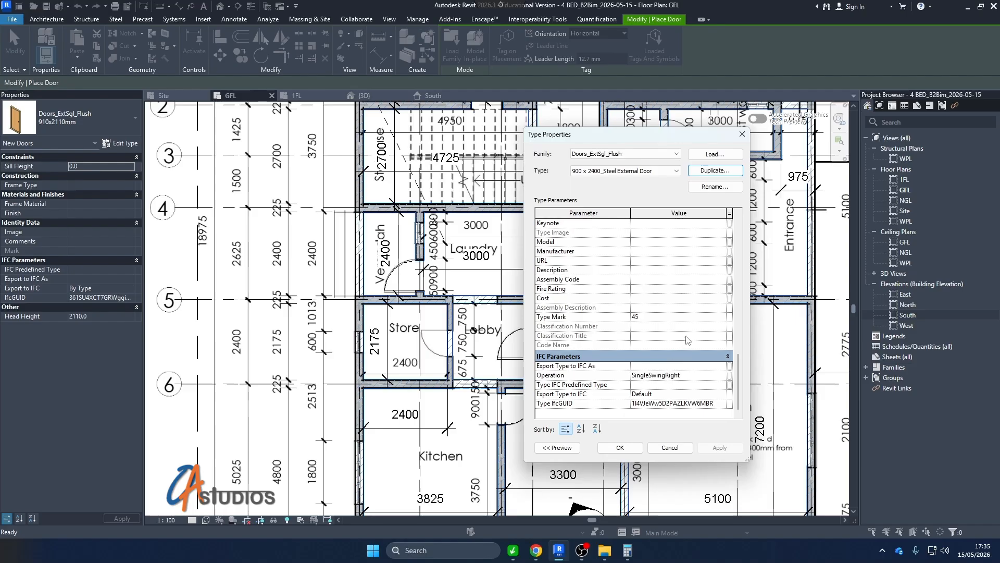
{"action": "scroll", "coordinate": [687, 340], "scroll_direction": "up", "scroll_amount": 8}
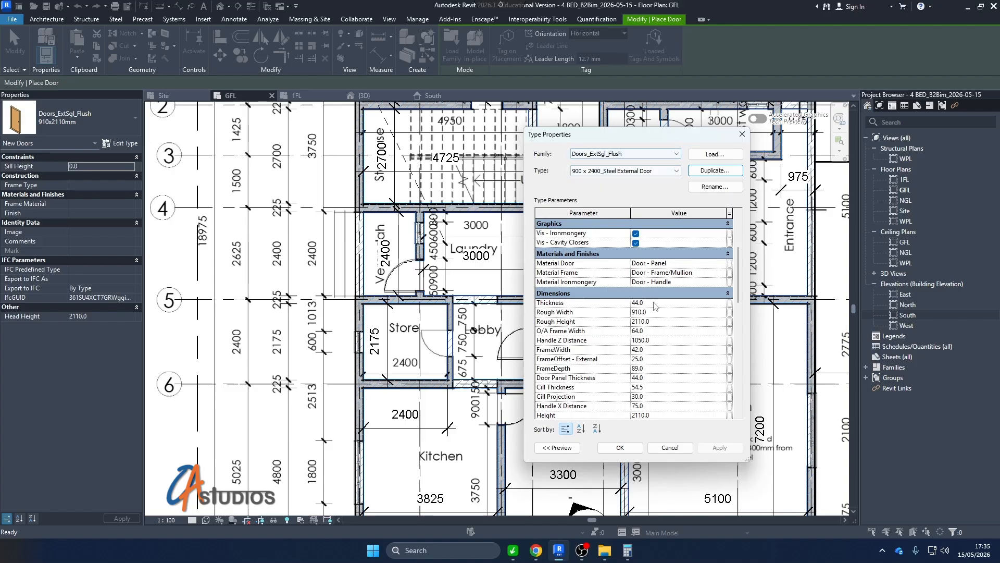
{"action": "left_click", "coordinate": [723, 267]}
{"action": "left_click", "coordinate": [640, 266]}
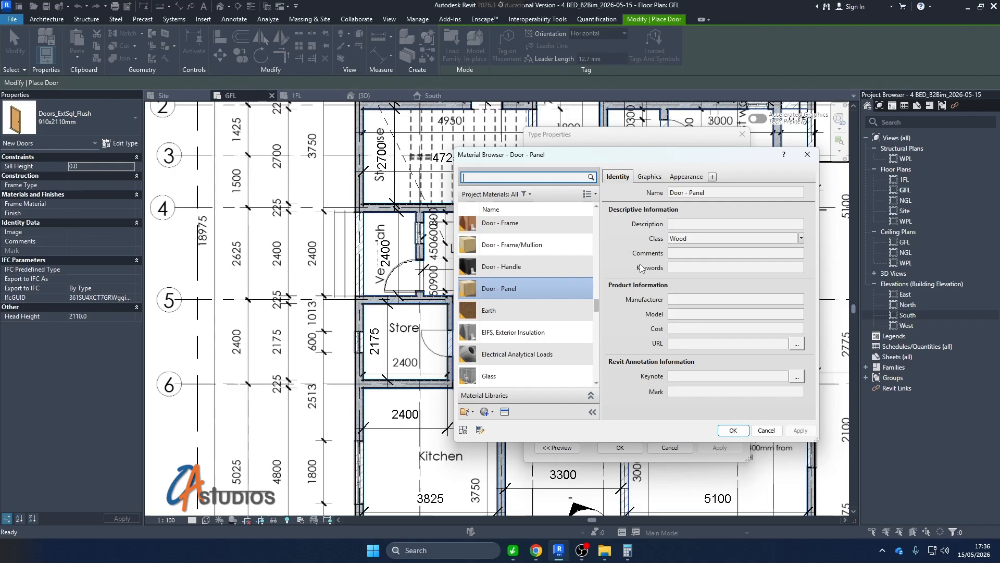
{"action": "scroll", "coordinate": [586, 242], "scroll_direction": "up", "scroll_amount": 1}
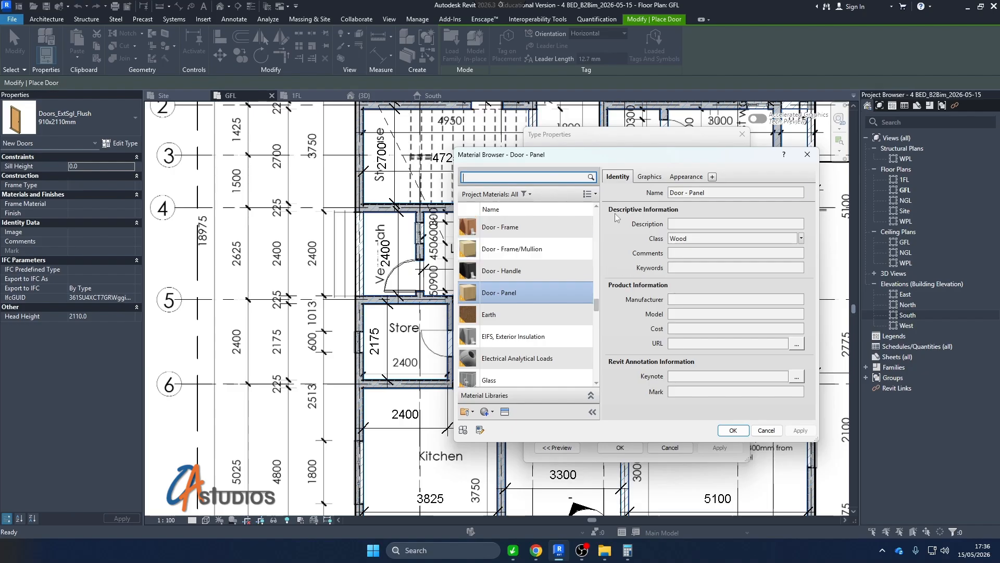
{"action": "left_click", "coordinate": [807, 154]}
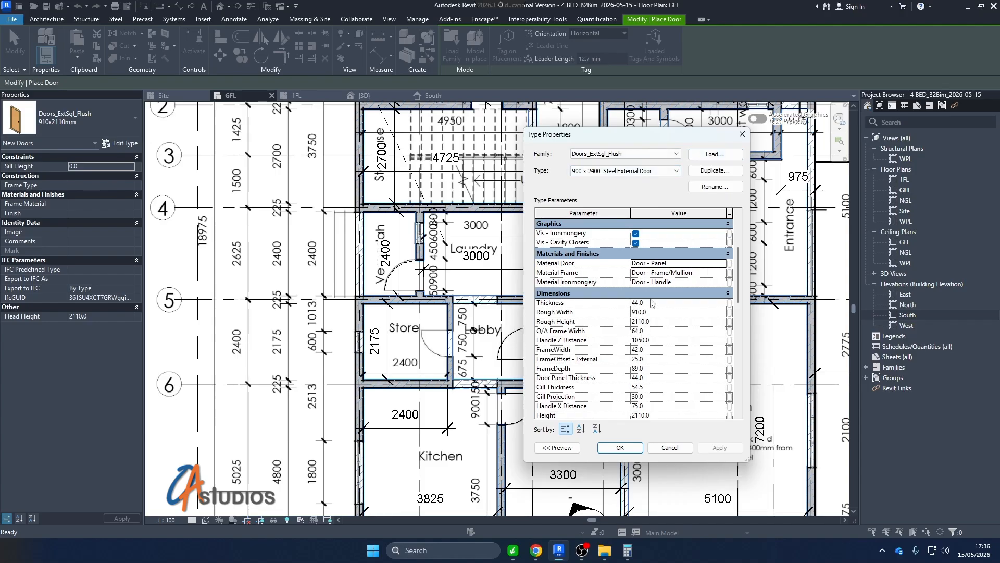
Check the remaining parameters of the 900 x 2400_Steel External Door type and accept the type.
{"action": "scroll", "coordinate": [651, 305], "scroll_direction": "down", "scroll_amount": 10}
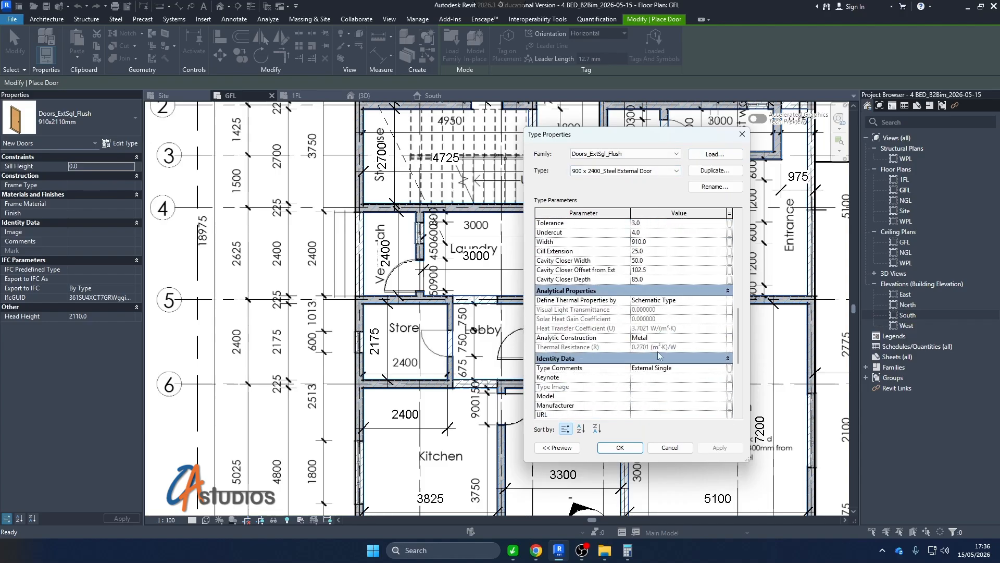
{"action": "scroll", "coordinate": [659, 342], "scroll_direction": "down", "scroll_amount": 5}
{"action": "left_click", "coordinate": [620, 448]}
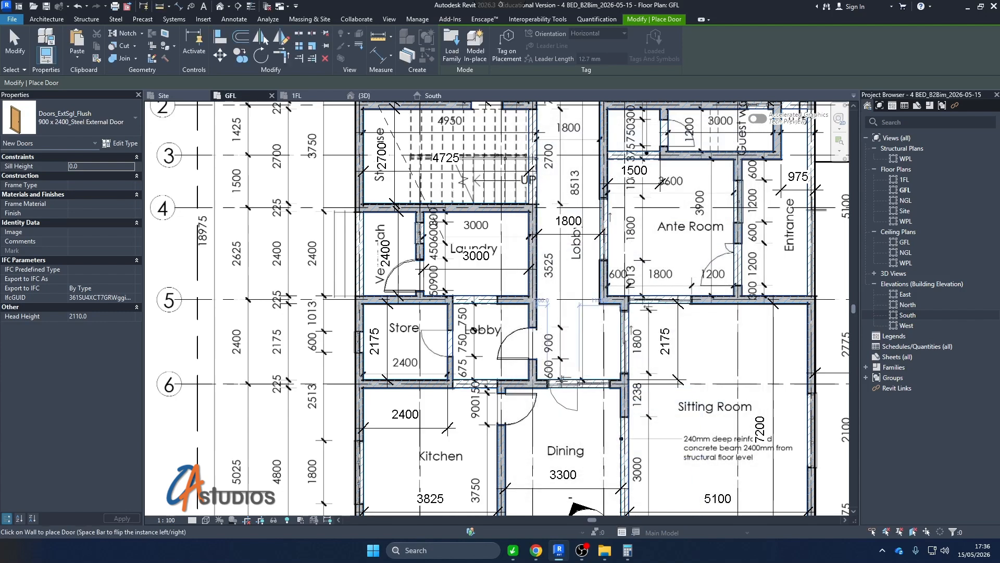
Place a 900 x 2400_Steel External Door in the wall between the Laundry and the Verandah and delete the M_Single-Flush door there.
{"action": "scroll", "coordinate": [422, 239], "scroll_direction": "up", "scroll_amount": 4}
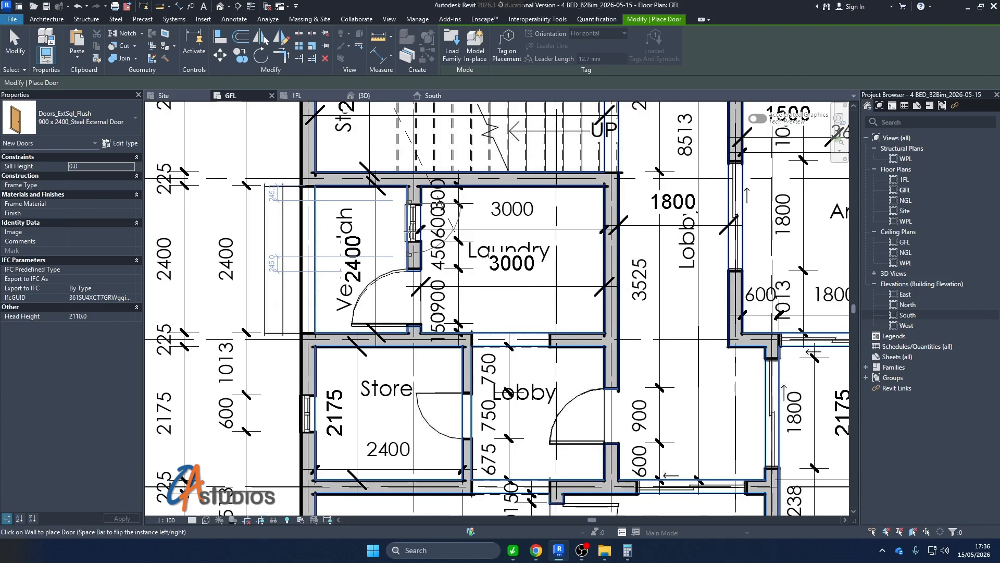
{"action": "left_click", "coordinate": [412, 245]}
{"action": "key", "text": "Escape"}
{"action": "key", "text": "Escape"}
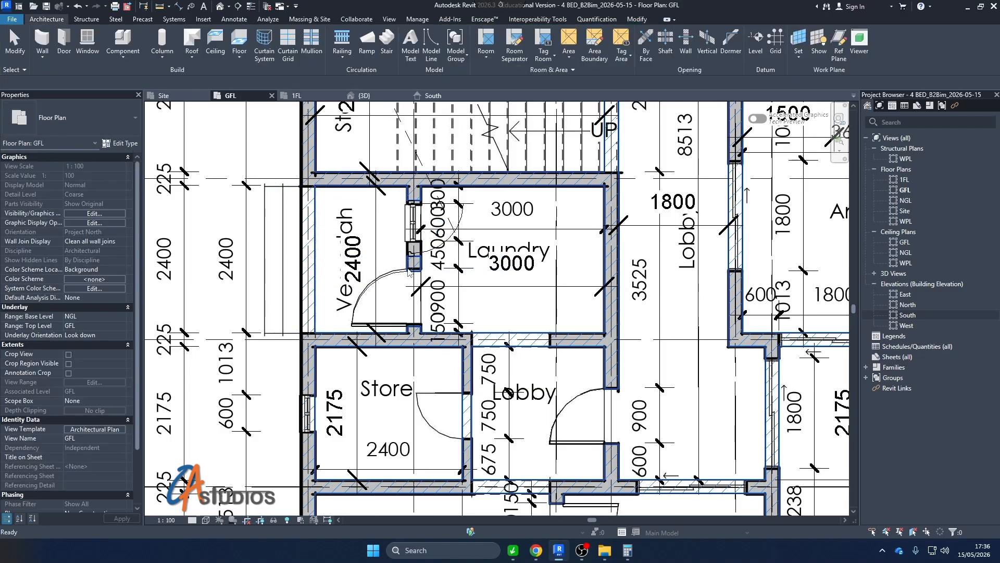
{"action": "left_click", "coordinate": [410, 260]}
{"action": "key", "text": "Escape"}
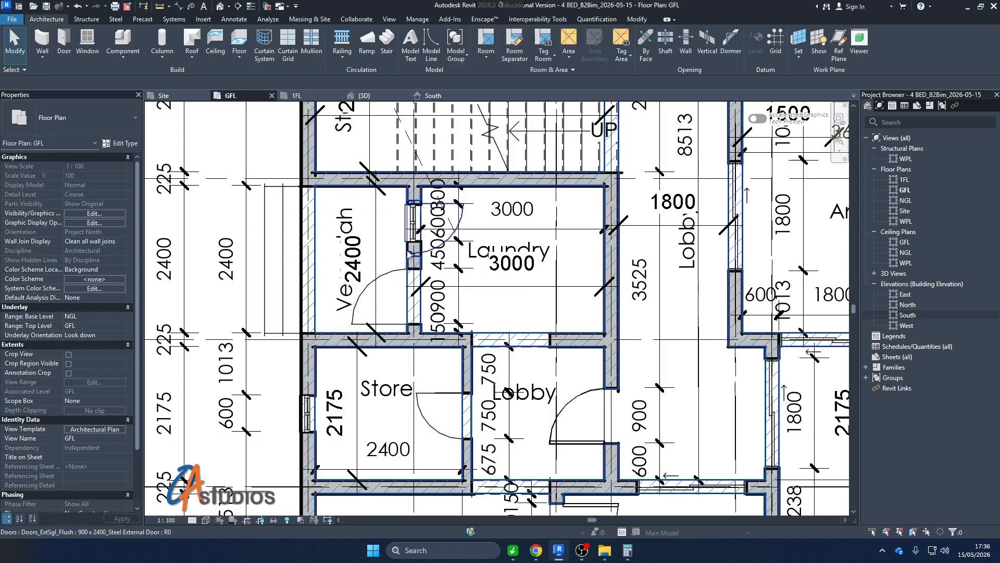
Move the new steel external door along the Laundry–Verandah wall into the 900 opening beside the Store.
{"action": "left_click", "coordinate": [411, 209]}
{"action": "scroll", "coordinate": [412, 203], "scroll_direction": "up", "scroll_amount": 2}
{"action": "left_click_drag", "start_coordinate": [409, 204], "coordinate": [409, 303]}
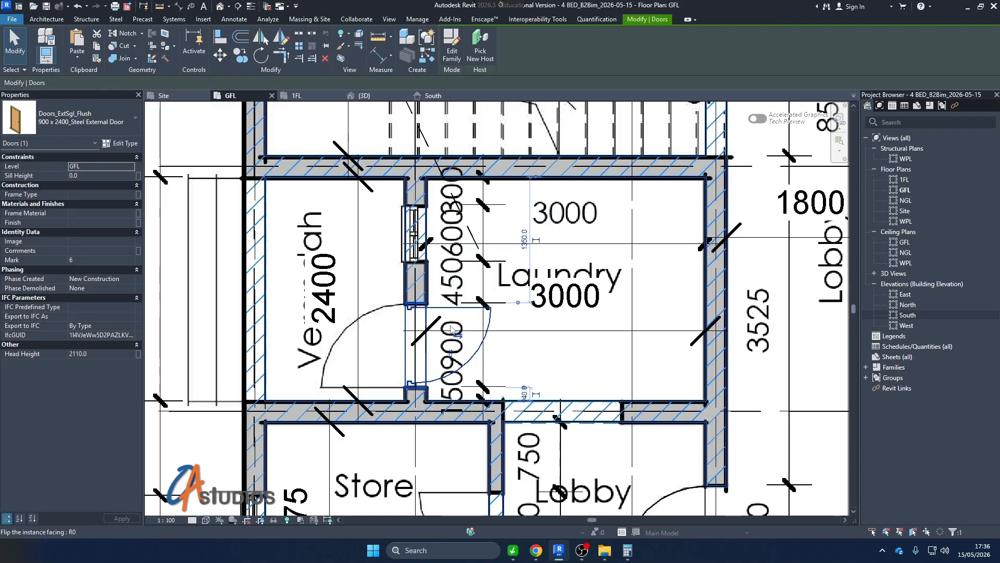
Set the 900 x 2400_Steel External Door type's Rough Width to 900 and Rough Height to 2400, and accept the type.
{"action": "scroll", "coordinate": [403, 305], "scroll_direction": "down", "scroll_amount": 3}
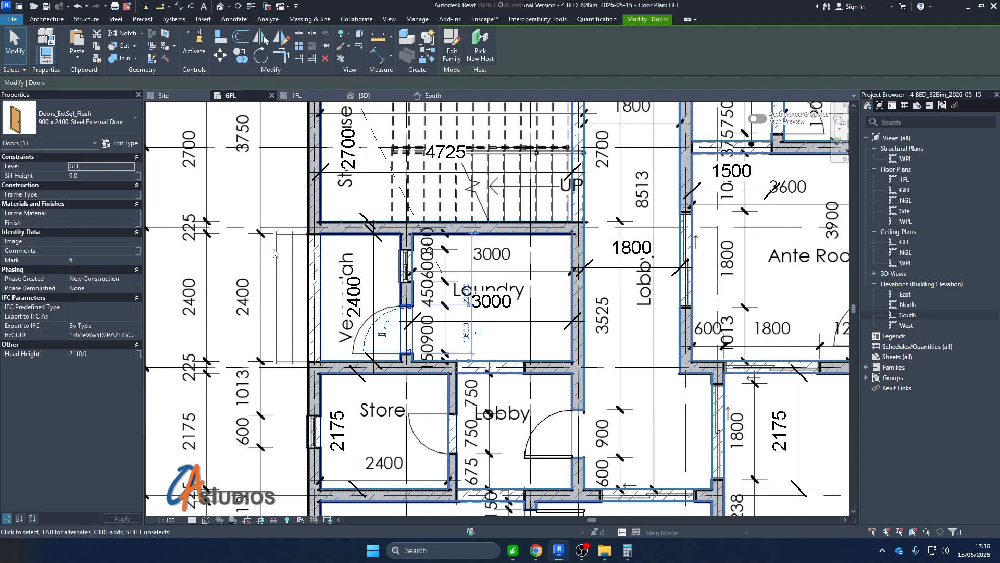
{"action": "left_click", "coordinate": [120, 143]}
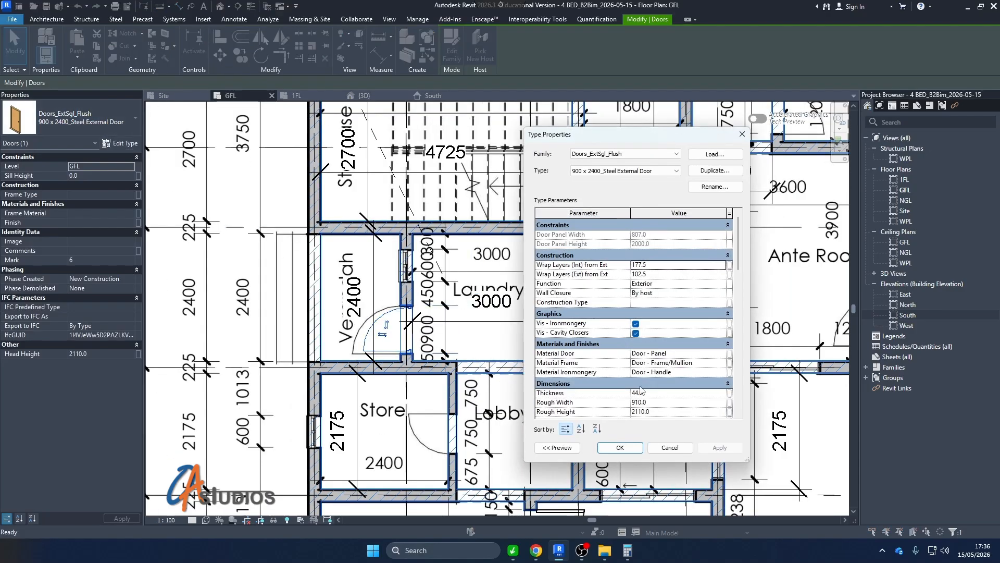
{"action": "scroll", "coordinate": [591, 331], "scroll_direction": "down", "scroll_amount": 3}
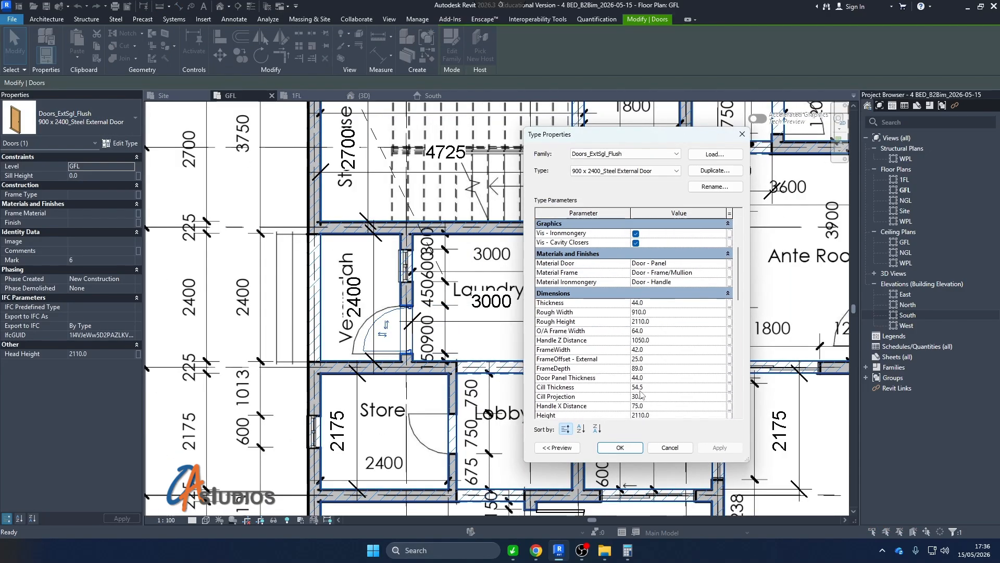
{"action": "scroll", "coordinate": [664, 314], "scroll_direction": "down", "scroll_amount": 5}
{"action": "scroll", "coordinate": [658, 326], "scroll_direction": "up", "scroll_amount": 3}
{"action": "left_click", "coordinate": [665, 284]}
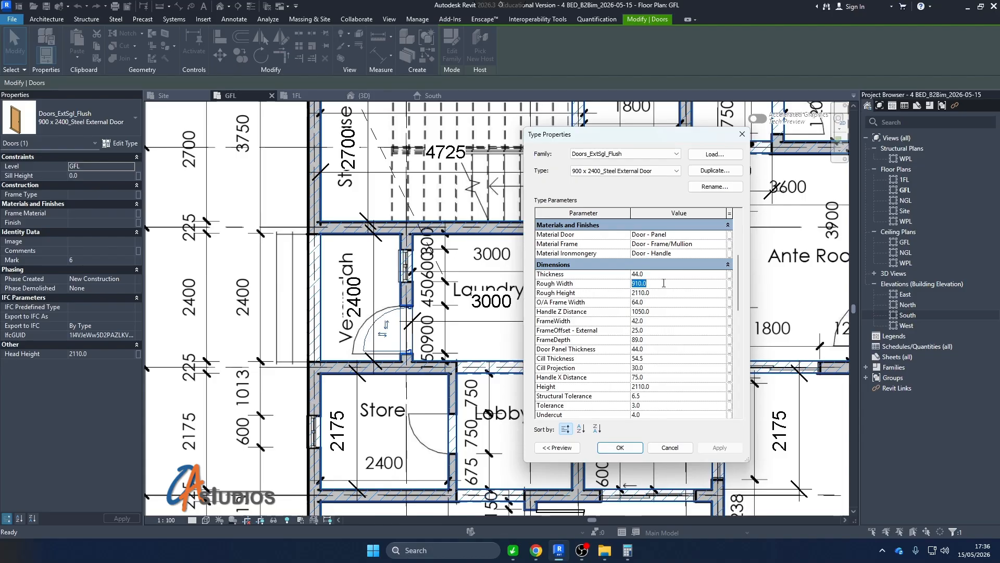
{"action": "type", "text": "900"}
{"action": "left_click", "coordinate": [662, 293]}
{"action": "left_click", "coordinate": [714, 448]}
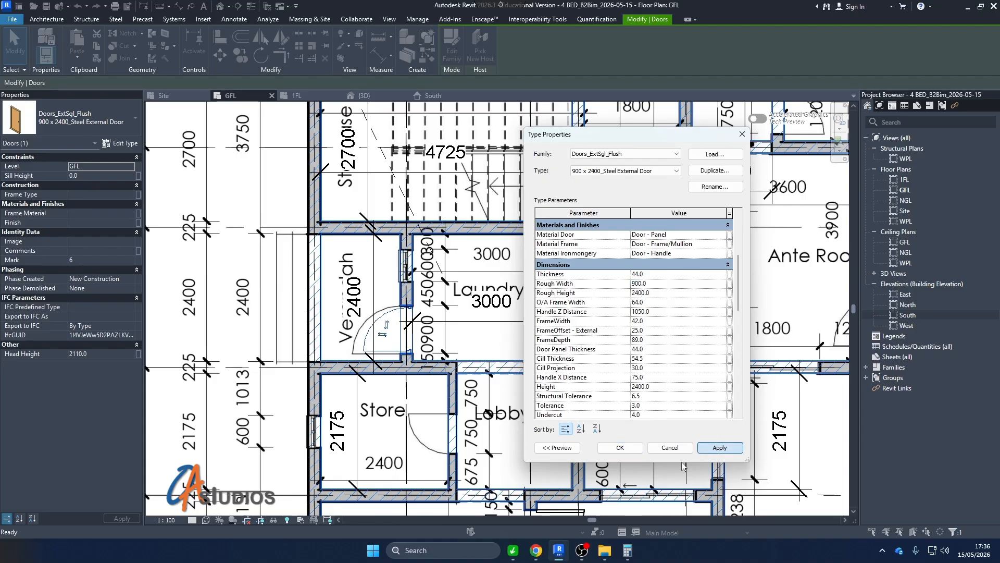
{"action": "left_click", "coordinate": [620, 448]}
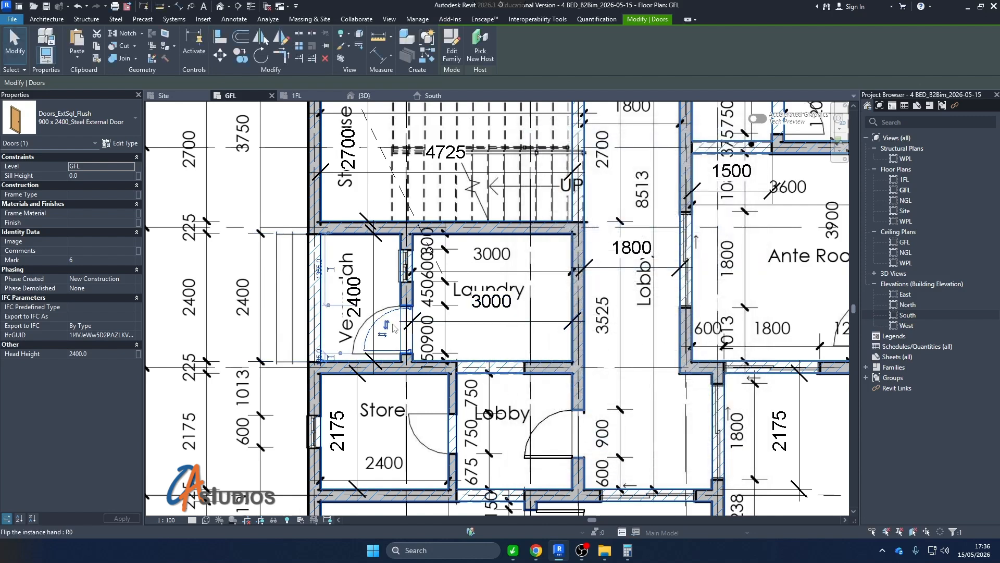
Examine how the resized steel external door fits the opening between the Laundry and the Verandah.
{"action": "scroll", "coordinate": [359, 338], "scroll_direction": "up", "scroll_amount": 1}
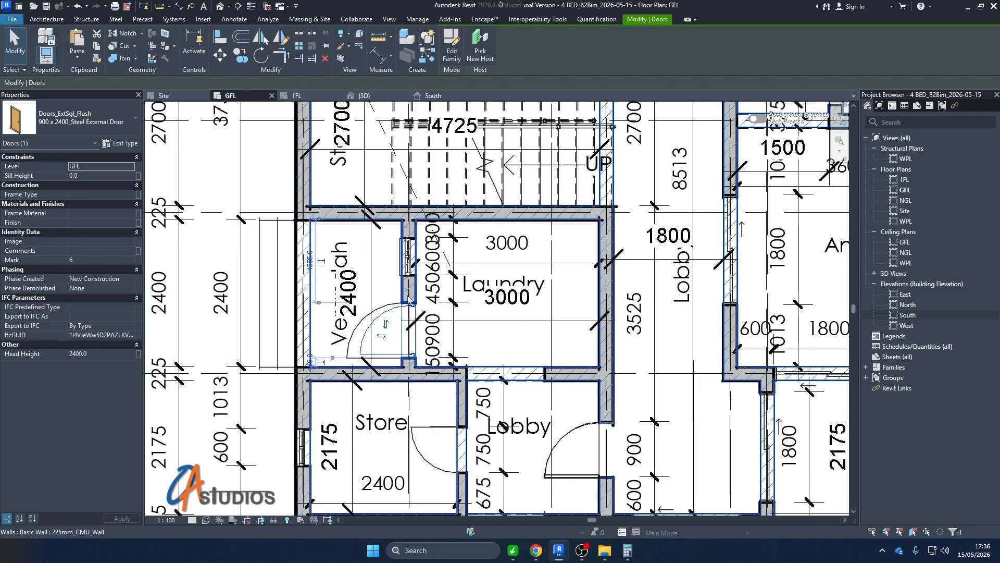
{"action": "scroll", "coordinate": [385, 302], "scroll_direction": "up", "scroll_amount": 1}
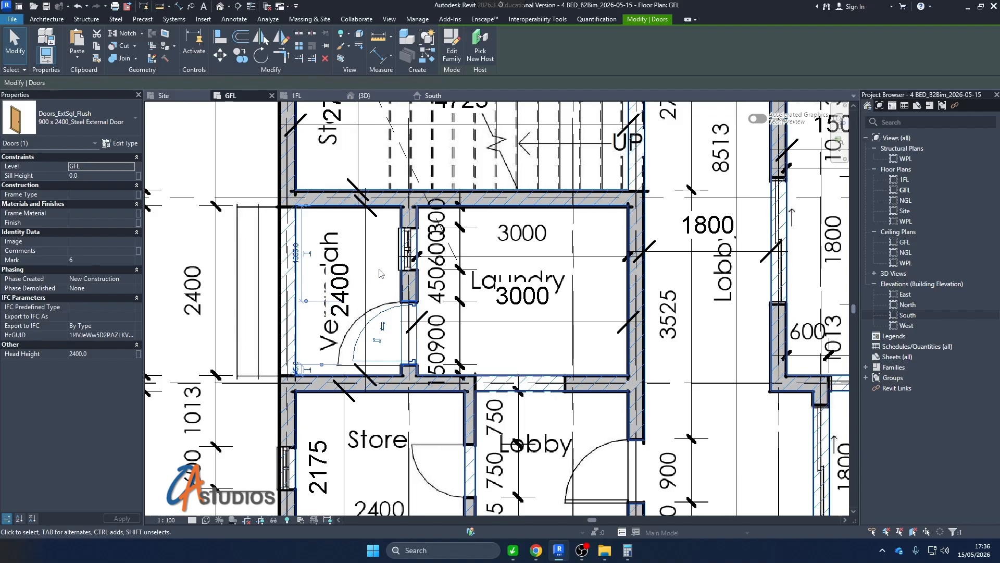
{"action": "key", "text": "Escape"}
{"action": "scroll", "coordinate": [373, 310], "scroll_direction": "down", "scroll_amount": 2}
{"action": "scroll", "coordinate": [373, 310], "scroll_direction": "up", "scroll_amount": 3}
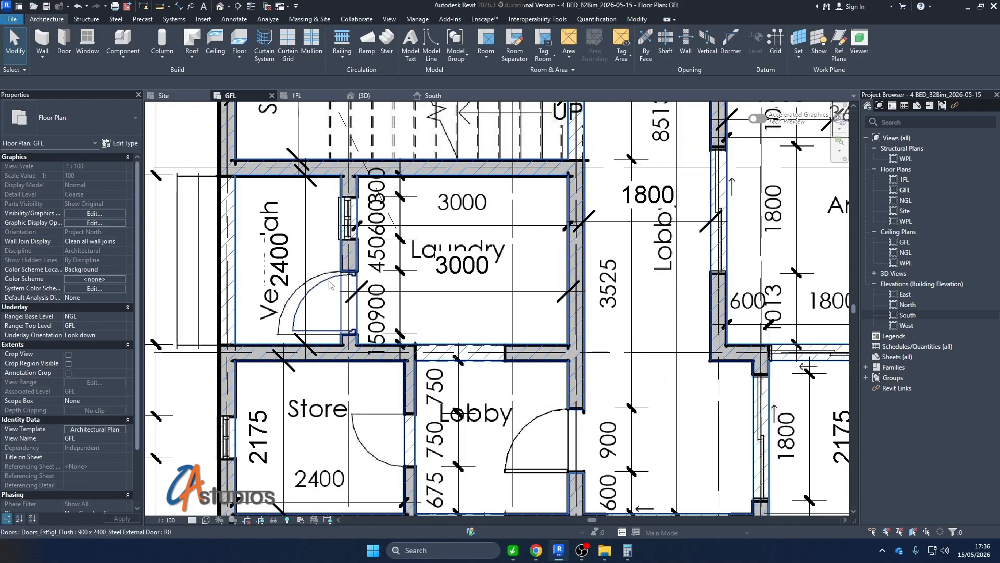
{"action": "scroll", "coordinate": [354, 333], "scroll_direction": "up", "scroll_amount": 4}
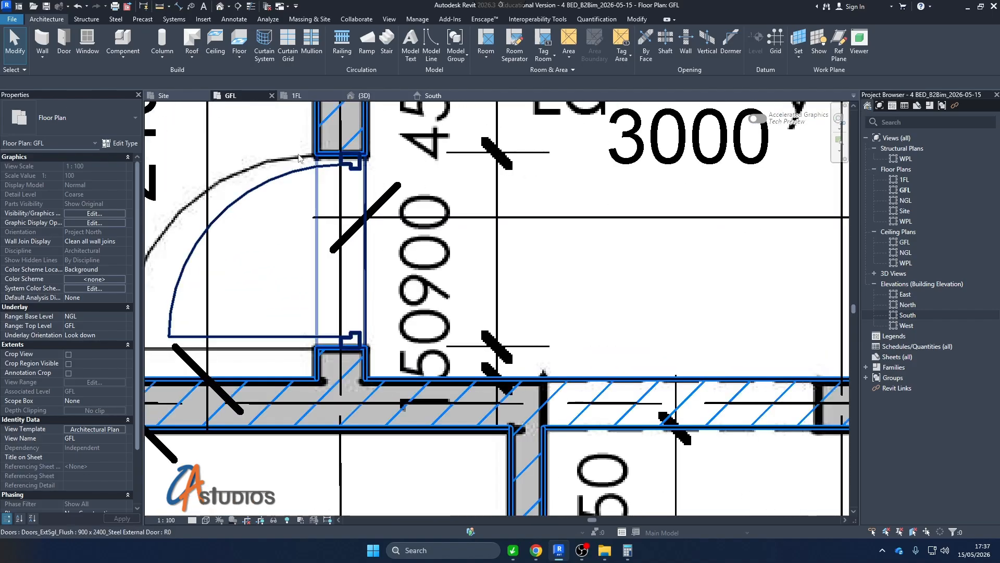
{"action": "scroll", "coordinate": [384, 309], "scroll_direction": "down", "scroll_amount": 3}
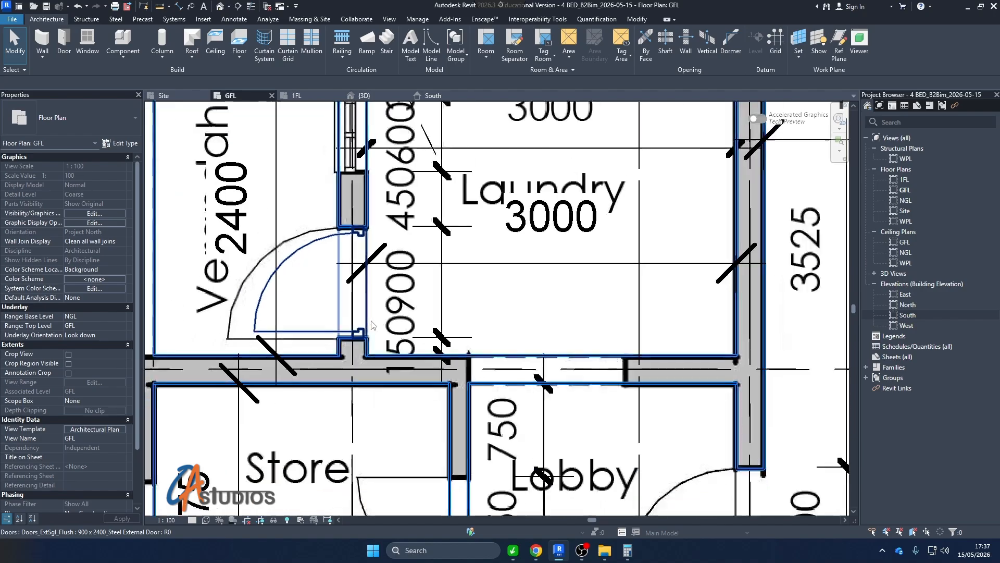
{"action": "scroll", "coordinate": [384, 309], "scroll_direction": "down", "scroll_amount": 3}
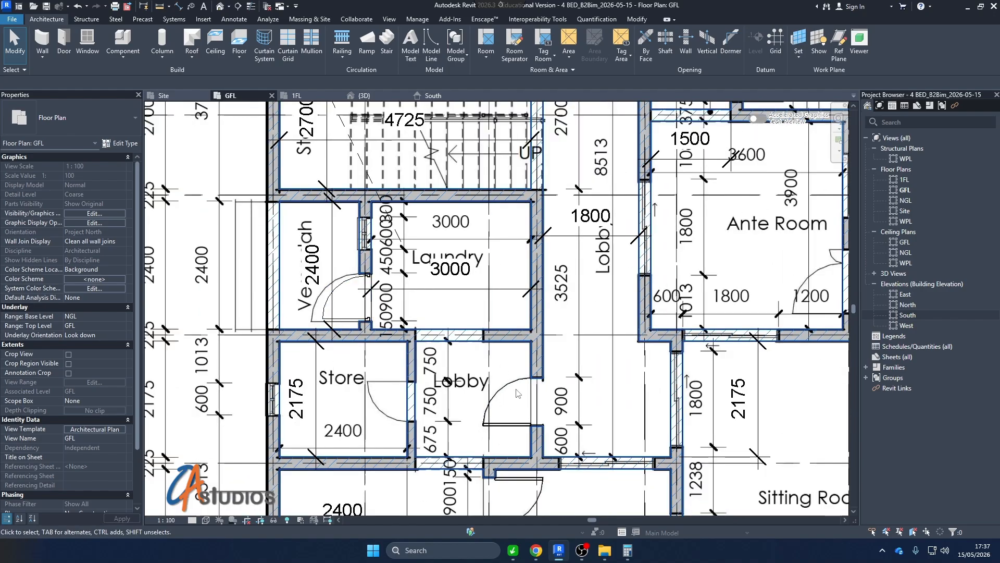
Create a door similar to the Lobby's flush door, using M_Single-Flush 750 x 2400, in the opening between the Store and the Lobby.
{"action": "scroll", "coordinate": [345, 376], "scroll_direction": "down", "scroll_amount": 3}
{"action": "right_click", "coordinate": [443, 392]}
{"action": "left_click", "coordinate": [477, 191]}
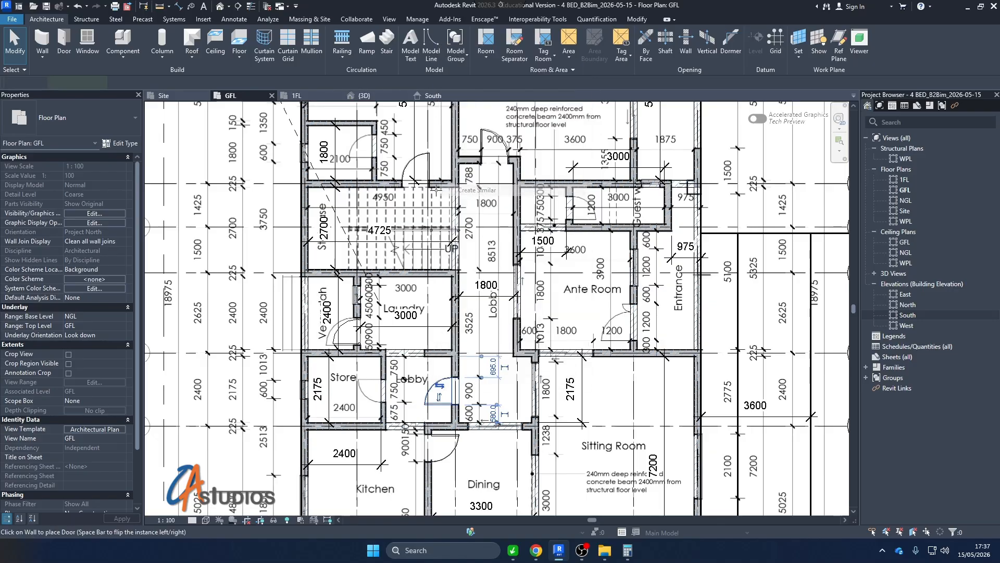
{"action": "left_click", "coordinate": [94, 110]}
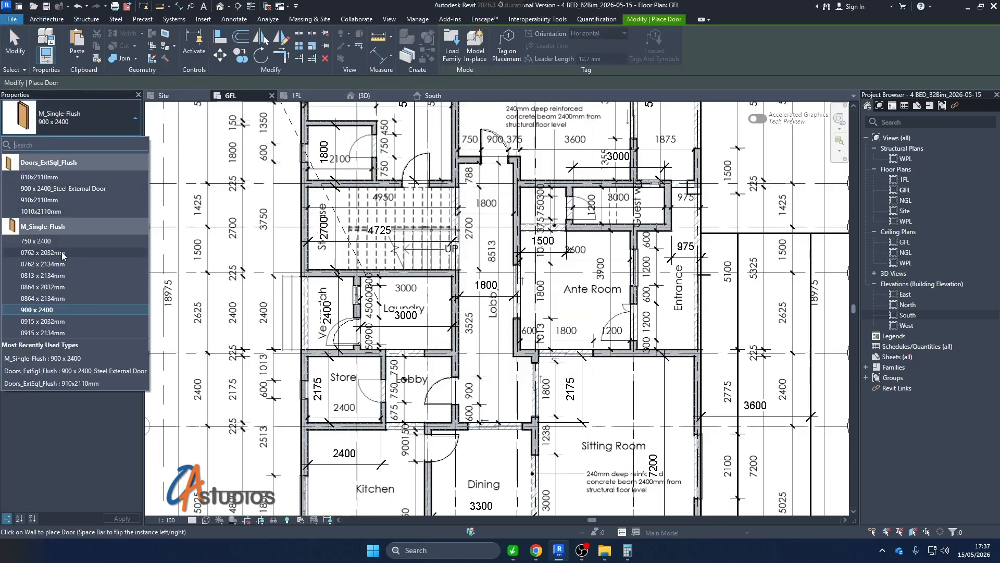
{"action": "left_click", "coordinate": [52, 240]}
{"action": "scroll", "coordinate": [379, 402], "scroll_direction": "up", "scroll_amount": 5}
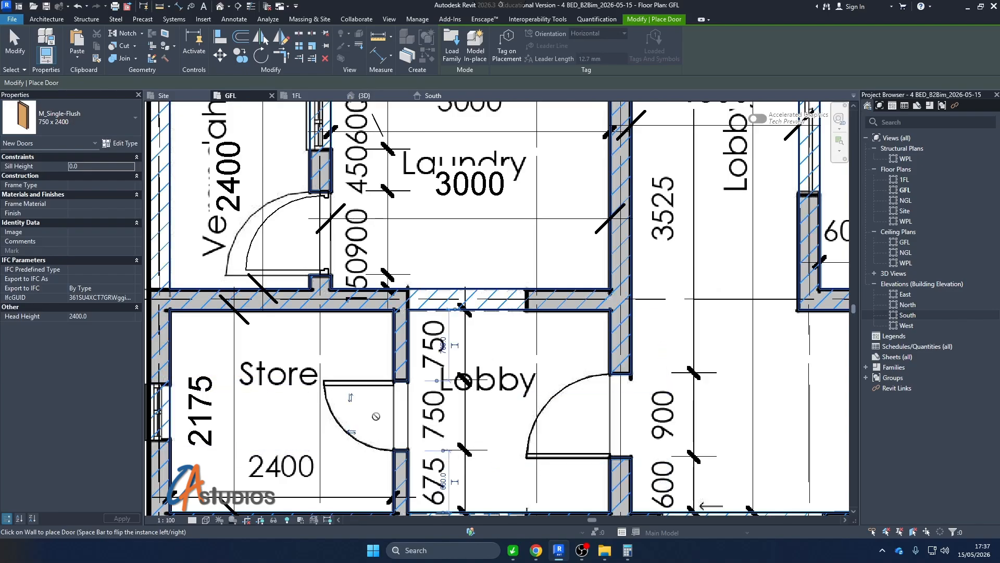
Place a 750 x 2400 flush door in the 750 opening of the small room off the Guest bedroom, flipped to match the underlay swing.
{"action": "scroll", "coordinate": [376, 416], "scroll_direction": "down", "scroll_amount": 6}
{"action": "scroll", "coordinate": [378, 192], "scroll_direction": "up", "scroll_amount": 5}
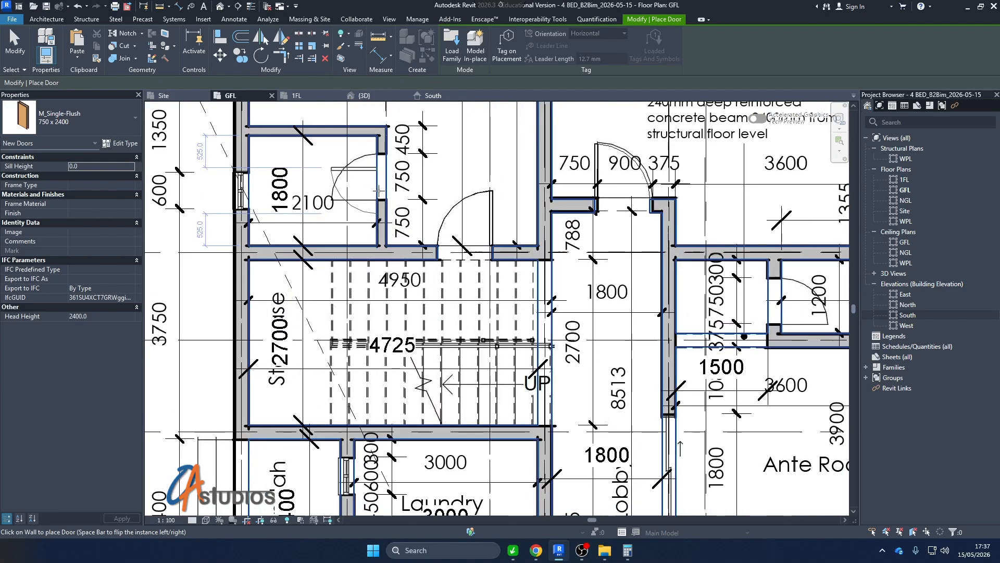
{"action": "key", "text": "space"}
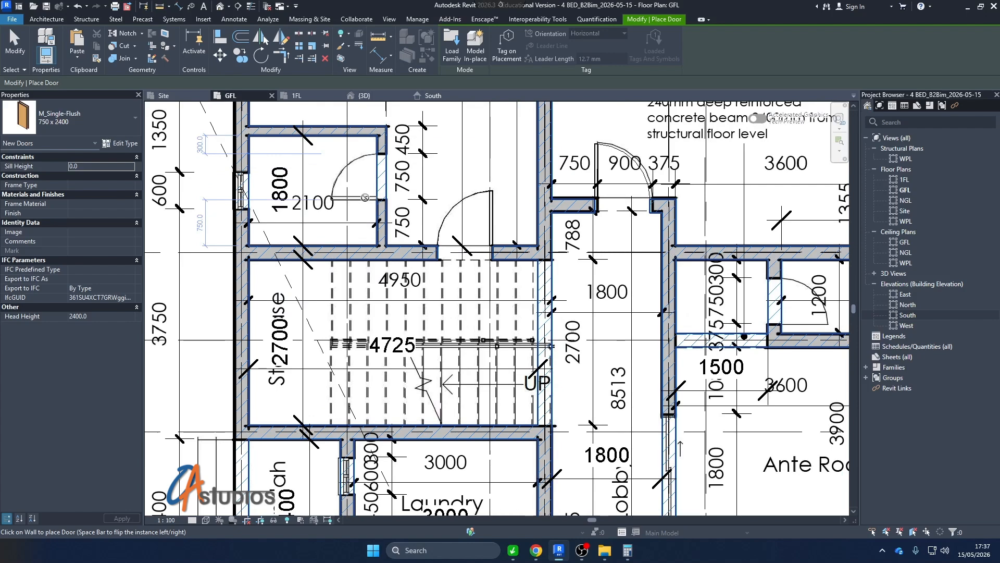
Place a 750 x 2400 flush door in the Guest WC's 750 opening and end door placement.
{"action": "scroll", "coordinate": [370, 185], "scroll_direction": "down", "scroll_amount": 4}
{"action": "scroll", "coordinate": [505, 268], "scroll_direction": "up", "scroll_amount": 2}
{"action": "scroll", "coordinate": [508, 271], "scroll_direction": "up", "scroll_amount": 4}
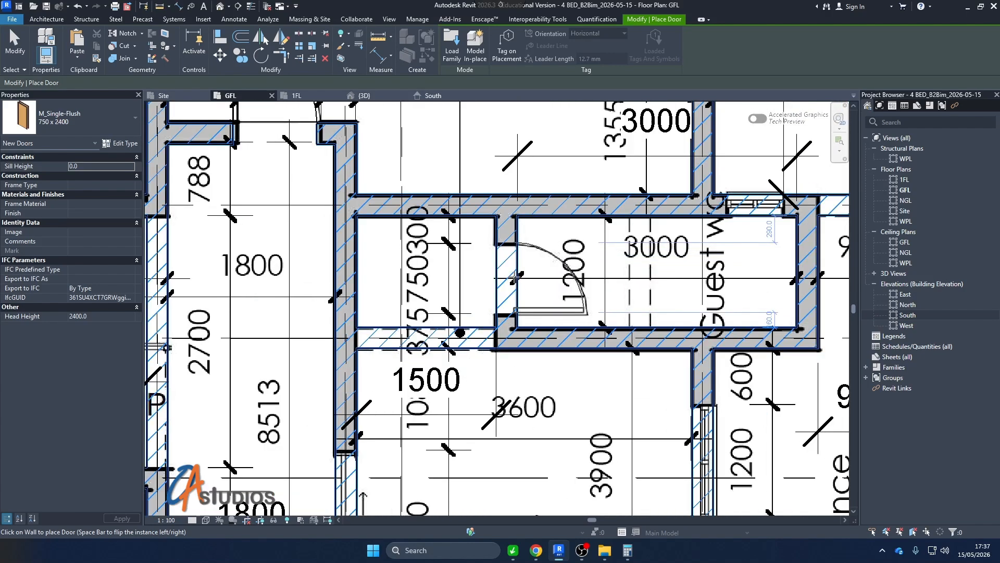
{"action": "left_click", "coordinate": [514, 277]}
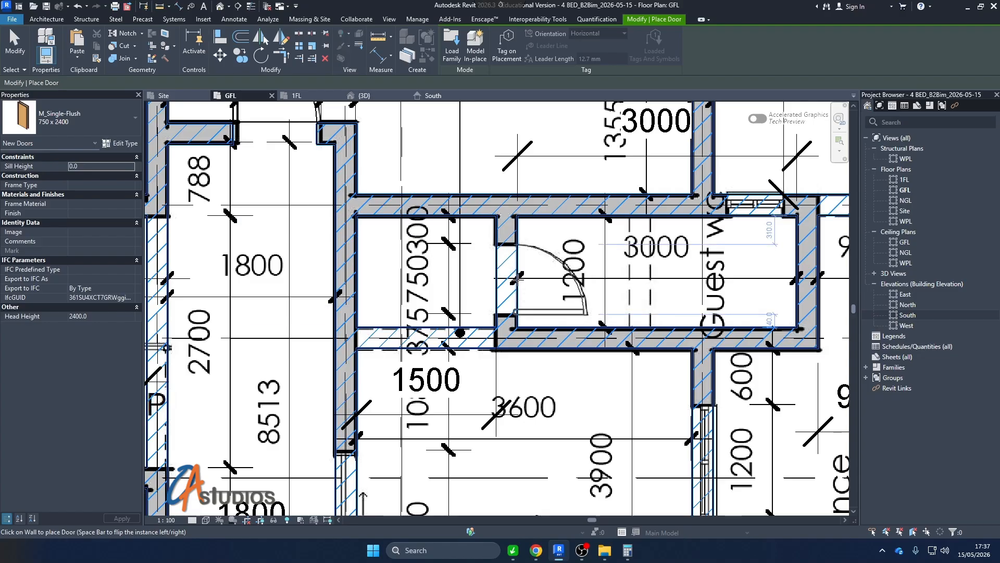
{"action": "scroll", "coordinate": [518, 279], "scroll_direction": "down", "scroll_amount": 5}
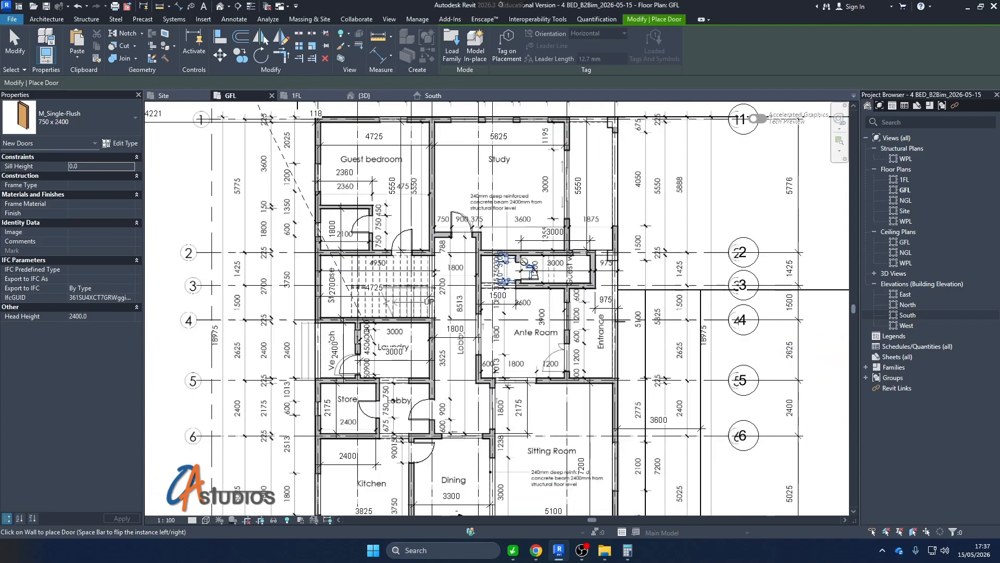
{"action": "scroll", "coordinate": [523, 263], "scroll_direction": "down", "scroll_amount": 2}
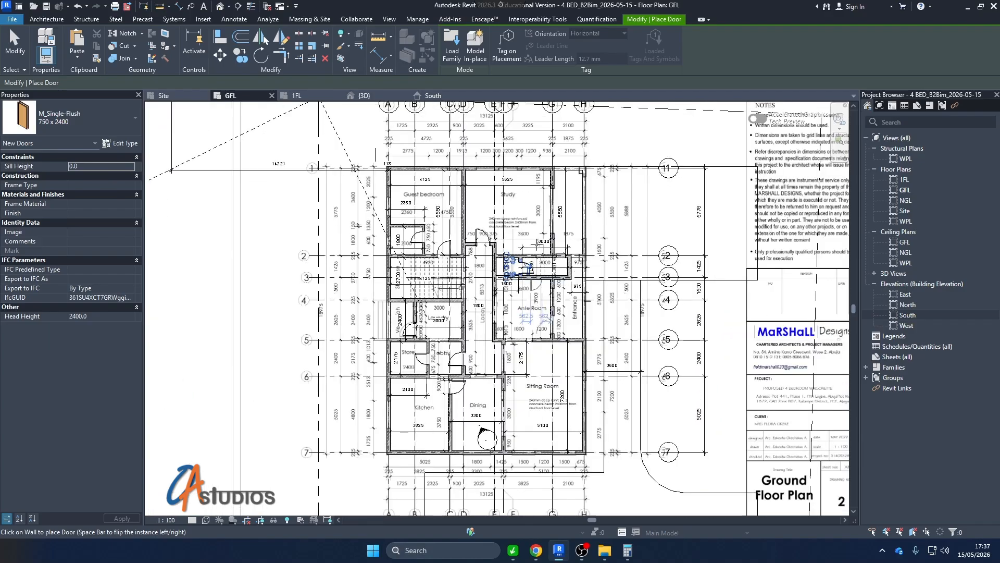
{"action": "scroll", "coordinate": [501, 219], "scroll_direction": "up", "scroll_amount": 2}
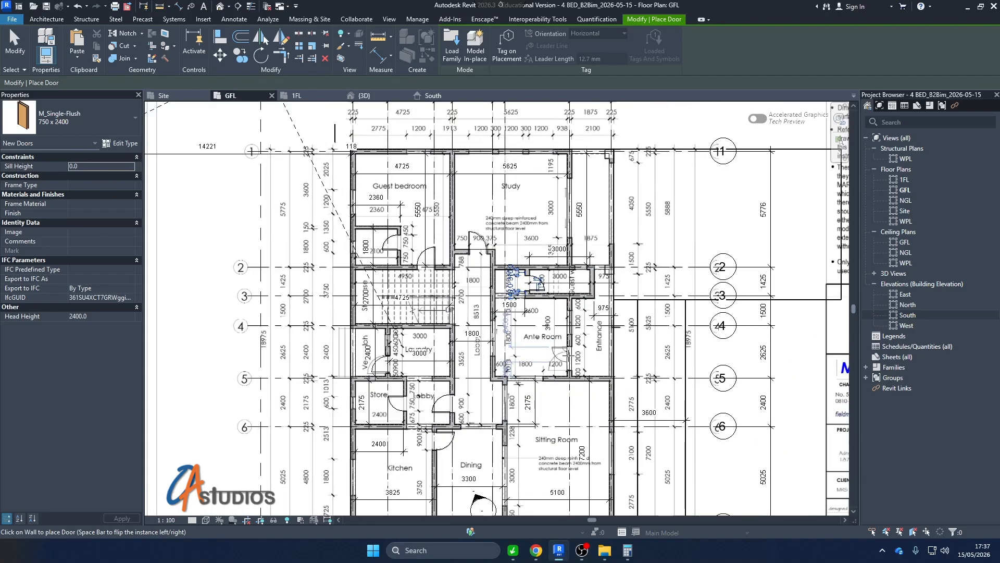
{"action": "scroll", "coordinate": [569, 339], "scroll_direction": "up", "scroll_amount": 3}
{"action": "key", "text": "Escape"}
{"action": "scroll", "coordinate": [569, 339], "scroll_direction": "up", "scroll_amount": 3}
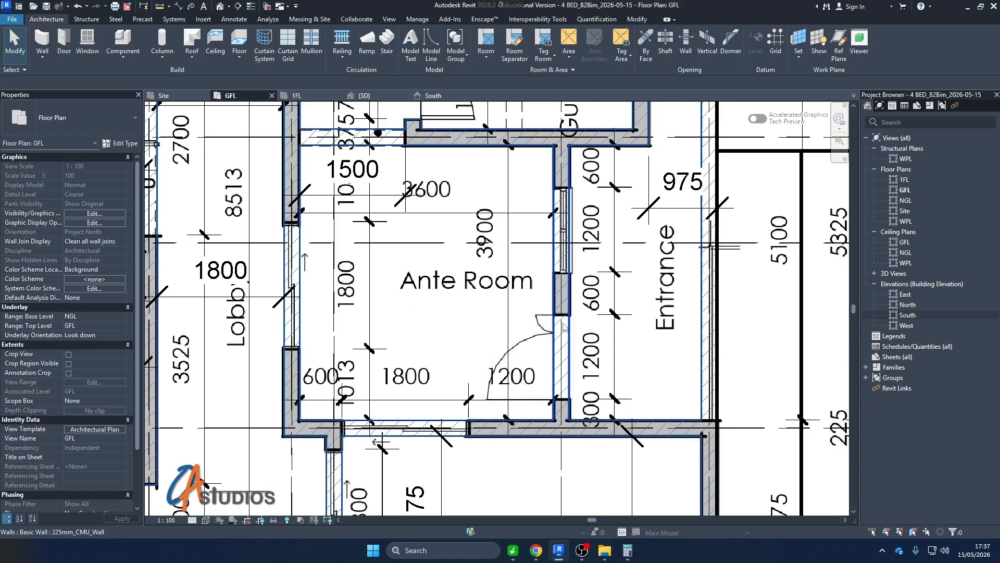
{"action": "scroll", "coordinate": [572, 380], "scroll_direction": "up", "scroll_amount": 1}
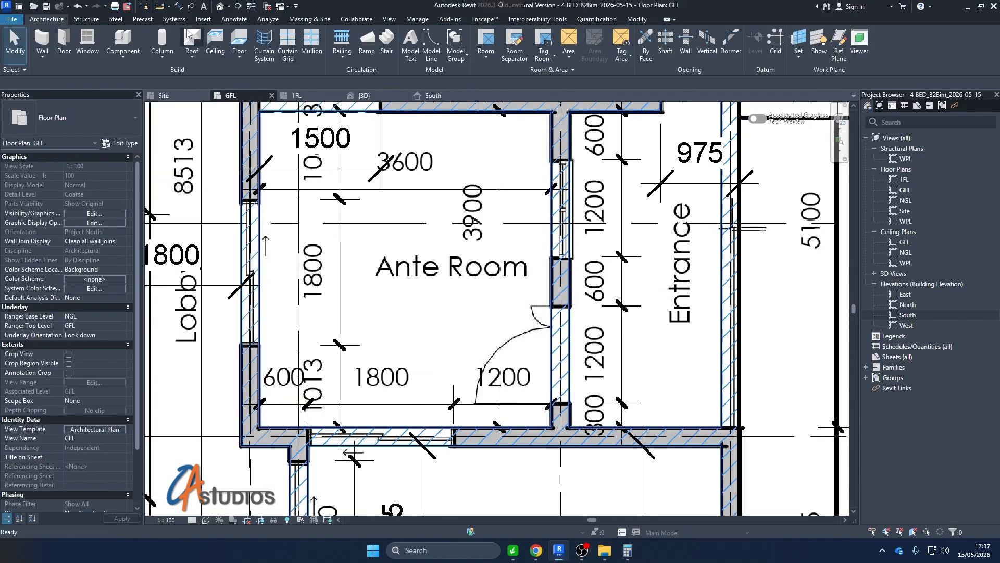
{"action": "left_click", "coordinate": [202, 24]}
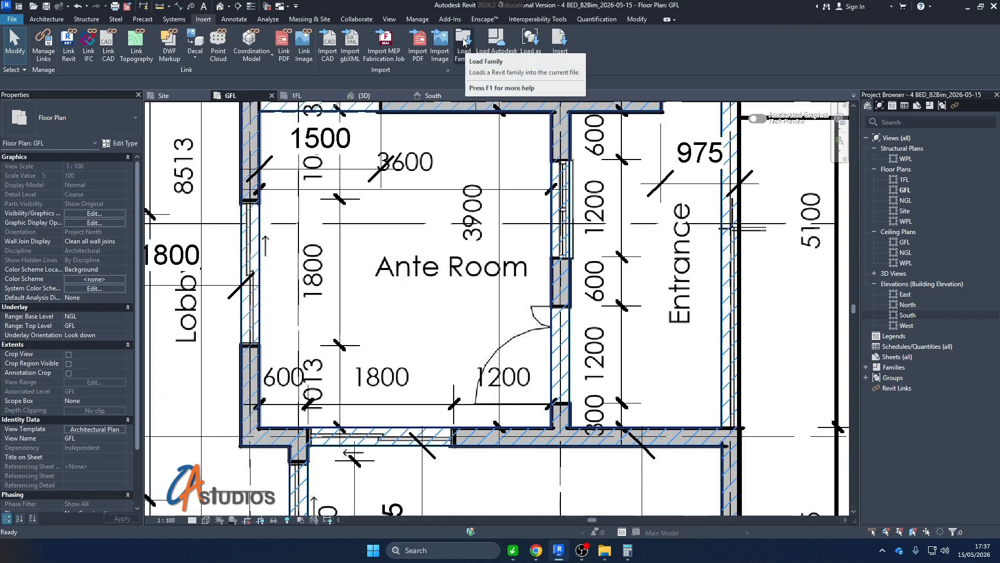
{"action": "left_click", "coordinate": [510, 54]}
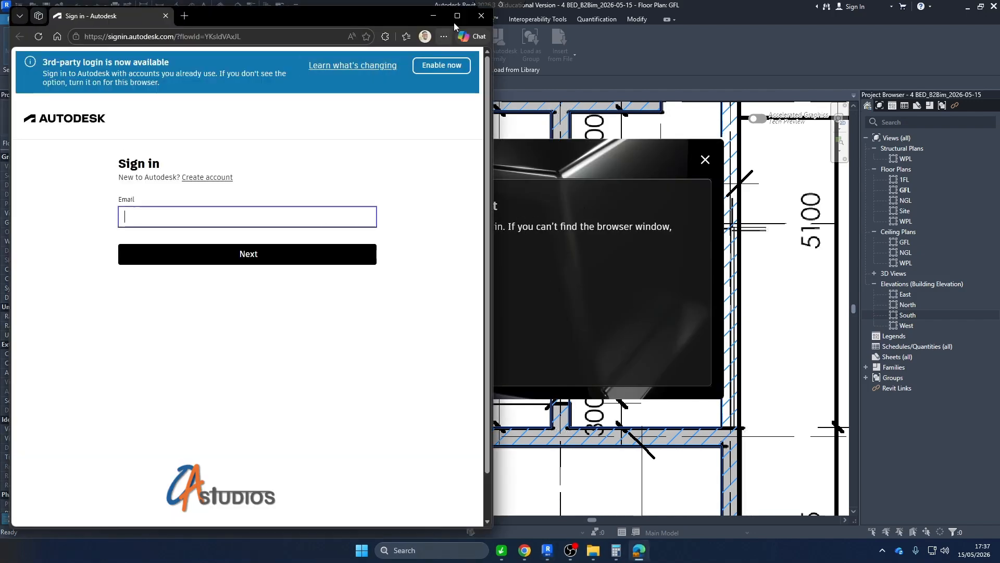
{"action": "left_click", "coordinate": [435, 17]}
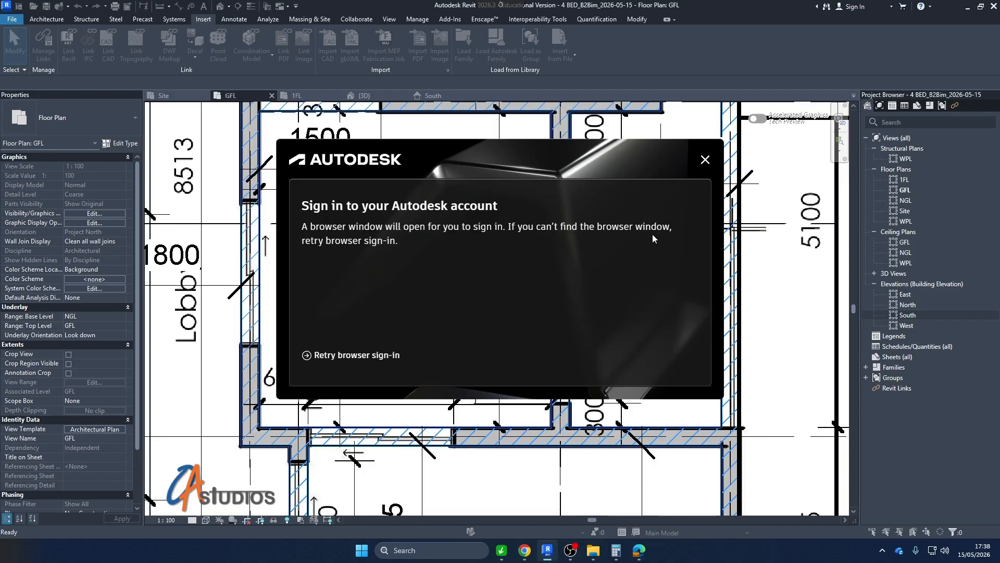
{"action": "left_click", "coordinate": [705, 161]}
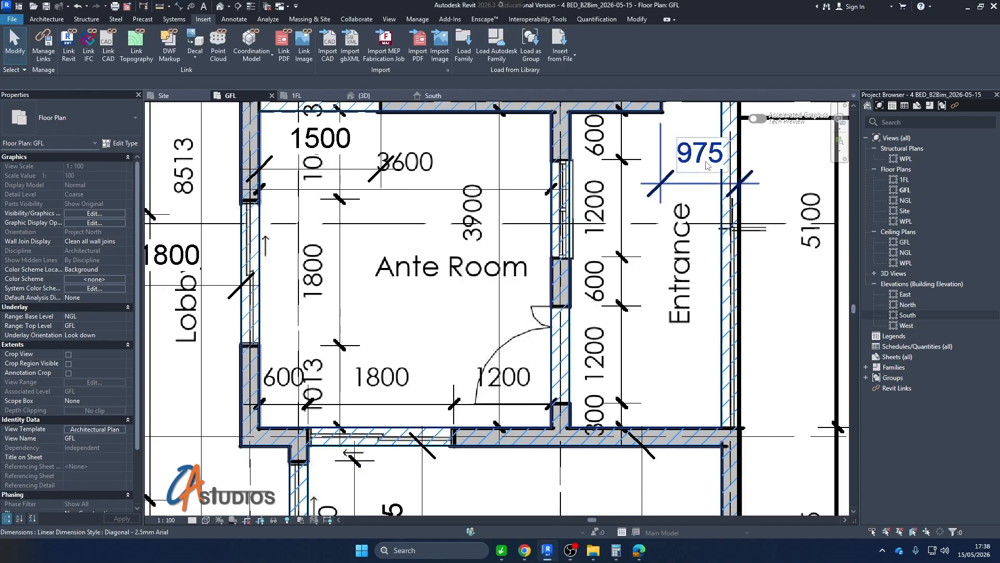
Compare the double-leaf families in the External Doors library folder and load Doors_ExtDbl_Flush.rfa into the project.
{"action": "left_click", "coordinate": [463, 52]}
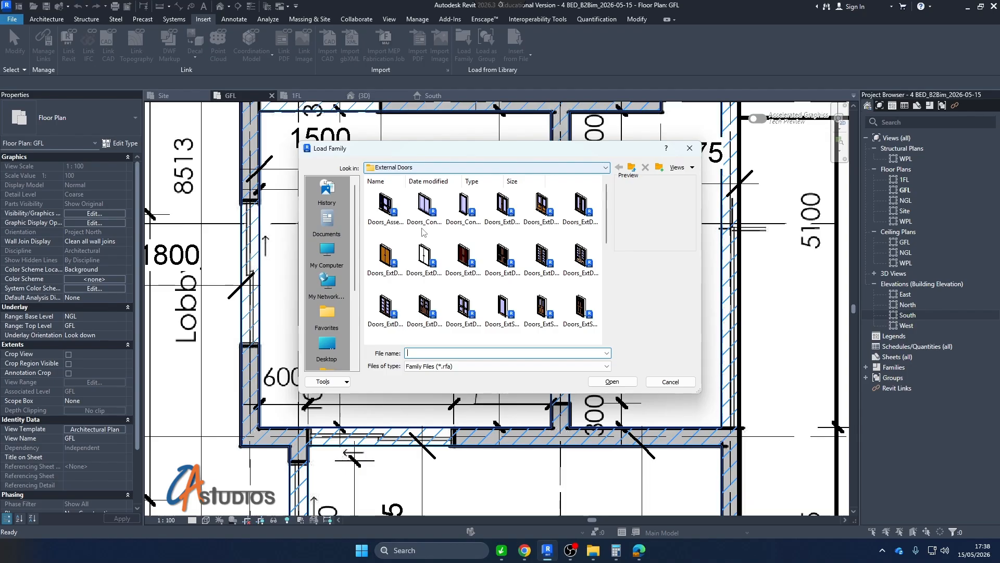
{"action": "scroll", "coordinate": [424, 233], "scroll_direction": "down", "scroll_amount": 3}
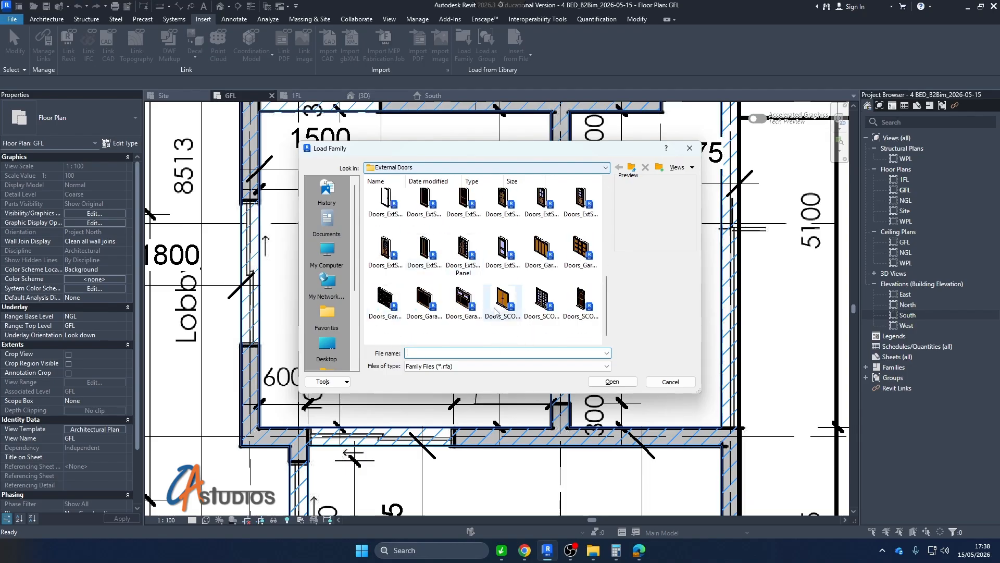
{"action": "scroll", "coordinate": [369, 309], "scroll_direction": "up", "scroll_amount": 5}
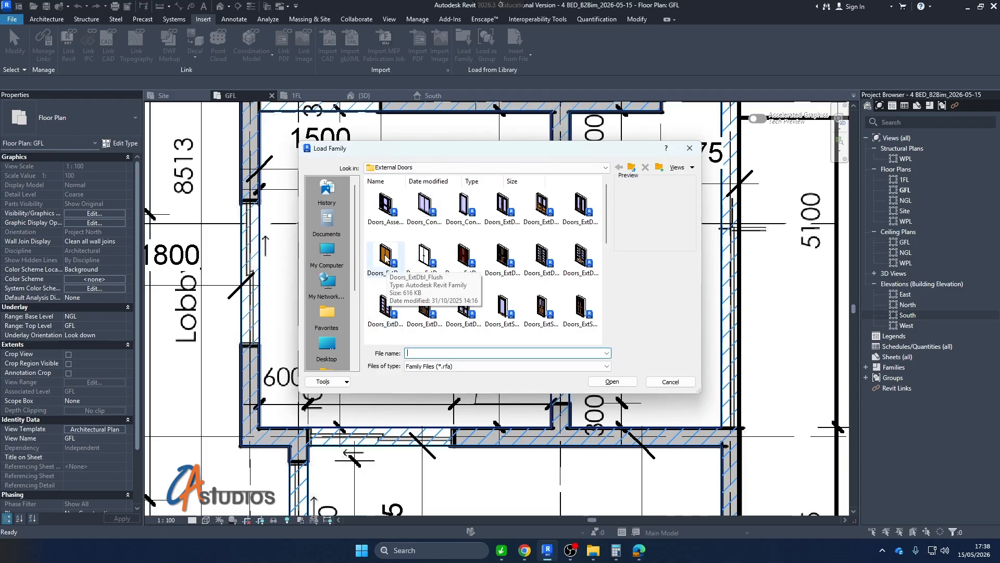
{"action": "left_click", "coordinate": [386, 258]}
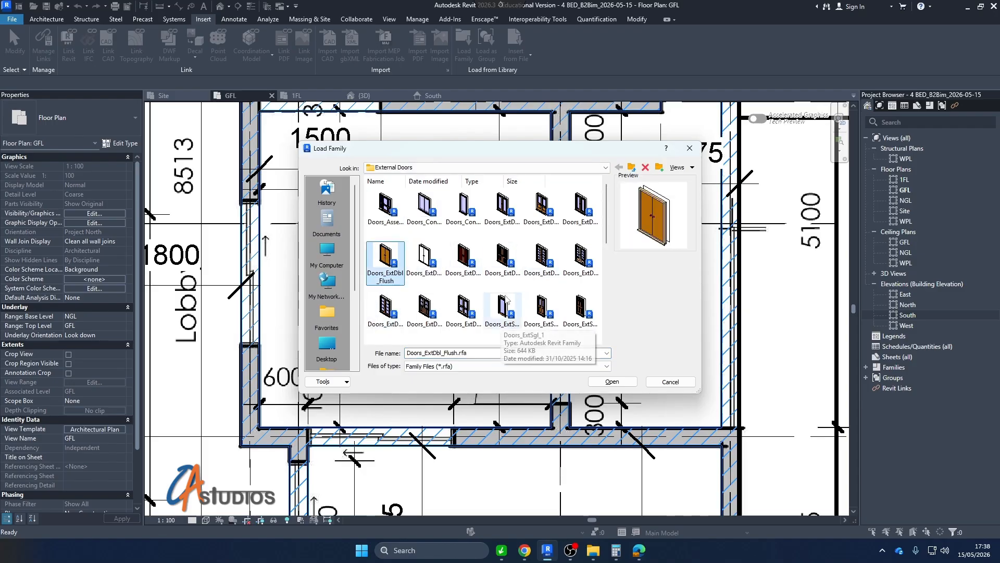
{"action": "scroll", "coordinate": [505, 298], "scroll_direction": "down", "scroll_amount": 5}
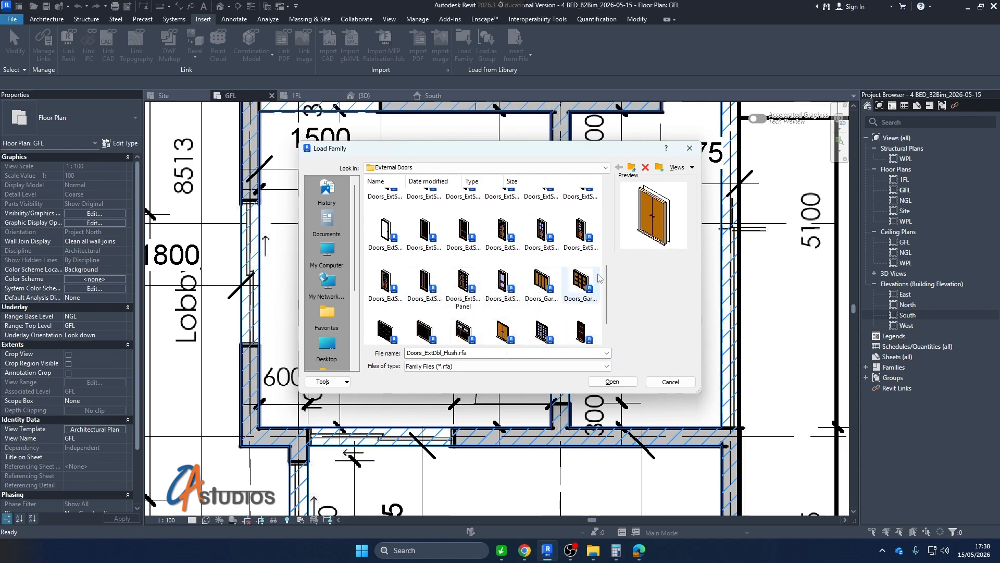
{"action": "scroll", "coordinate": [544, 308], "scroll_direction": "down", "scroll_amount": 1}
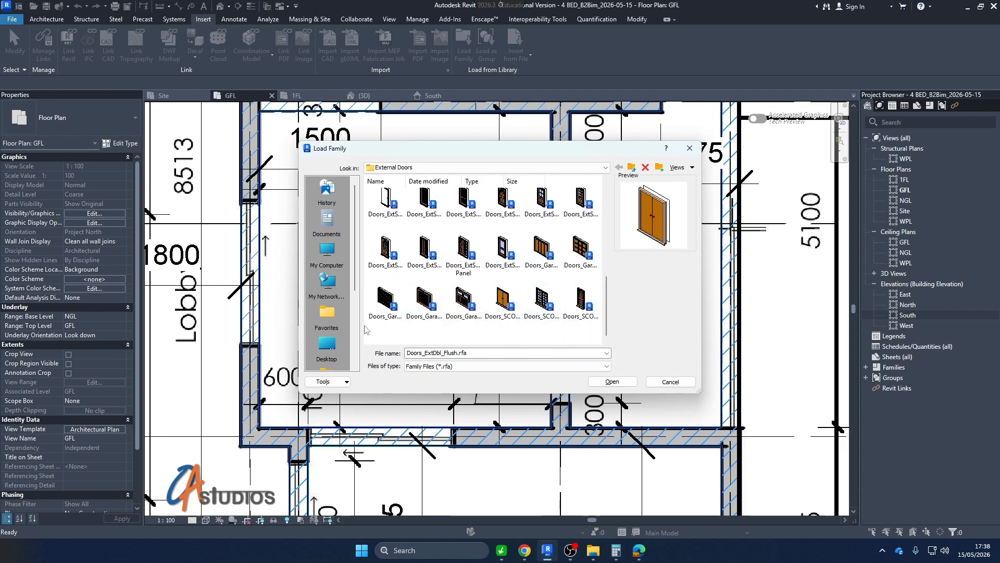
{"action": "scroll", "coordinate": [426, 254], "scroll_direction": "up", "scroll_amount": 2}
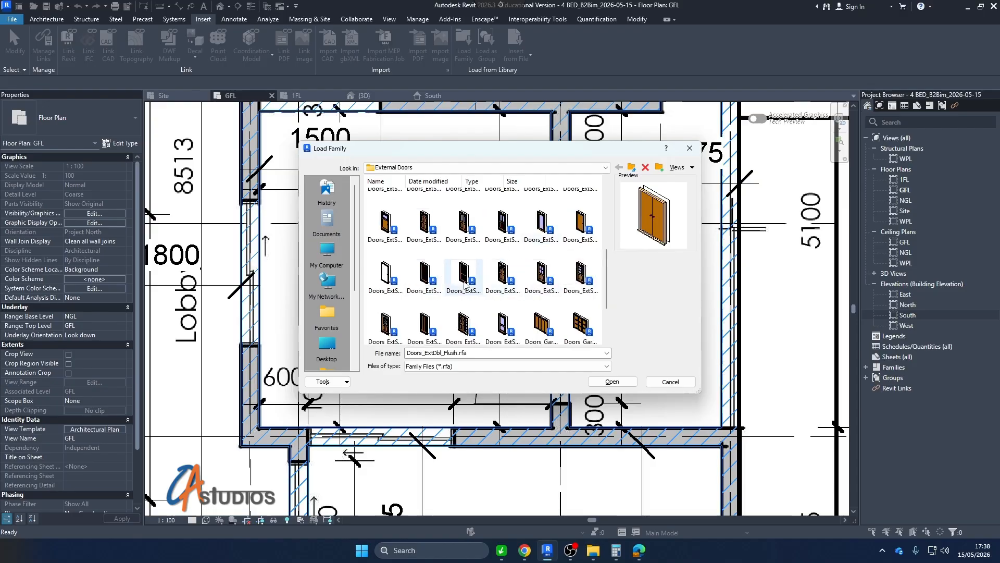
{"action": "scroll", "coordinate": [472, 288], "scroll_direction": "up", "scroll_amount": 3}
{"action": "left_click", "coordinate": [422, 258]}
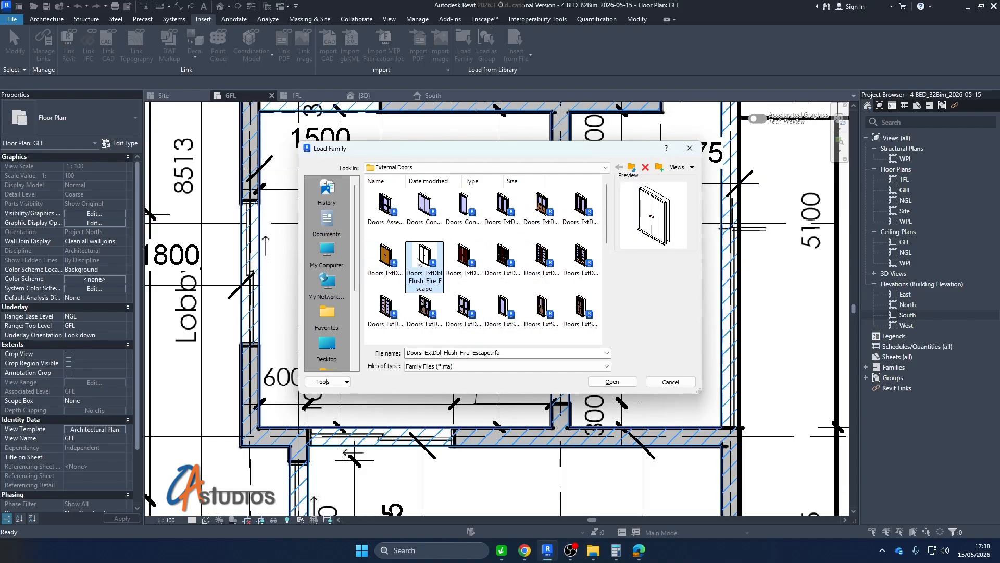
{"action": "left_click", "coordinate": [386, 257]}
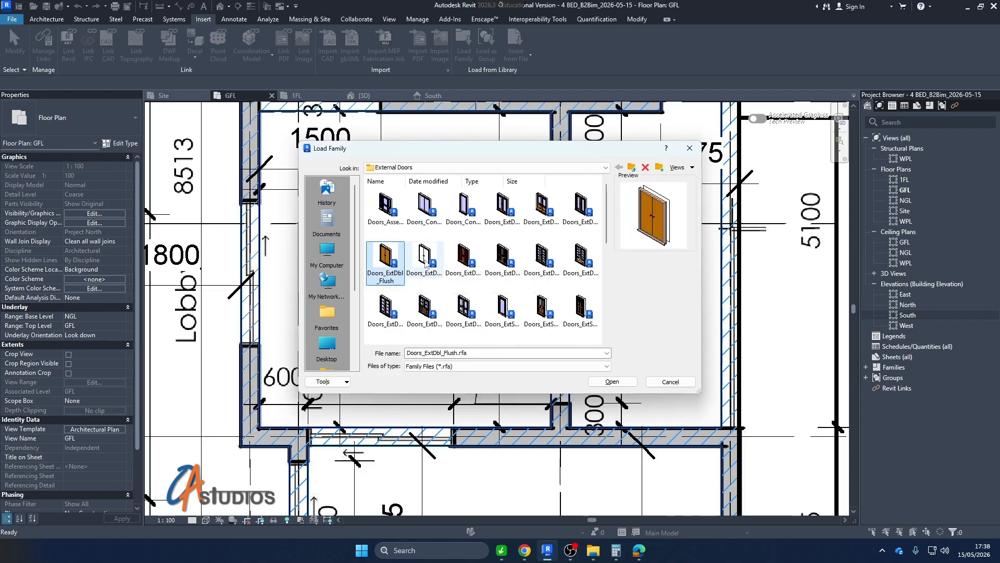
{"action": "left_click", "coordinate": [503, 256]}
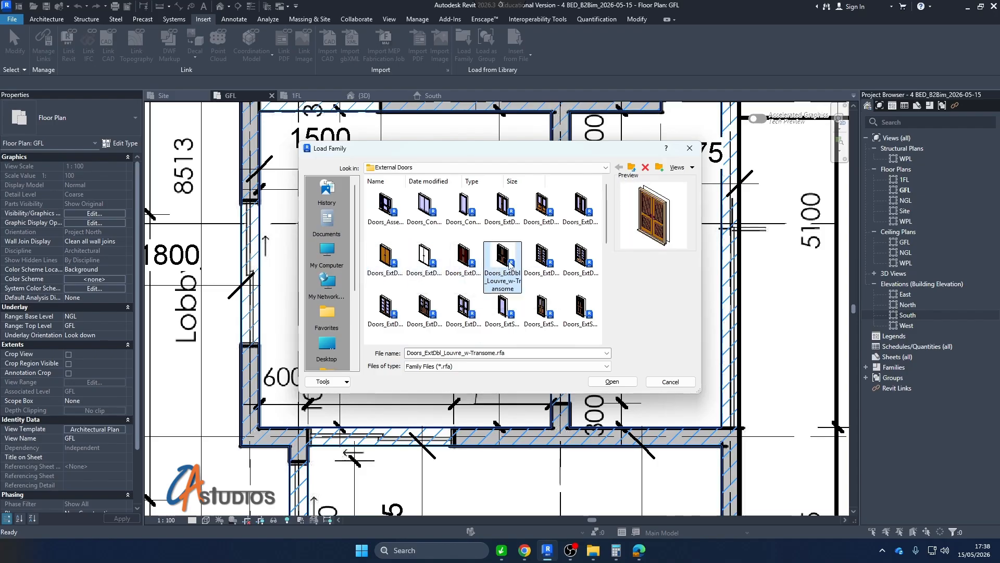
{"action": "left_click", "coordinate": [586, 258]}
{"action": "left_click_drag", "start_coordinate": [559, 158], "coordinate": [308, 176]}
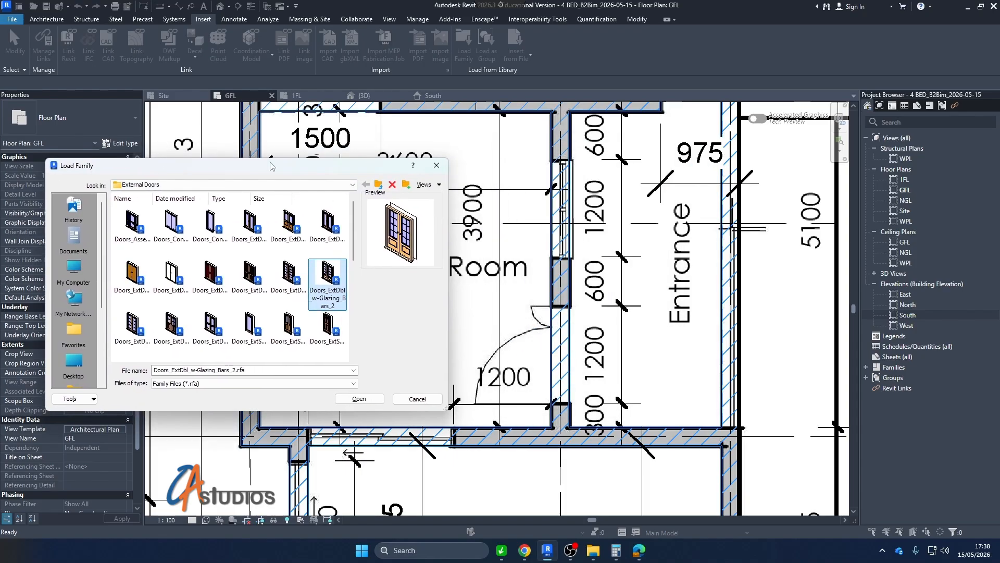
{"action": "left_click_drag", "start_coordinate": [270, 166], "coordinate": [426, 160]}
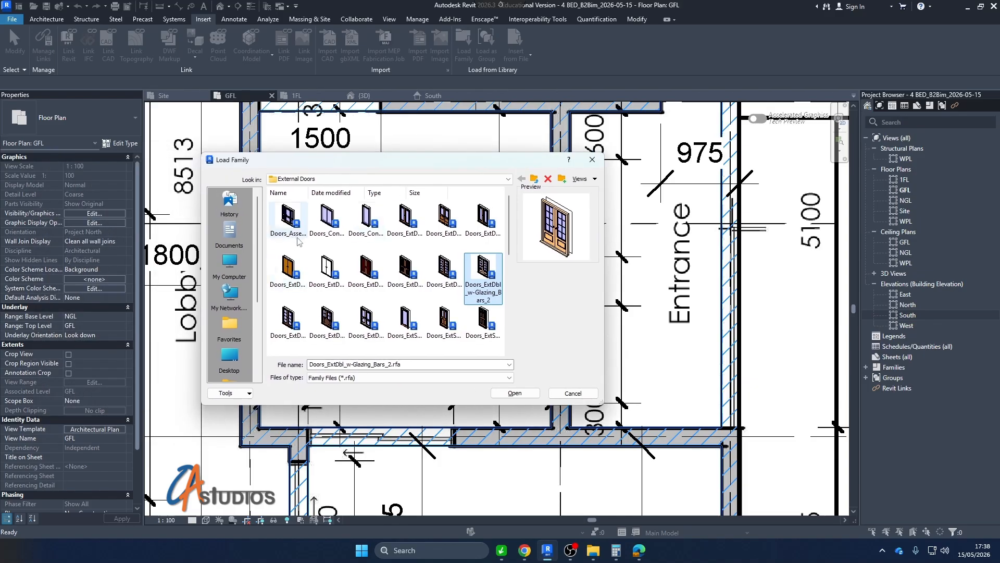
{"action": "left_click", "coordinate": [289, 271]}
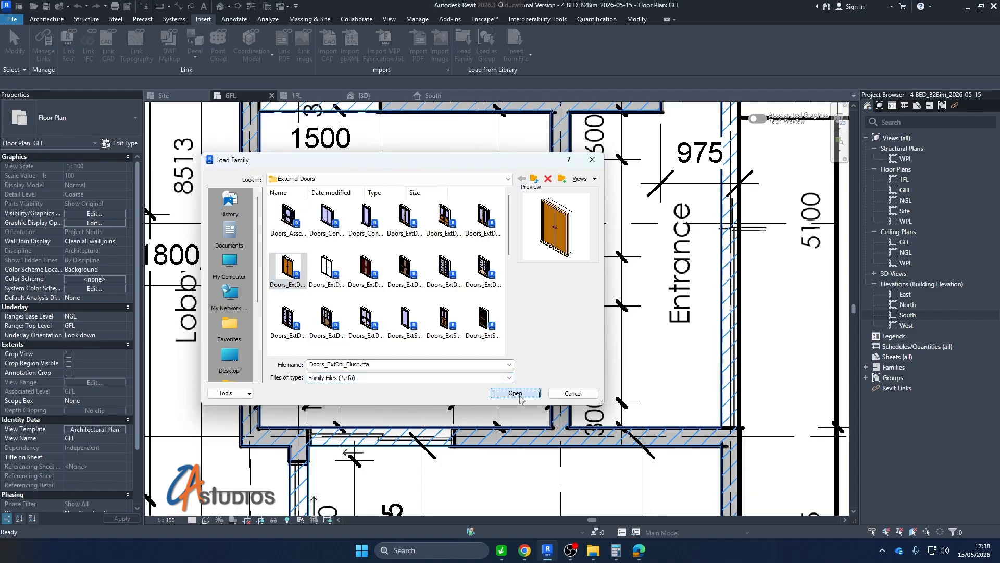
{"action": "left_click", "coordinate": [516, 393]}
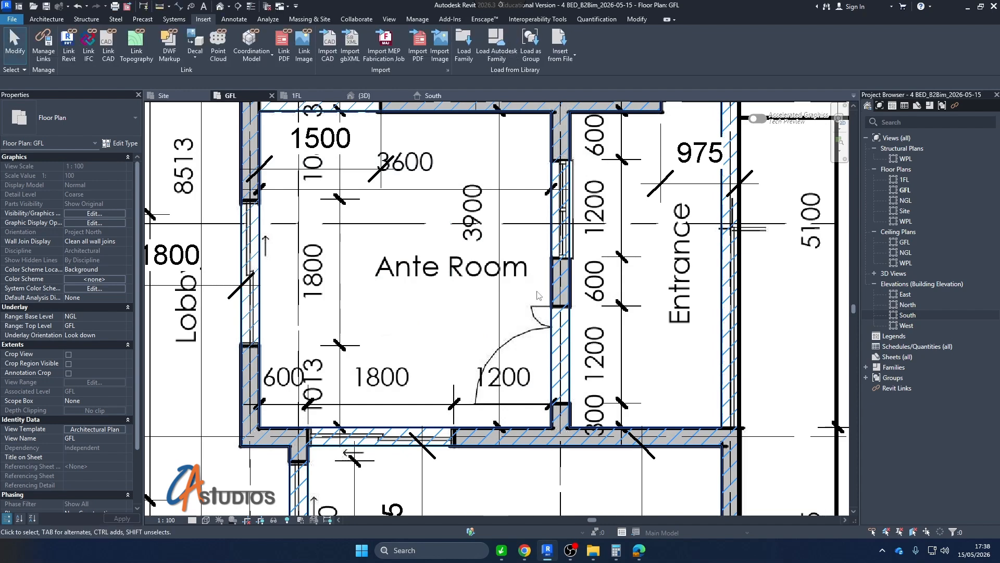
Start a door with the Doors_ExtDbl_Flush family and duplicate its 1810x2110mm type as "1200 x 2400_Security steel door".
{"action": "left_click", "coordinate": [47, 19]}
{"action": "left_click", "coordinate": [63, 52]}
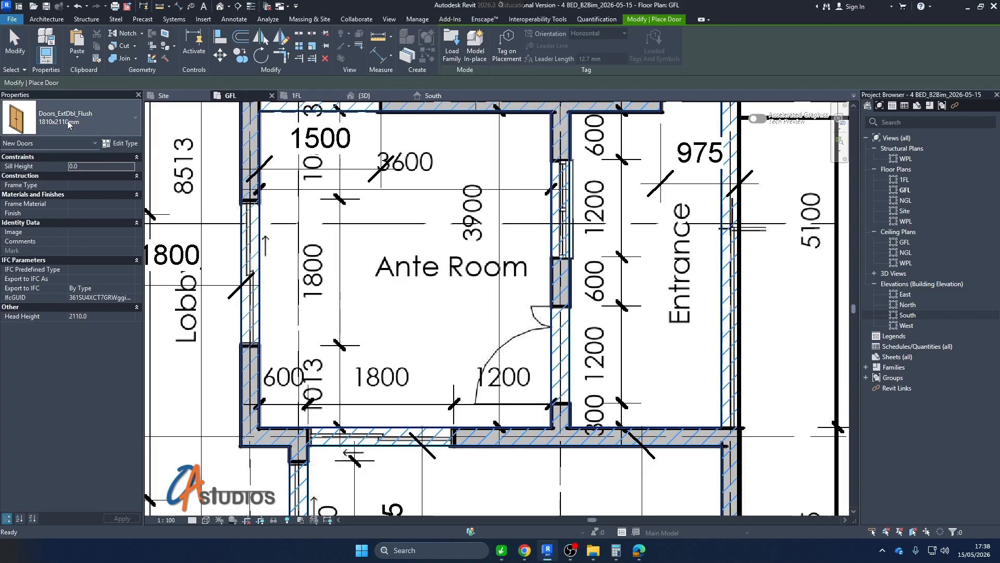
{"action": "left_click", "coordinate": [110, 147]}
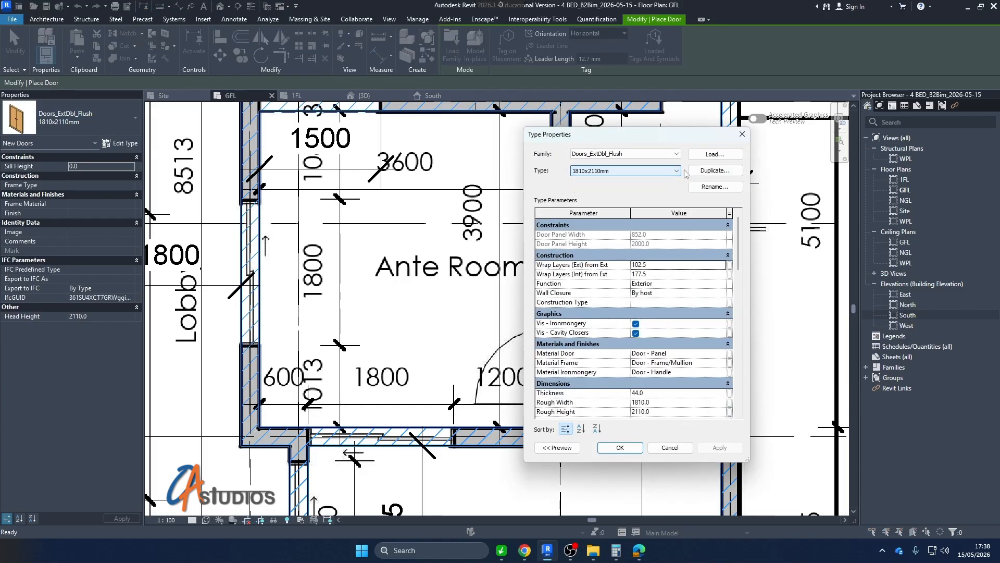
{"action": "left_click", "coordinate": [715, 170]}
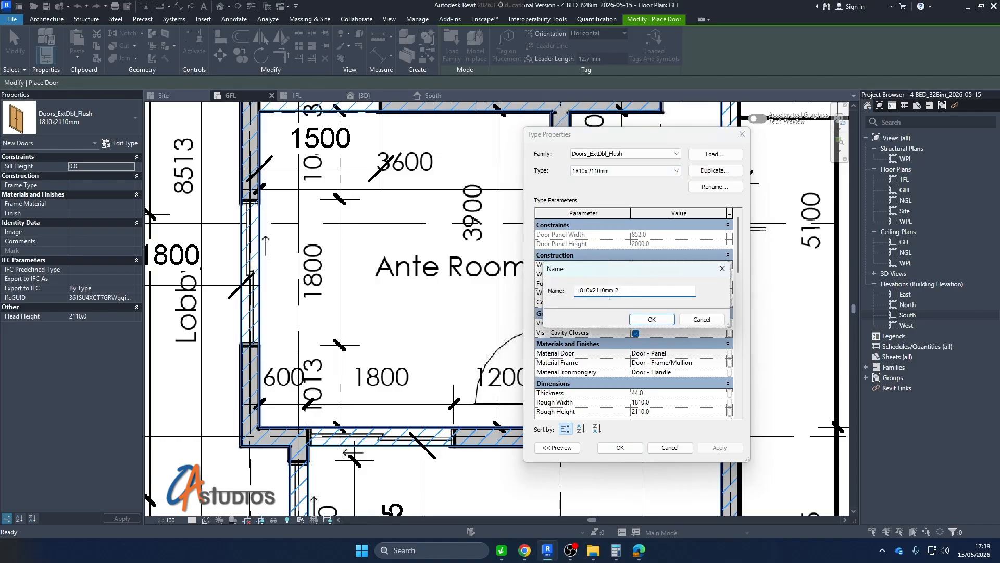
{"action": "type", "text": "1200 x 2400_Security steel door"}
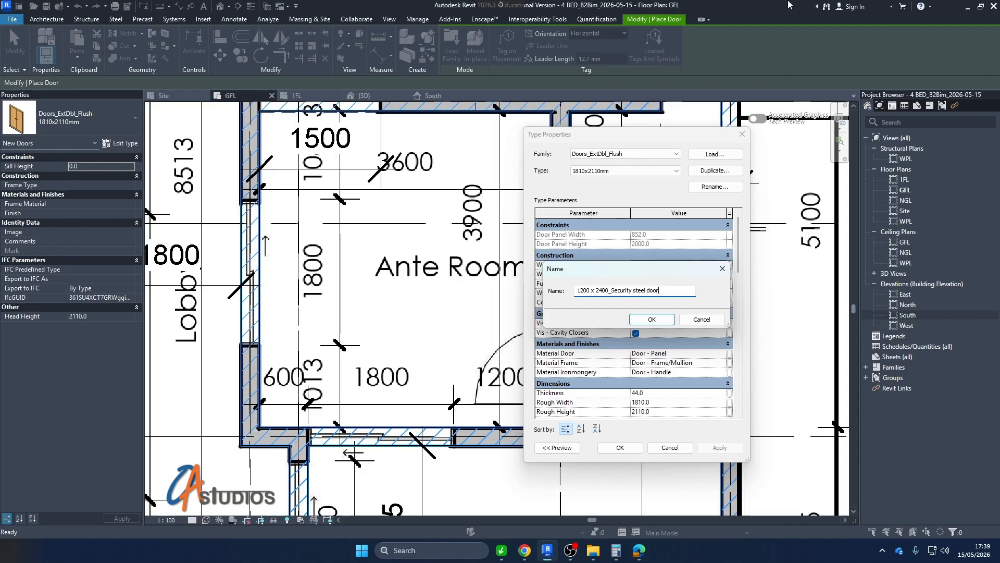
{"action": "left_click", "coordinate": [652, 319]}
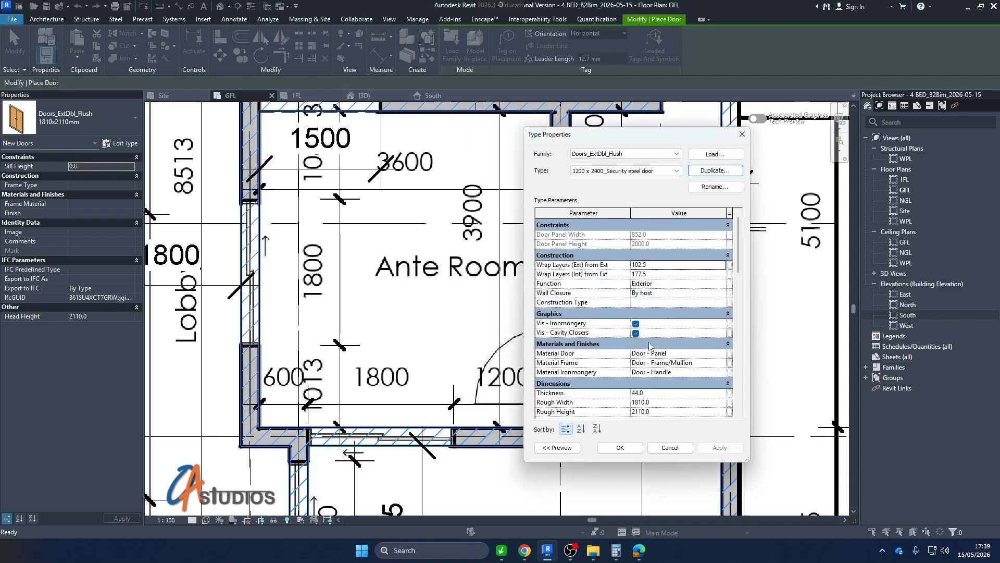
Set the security steel door type's rough width to 1200 and rough height to 2400, and accept the type properties.
{"action": "scroll", "coordinate": [657, 341], "scroll_direction": "down", "scroll_amount": 4}
{"action": "left_click", "coordinate": [661, 283]}
{"action": "type", "text": "1200"}
{"action": "left_click", "coordinate": [674, 293]}
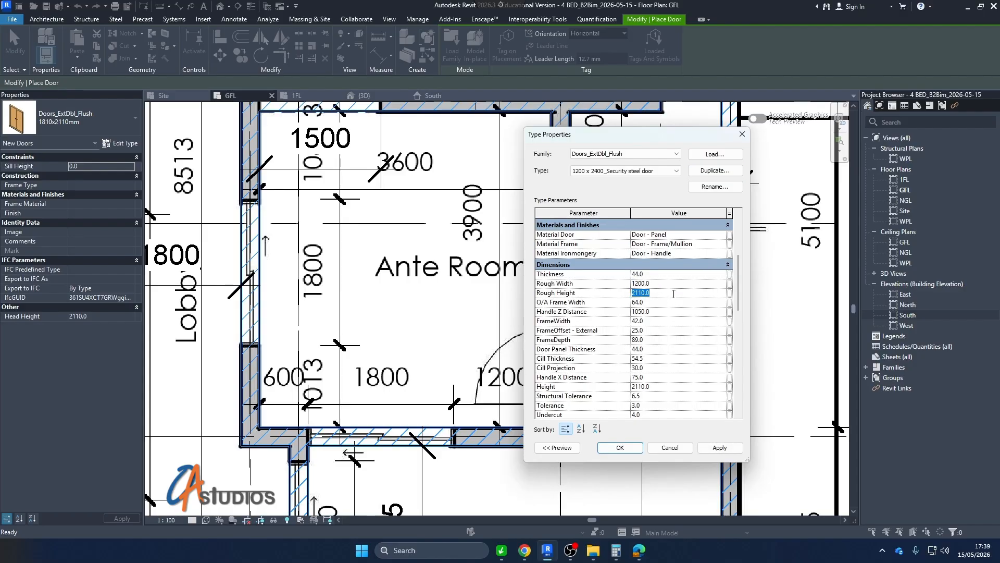
{"action": "type", "text": "2400"}
{"action": "left_click", "coordinate": [719, 447]}
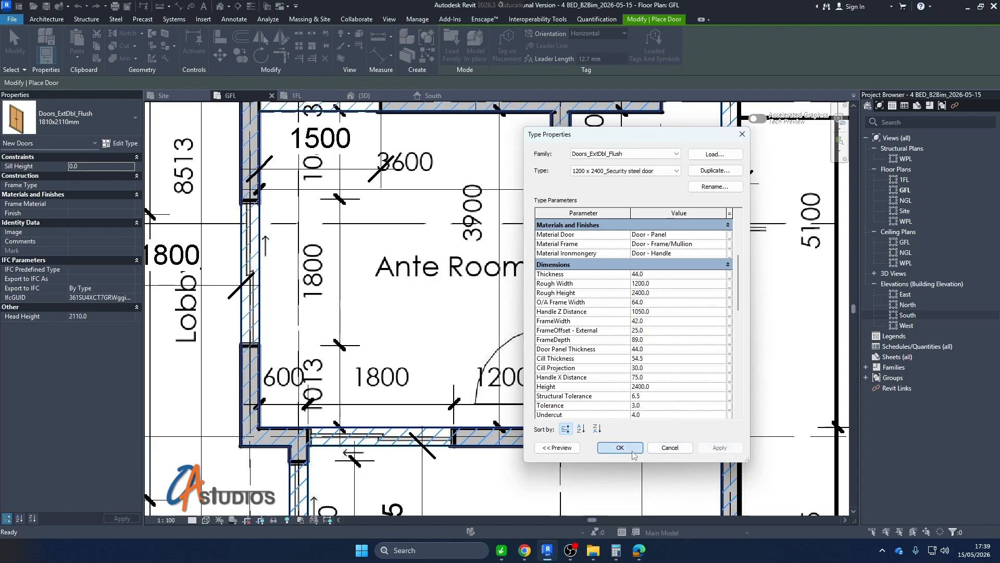
{"action": "left_click", "coordinate": [633, 451]}
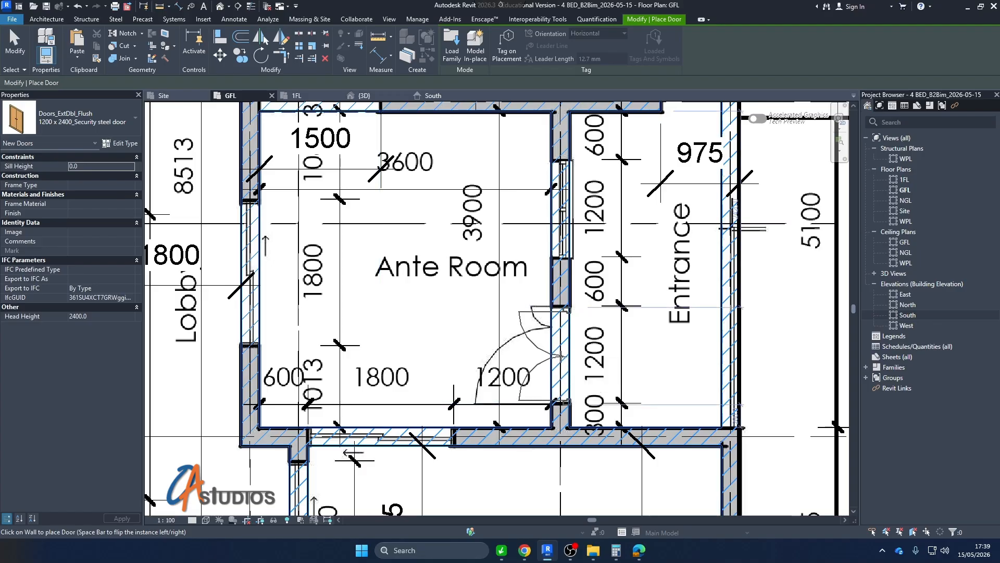
Place the 1200 x 2400 security steel double door in the 1200 opening between the Ante Room and the Entrance, and end door placement.
{"action": "left_click", "coordinate": [561, 357]}
{"action": "key", "text": "Escape"}
{"action": "key", "text": "Escape"}
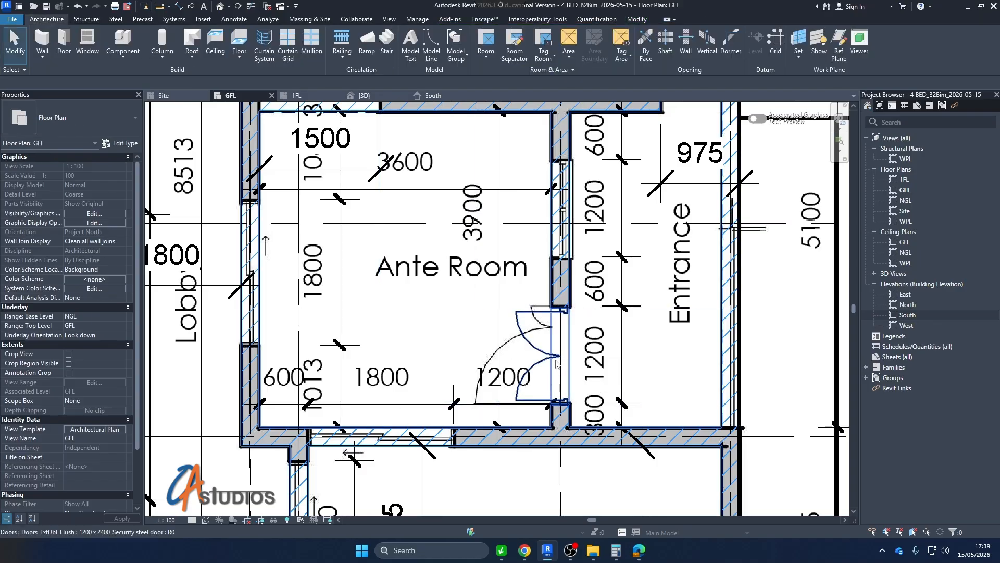
Flip the double door between Ante Room and Entrance to open towards the Entrance, and flip it back into the Ante Room.
{"action": "left_click", "coordinate": [558, 363]}
{"action": "left_click", "coordinate": [515, 358]}
{"action": "key", "text": "Escape"}
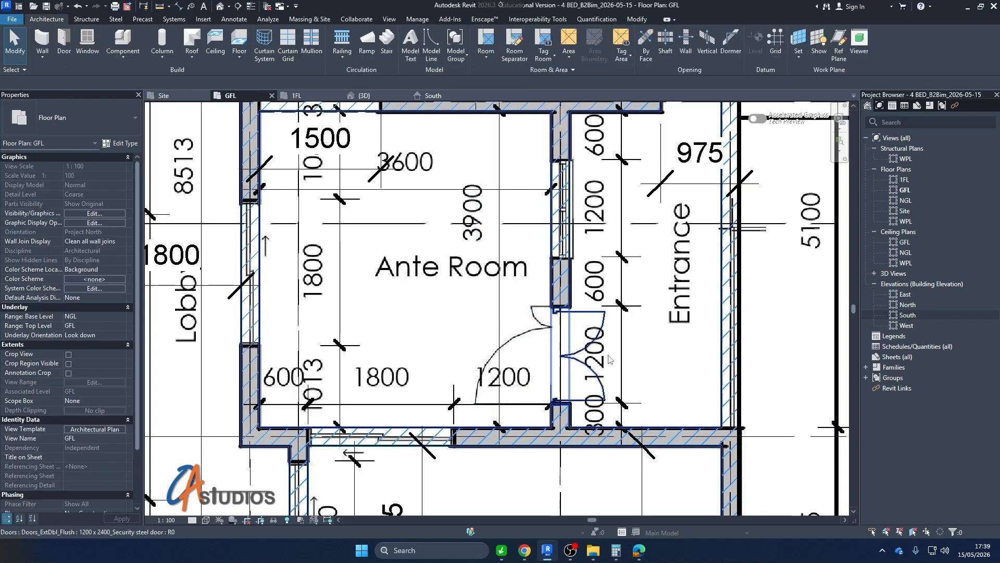
{"action": "left_click", "coordinate": [601, 360]}
{"action": "left_click", "coordinate": [606, 359]}
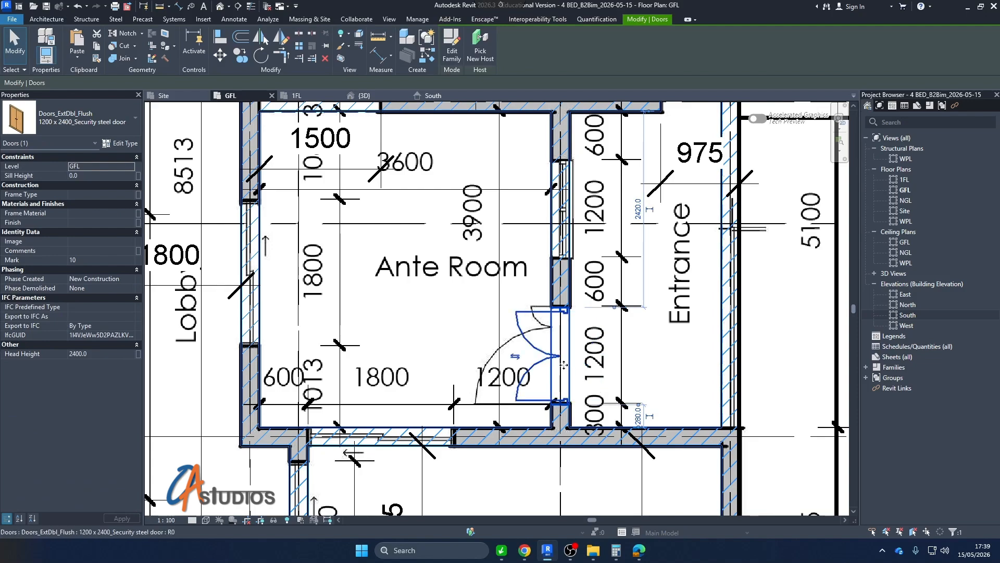
{"action": "scroll", "coordinate": [557, 363], "scroll_direction": "down", "scroll_amount": 2}
{"action": "key", "text": "Escape"}
Examine the building's outer walls and the ground-floor door behind the front wall in the 3D view.
{"action": "scroll", "coordinate": [558, 358], "scroll_direction": "down", "scroll_amount": 5}
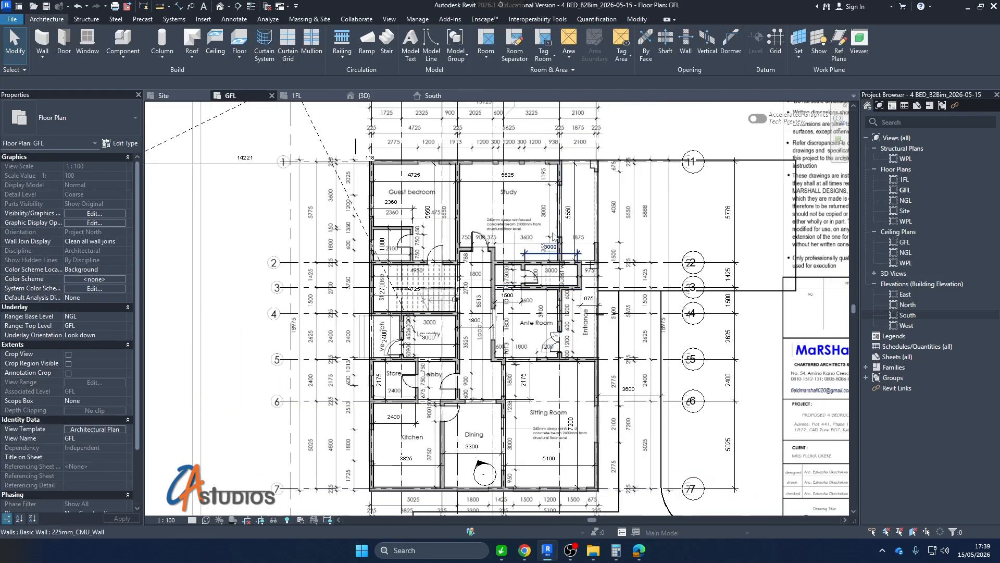
{"action": "scroll", "coordinate": [438, 396], "scroll_direction": "up", "scroll_amount": 5}
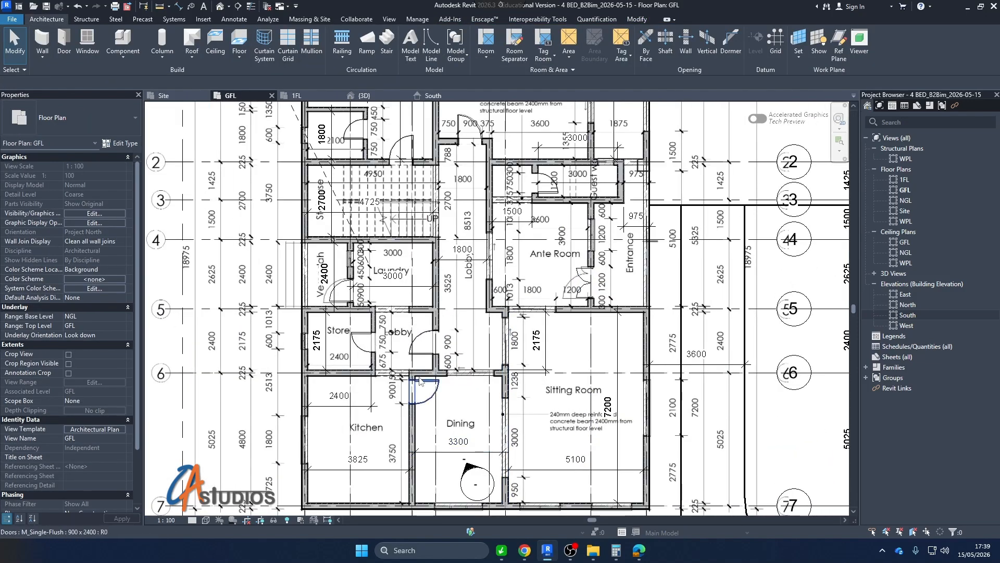
{"action": "scroll", "coordinate": [431, 269], "scroll_direction": "down", "scroll_amount": 4}
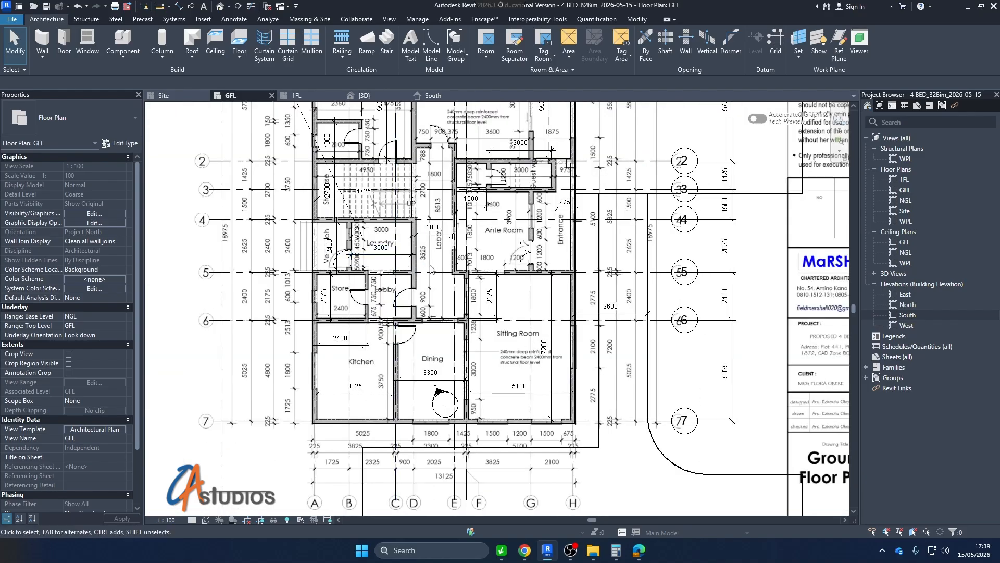
{"action": "left_click", "coordinate": [364, 95]}
{"action": "middle_click_drag", "start_coordinate": [446, 340], "coordinate": [250, 359], "text": "shift"}
{"action": "scroll", "coordinate": [599, 312], "scroll_direction": "down", "scroll_amount": 3}
{"action": "left_click", "coordinate": [603, 316]}
{"action": "middle_click_drag", "start_coordinate": [603, 312], "coordinate": [561, 152], "text": "shift"}
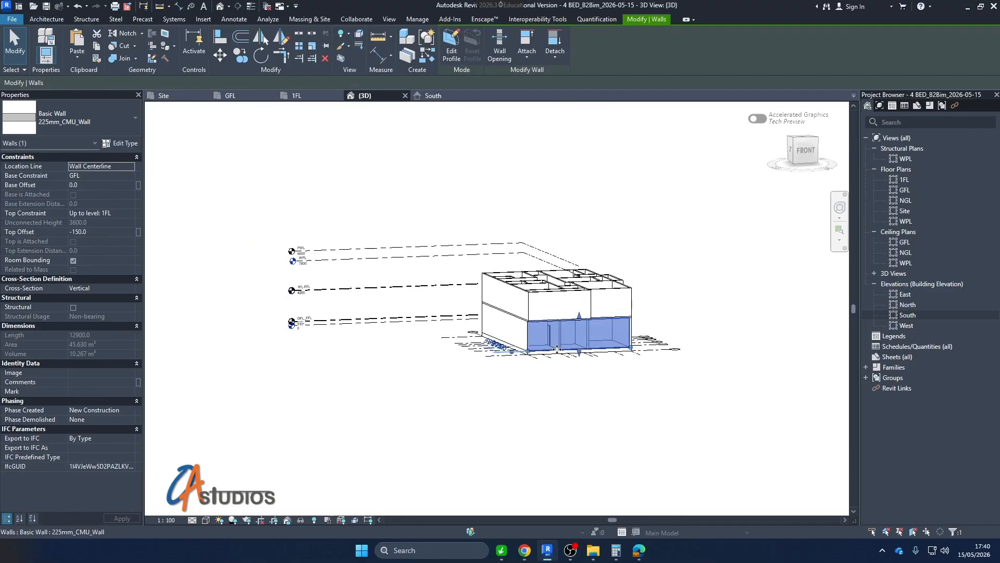
{"action": "scroll", "coordinate": [550, 317], "scroll_direction": "up", "scroll_amount": 3}
{"action": "scroll", "coordinate": [549, 317], "scroll_direction": "up", "scroll_amount": 6}
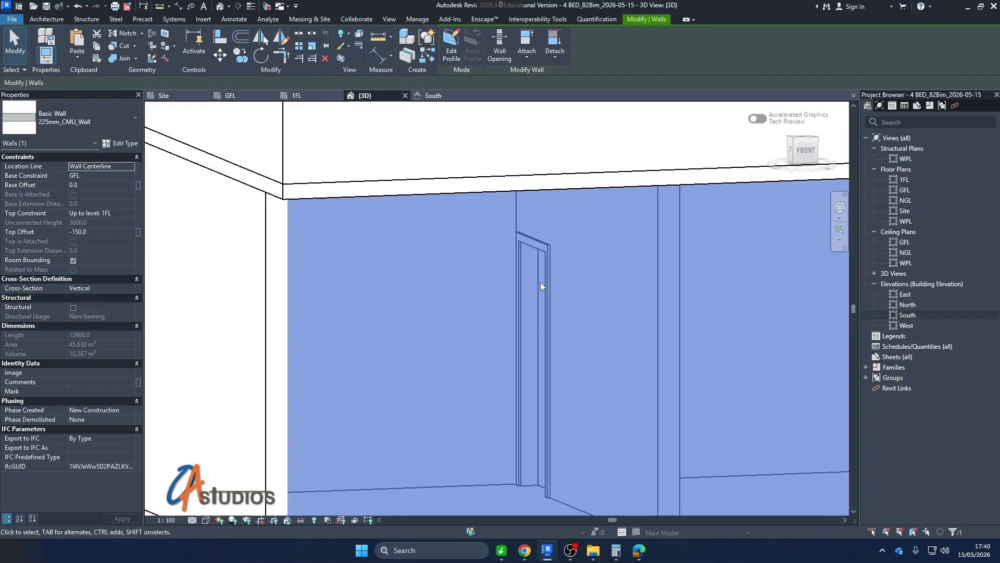
{"action": "scroll", "coordinate": [542, 280], "scroll_direction": "down", "scroll_amount": 8}
{"action": "key", "text": "Escape"}
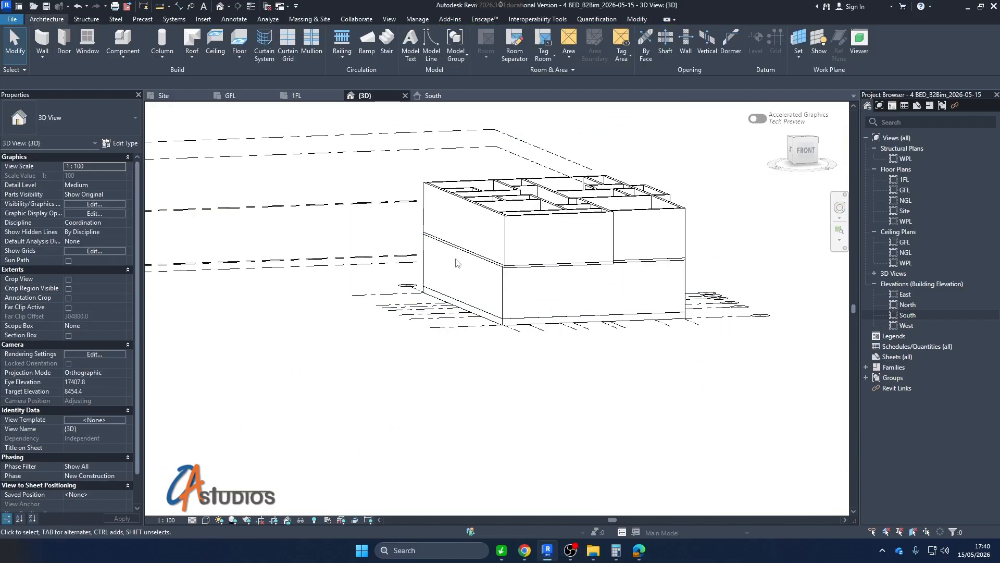
{"action": "left_click", "coordinate": [464, 261]}
{"action": "middle_click_drag", "start_coordinate": [463, 260], "coordinate": [491, 279], "text": "shift"}
{"action": "key", "text": "Escape"}
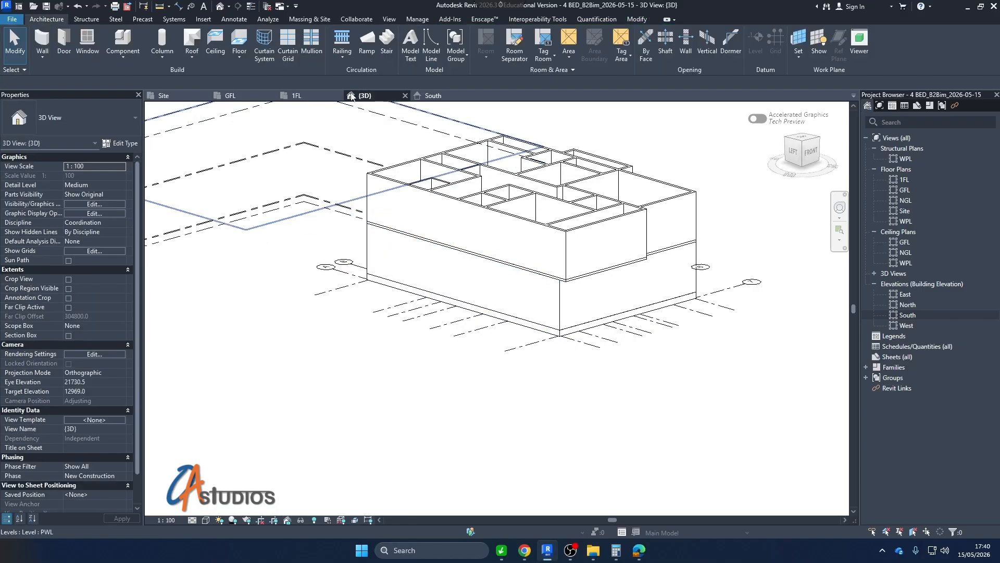
Start placing a window in the GFL floor plan and list the available window types.
{"action": "left_click", "coordinate": [234, 96]}
{"action": "scroll", "coordinate": [388, 249], "scroll_direction": "up", "scroll_amount": 3}
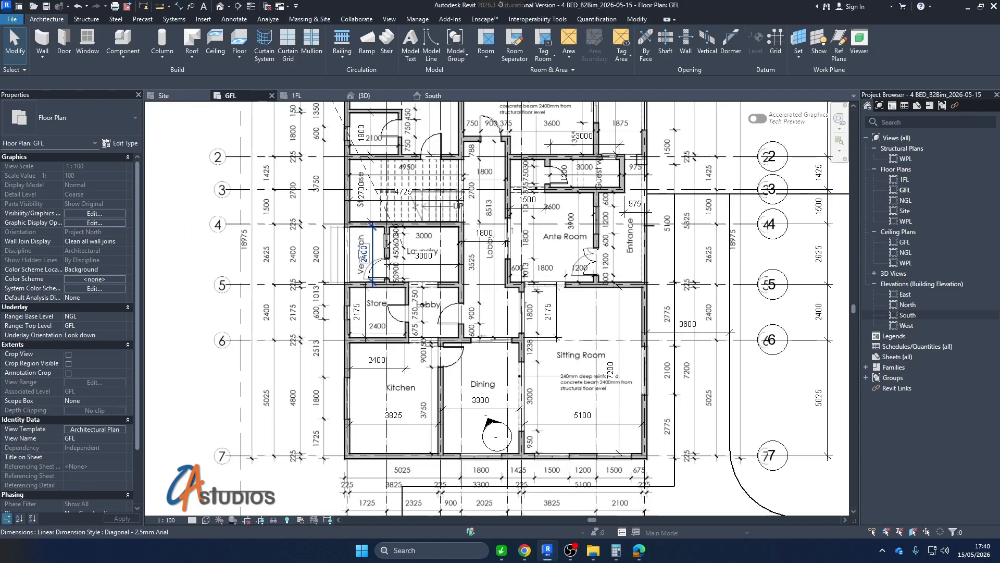
{"action": "scroll", "coordinate": [381, 272], "scroll_direction": "down", "scroll_amount": 3}
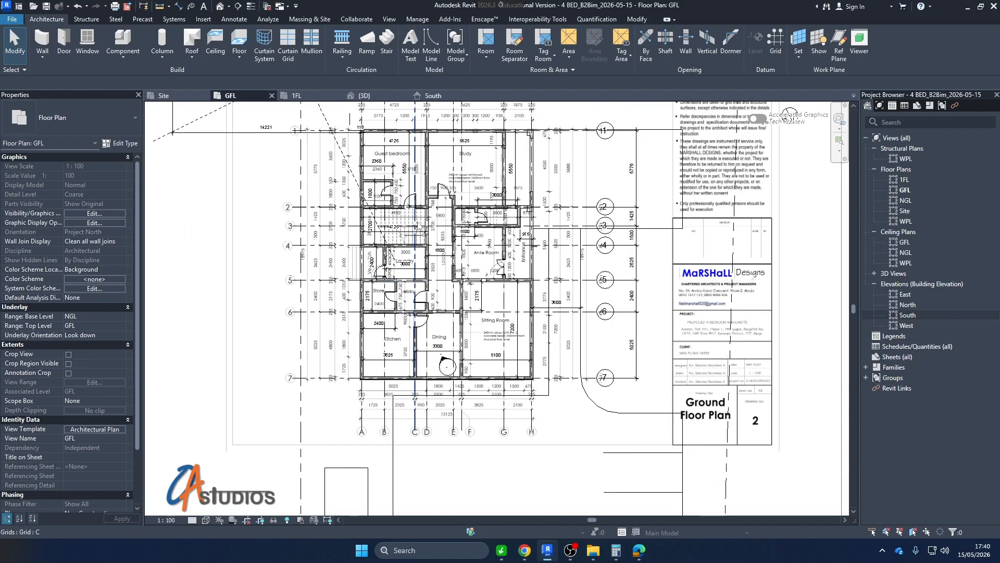
{"action": "scroll", "coordinate": [460, 129], "scroll_direction": "up", "scroll_amount": 1}
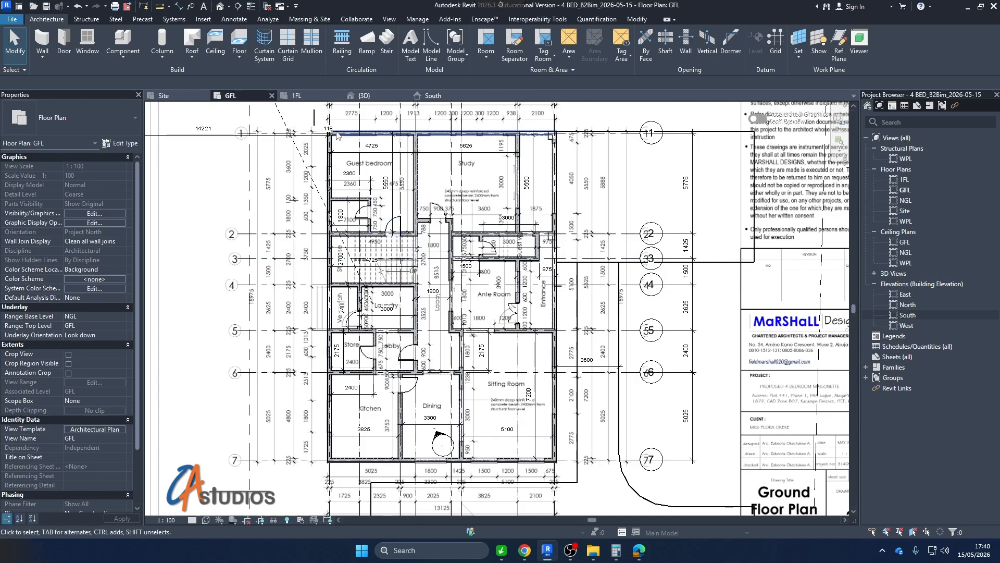
{"action": "middle_click_drag", "start_coordinate": [300, 172], "coordinate": [315, 187]}
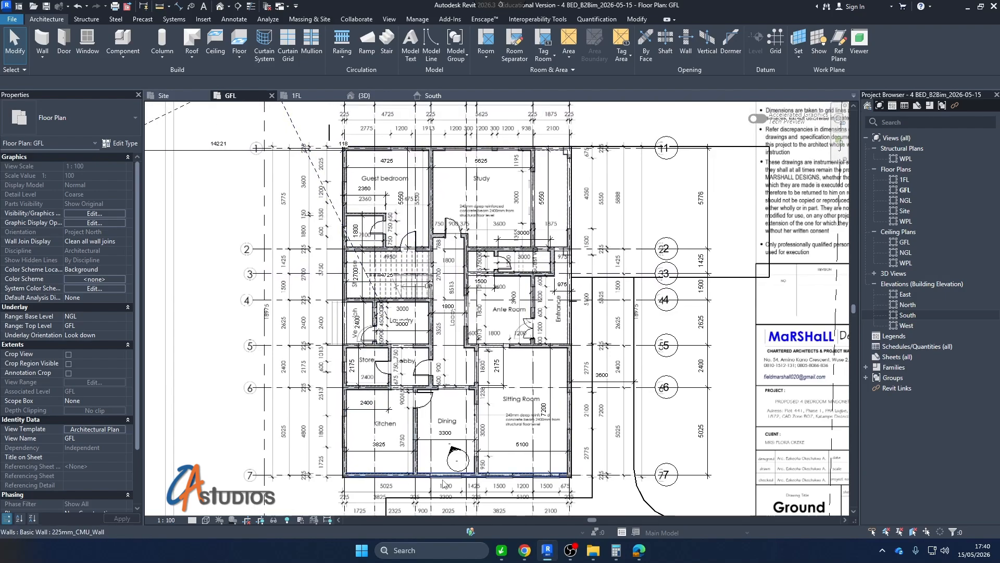
{"action": "scroll", "coordinate": [442, 482], "scroll_direction": "up", "scroll_amount": 3}
{"action": "scroll", "coordinate": [443, 482], "scroll_direction": "up", "scroll_amount": 1}
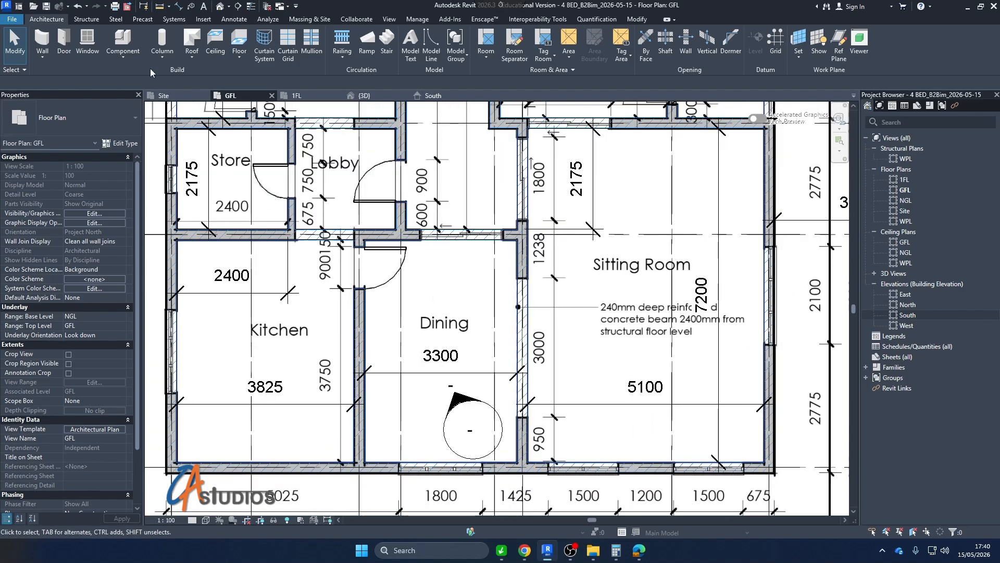
{"action": "left_click", "coordinate": [86, 36]}
{"action": "left_click", "coordinate": [83, 116]}
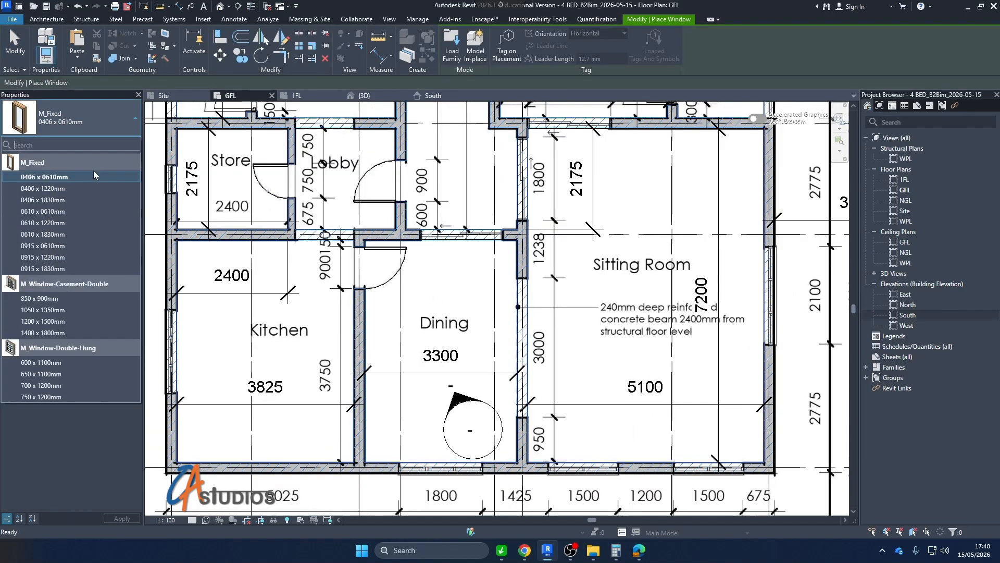
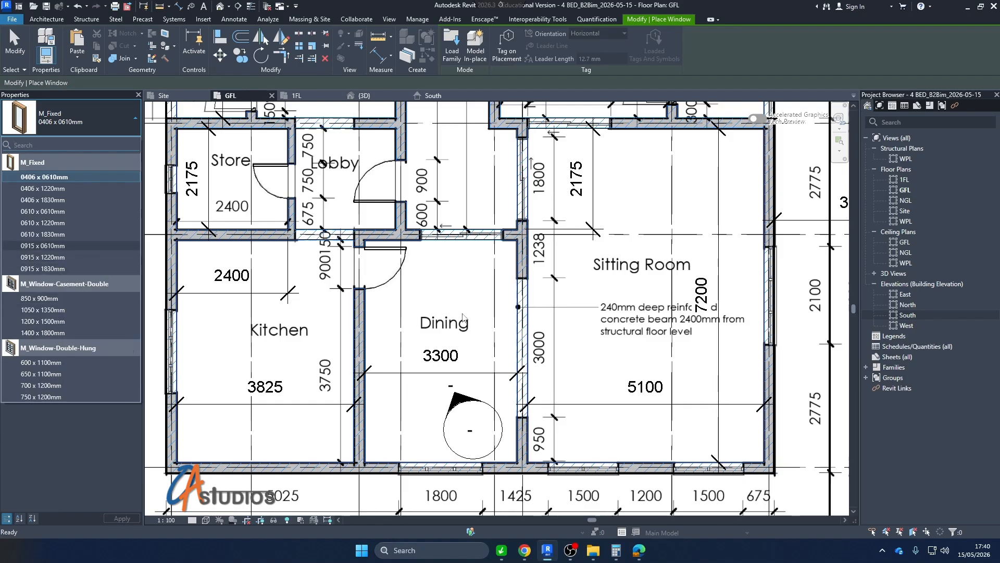
Examine the window openings and their dimensions around the rooms of the ground floor plan.
{"action": "scroll", "coordinate": [463, 317], "scroll_direction": "down", "scroll_amount": 4}
{"action": "scroll", "coordinate": [459, 417], "scroll_direction": "up", "scroll_amount": 3}
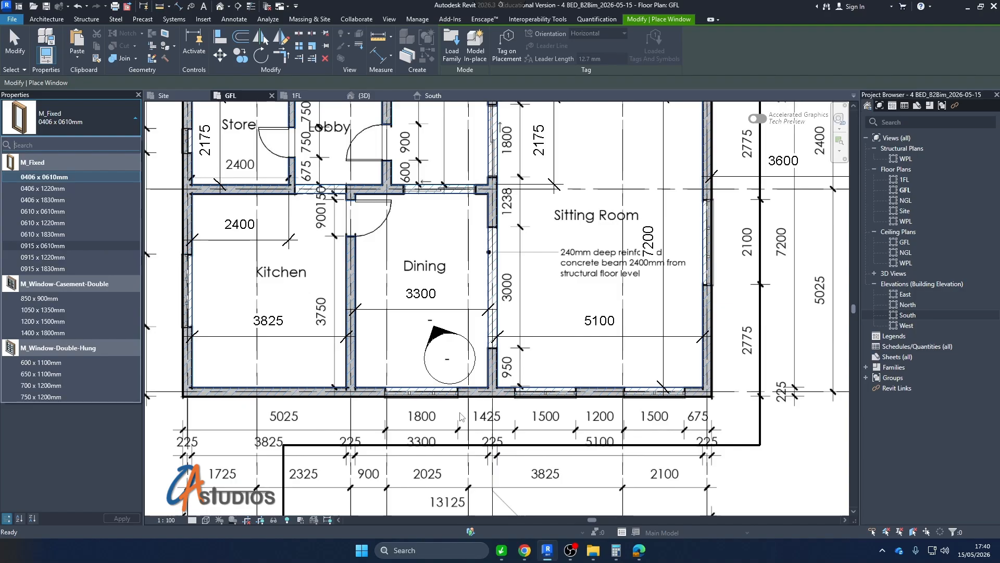
{"action": "scroll", "coordinate": [543, 411], "scroll_direction": "down", "scroll_amount": 4}
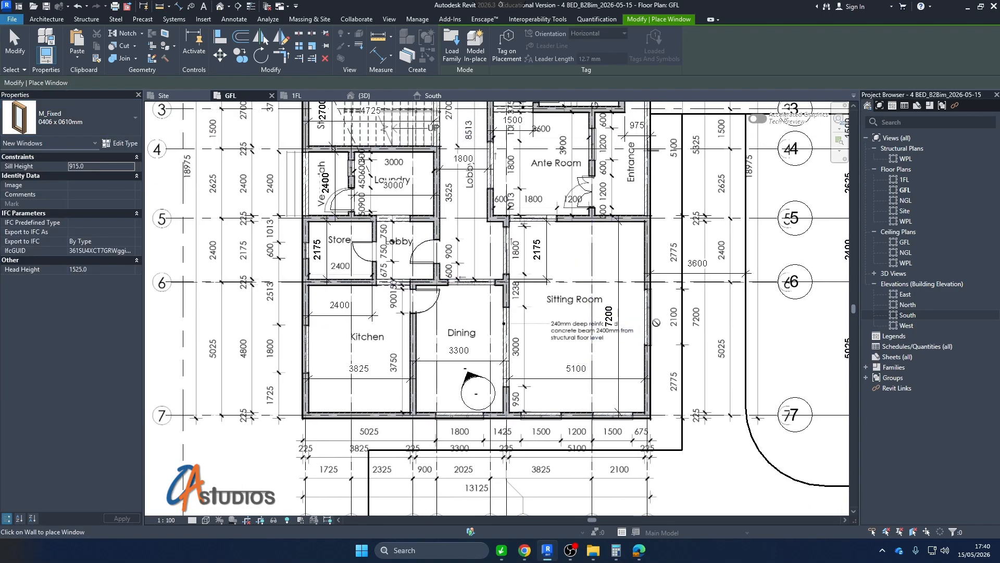
{"action": "middle_click_drag", "start_coordinate": [565, 265], "coordinate": [566, 407]}
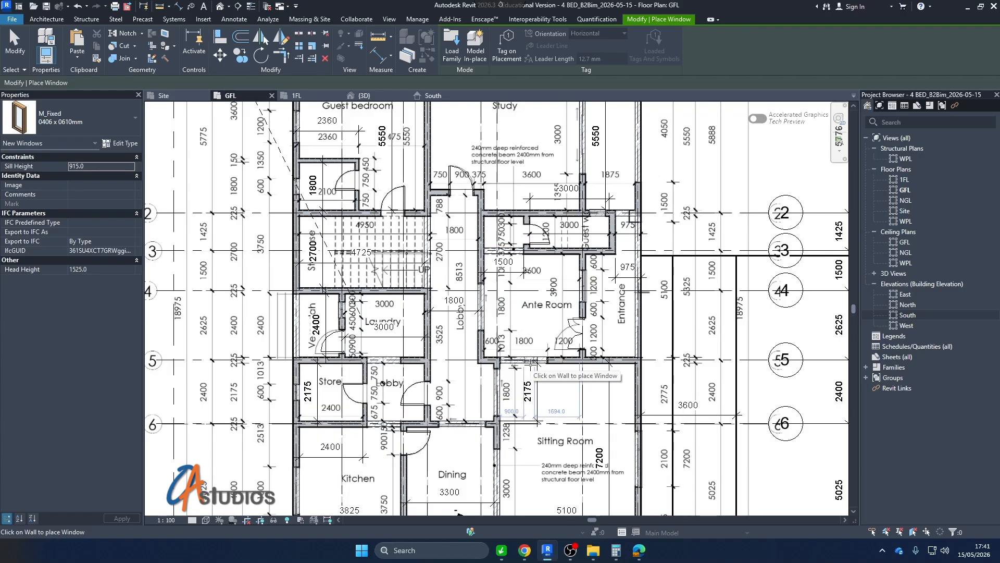
{"action": "scroll", "coordinate": [560, 362], "scroll_direction": "down", "scroll_amount": 2}
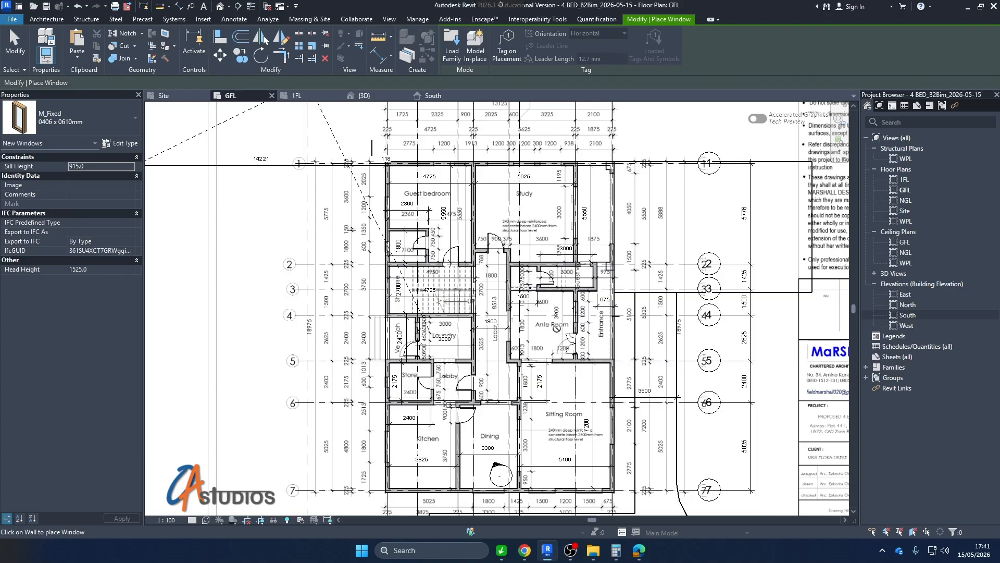
{"action": "scroll", "coordinate": [459, 192], "scroll_direction": "up", "scroll_amount": 4}
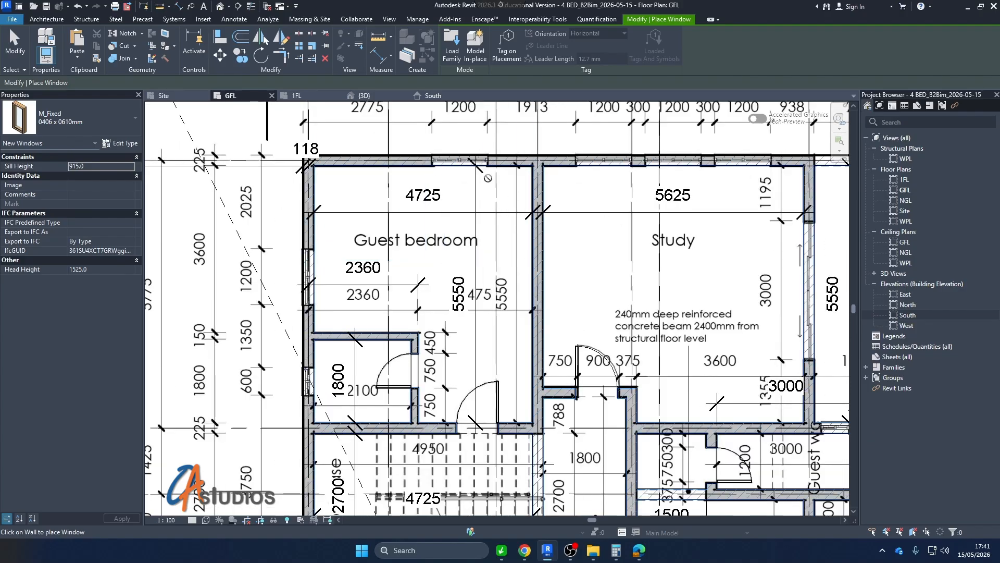
{"action": "scroll", "coordinate": [285, 283], "scroll_direction": "down", "scroll_amount": 1}
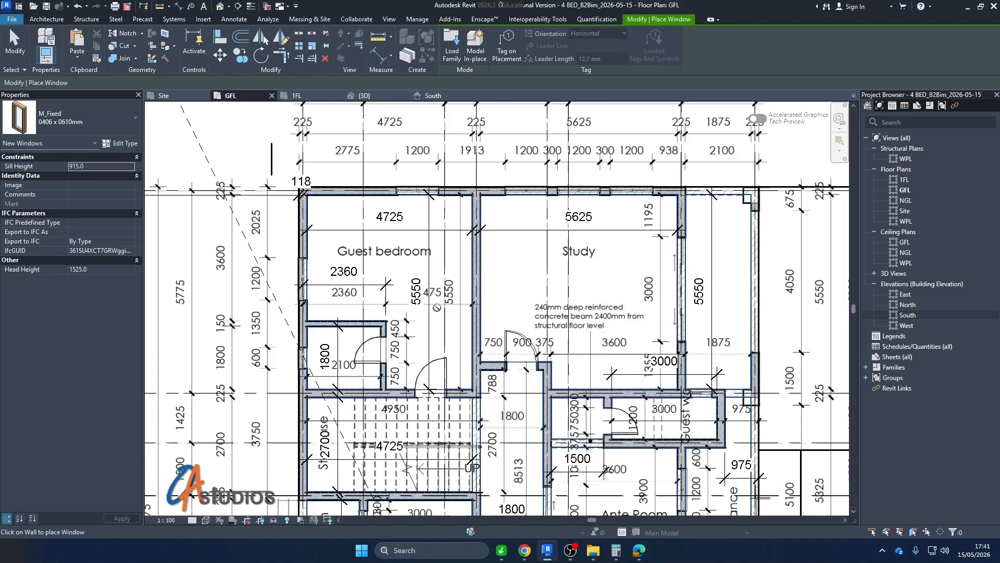
{"action": "scroll", "coordinate": [440, 299], "scroll_direction": "down", "scroll_amount": 3}
{"action": "scroll", "coordinate": [484, 323], "scroll_direction": "up", "scroll_amount": 3}
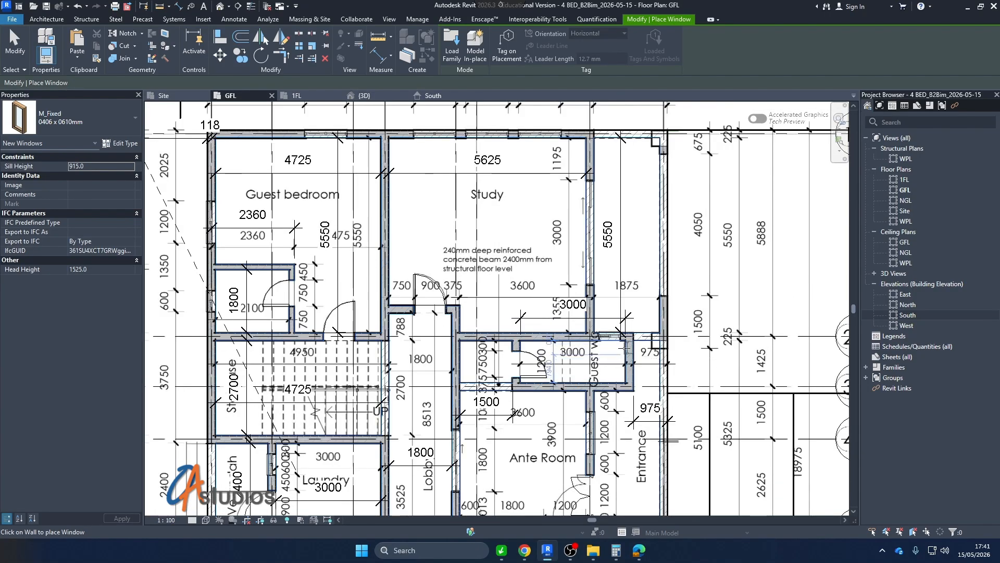
{"action": "scroll", "coordinate": [652, 323], "scroll_direction": "down", "scroll_amount": 1}
{"action": "scroll", "coordinate": [651, 323], "scroll_direction": "down", "scroll_amount": 1}
{"action": "scroll", "coordinate": [373, 363], "scroll_direction": "up", "scroll_amount": 1}
{"action": "scroll", "coordinate": [422, 304], "scroll_direction": "down", "scroll_amount": 2}
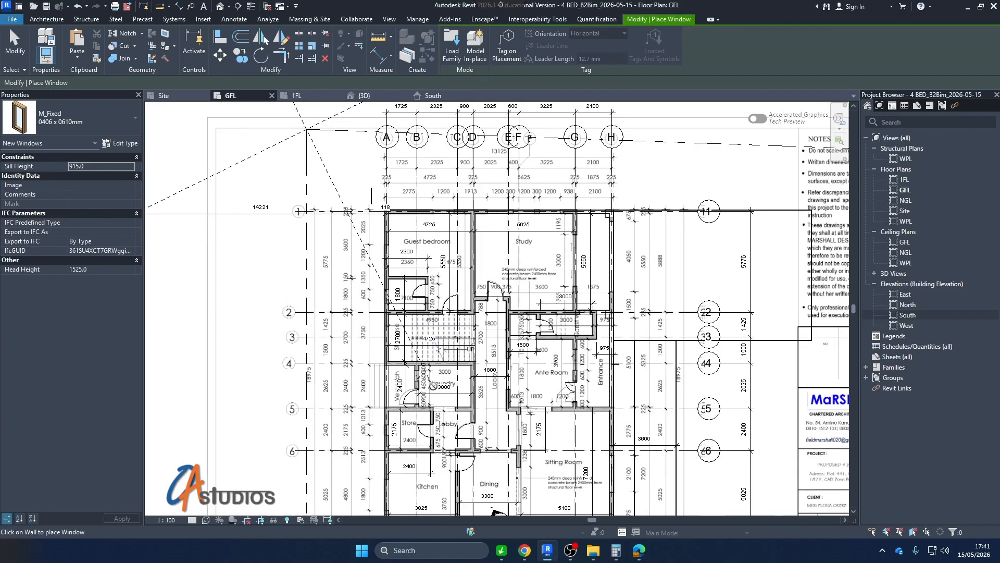
{"action": "scroll", "coordinate": [430, 396], "scroll_direction": "up", "scroll_amount": 3}
{"action": "scroll", "coordinate": [430, 395], "scroll_direction": "down", "scroll_amount": 3}
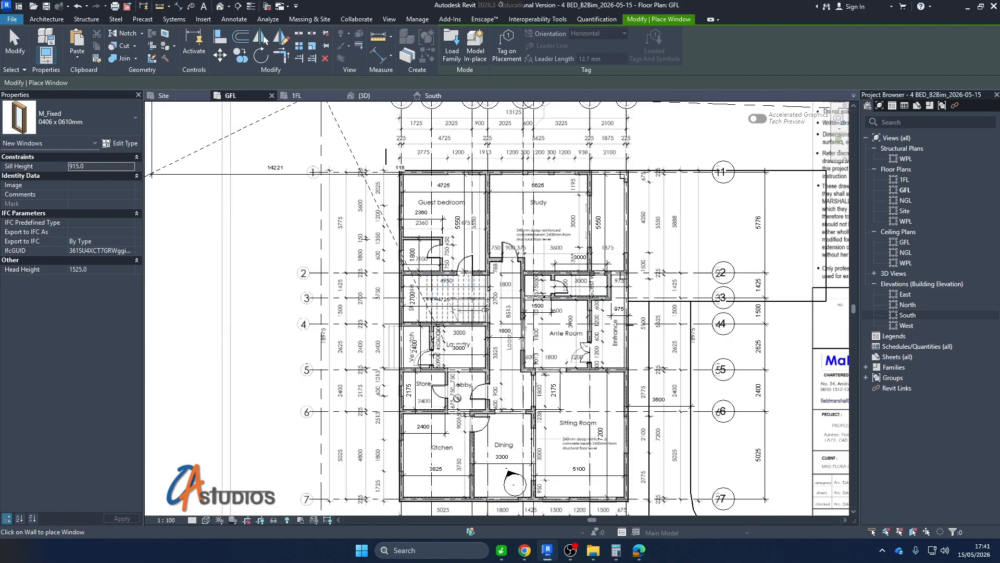
{"action": "scroll", "coordinate": [458, 398], "scroll_direction": "up", "scroll_amount": 2}
{"action": "scroll", "coordinate": [462, 297], "scroll_direction": "down", "scroll_amount": 4}
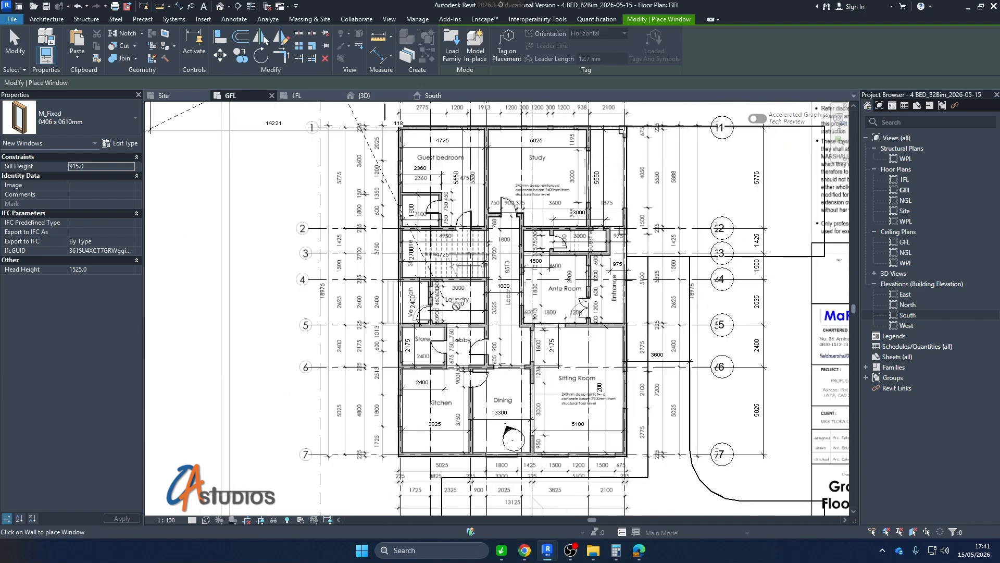
{"action": "scroll", "coordinate": [500, 408], "scroll_direction": "up", "scroll_amount": 5}
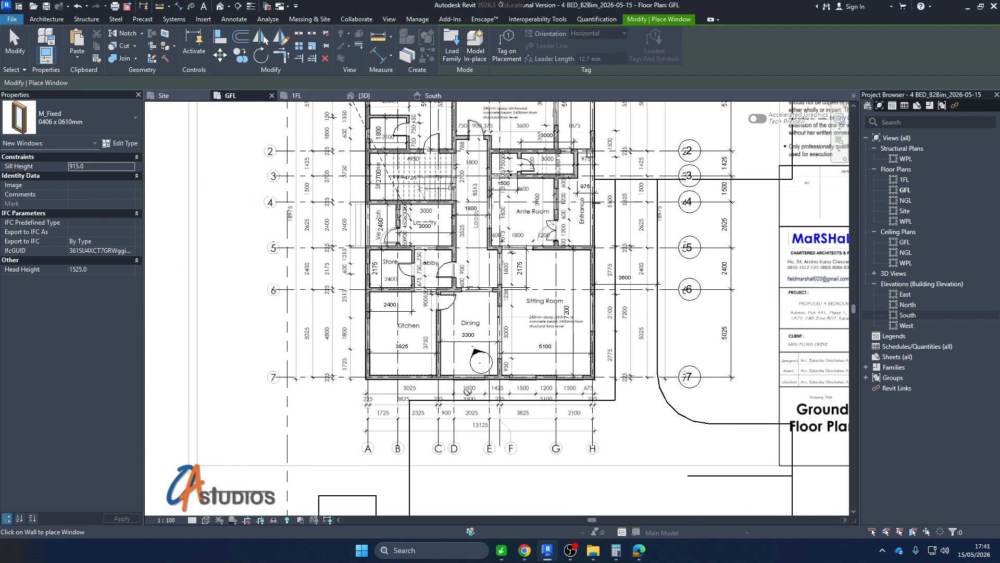
Choose the M_Window-Casement-Double 1400 x 1800mm window type and duplicate it as W1800 x H1200_W1.
{"action": "left_click", "coordinate": [102, 118]}
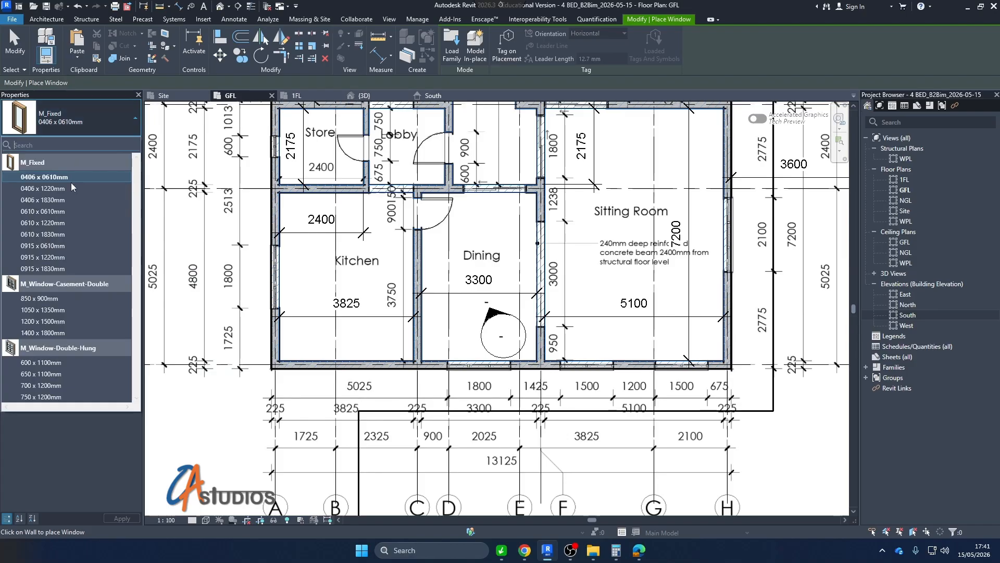
{"action": "left_click", "coordinate": [54, 333]}
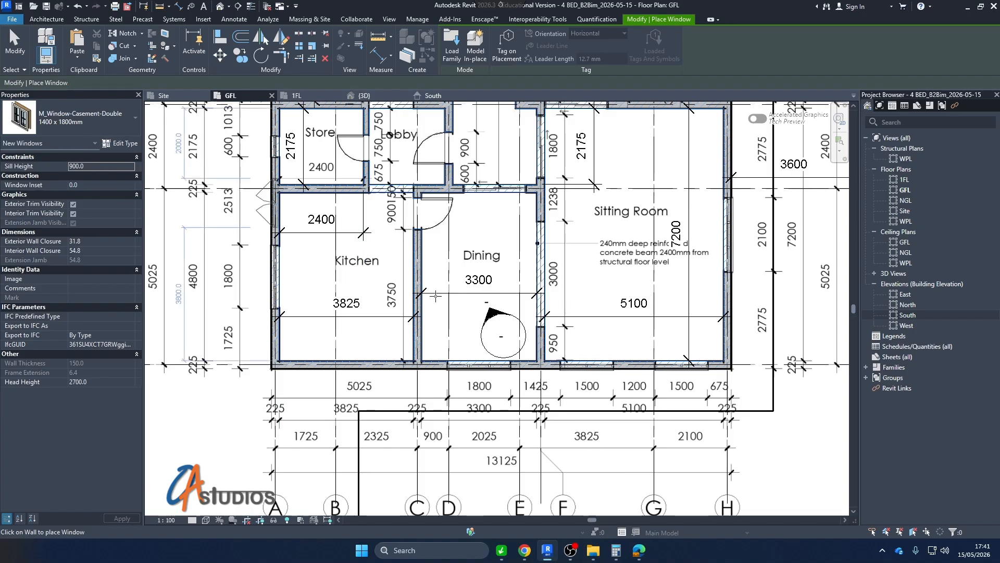
{"action": "left_click", "coordinate": [130, 146]}
{"action": "left_click_drag", "start_coordinate": [297, 125], "coordinate": [286, 154]}
{"action": "left_click", "coordinate": [368, 186]}
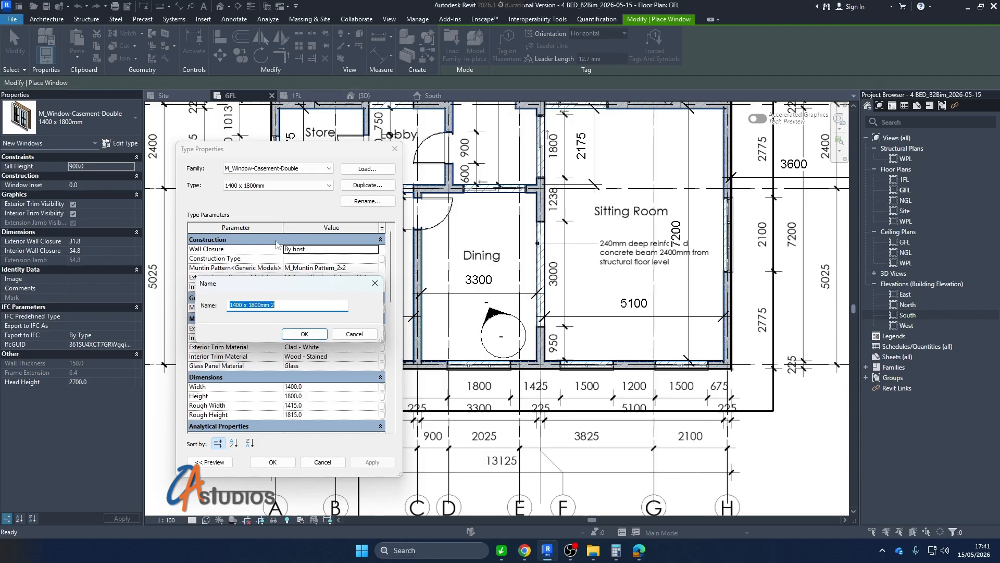
{"action": "left_click", "coordinate": [290, 304]}
{"action": "left_click_drag", "start_coordinate": [272, 304], "coordinate": [164, 307]}
{"action": "type", "text": "1"}
{"action": "left_click", "coordinate": [254, 306]}
{"action": "left_click", "coordinate": [305, 334]}
Set the W1800 x H1200_W1 window type's width to 1800 and height to 1200, and apply the changes.
{"action": "scroll", "coordinate": [319, 334], "scroll_direction": "down", "scroll_amount": 3}
{"action": "left_click", "coordinate": [319, 296]}
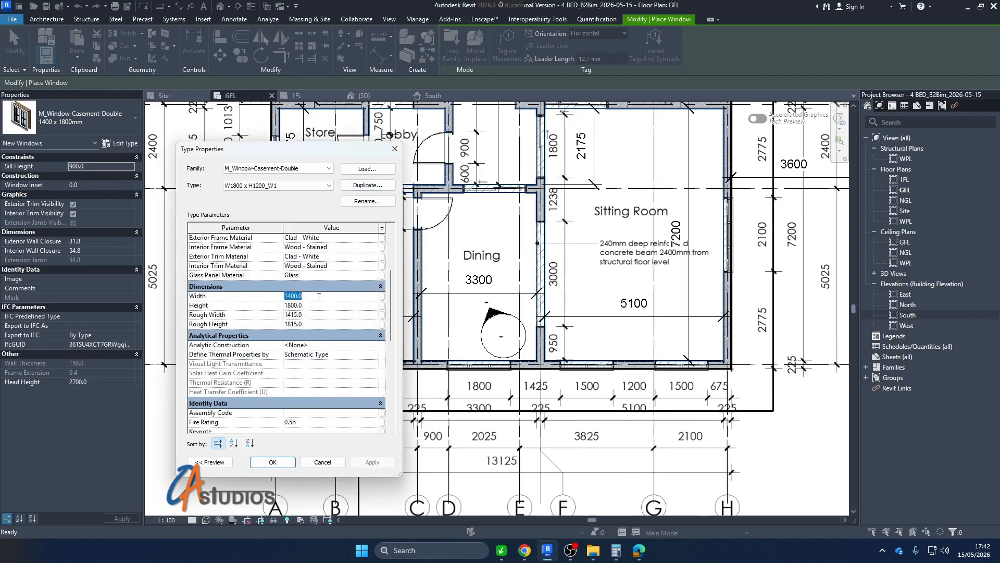
{"action": "type", "text": "1"}
{"action": "left_click", "coordinate": [312, 306]}
{"action": "type", "text": "1"}
{"action": "left_click", "coordinate": [382, 461]}
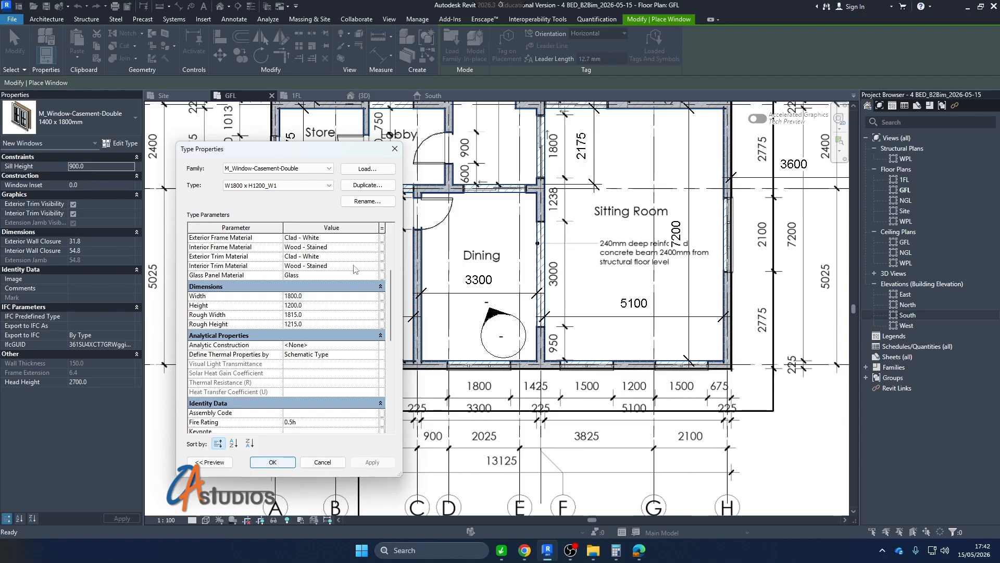
Duplicate the W1800 x H1200_W1 window type under the name W1500 x H1800_W2.
{"action": "left_click", "coordinate": [367, 185]}
{"action": "left_click", "coordinate": [240, 304]}
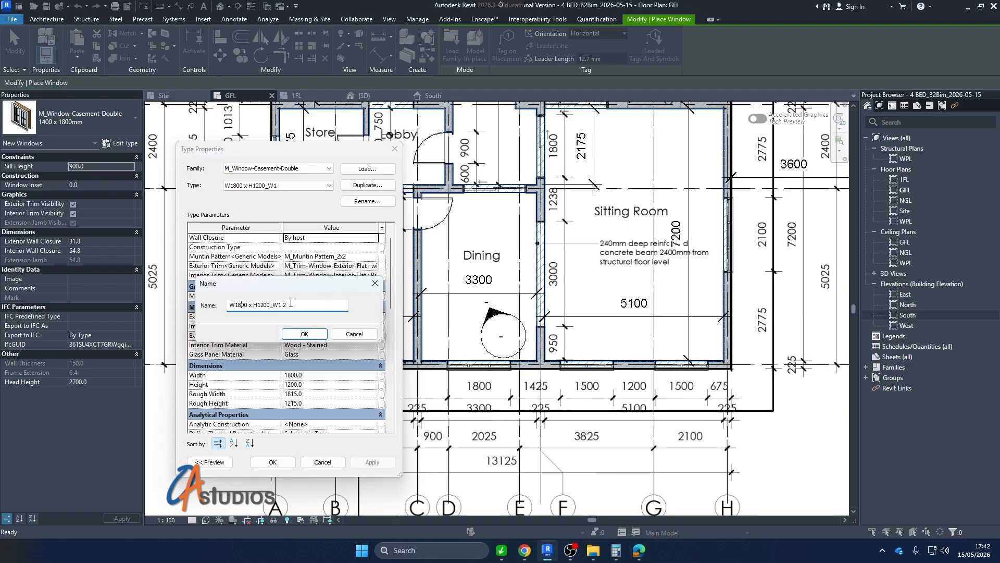
{"action": "key", "text": "BackSpace"}
{"action": "key", "text": "BackSpace"}
{"action": "type", "text": "2"}
{"action": "key", "text": "BackSpace"}
{"action": "left_click", "coordinate": [237, 305]}
{"action": "type", "text": "5"}
{"action": "left_click", "coordinate": [264, 306]}
{"action": "type", "text": "8"}
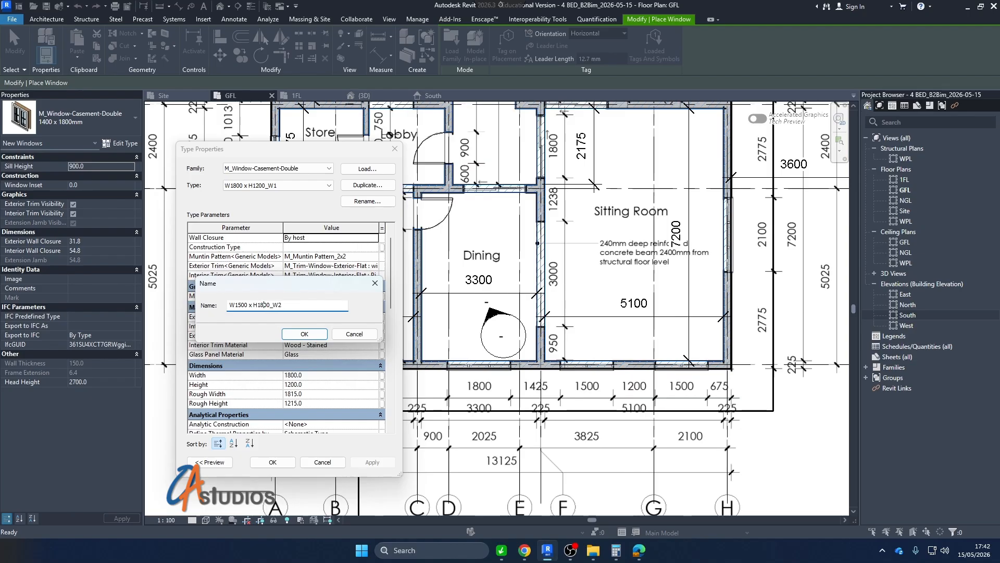
{"action": "left_click", "coordinate": [317, 336]}
Set the W1500 x H1800_W2 window type's width to 1500 and height to 1800, and apply the changes.
{"action": "left_click", "coordinate": [315, 375]}
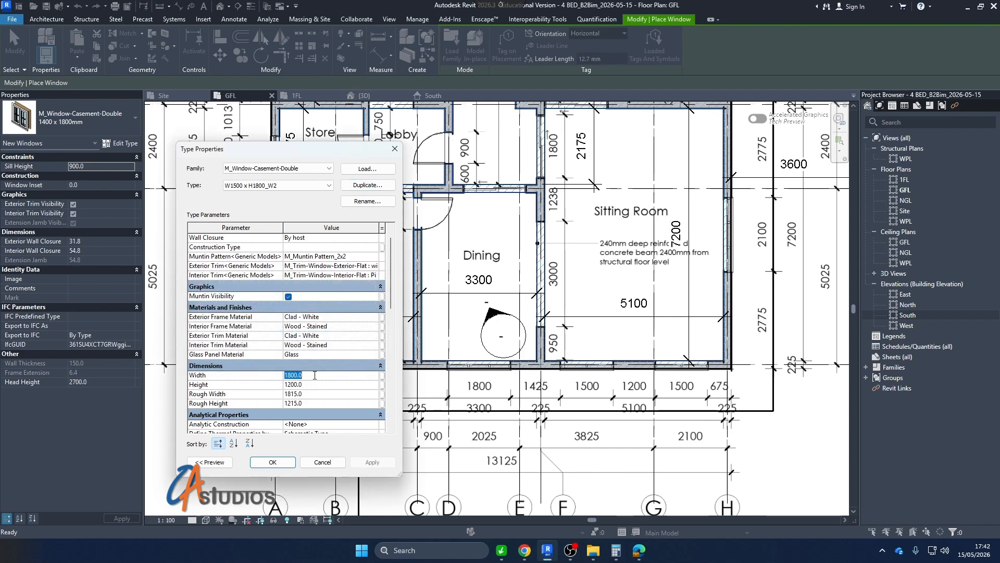
{"action": "type", "text": "1500"}
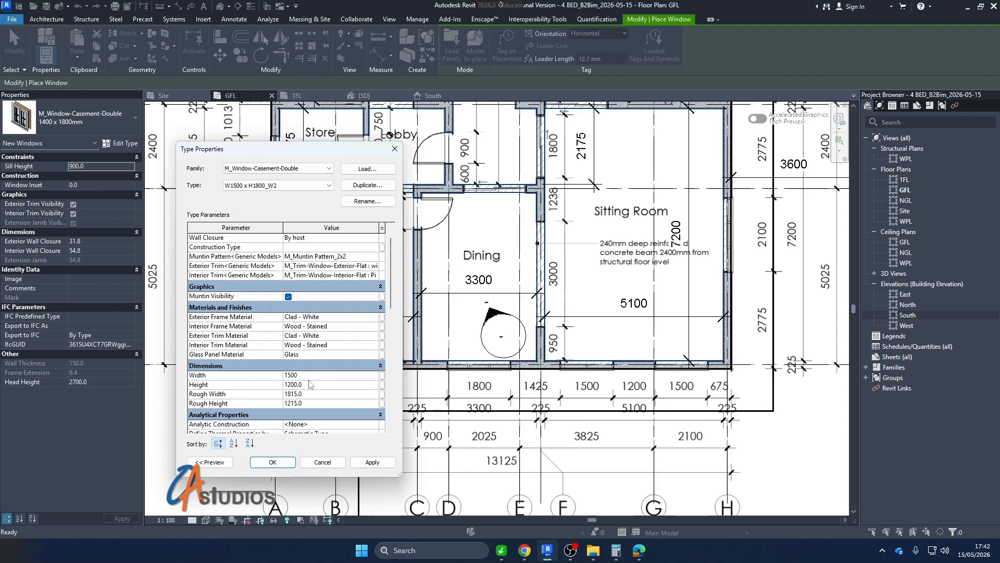
{"action": "left_click", "coordinate": [316, 384]}
{"action": "type", "text": "1800"}
{"action": "left_click", "coordinate": [374, 463]}
Duplicate the W1500 x H1800_W2 window type under the name W2100 x H1800_W3.
{"action": "left_click", "coordinate": [362, 186]}
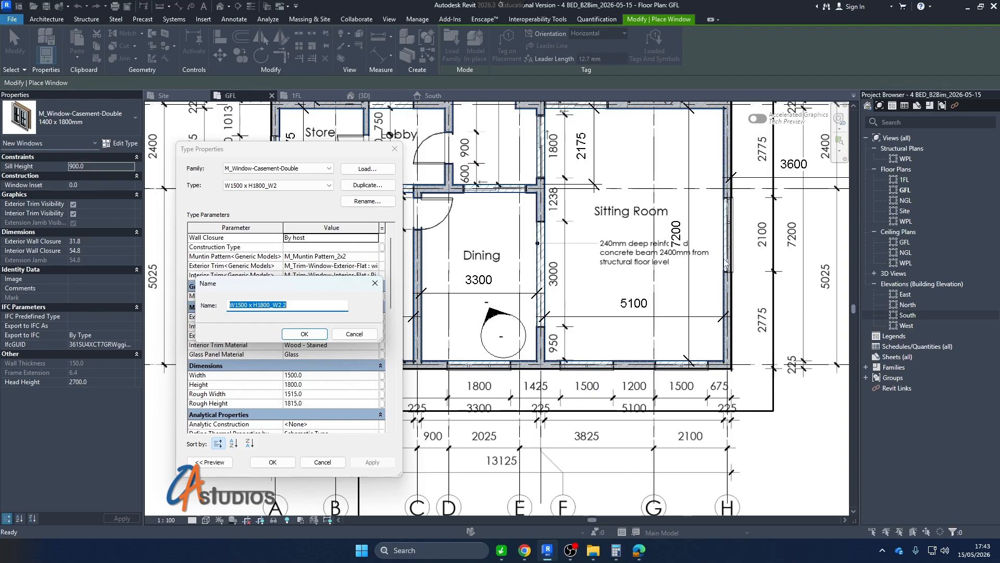
{"action": "left_click", "coordinate": [241, 306]}
{"action": "key", "text": "BackSpace"}
{"action": "type", "text": "2"}
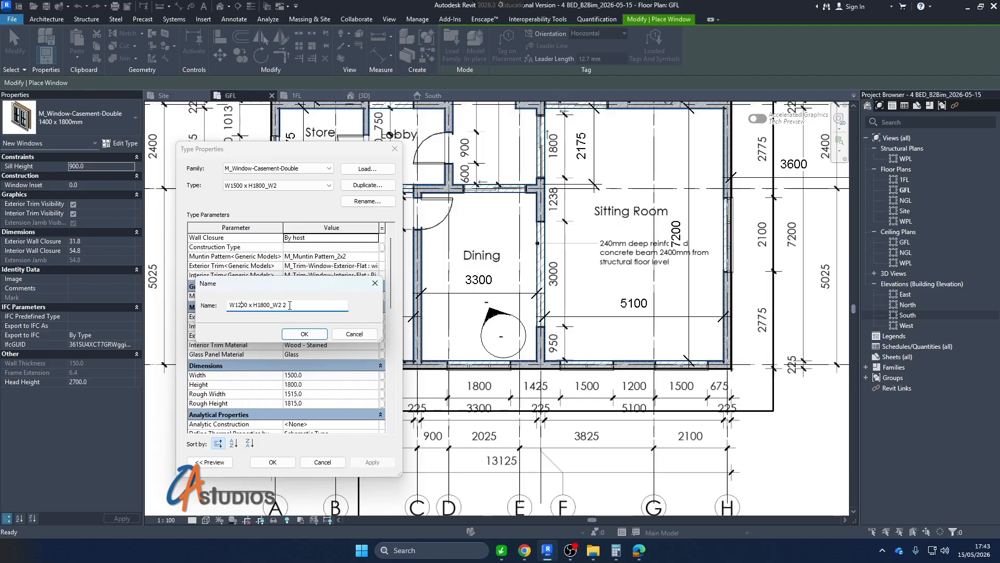
{"action": "type", "text": "3"}
{"action": "left_click", "coordinate": [303, 336]}
{"action": "key", "text": "BackSpace"}
{"action": "key", "text": "BackSpace"}
{"action": "type", "text": "21"}
{"action": "left_click", "coordinate": [316, 338]}
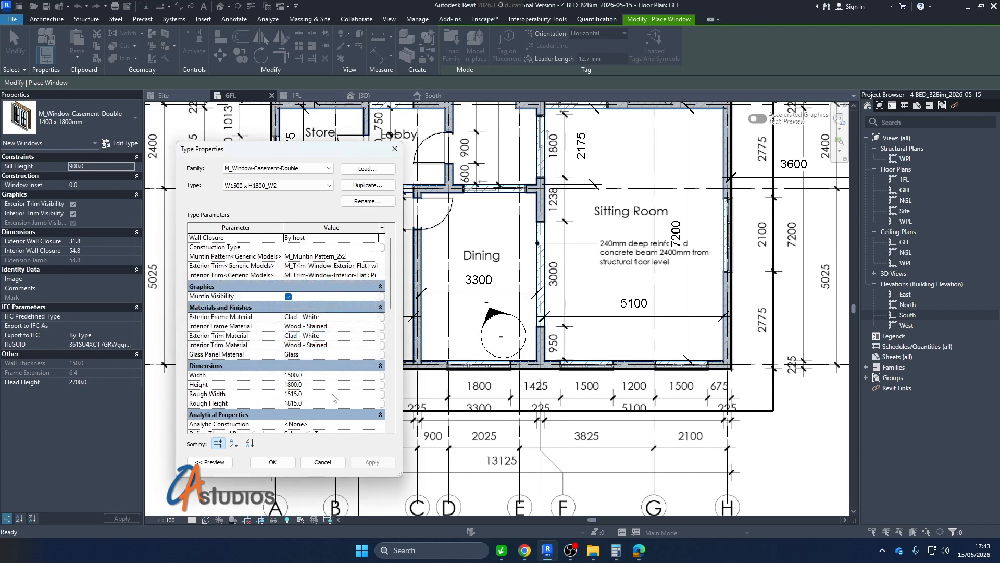
Set the W2100 x H1800_W3 type's width to 2100 and place the window in the Sitting Room's 2100 mm opening along grid H.
{"action": "left_click", "coordinate": [316, 379]}
{"action": "type", "text": "2100"}
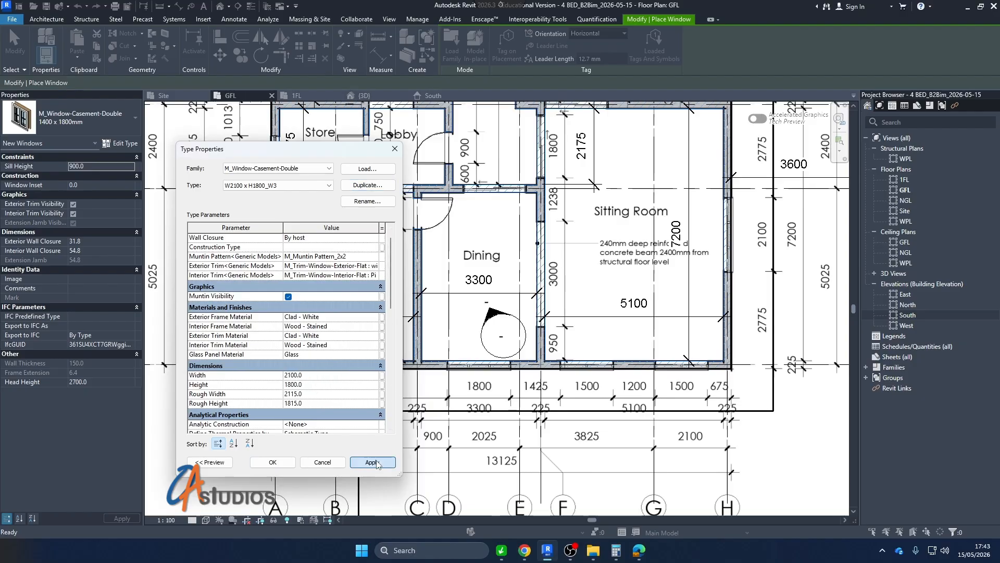
{"action": "left_click", "coordinate": [372, 463]}
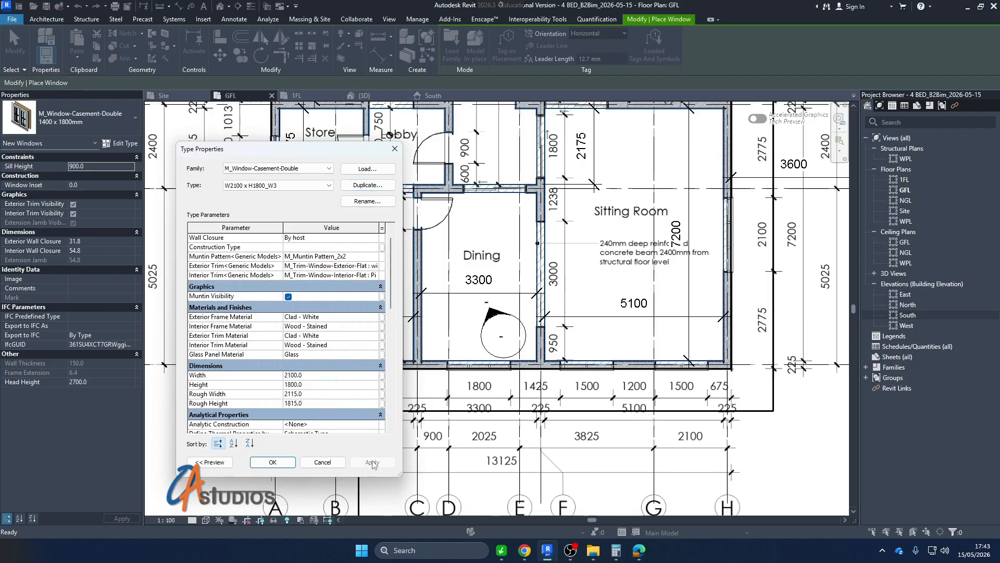
{"action": "left_click", "coordinate": [272, 462]}
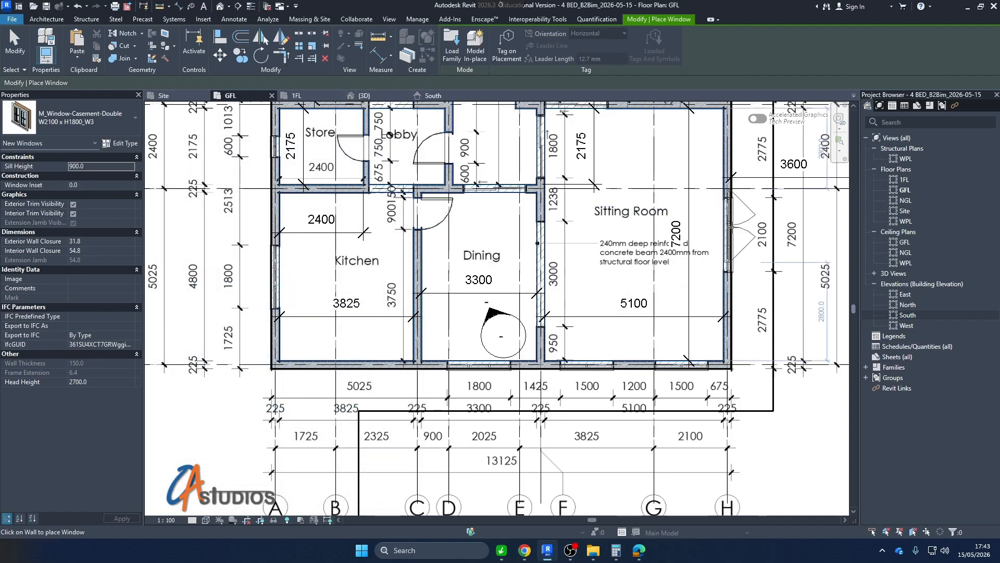
{"action": "left_click", "coordinate": [728, 273]}
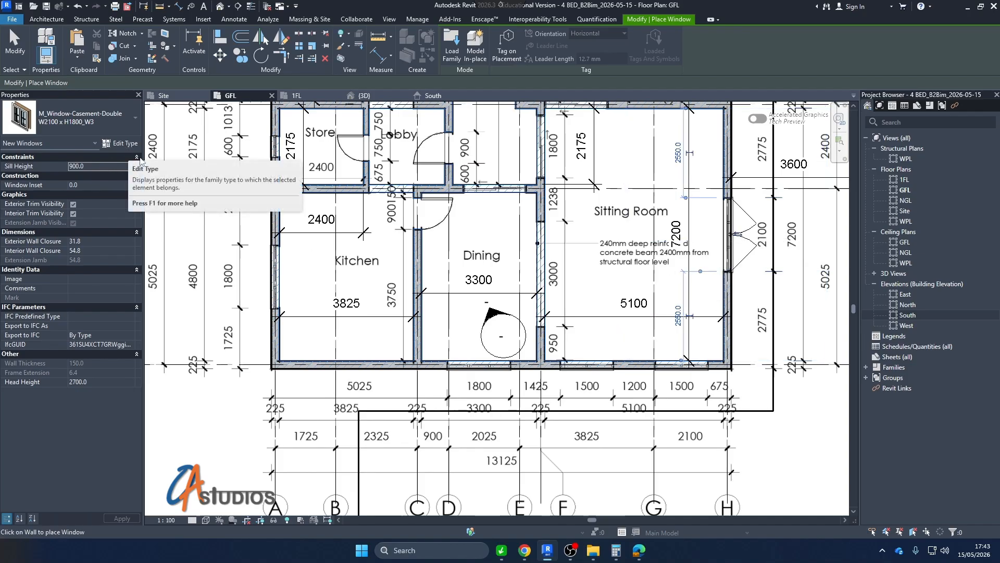
Examine the remaining window openings and their dimensions from the Kitchen up to the Guest bedroom and Study.
{"action": "scroll", "coordinate": [631, 369], "scroll_direction": "down", "scroll_amount": 2}
{"action": "scroll", "coordinate": [415, 276], "scroll_direction": "up", "scroll_amount": 3}
{"action": "scroll", "coordinate": [414, 276], "scroll_direction": "up", "scroll_amount": 1}
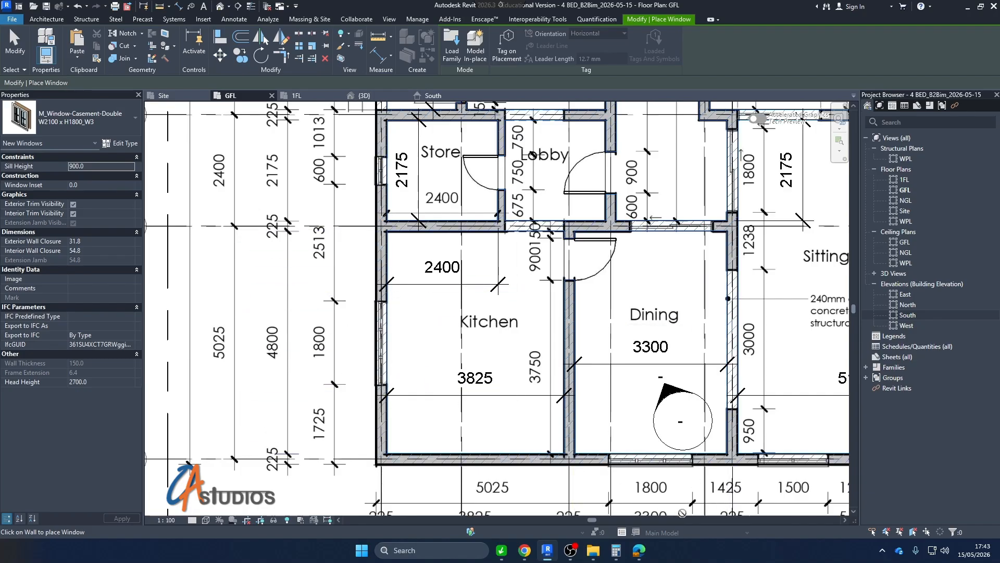
{"action": "scroll", "coordinate": [415, 397], "scroll_direction": "down", "scroll_amount": 3}
{"action": "scroll", "coordinate": [415, 190], "scroll_direction": "up", "scroll_amount": 3}
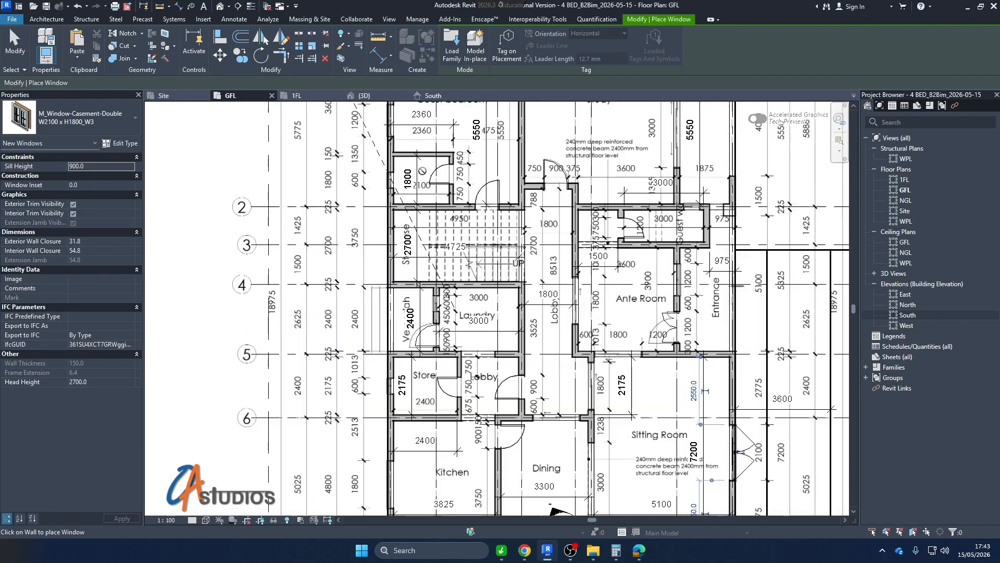
{"action": "scroll", "coordinate": [346, 284], "scroll_direction": "down", "scroll_amount": 1}
{"action": "scroll", "coordinate": [347, 284], "scroll_direction": "down", "scroll_amount": 2}
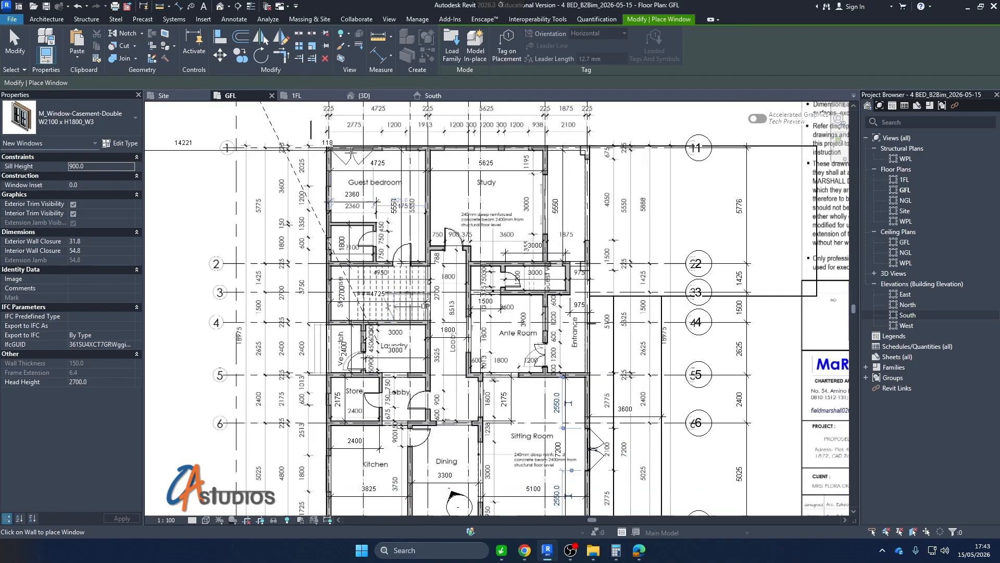
{"action": "scroll", "coordinate": [254, 175], "scroll_direction": "up", "scroll_amount": 4}
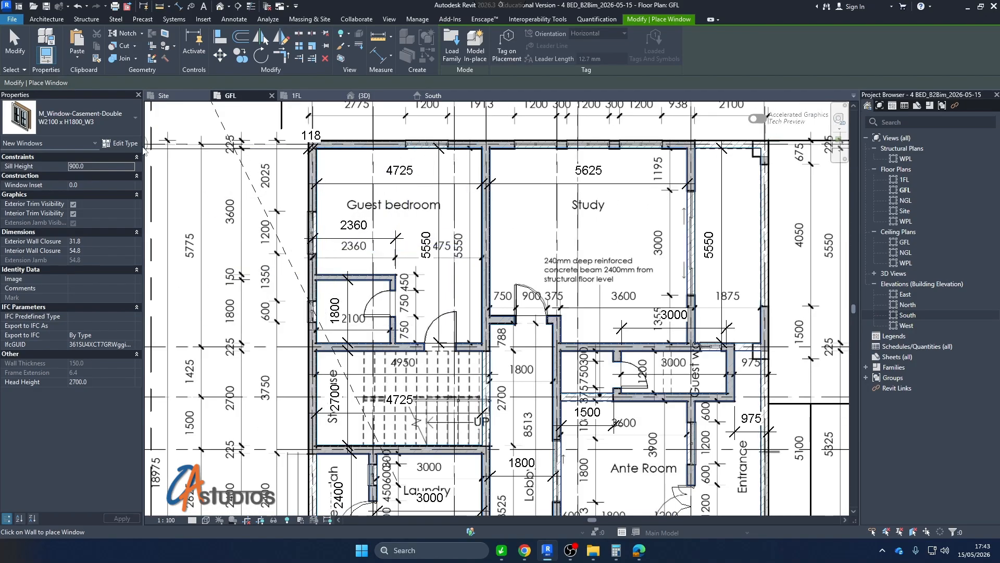
Duplicate the W2100 x H1800_W3 window type under the name W1200 x H1800_W4.
{"action": "left_click", "coordinate": [119, 144]}
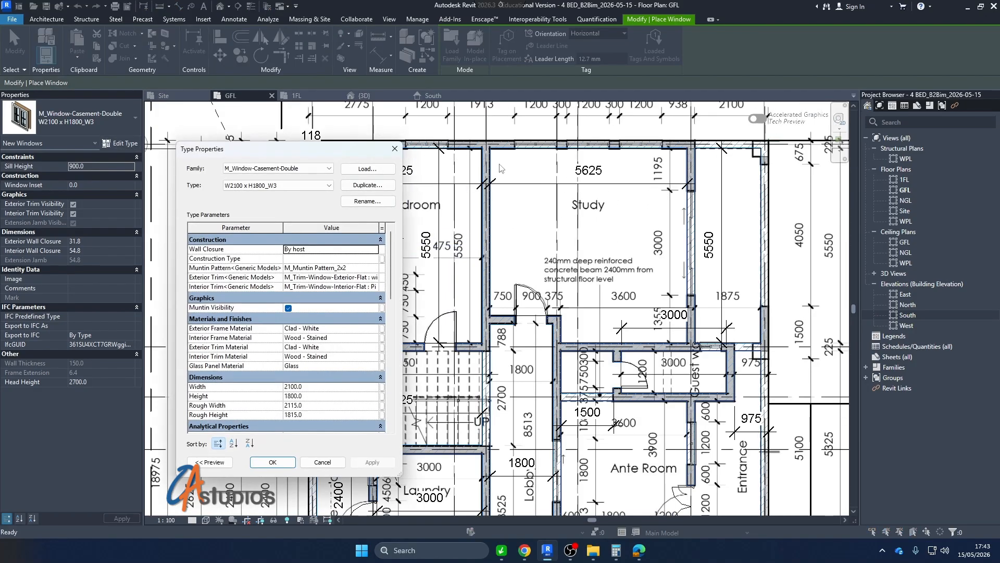
{"action": "left_click", "coordinate": [367, 185]}
{"action": "left_click", "coordinate": [242, 305]}
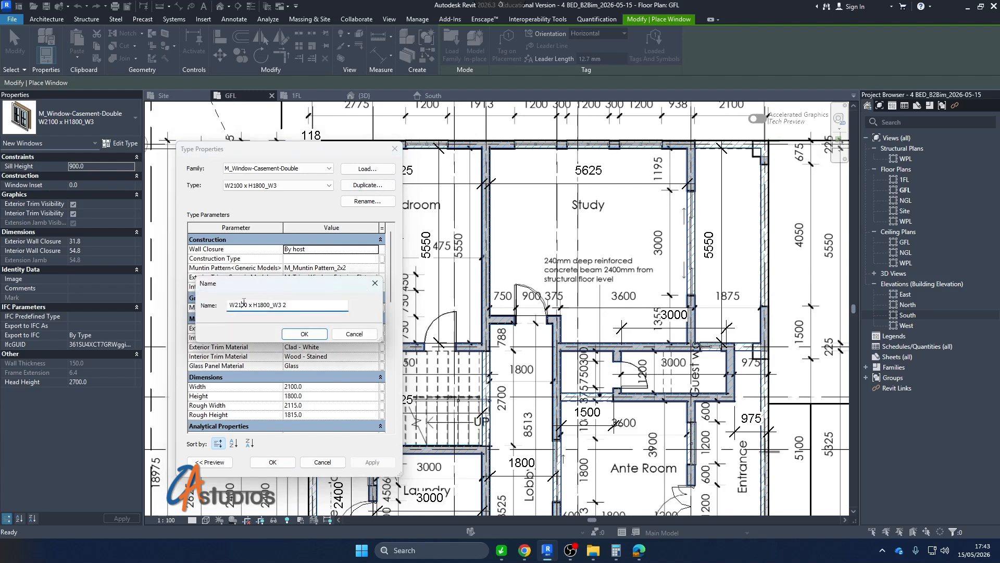
{"action": "key", "text": "BackSpace"}
{"action": "key", "text": "BackSpace"}
{"action": "type", "text": "12"}
{"action": "left_click", "coordinate": [305, 334]}
Set the W1200 x H1800_W4 window type's width to 1200 and accept the type properties.
{"action": "left_click", "coordinate": [316, 386]}
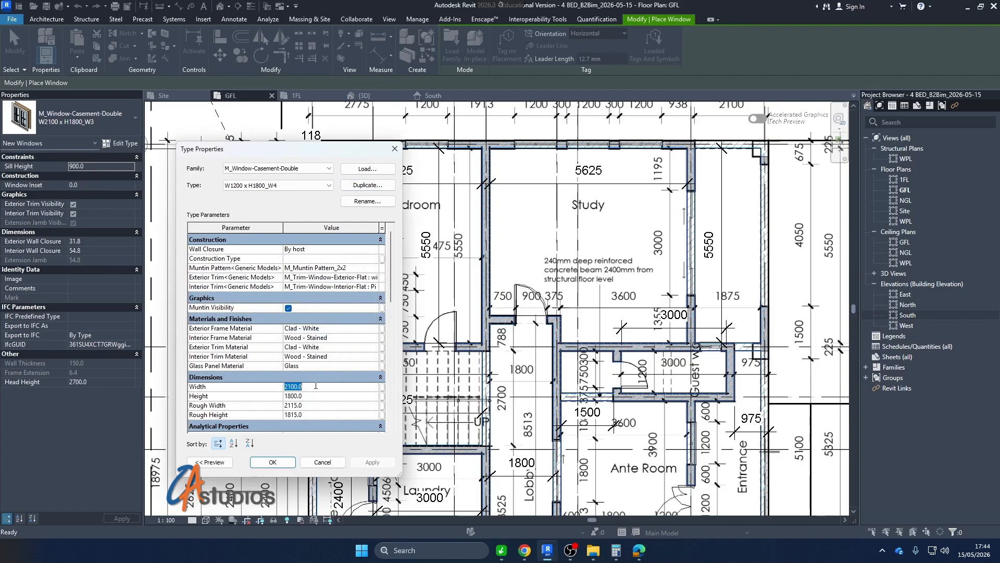
{"action": "type", "text": "1200"}
{"action": "left_click", "coordinate": [372, 463]}
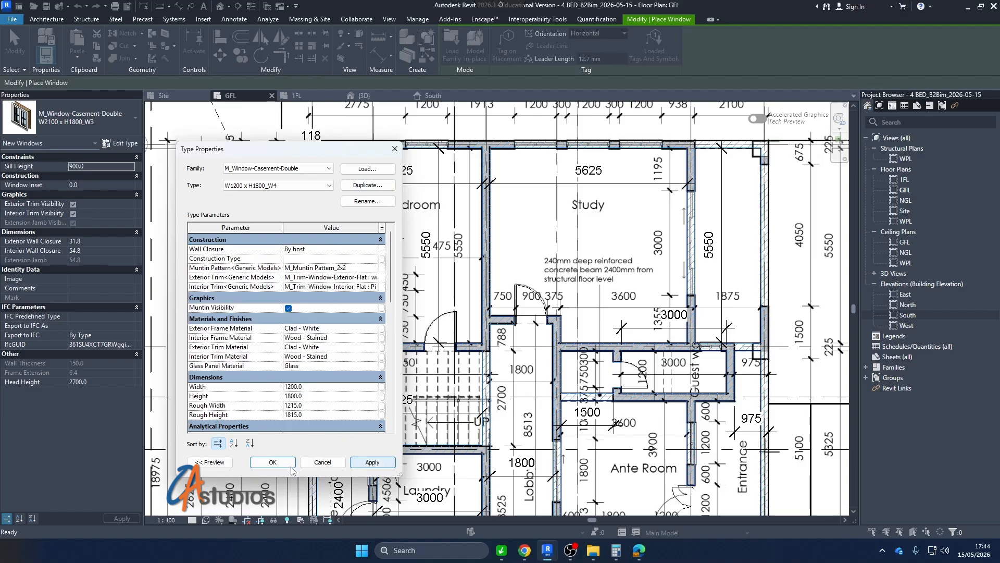
{"action": "left_click", "coordinate": [272, 462]}
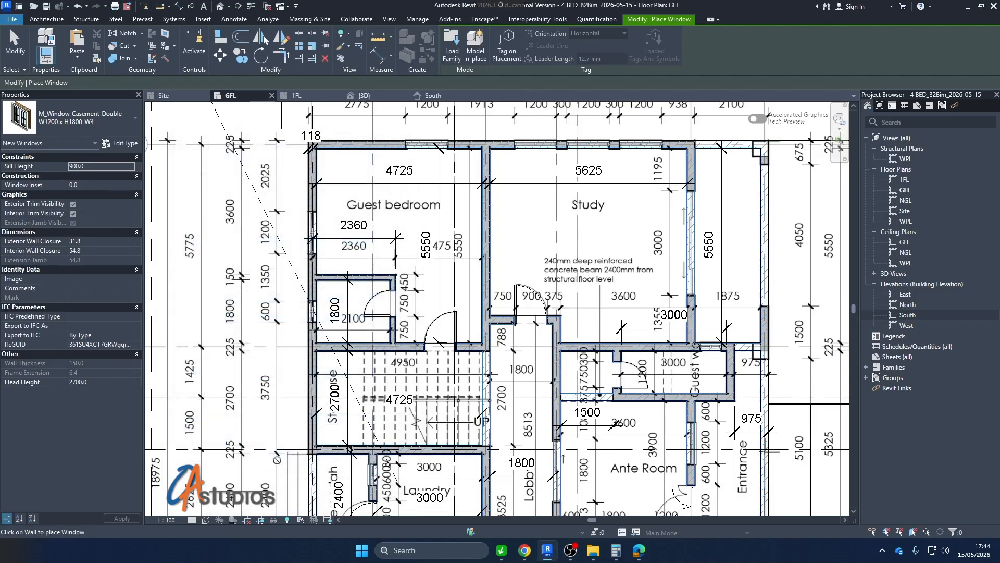
Place W1200 x H1800_W4 windows in the Guest bedroom's two 1200 mm openings, along grid A and grid 1.
{"action": "scroll", "coordinate": [294, 237], "scroll_direction": "up", "scroll_amount": 2}
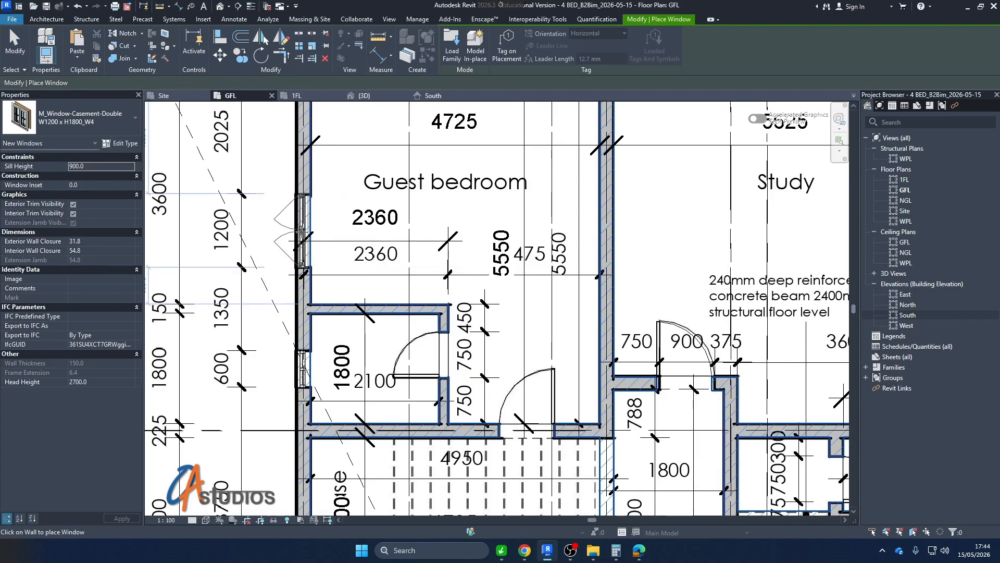
{"action": "scroll", "coordinate": [273, 266], "scroll_direction": "down", "scroll_amount": 2}
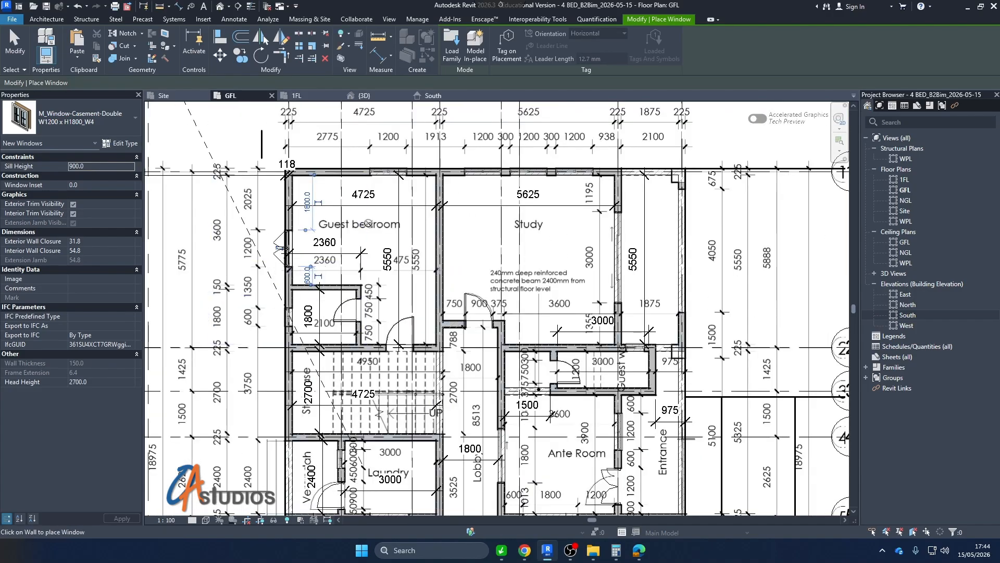
{"action": "scroll", "coordinate": [365, 214], "scroll_direction": "up", "scroll_amount": 2}
{"action": "scroll", "coordinate": [365, 214], "scroll_direction": "up", "scroll_amount": 1}
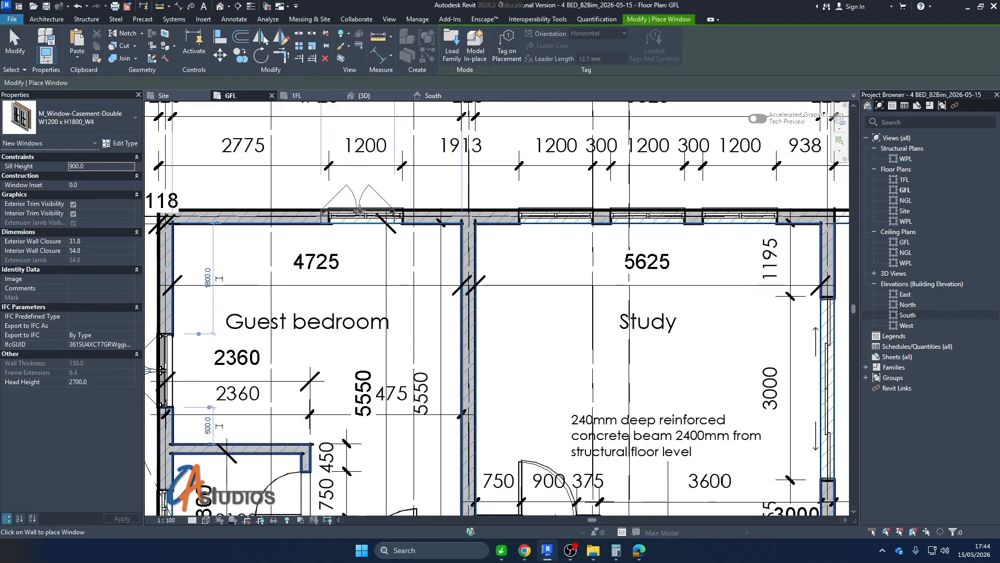
{"action": "scroll", "coordinate": [363, 211], "scroll_direction": "up", "scroll_amount": 1}
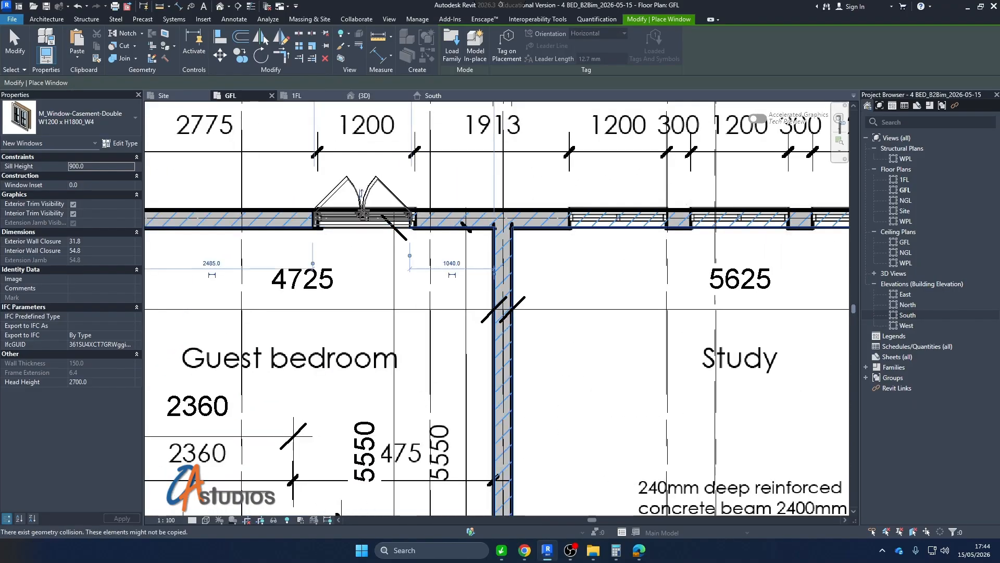
{"action": "scroll", "coordinate": [363, 213], "scroll_direction": "down", "scroll_amount": 3}
{"action": "scroll", "coordinate": [500, 202], "scroll_direction": "up", "scroll_amount": 2}
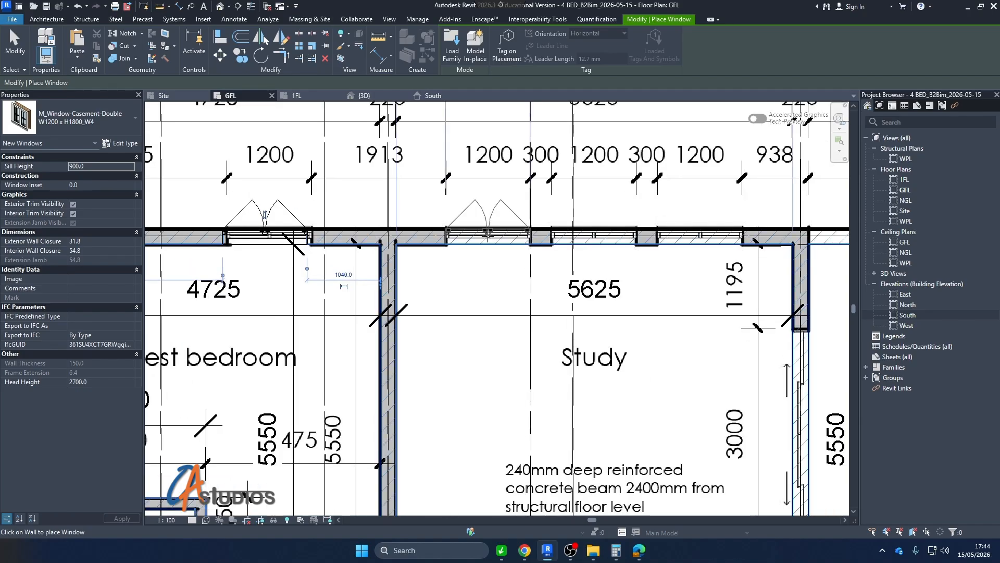
Place W1200 x H1800_W4 windows in the three 1200 mm openings of the Study's exterior wall along grid 1.
{"action": "left_click", "coordinate": [488, 235]}
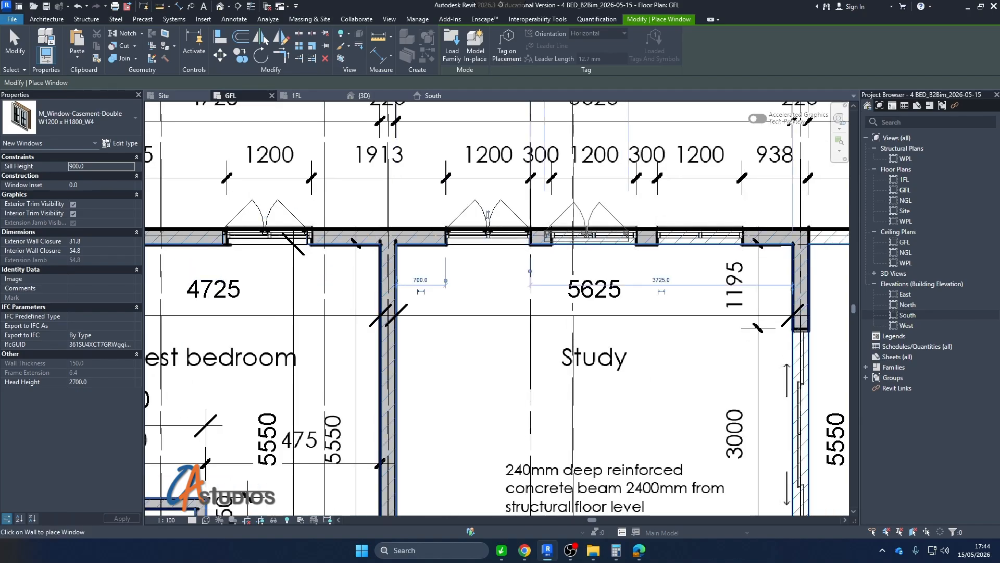
{"action": "left_click", "coordinate": [594, 234]}
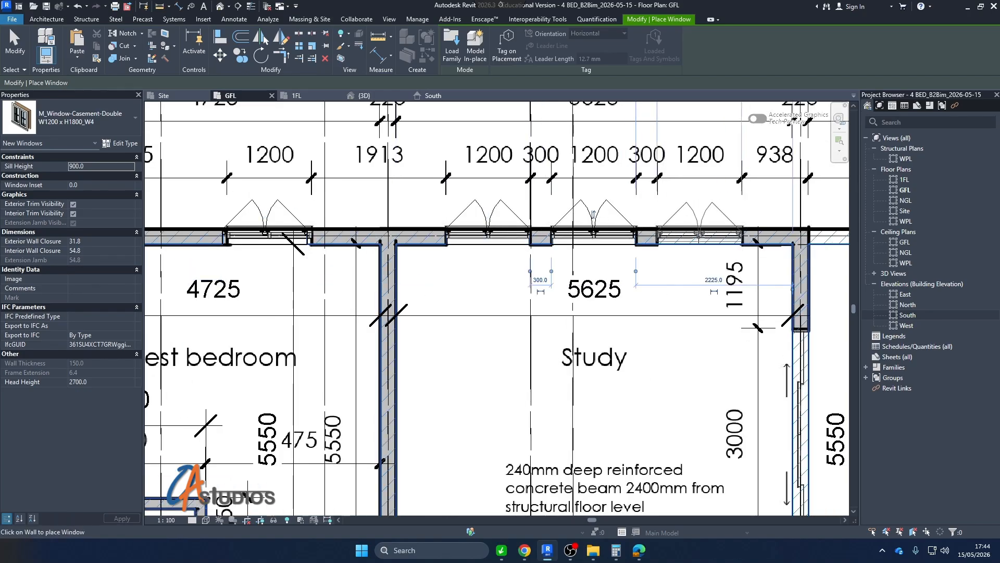
{"action": "scroll", "coordinate": [505, 164], "scroll_direction": "down", "scroll_amount": 5}
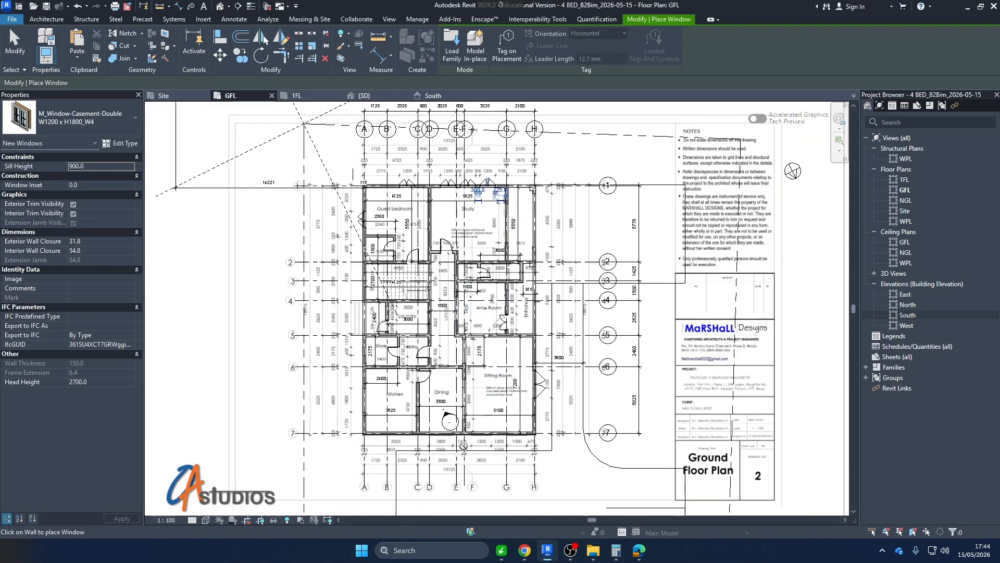
Choose the W1800 x H1200_W1 window type and place it in the Dining room's 1800 mm opening along grid 7.
{"action": "scroll", "coordinate": [440, 447], "scroll_direction": "up", "scroll_amount": 5}
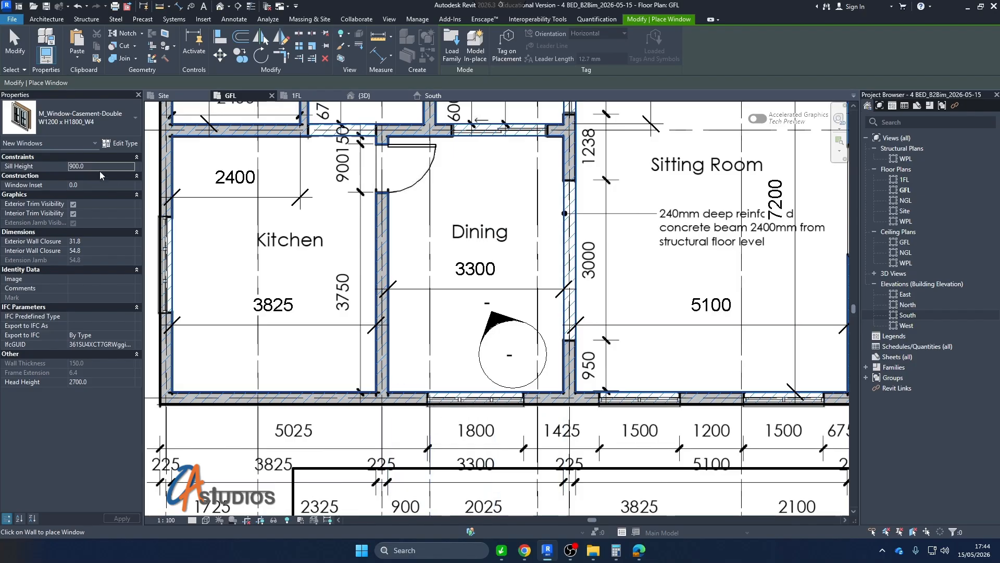
{"action": "left_click", "coordinate": [107, 129]}
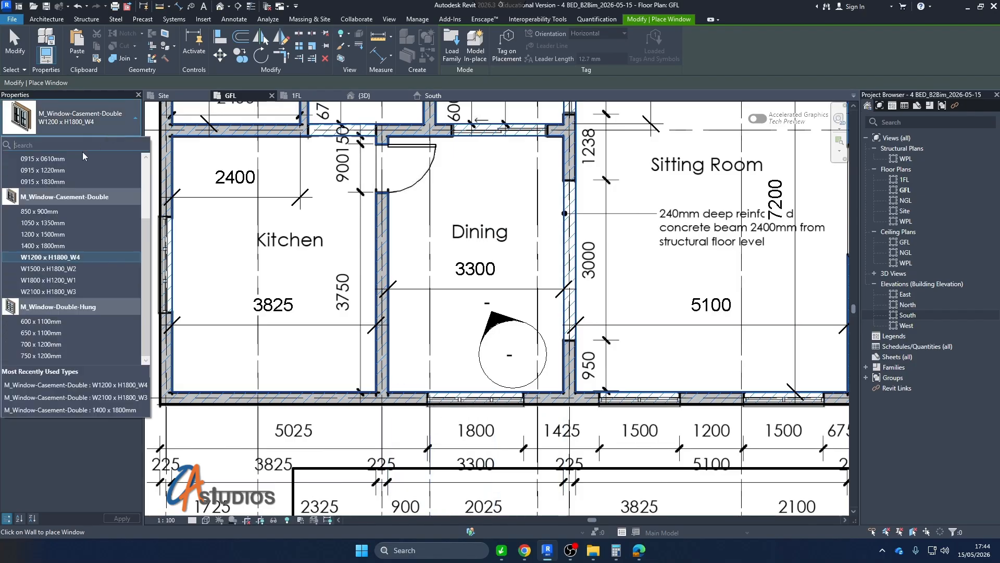
{"action": "left_click", "coordinate": [78, 280]}
{"action": "scroll", "coordinate": [476, 398], "scroll_direction": "up", "scroll_amount": 3}
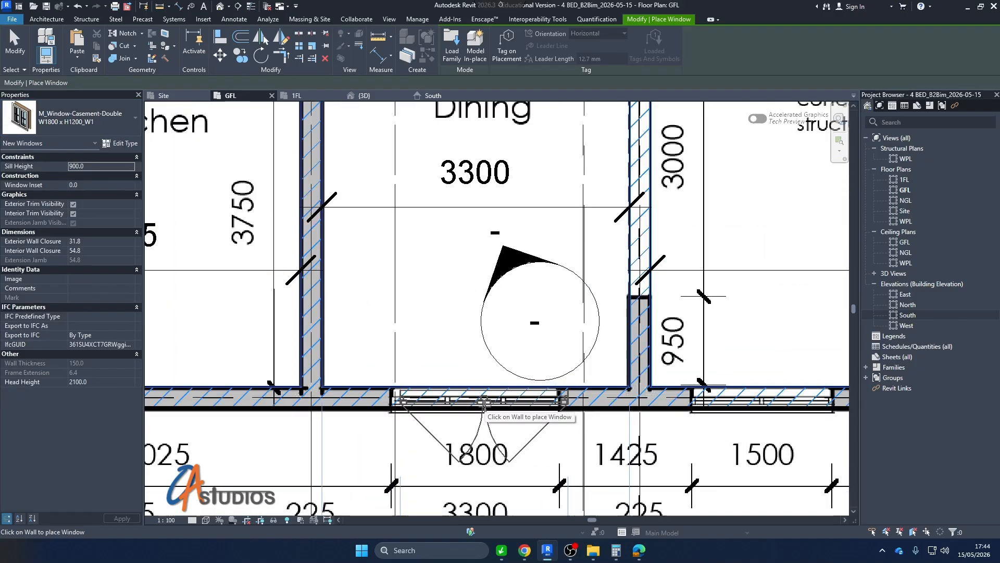
{"action": "left_click", "coordinate": [475, 403]}
{"action": "scroll", "coordinate": [521, 365], "scroll_direction": "down", "scroll_amount": 4}
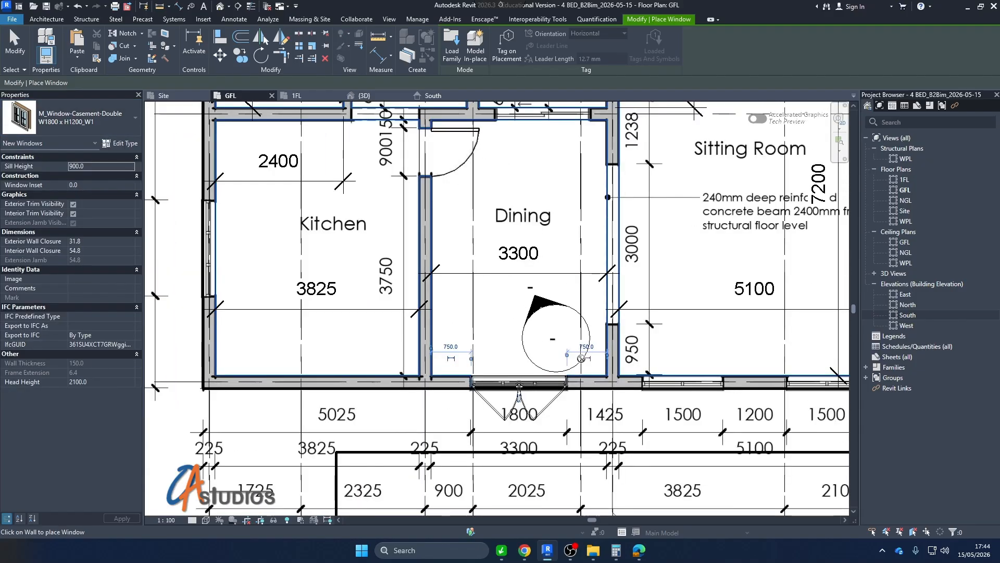
Place a W1800 x H1200_W1 window in the Kitchen's 1800 mm opening along grid A.
{"action": "scroll", "coordinate": [300, 266], "scroll_direction": "up", "scroll_amount": 3}
{"action": "scroll", "coordinate": [300, 265], "scroll_direction": "up", "scroll_amount": 1}
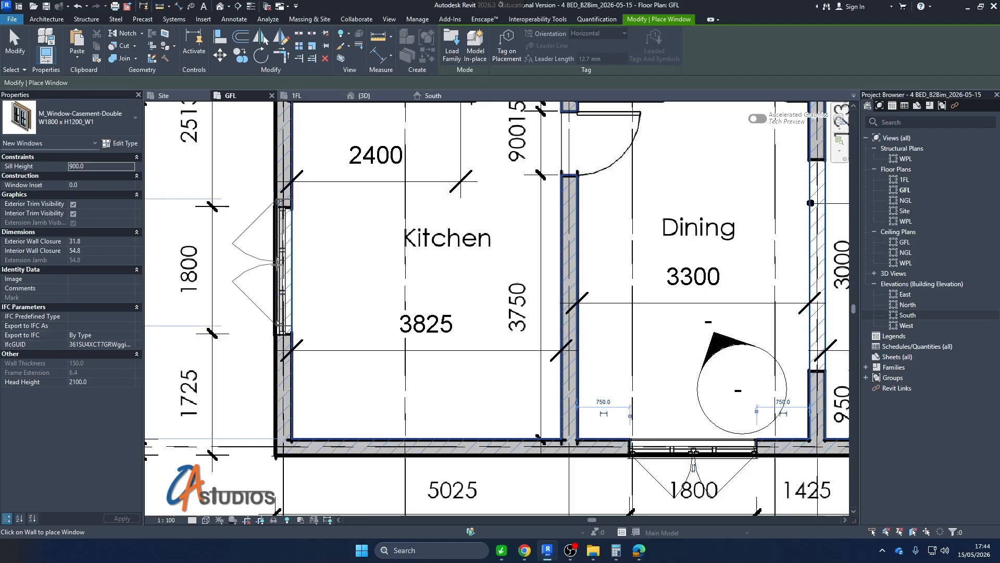
{"action": "left_click", "coordinate": [284, 270]}
{"action": "scroll", "coordinate": [312, 291], "scroll_direction": "down", "scroll_amount": 5}
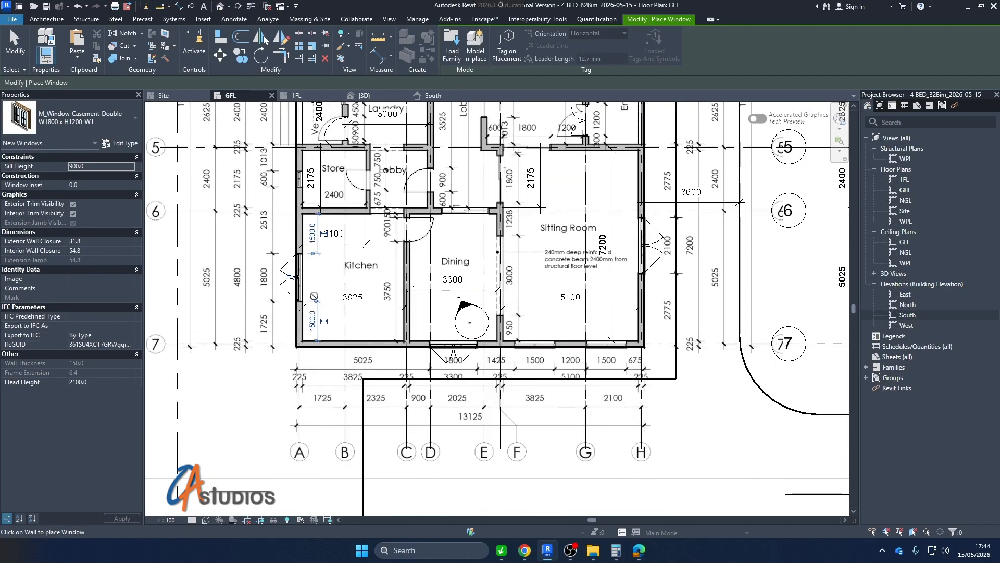
Open the 1FL floor plan and examine the window openings around its rooms.
{"action": "scroll", "coordinate": [334, 234], "scroll_direction": "up", "scroll_amount": 4}
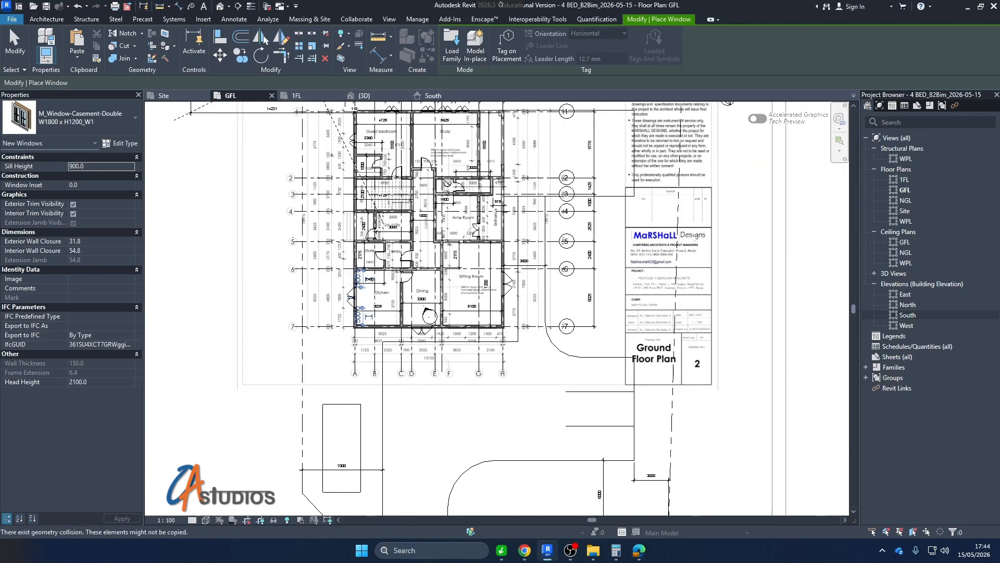
{"action": "left_click", "coordinate": [304, 99]}
{"action": "scroll", "coordinate": [368, 275], "scroll_direction": "up", "scroll_amount": 5}
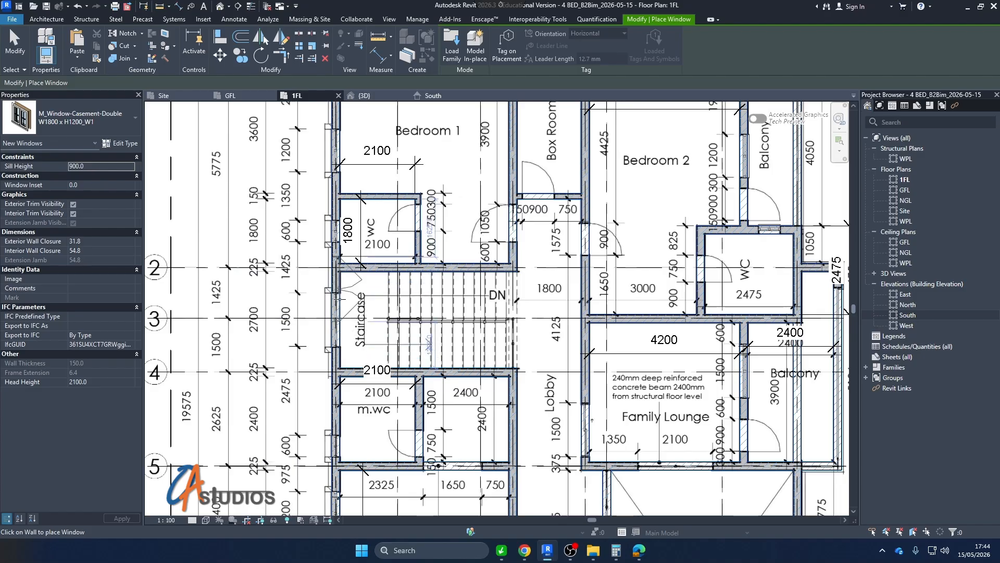
{"action": "scroll", "coordinate": [355, 295], "scroll_direction": "down", "scroll_amount": 3}
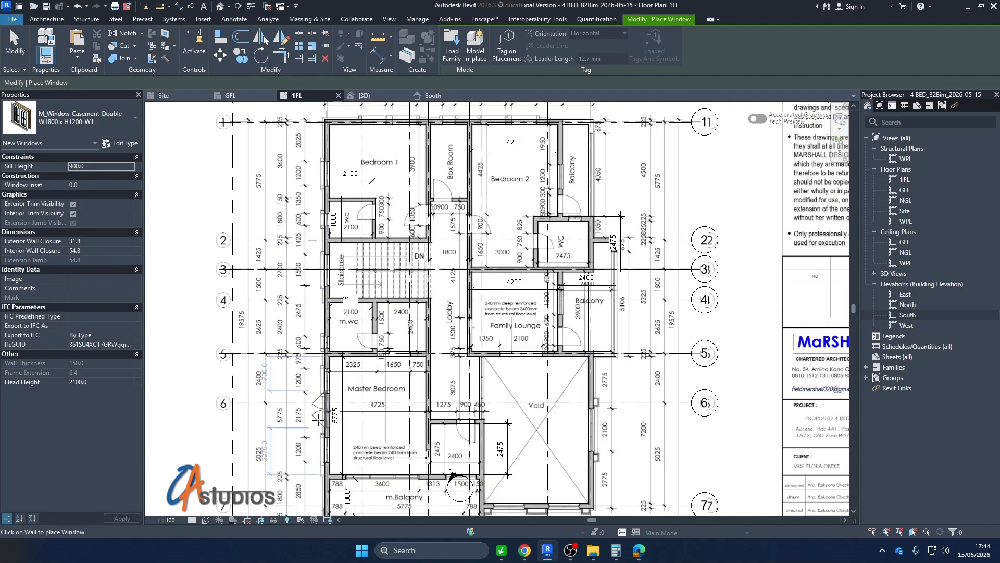
Examine the first floor's openings from the Master Bedroom and Family Lounge up to Bedrooms 1 and 2 against the available casement window types.
{"action": "scroll", "coordinate": [291, 302], "scroll_direction": "up", "scroll_amount": 4}
{"action": "scroll", "coordinate": [307, 380], "scroll_direction": "down", "scroll_amount": 1}
{"action": "scroll", "coordinate": [410, 412], "scroll_direction": "up", "scroll_amount": 2}
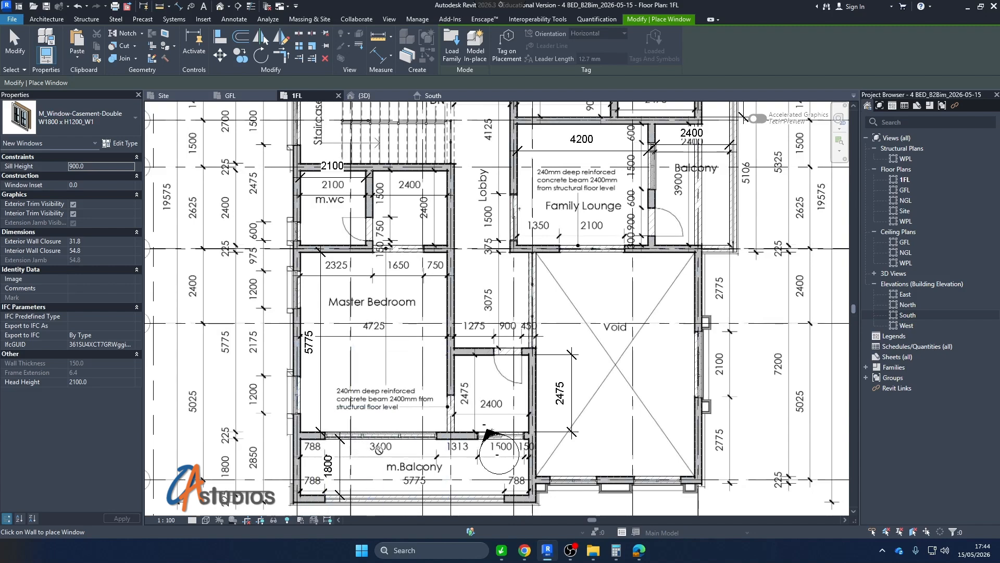
{"action": "scroll", "coordinate": [392, 454], "scroll_direction": "up", "scroll_amount": 3}
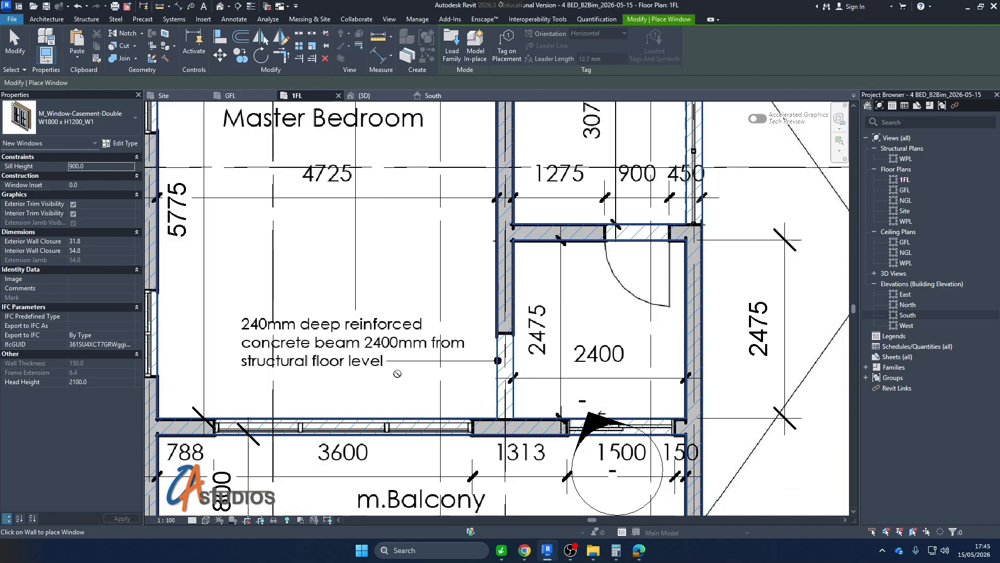
{"action": "scroll", "coordinate": [398, 374], "scroll_direction": "down", "scroll_amount": 2}
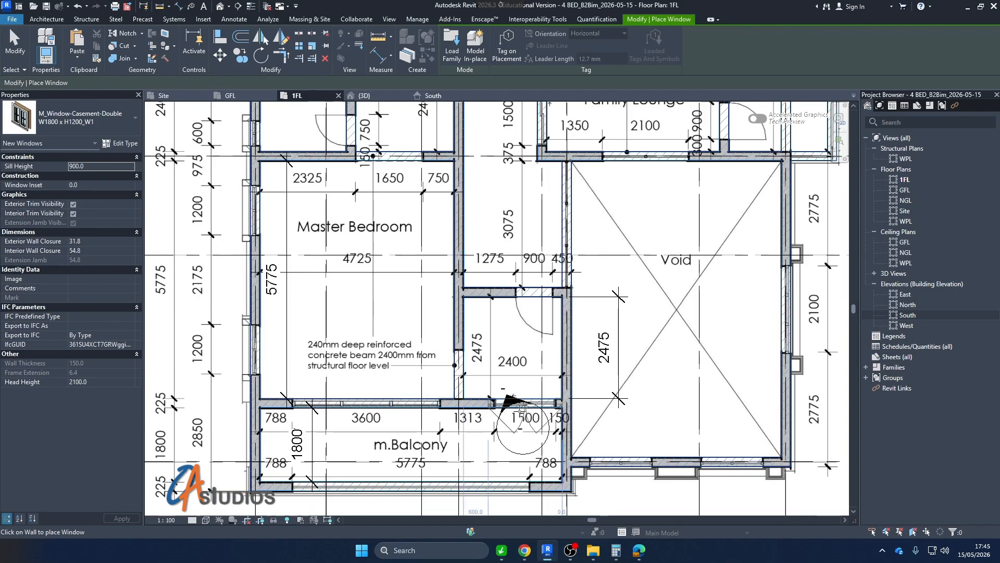
{"action": "scroll", "coordinate": [368, 397], "scroll_direction": "up", "scroll_amount": 3}
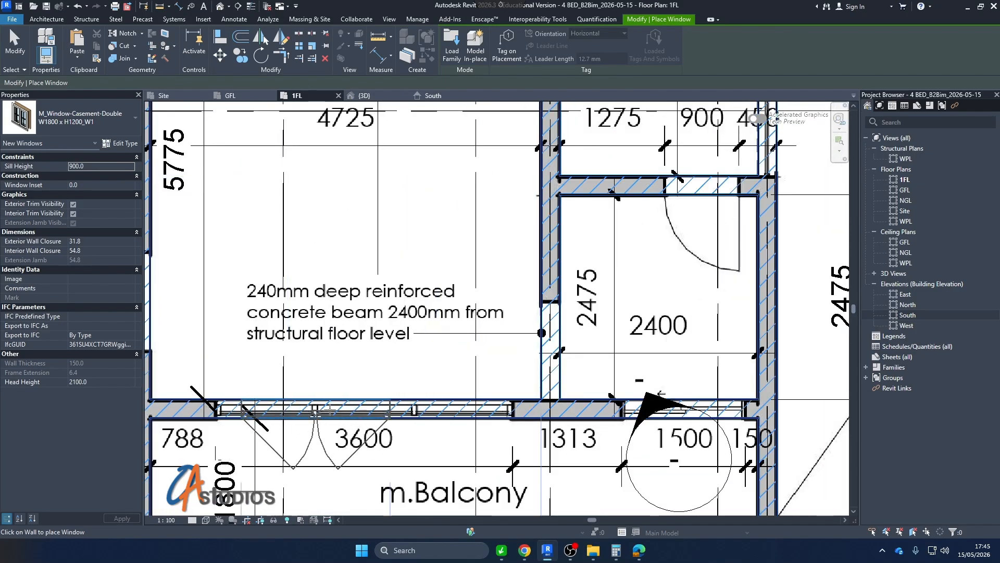
{"action": "scroll", "coordinate": [290, 401], "scroll_direction": "down", "scroll_amount": 3}
{"action": "scroll", "coordinate": [290, 401], "scroll_direction": "down", "scroll_amount": 1}
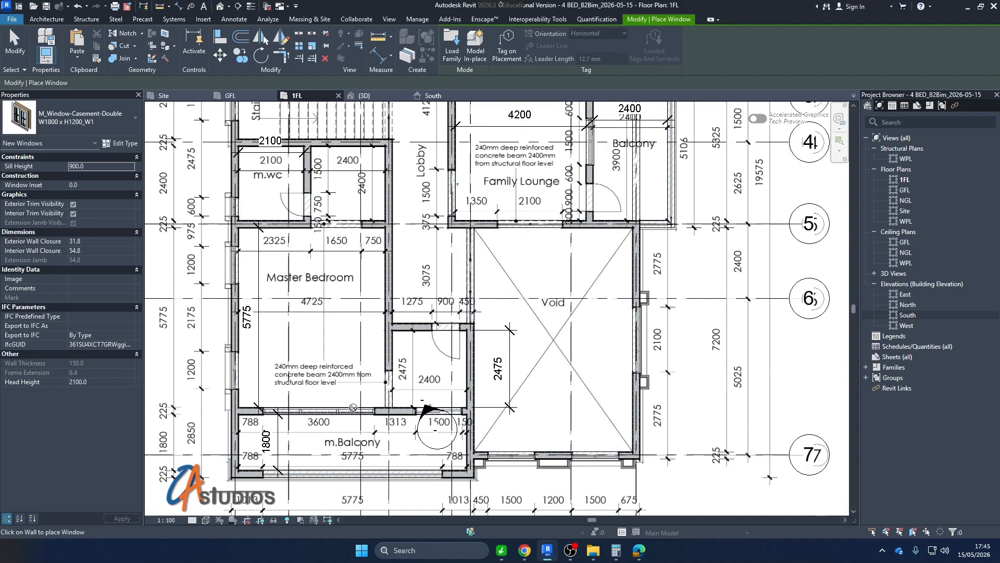
{"action": "scroll", "coordinate": [417, 296], "scroll_direction": "down", "scroll_amount": 1}
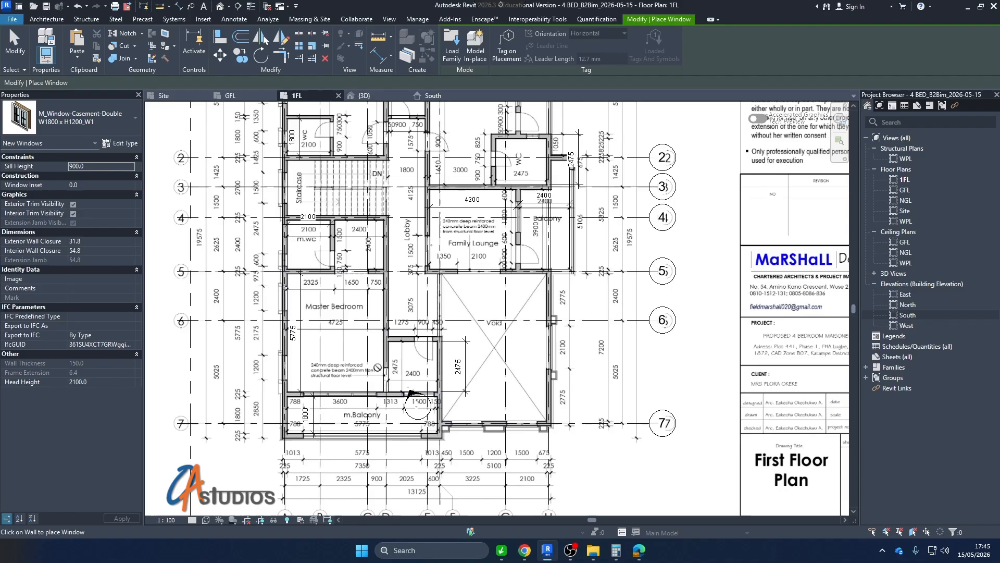
{"action": "scroll", "coordinate": [521, 229], "scroll_direction": "up", "scroll_amount": 1}
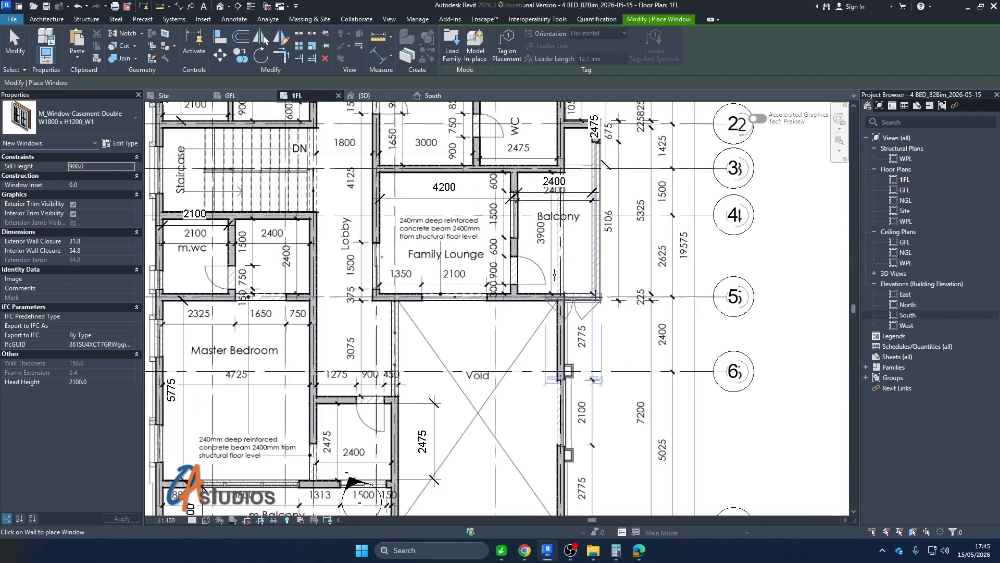
{"action": "scroll", "coordinate": [532, 219], "scroll_direction": "up", "scroll_amount": 1}
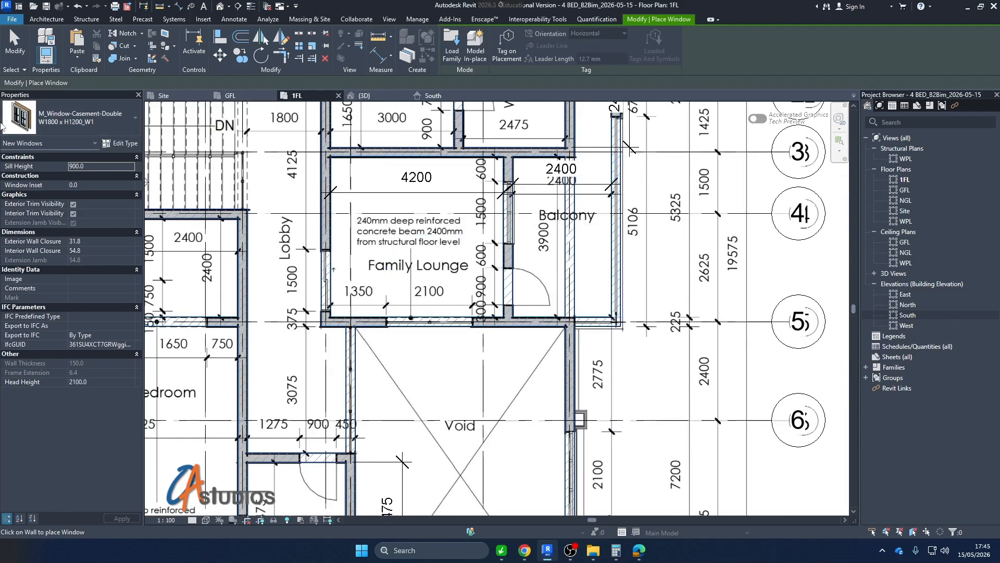
{"action": "left_click", "coordinate": [84, 119]}
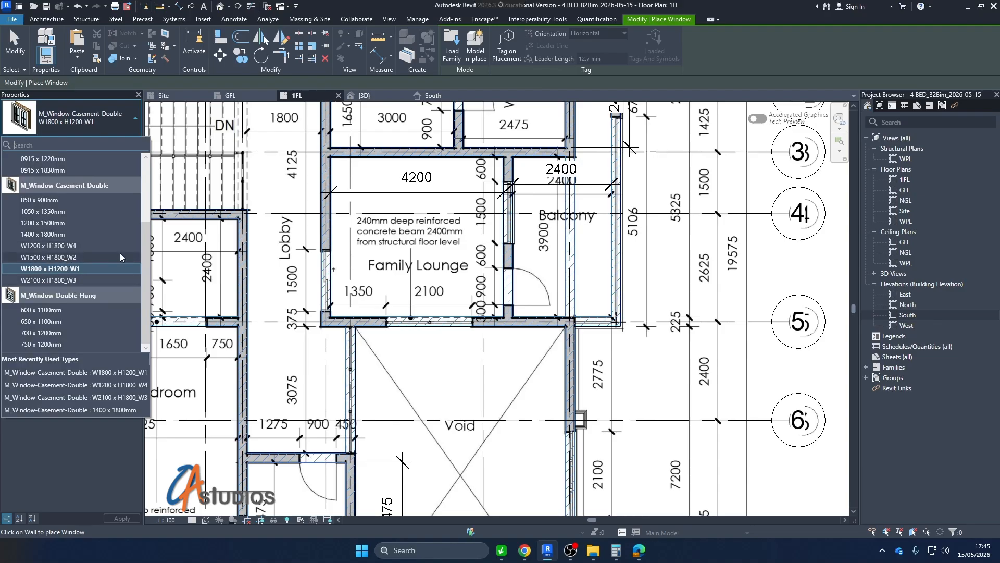
{"action": "scroll", "coordinate": [483, 377], "scroll_direction": "down", "scroll_amount": 3}
{"action": "scroll", "coordinate": [592, 286], "scroll_direction": "down", "scroll_amount": 4}
{"action": "scroll", "coordinate": [572, 222], "scroll_direction": "up", "scroll_amount": 3}
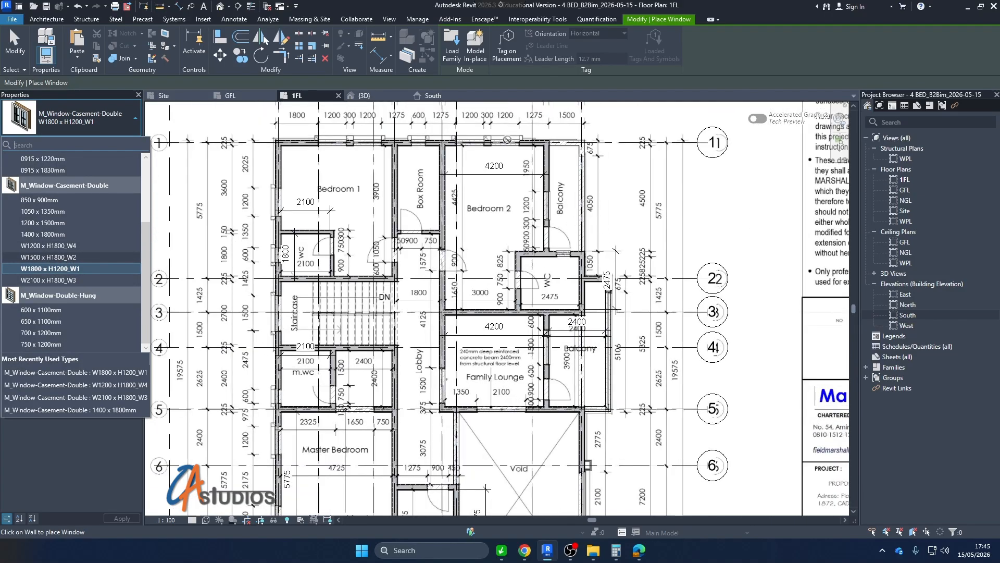
{"action": "scroll", "coordinate": [420, 153], "scroll_direction": "up", "scroll_amount": 3}
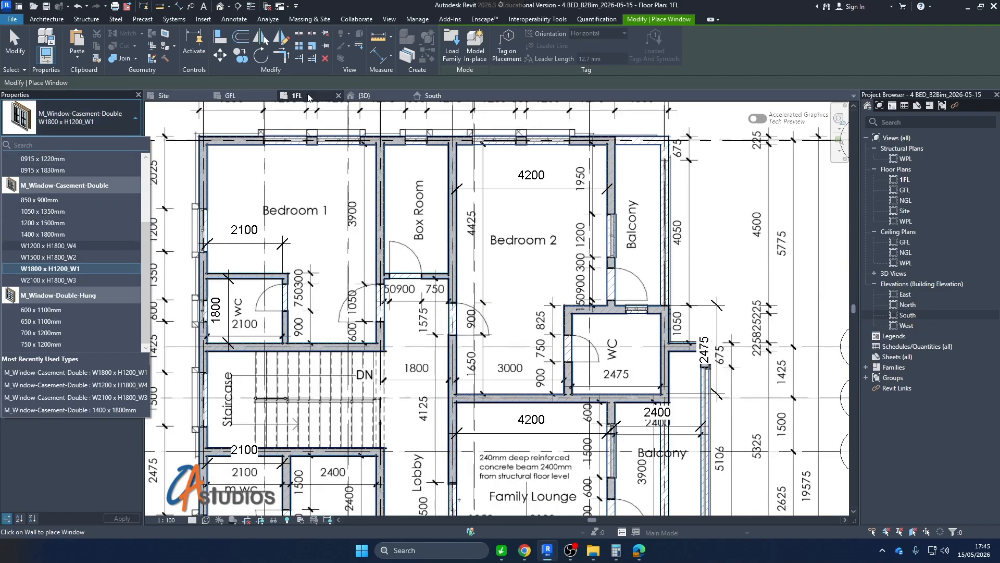
Return to the GFL floor plan and duplicate the W1800 x H1200_W1 casement window type as W600 x H1200_W5.
{"action": "left_click", "coordinate": [231, 95]}
{"action": "left_click", "coordinate": [121, 143]}
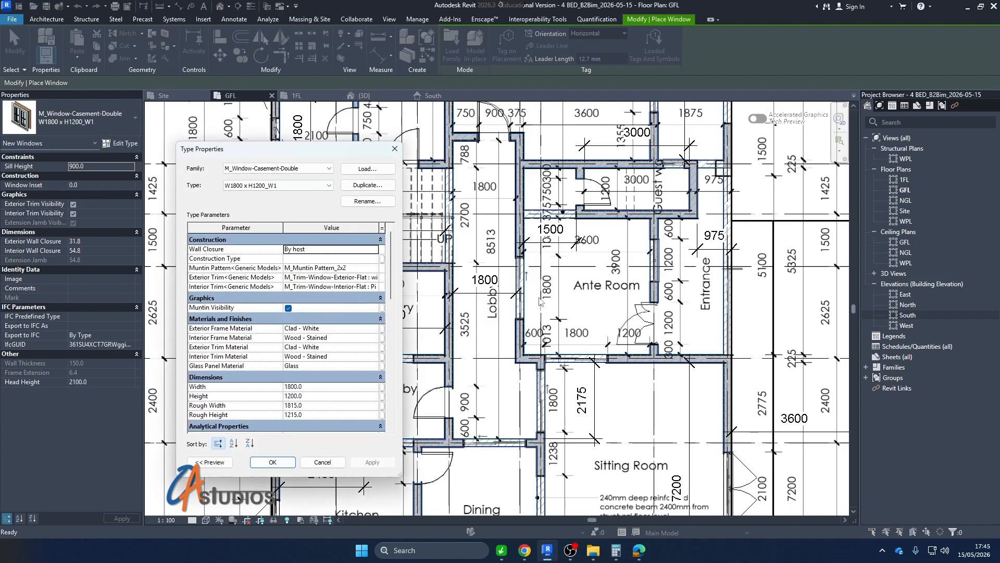
{"action": "left_click", "coordinate": [361, 186]}
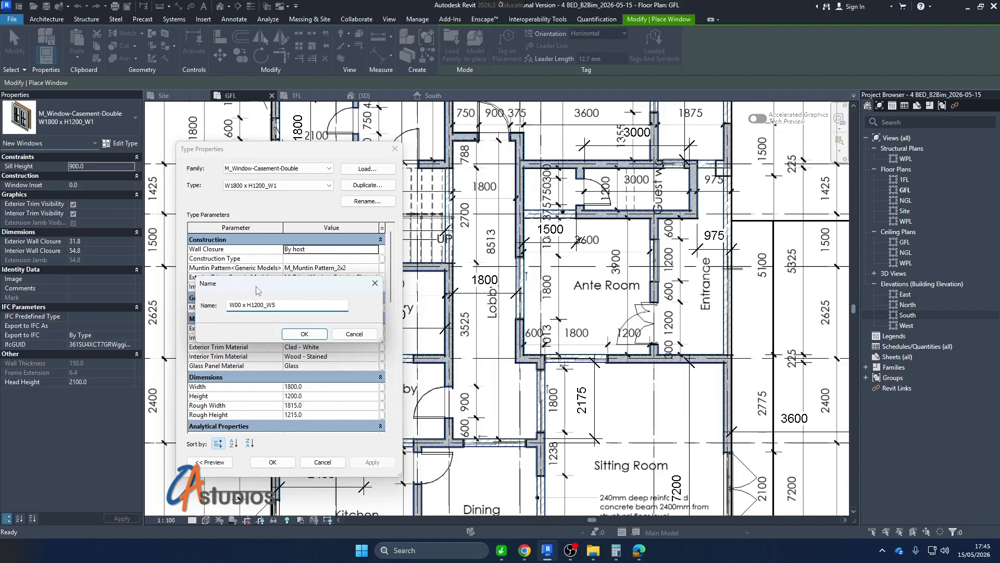
{"action": "left_click", "coordinate": [304, 334]}
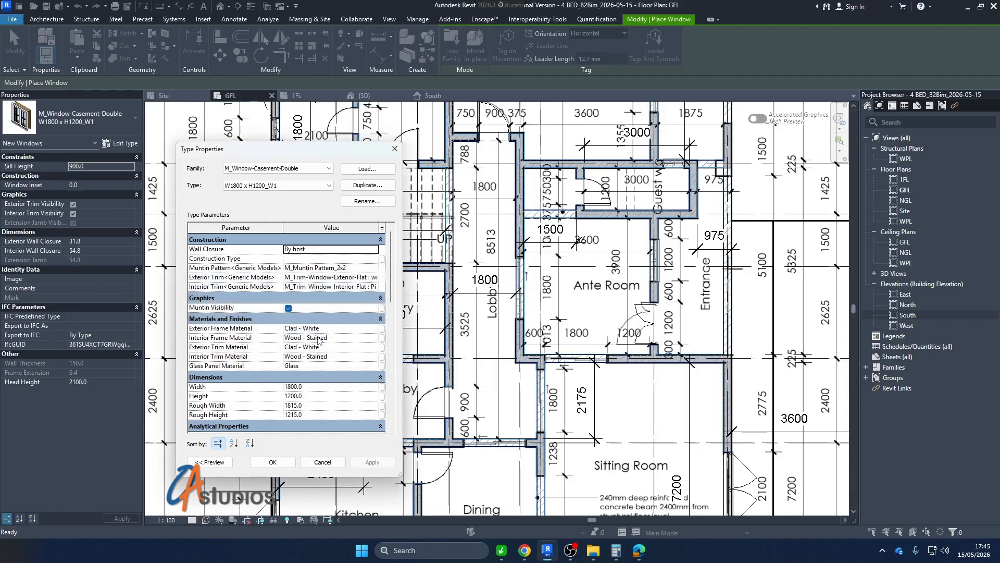
{"action": "left_click", "coordinate": [302, 186]}
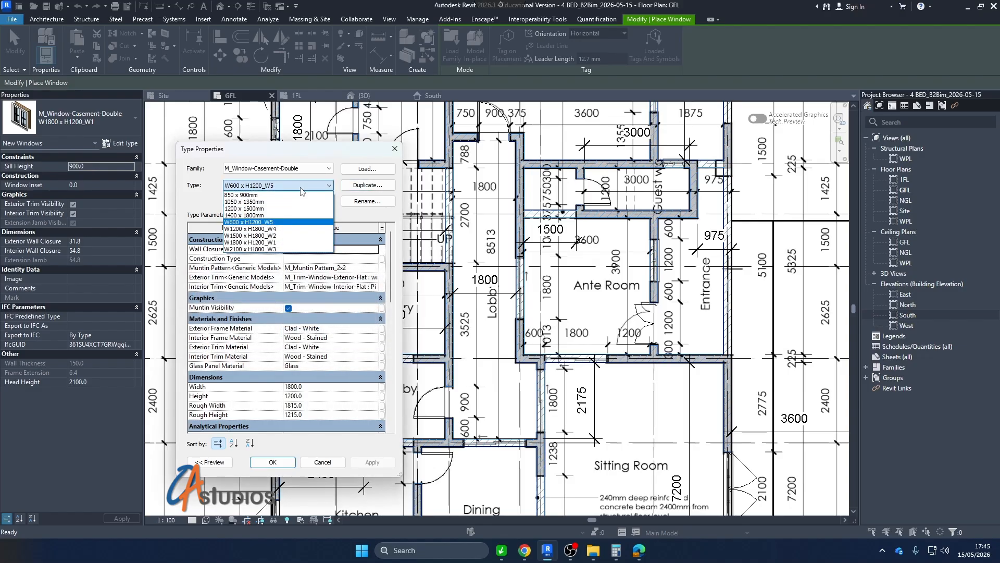
Set the W600 x H1200_W5 type's width to 600, keep its height at 1200, and save the project.
{"action": "left_click", "coordinate": [301, 188]}
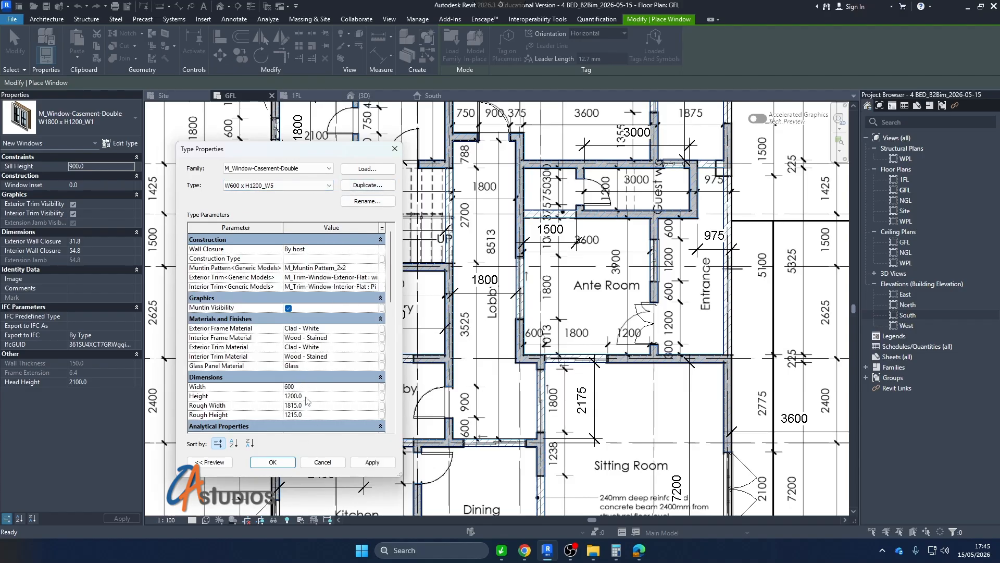
{"action": "left_click", "coordinate": [372, 462]}
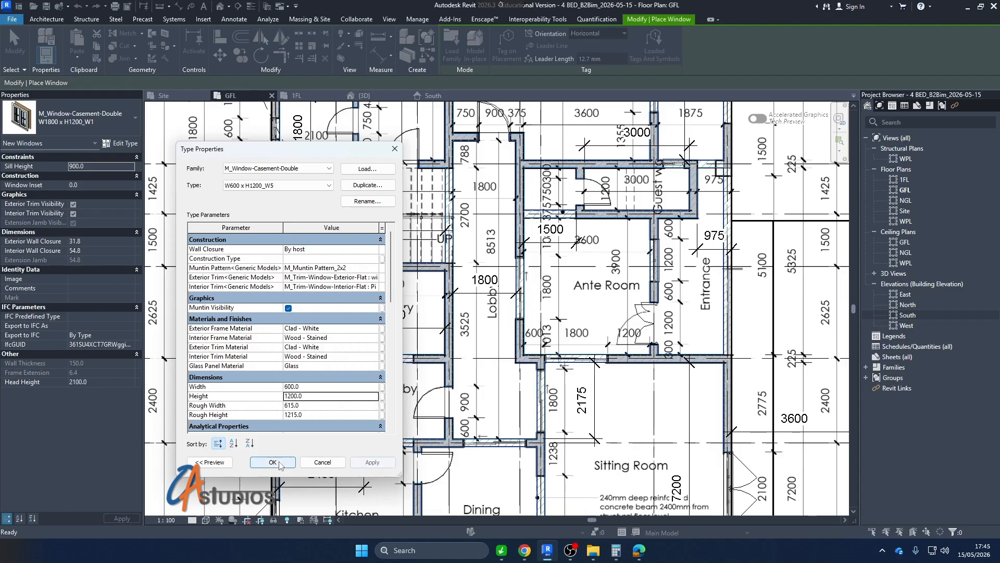
{"action": "left_click", "coordinate": [272, 462]}
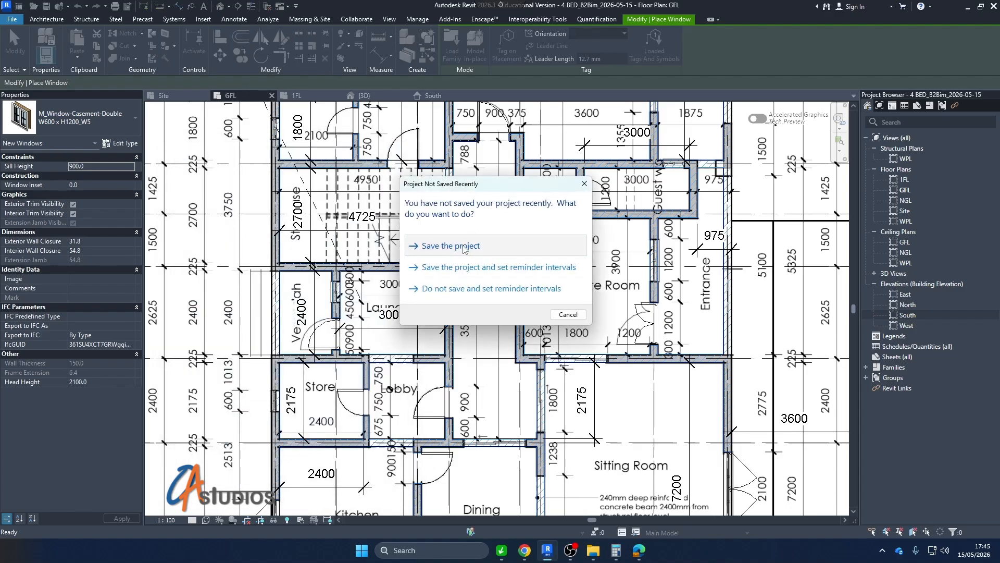
{"action": "left_click", "coordinate": [463, 247]}
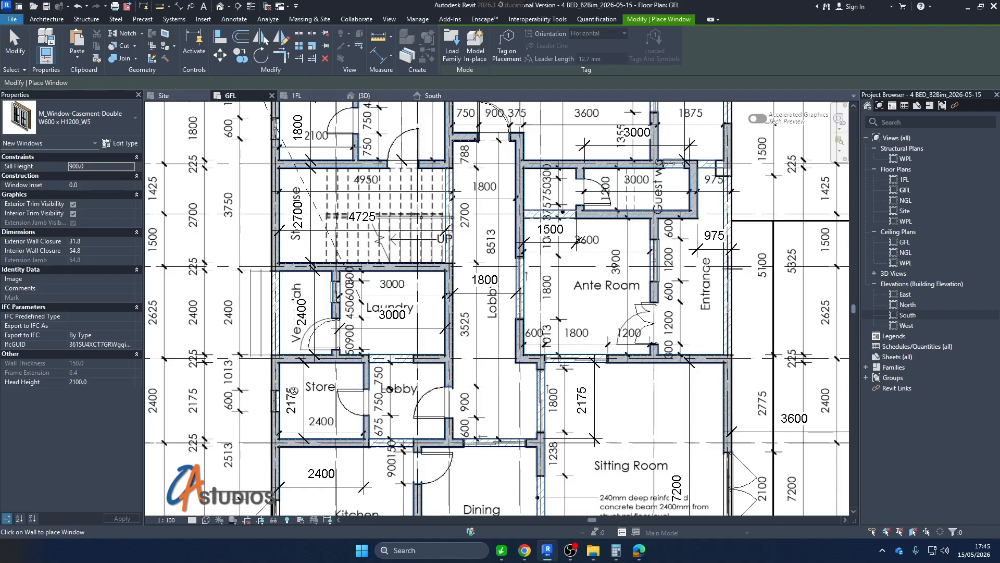
Place W600 x H1200_W5 windows in the Store's exterior 600 mm opening and in the 600 mm opening between Laundry and Verandah.
{"action": "scroll", "coordinate": [278, 371], "scroll_direction": "up", "scroll_amount": 5}
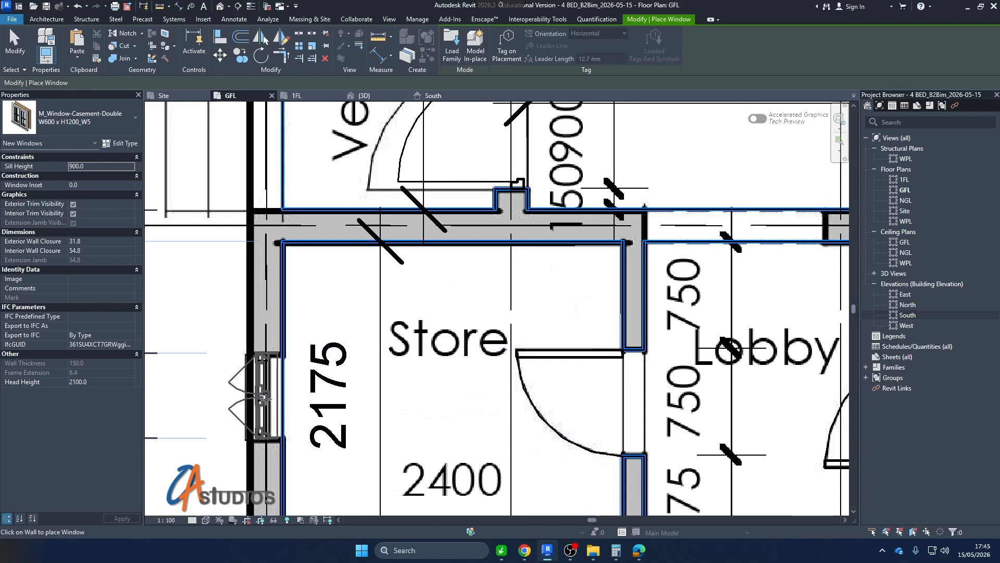
{"action": "scroll", "coordinate": [289, 424], "scroll_direction": "down", "scroll_amount": 5}
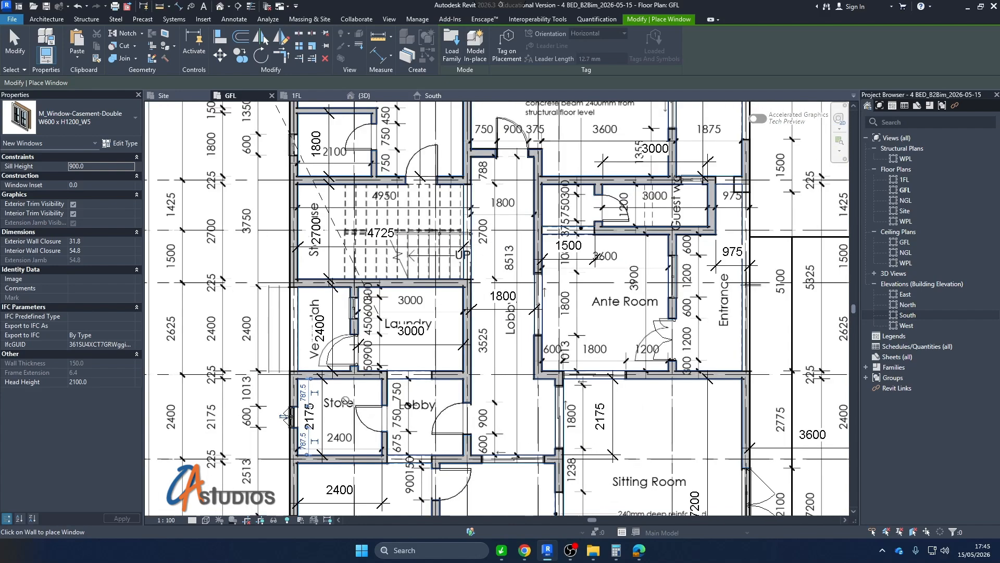
{"action": "scroll", "coordinate": [359, 339], "scroll_direction": "up", "scroll_amount": 5}
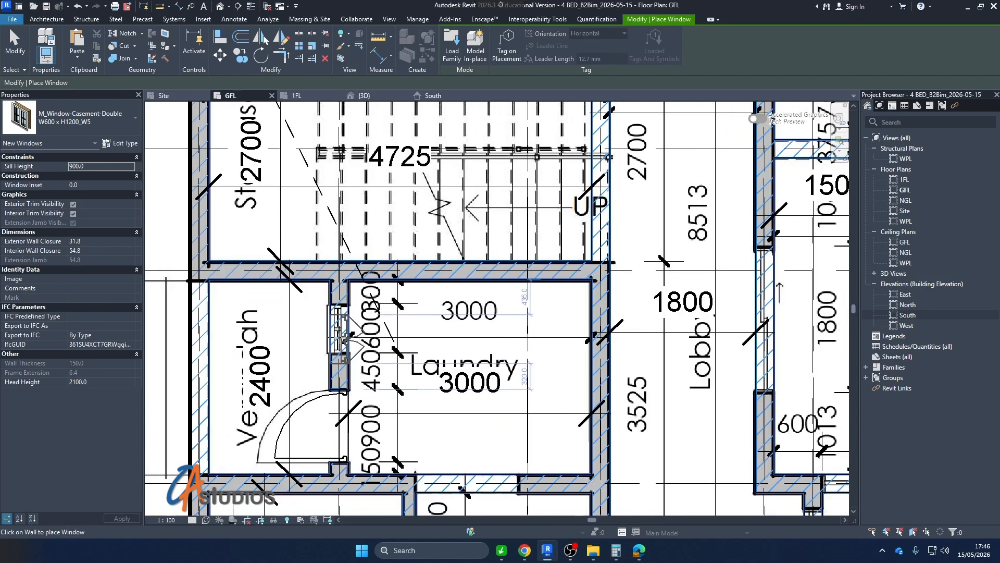
{"action": "scroll", "coordinate": [333, 329], "scroll_direction": "down", "scroll_amount": 5}
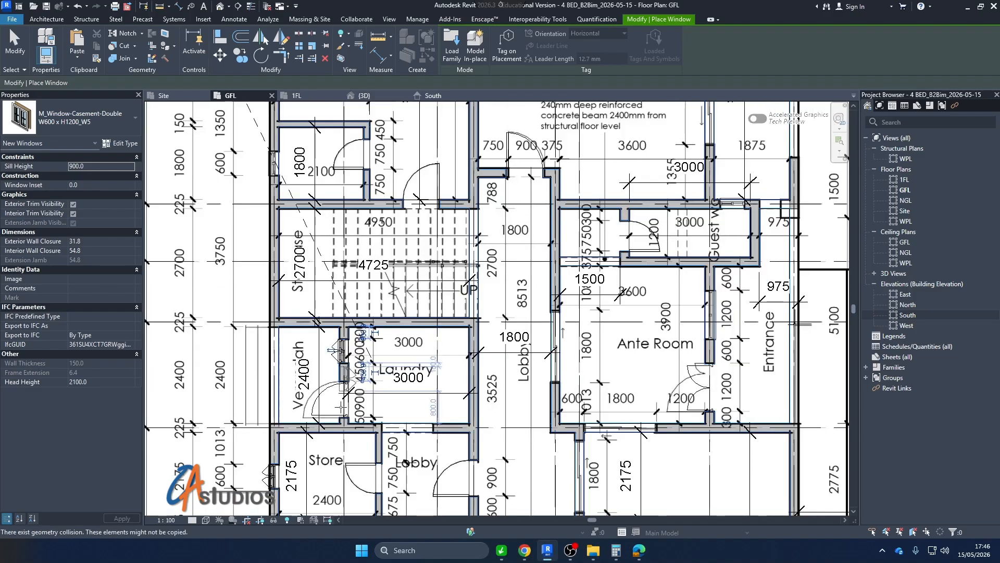
Place a W600 x H1200_W5 window in the 600 mm exterior opening of the Guest bedroom's bathroom along grid A.
{"action": "scroll", "coordinate": [295, 260], "scroll_direction": "up", "scroll_amount": 3}
{"action": "scroll", "coordinate": [296, 259], "scroll_direction": "up", "scroll_amount": 3}
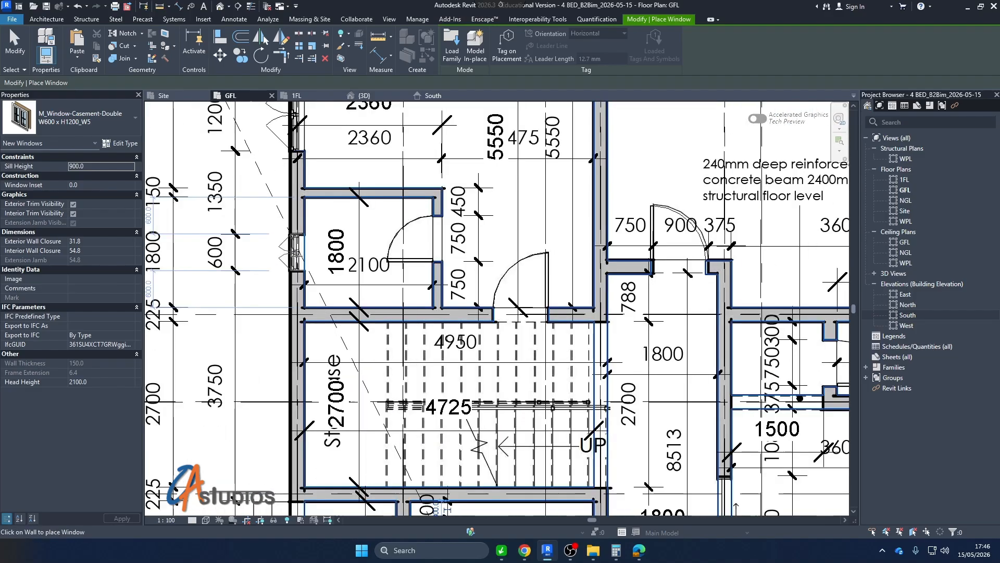
{"action": "scroll", "coordinate": [225, 342], "scroll_direction": "down", "scroll_amount": 4}
{"action": "scroll", "coordinate": [225, 342], "scroll_direction": "down", "scroll_amount": 2}
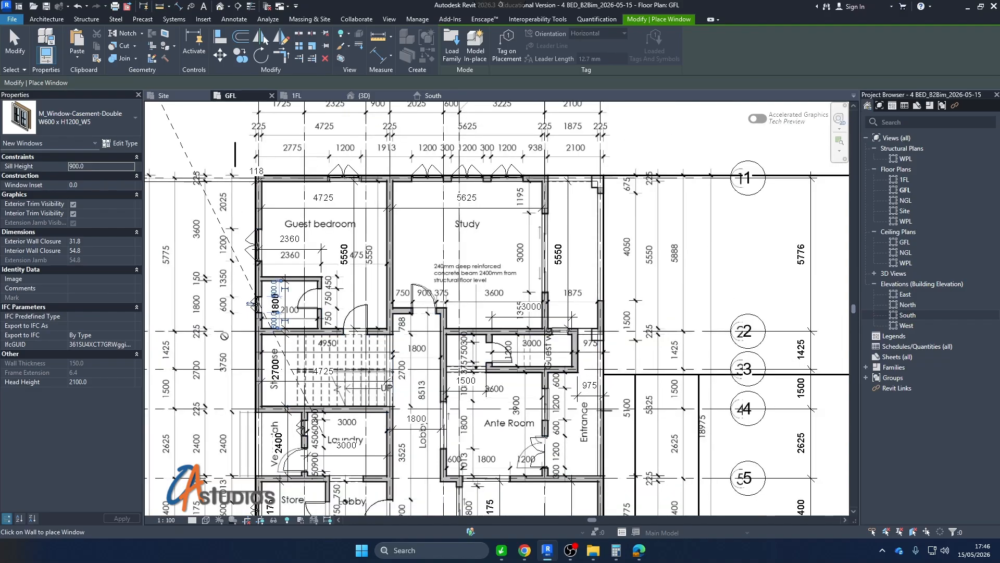
Place a W600 x H1200_W5 window in the Guest WC's wall opening along grid 2 and finish placing this type.
{"action": "scroll", "coordinate": [560, 326], "scroll_direction": "up", "scroll_amount": 6}
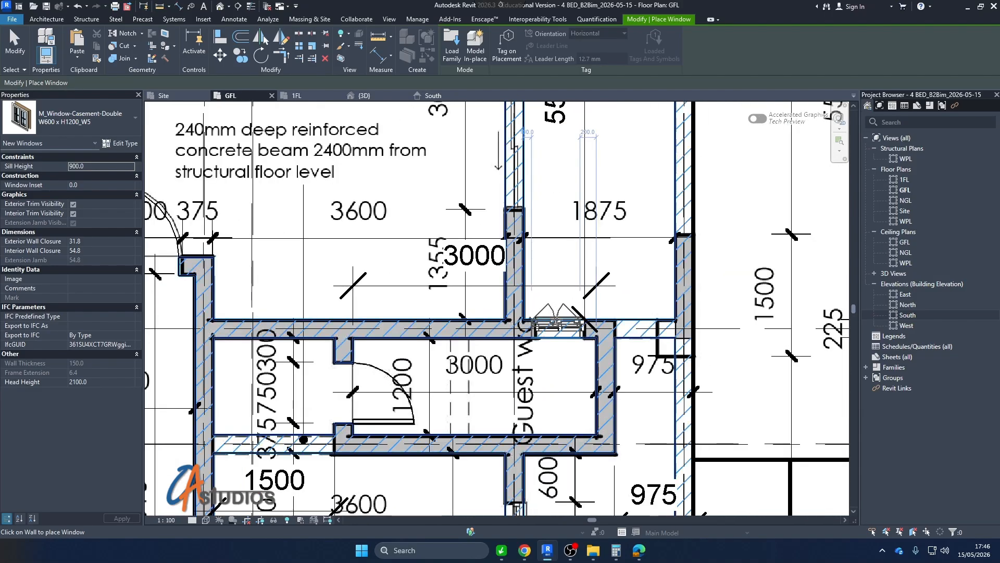
{"action": "left_click", "coordinate": [560, 325]}
{"action": "scroll", "coordinate": [542, 263], "scroll_direction": "down", "scroll_amount": 5}
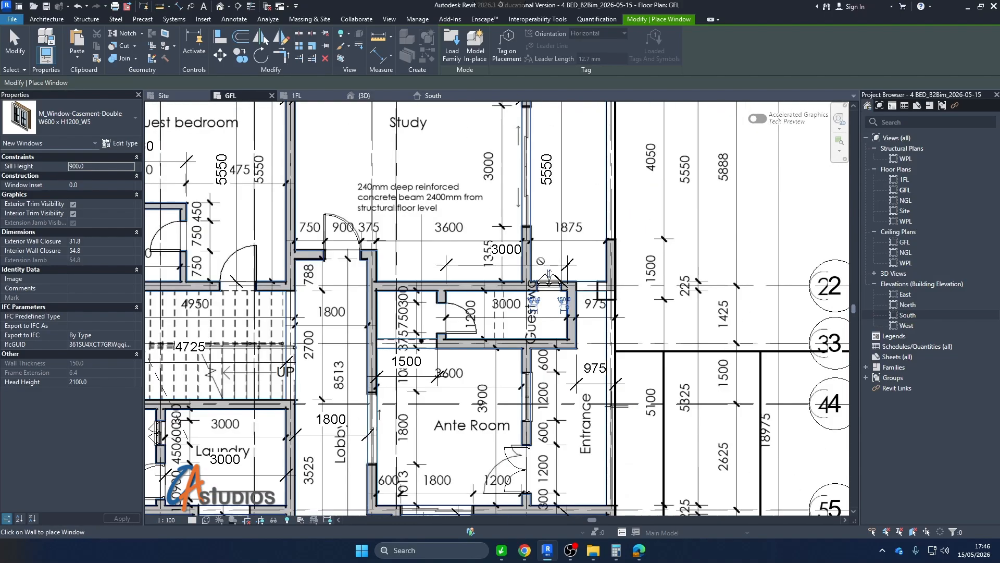
{"action": "scroll", "coordinate": [431, 256], "scroll_direction": "down", "scroll_amount": 4}
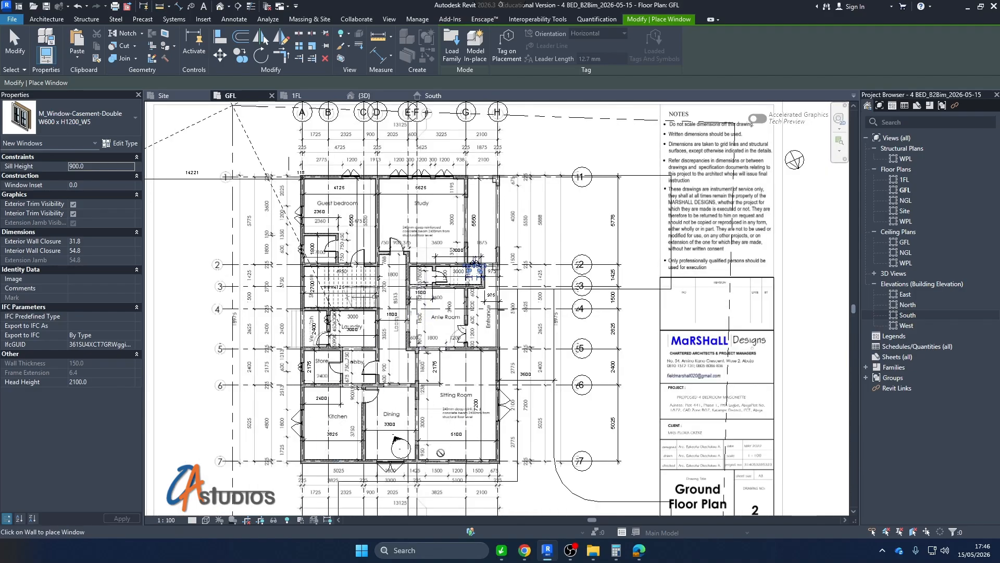
{"action": "key", "text": "Escape"}
{"action": "key", "text": "Escape"}
Create a similar window from the Dining room's grid 7 window and choose the W1500 x H1800_W2 type for it.
{"action": "scroll", "coordinate": [461, 466], "scroll_direction": "up", "scroll_amount": 3}
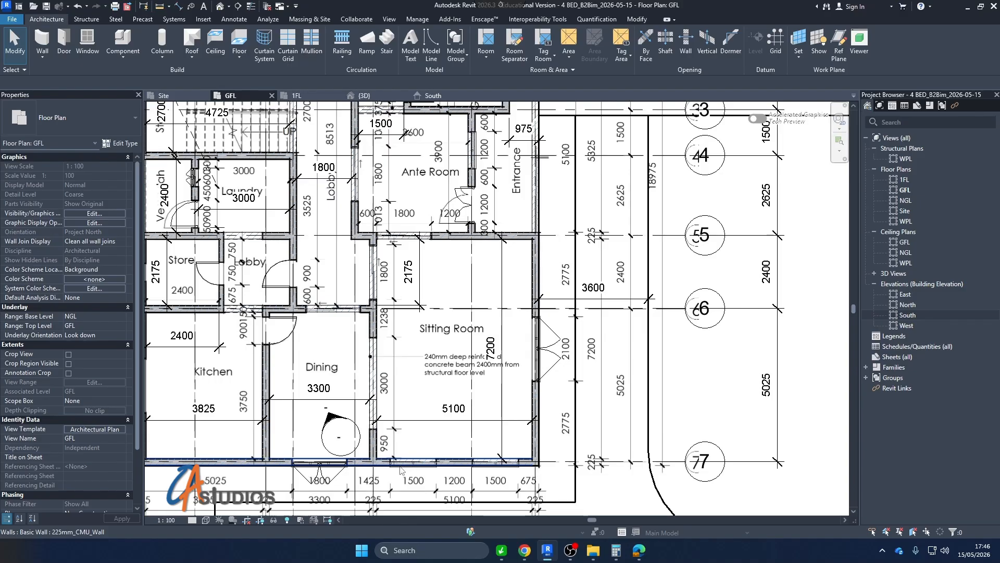
{"action": "right_click", "coordinate": [320, 465]}
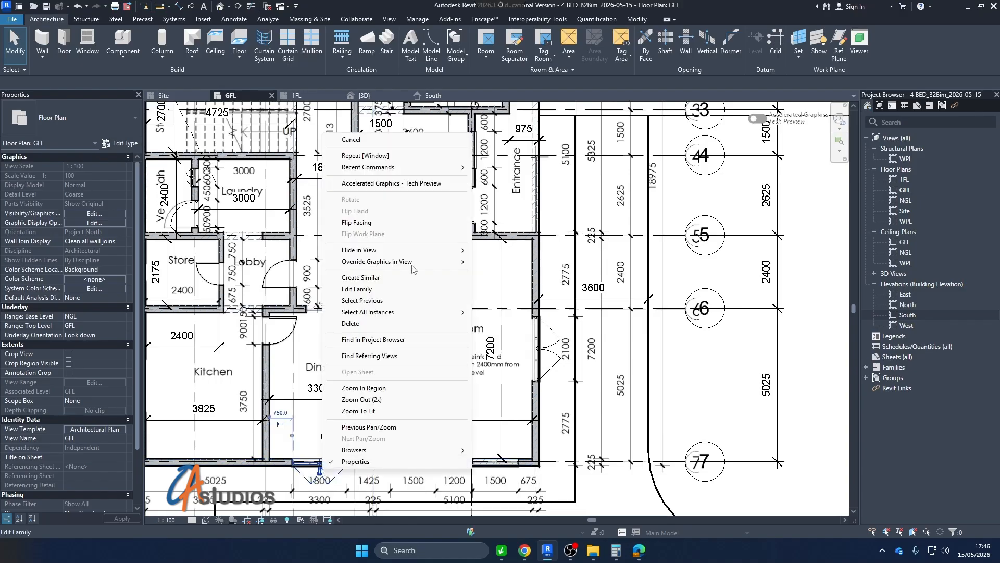
{"action": "left_click", "coordinate": [380, 278]}
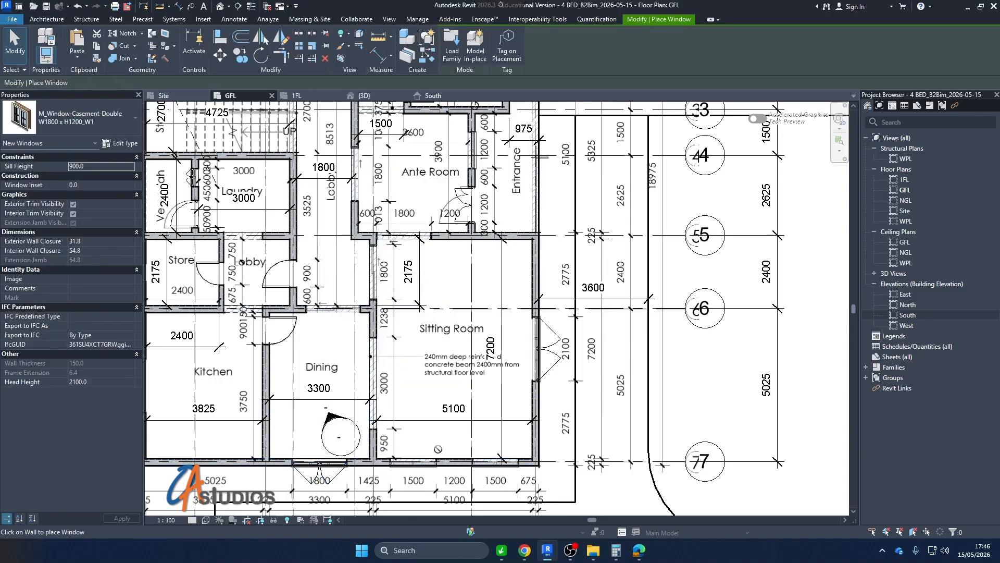
{"action": "left_click", "coordinate": [77, 129]}
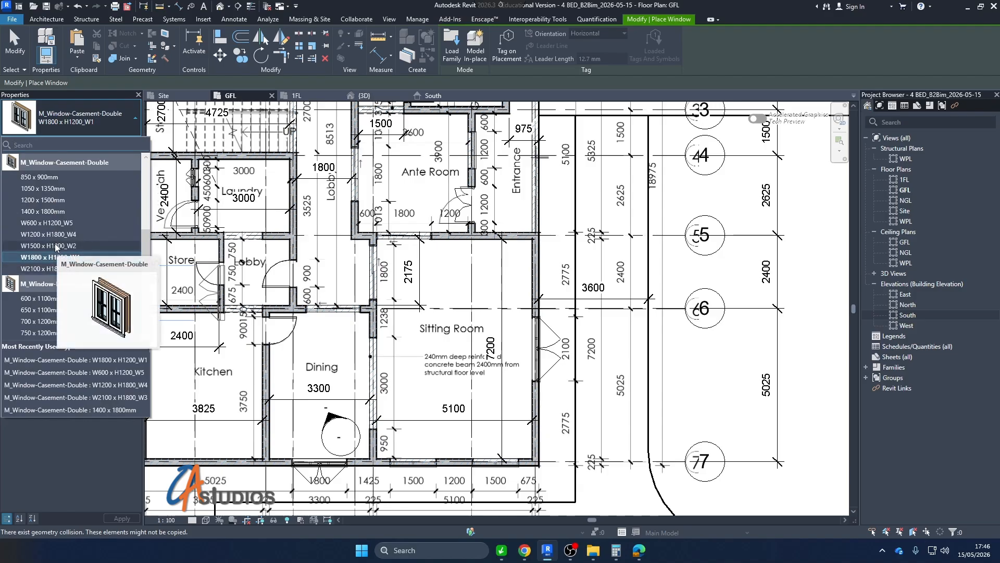
{"action": "left_click", "coordinate": [50, 245]}
Place W1500 x H1800_W2 windows in the Sitting Room's two 1500 mm exterior openings along grid 7.
{"action": "scroll", "coordinate": [415, 461], "scroll_direction": "up", "scroll_amount": 3}
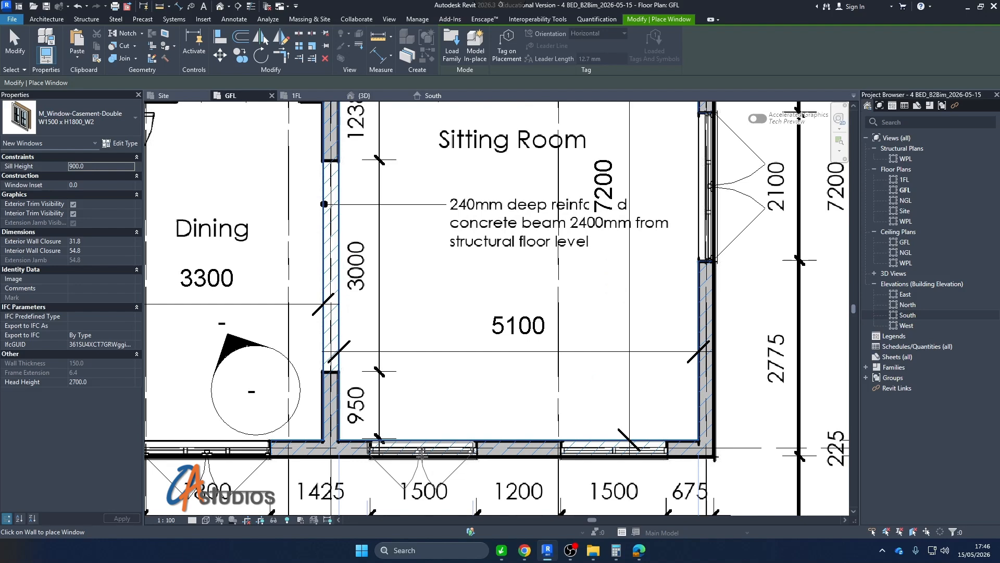
{"action": "scroll", "coordinate": [421, 453], "scroll_direction": "up", "scroll_amount": 3}
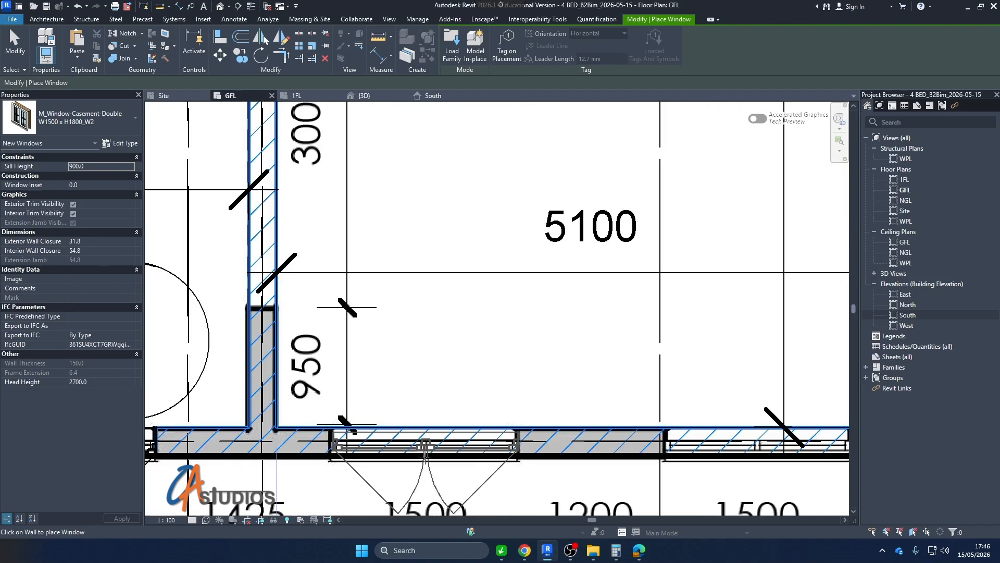
{"action": "middle_click_drag", "start_coordinate": [497, 443], "coordinate": [304, 417]}
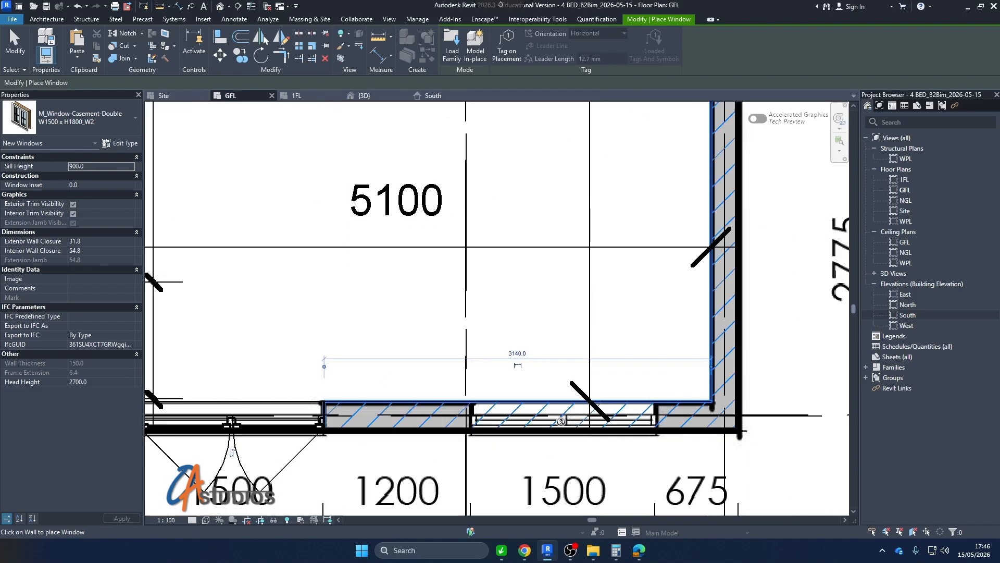
{"action": "scroll", "coordinate": [561, 423], "scroll_direction": "down", "scroll_amount": 5}
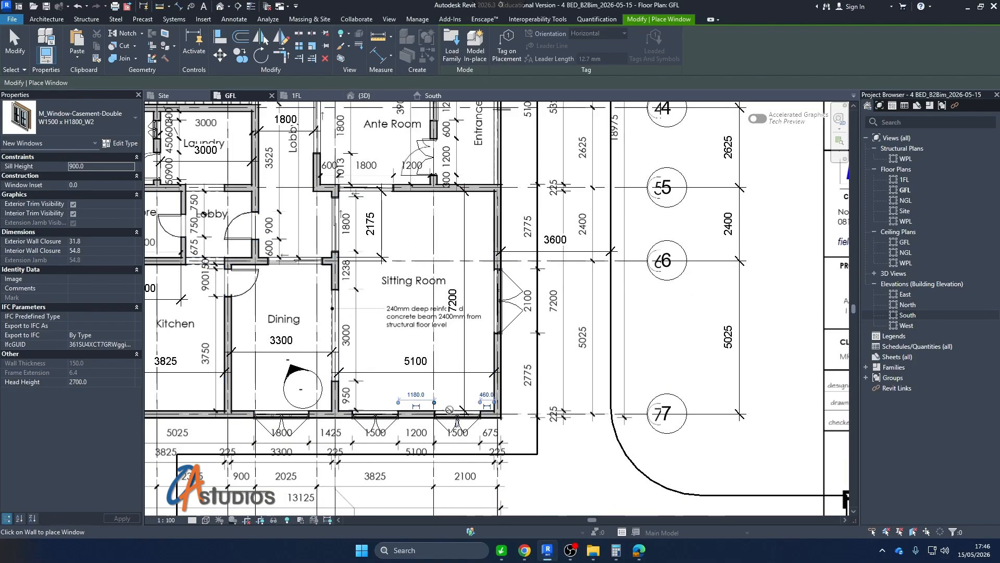
{"action": "scroll", "coordinate": [512, 431], "scroll_direction": "down", "scroll_amount": 2}
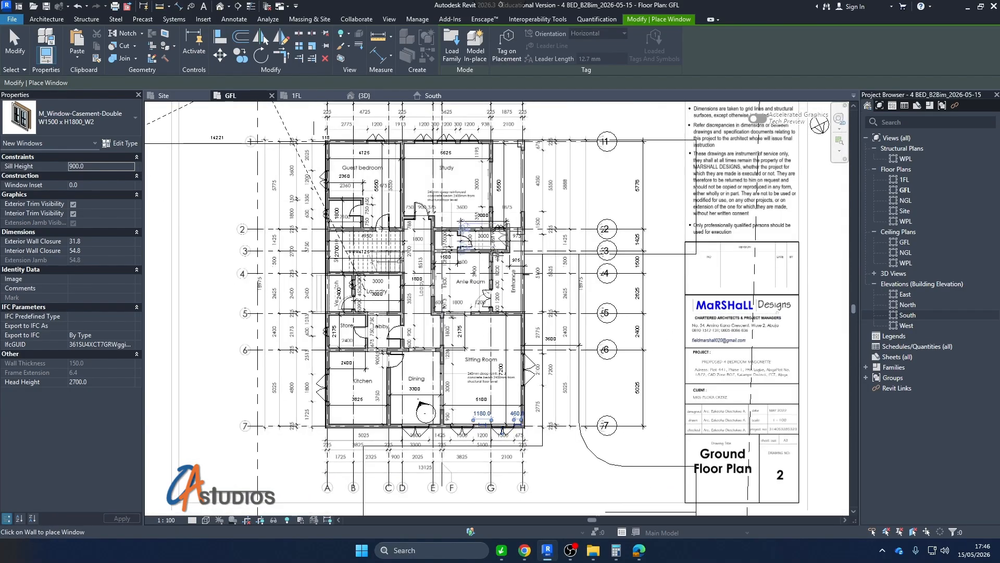
Switch to the W1200 x H1800_W4 window type and place one in the 1200 mm opening between Ante Room and Entrance.
{"action": "scroll", "coordinate": [496, 260], "scroll_direction": "up", "scroll_amount": 5}
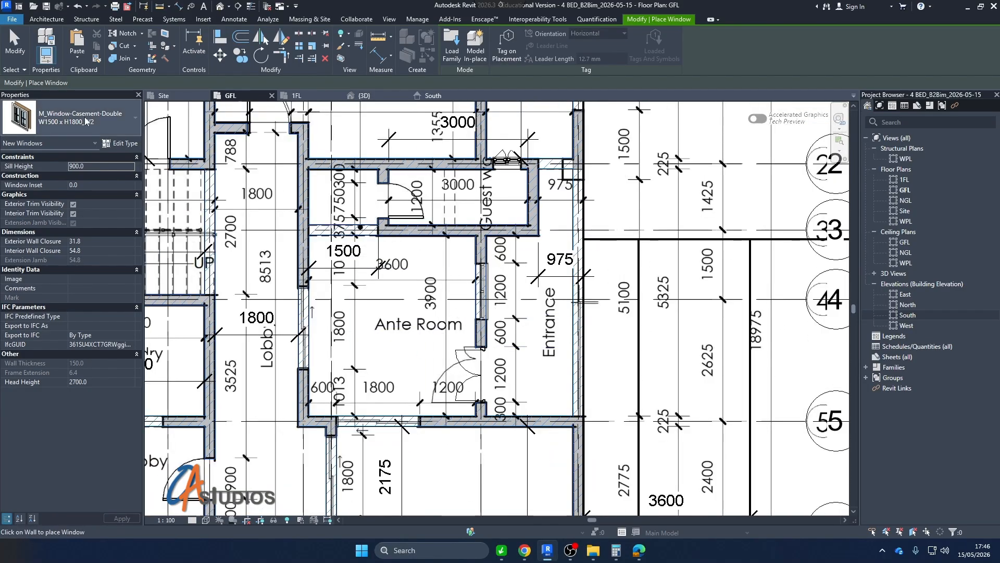
{"action": "left_click", "coordinate": [86, 121]}
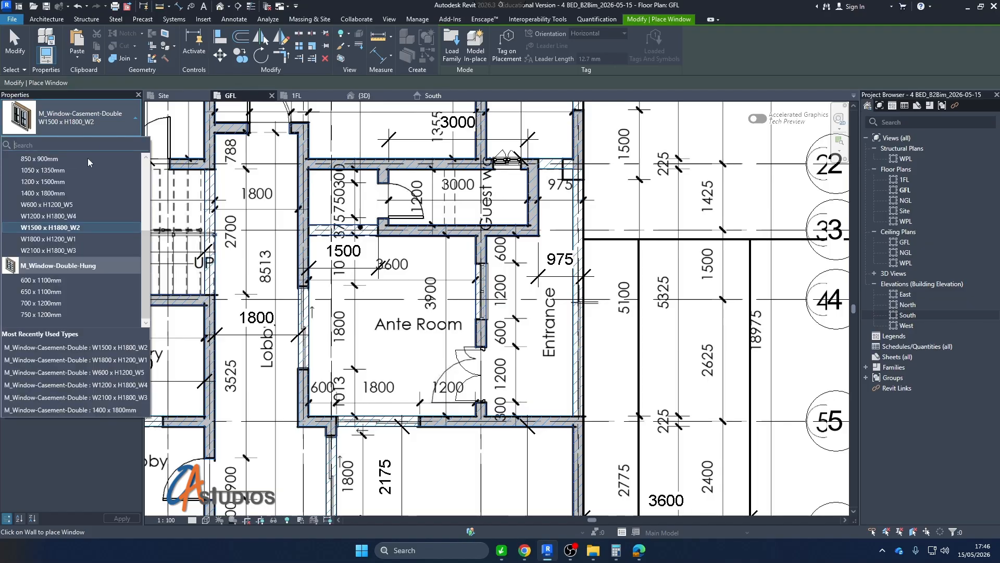
{"action": "left_click", "coordinate": [54, 217]}
{"action": "scroll", "coordinate": [504, 300], "scroll_direction": "up", "scroll_amount": 4}
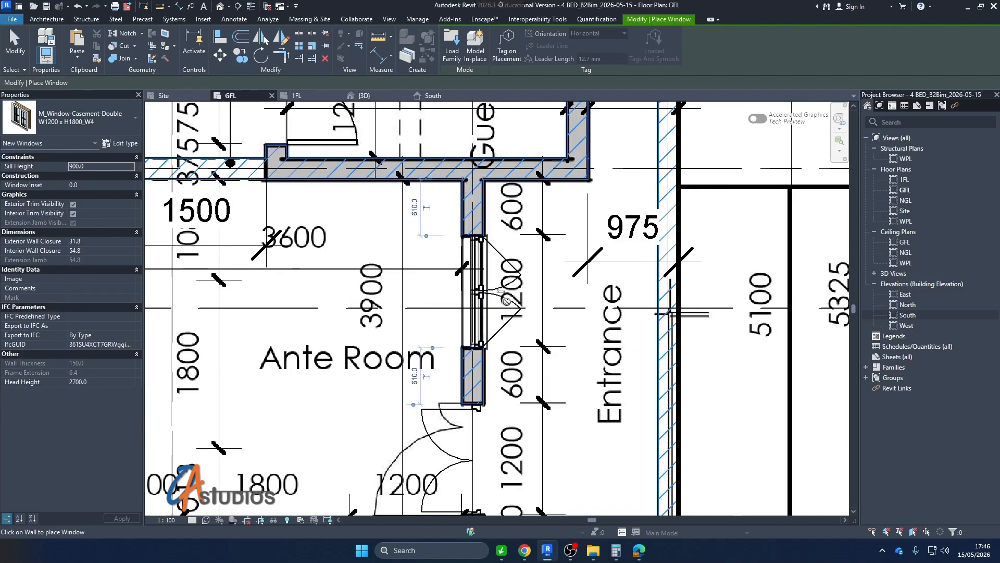
Examine the ground floor plan for openings still without windows and end the window placement.
{"action": "scroll", "coordinate": [505, 301], "scroll_direction": "down", "scroll_amount": 5}
{"action": "scroll", "coordinate": [492, 296], "scroll_direction": "down", "scroll_amount": 1}
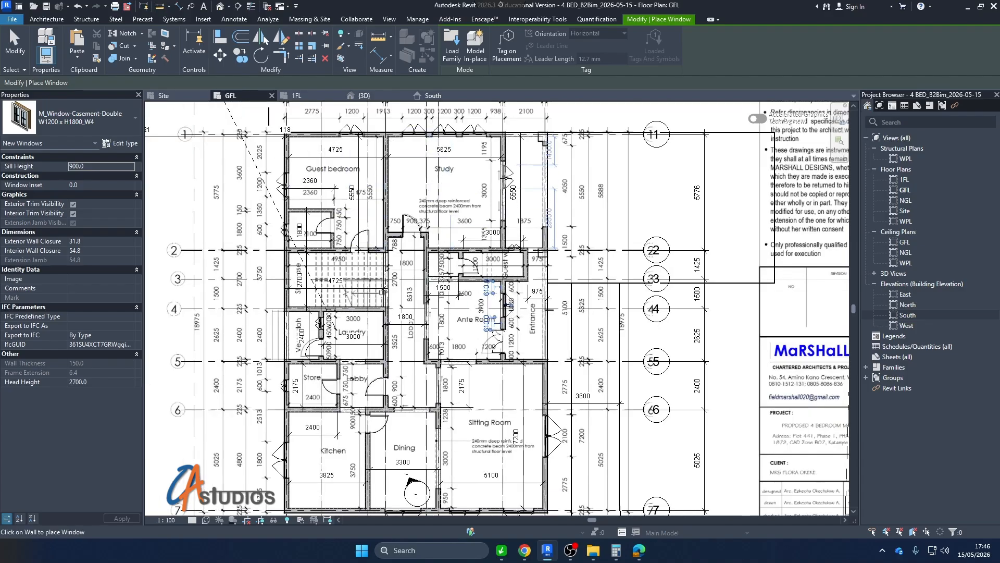
{"action": "scroll", "coordinate": [253, 406], "scroll_direction": "down", "scroll_amount": 2}
{"action": "scroll", "coordinate": [377, 396], "scroll_direction": "up", "scroll_amount": 3}
{"action": "scroll", "coordinate": [329, 385], "scroll_direction": "down", "scroll_amount": 1}
{"action": "scroll", "coordinate": [389, 394], "scroll_direction": "down", "scroll_amount": 1}
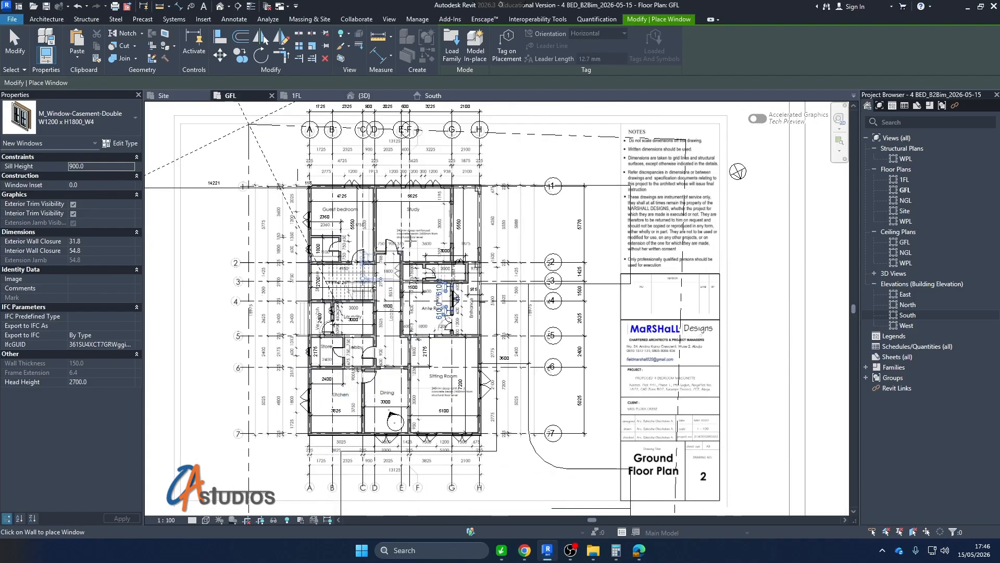
{"action": "scroll", "coordinate": [430, 194], "scroll_direction": "up", "scroll_amount": 2}
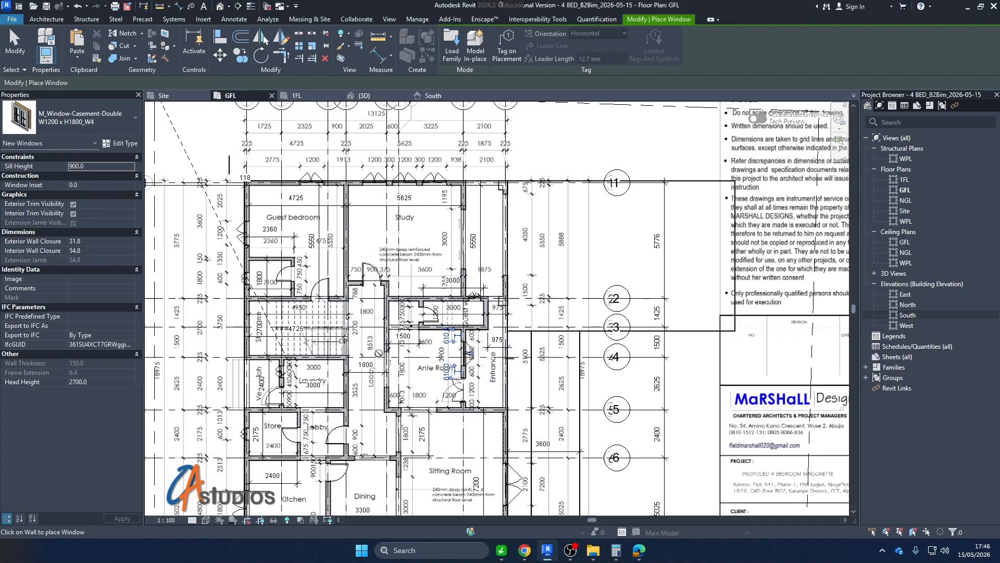
{"action": "scroll", "coordinate": [385, 364], "scroll_direction": "up", "scroll_amount": 6}
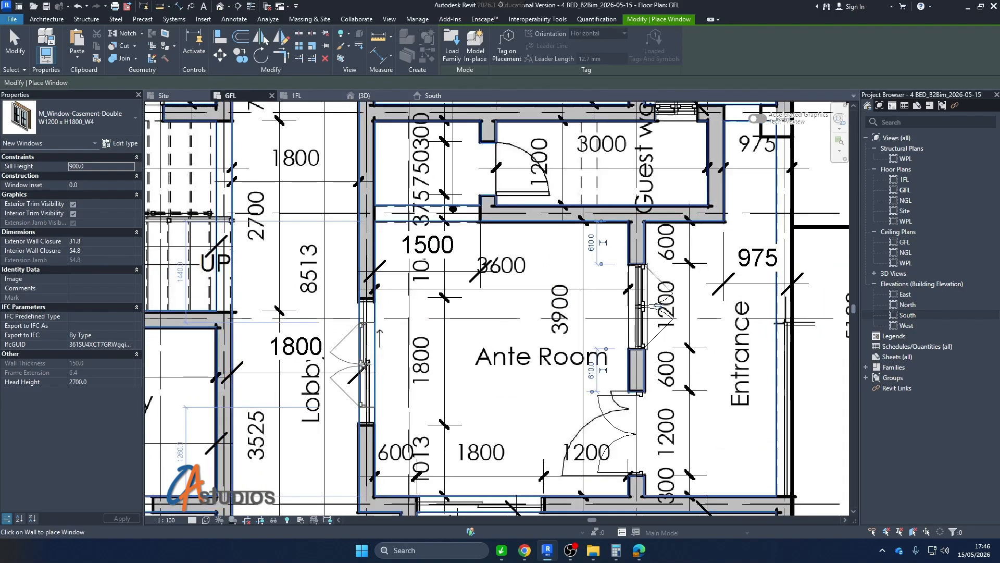
{"action": "scroll", "coordinate": [365, 362], "scroll_direction": "down", "scroll_amount": 3}
{"action": "key", "text": "Escape"}
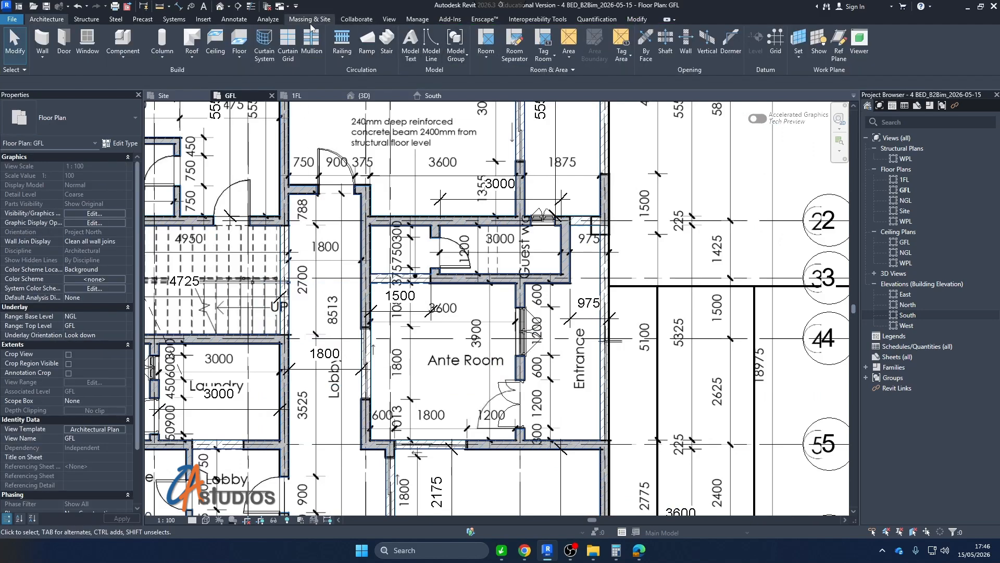
Start loading a family and look through the External Doors folder, previewing Doors_Concept_ExtDbl.
{"action": "left_click", "coordinate": [204, 19]}
{"action": "left_click", "coordinate": [470, 47]}
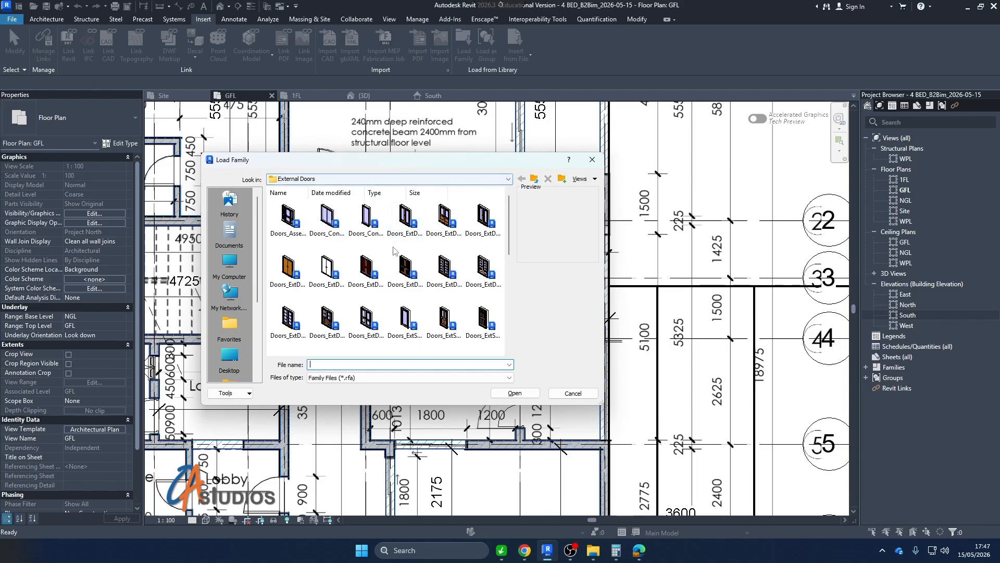
{"action": "left_click", "coordinate": [325, 228]}
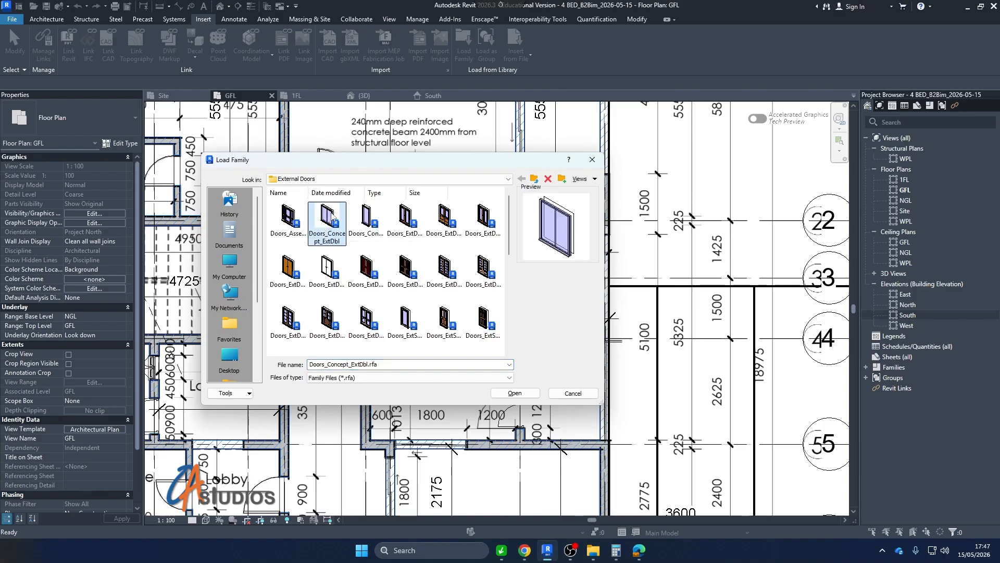
{"action": "scroll", "coordinate": [474, 266], "scroll_direction": "down", "scroll_amount": 3}
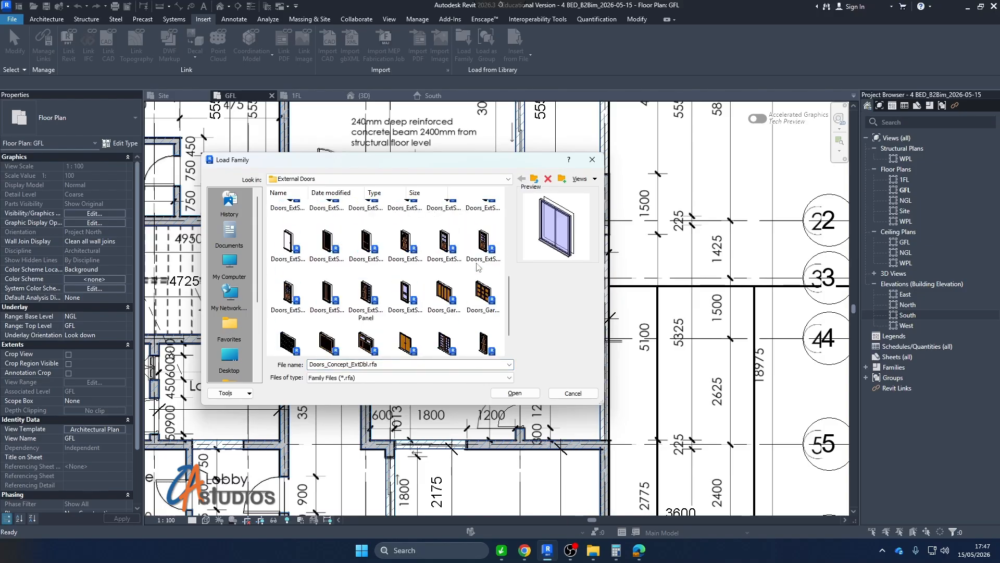
Look through the Internal Doors folder and preview the Doors_Concept_IntDbl family.
{"action": "left_click", "coordinate": [534, 179]}
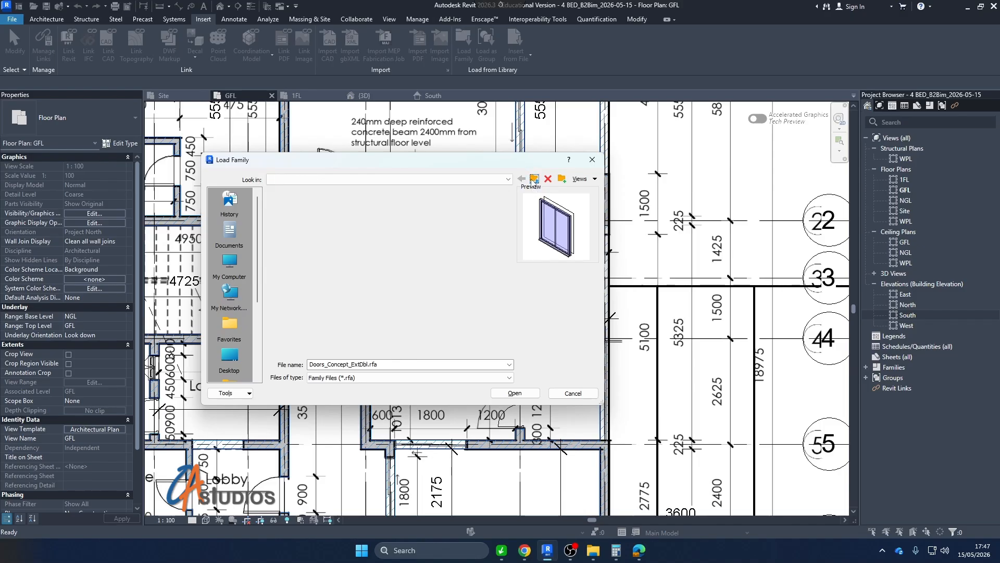
{"action": "double_click", "coordinate": [366, 217]}
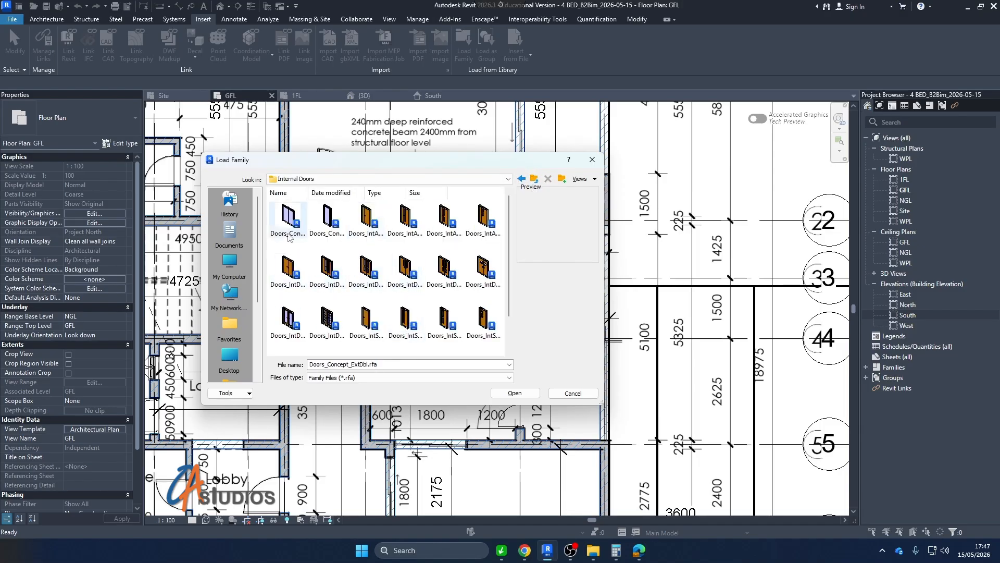
{"action": "left_click", "coordinate": [287, 226]}
{"action": "scroll", "coordinate": [292, 229], "scroll_direction": "down", "scroll_amount": 1}
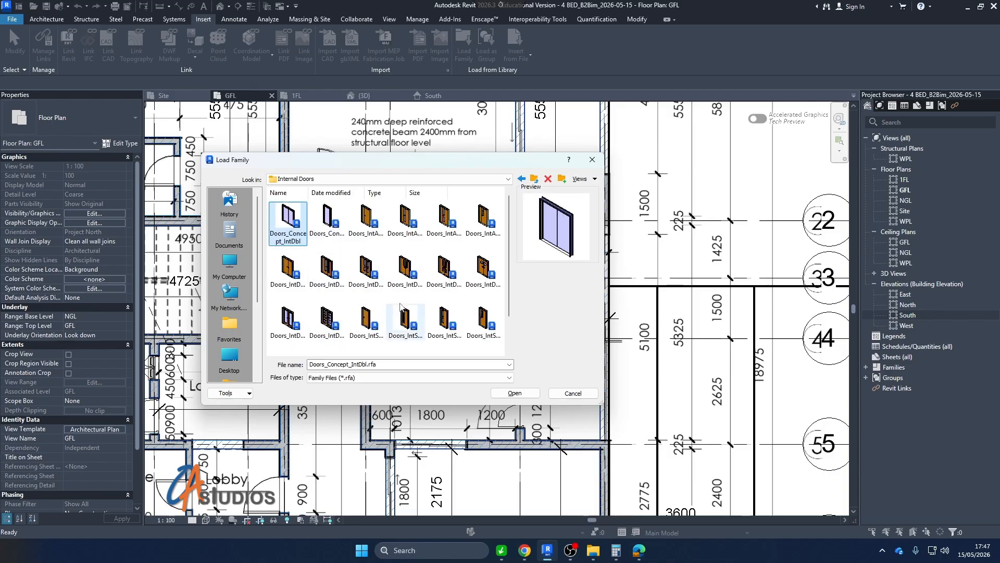
Look through the External Doors folder once more and return to the parent Doors folder.
{"action": "left_click", "coordinate": [521, 178]}
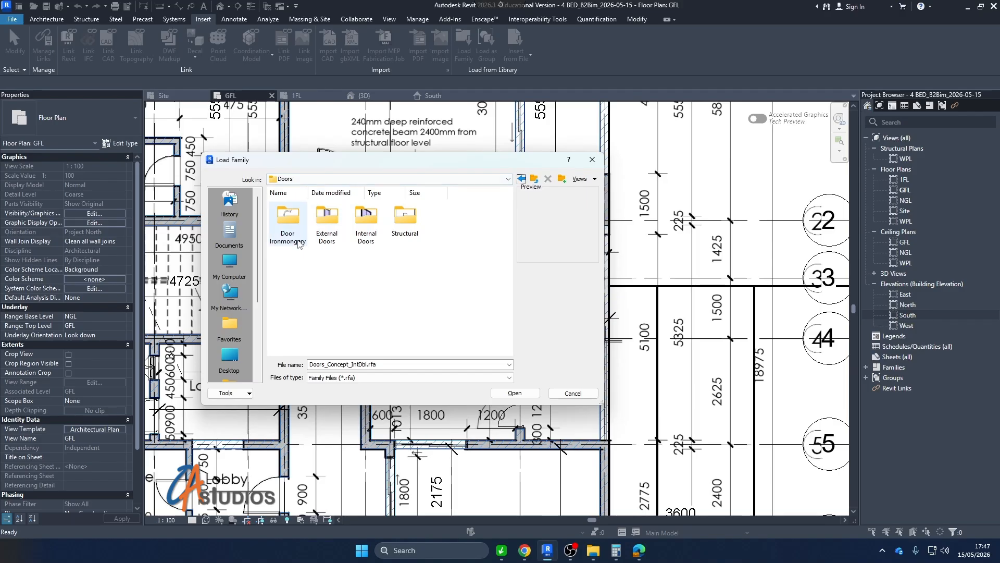
{"action": "left_click", "coordinate": [334, 218]}
{"action": "double_click", "coordinate": [336, 217]}
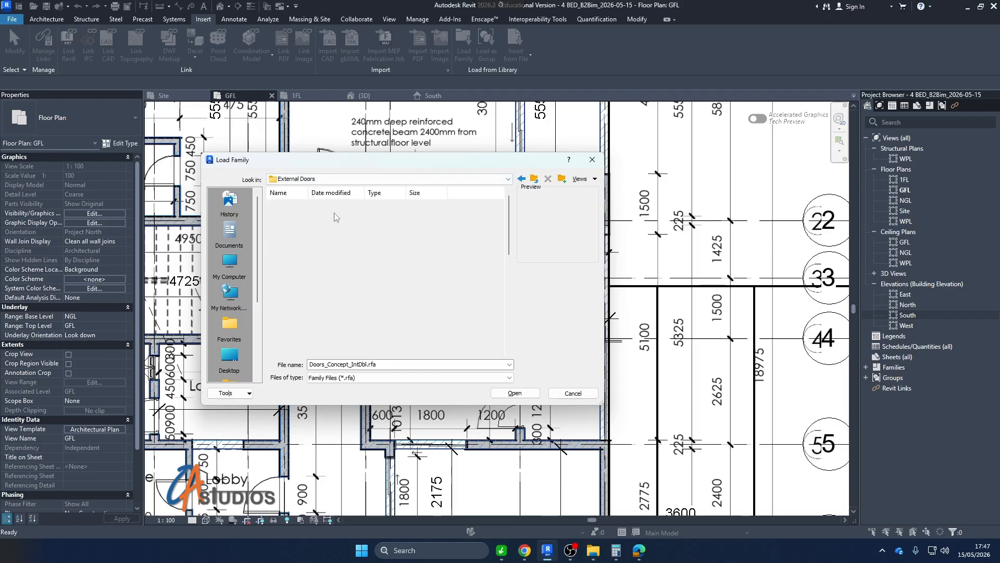
{"action": "scroll", "coordinate": [442, 298], "scroll_direction": "down", "scroll_amount": 1}
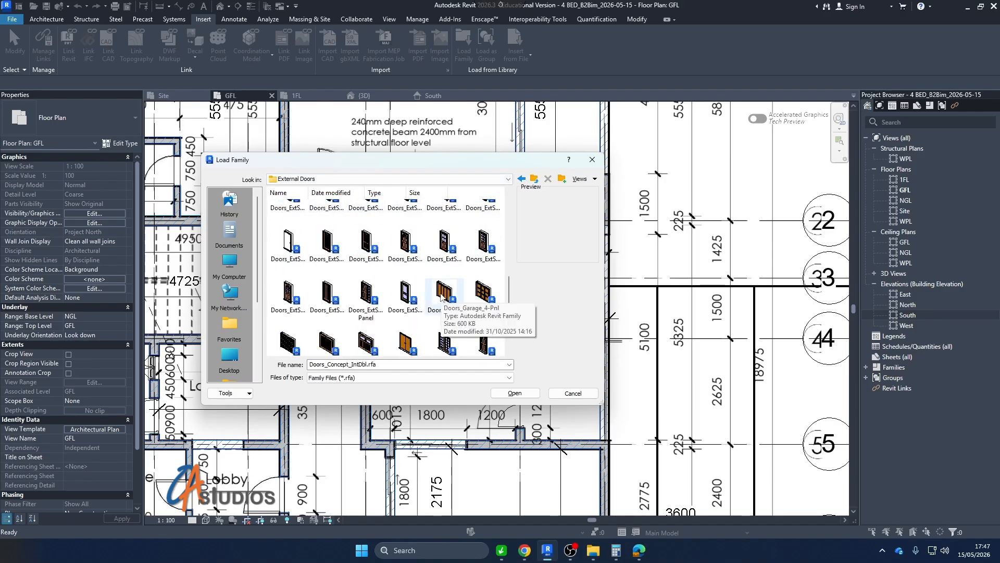
{"action": "scroll", "coordinate": [442, 299], "scroll_direction": "down", "scroll_amount": 1}
{"action": "left_click", "coordinate": [522, 178]}
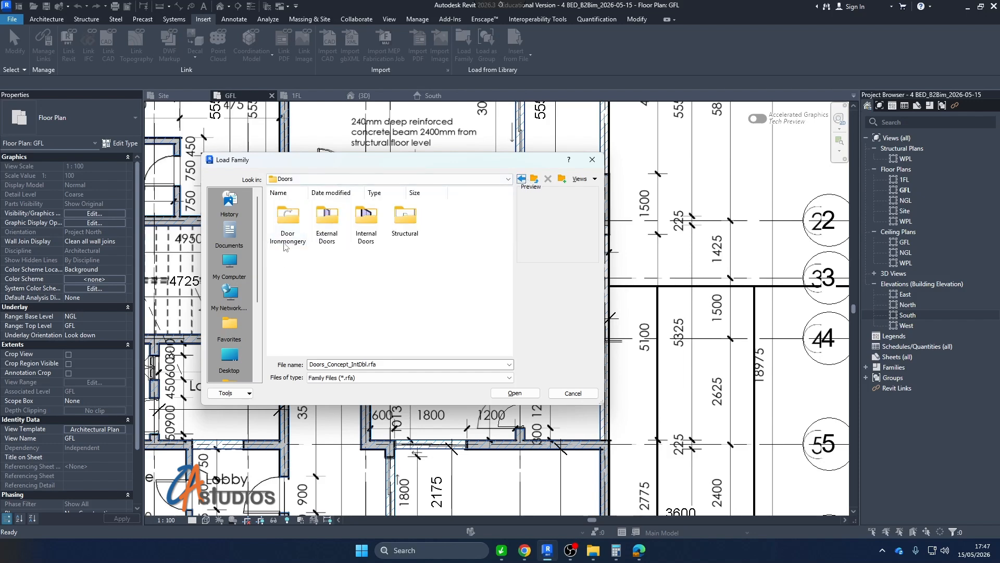
Go from the UK family library to the US library and open its Doors folder.
{"action": "left_click", "coordinate": [534, 178]}
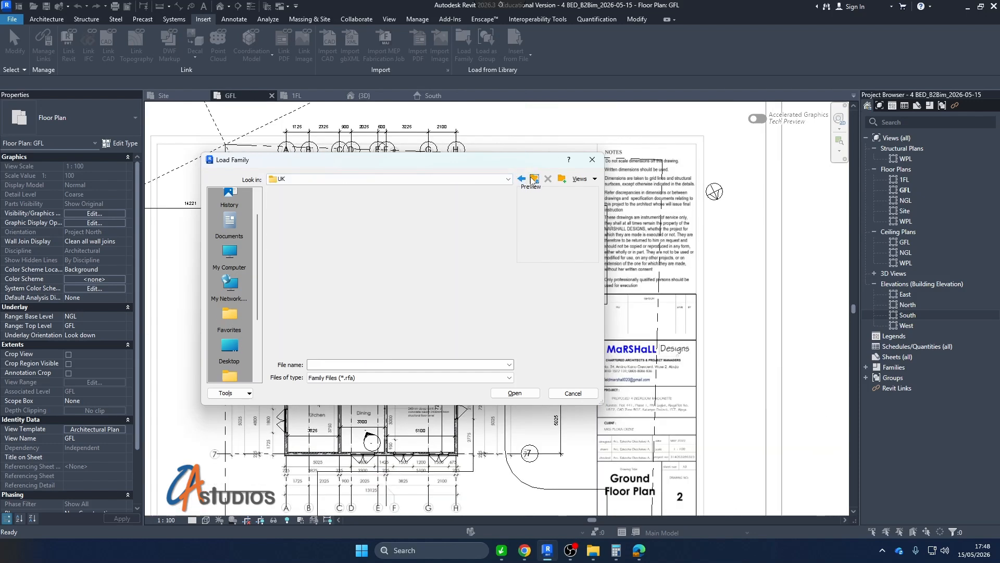
{"action": "left_click", "coordinate": [534, 178]}
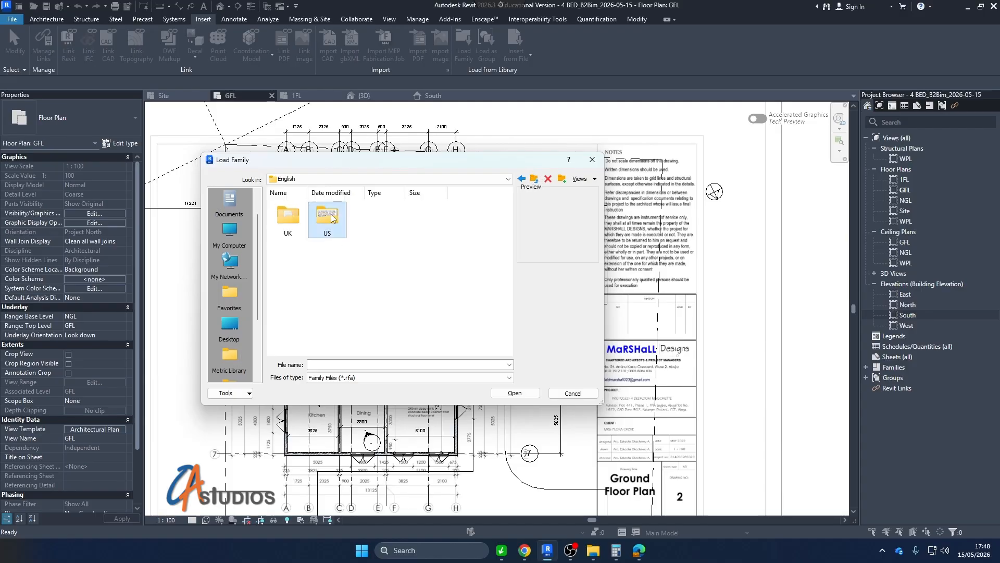
{"action": "double_click", "coordinate": [328, 215]}
{"action": "double_click", "coordinate": [405, 266]}
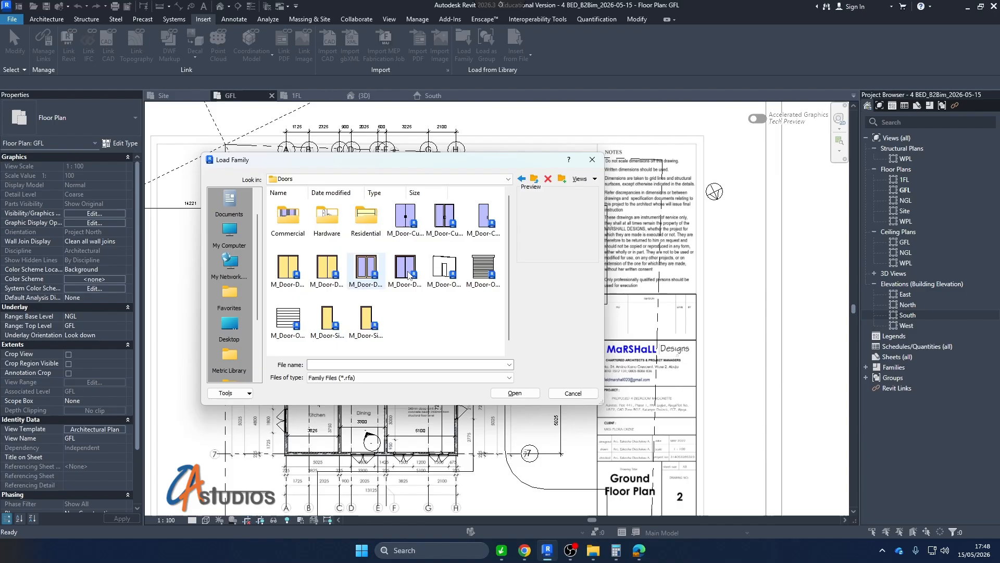
Preview M_Door-Double-Sliding and M_Door-Double-Glass, and check the Commercial folder's doors, including M_Door-Passage-Uneven-Flush.
{"action": "left_click", "coordinate": [408, 274]}
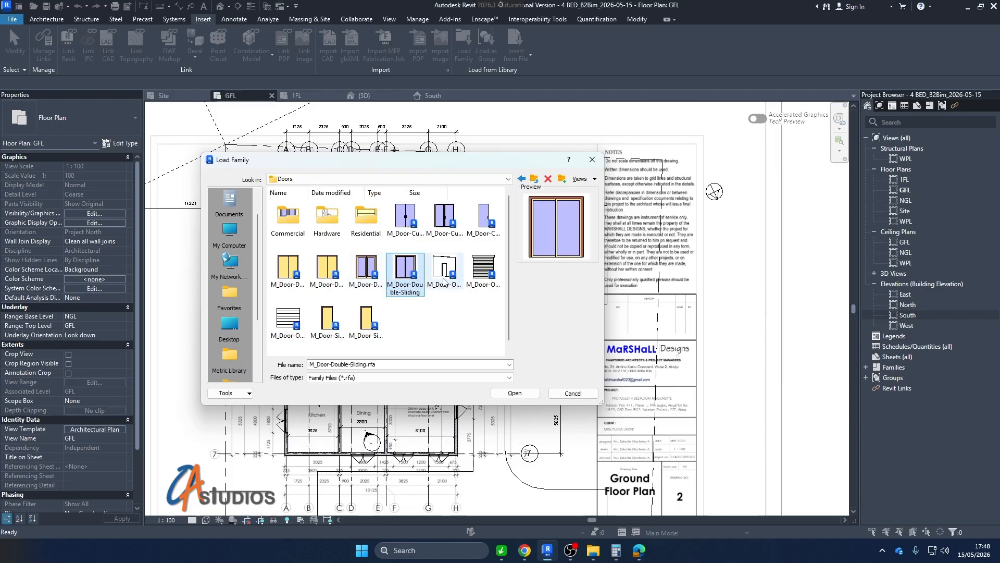
{"action": "left_click", "coordinate": [360, 276]}
{"action": "left_click", "coordinate": [288, 220]}
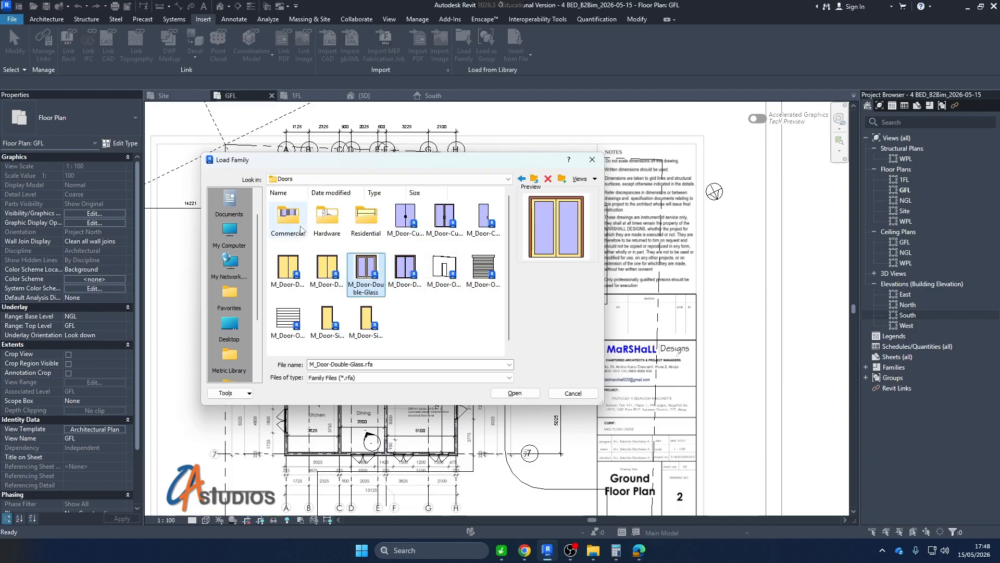
{"action": "double_click", "coordinate": [288, 220]}
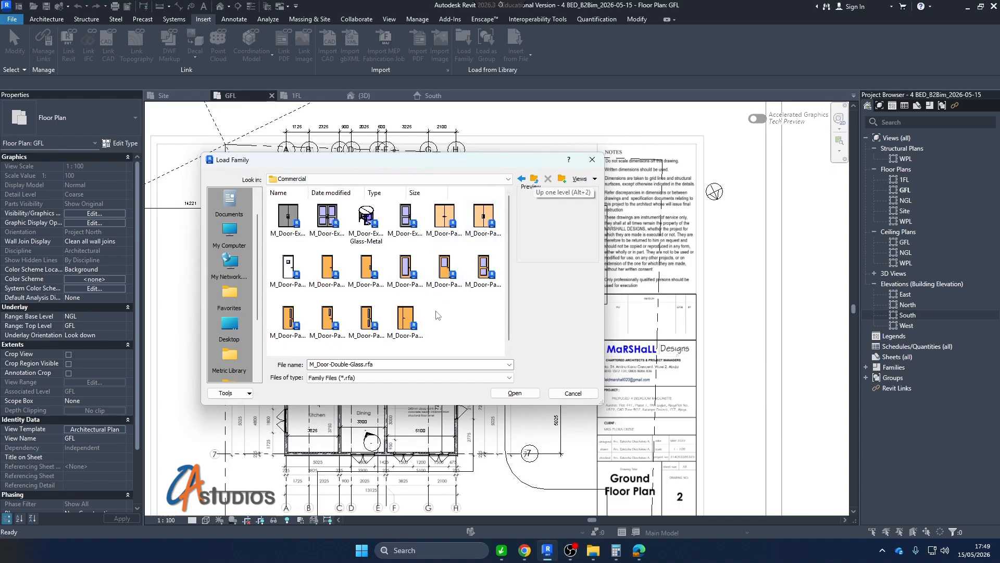
{"action": "left_click", "coordinate": [401, 353]}
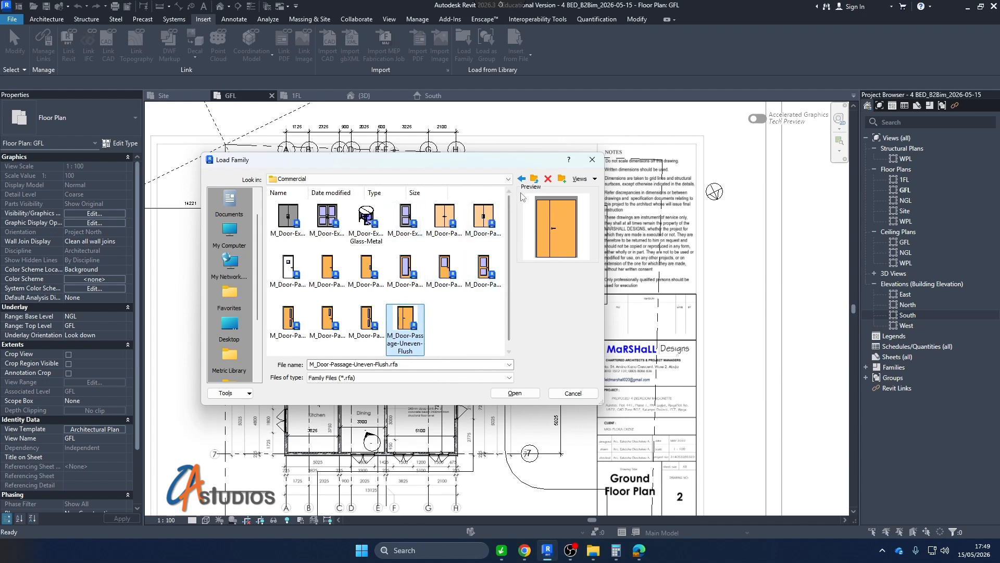
{"action": "left_click", "coordinate": [534, 179]}
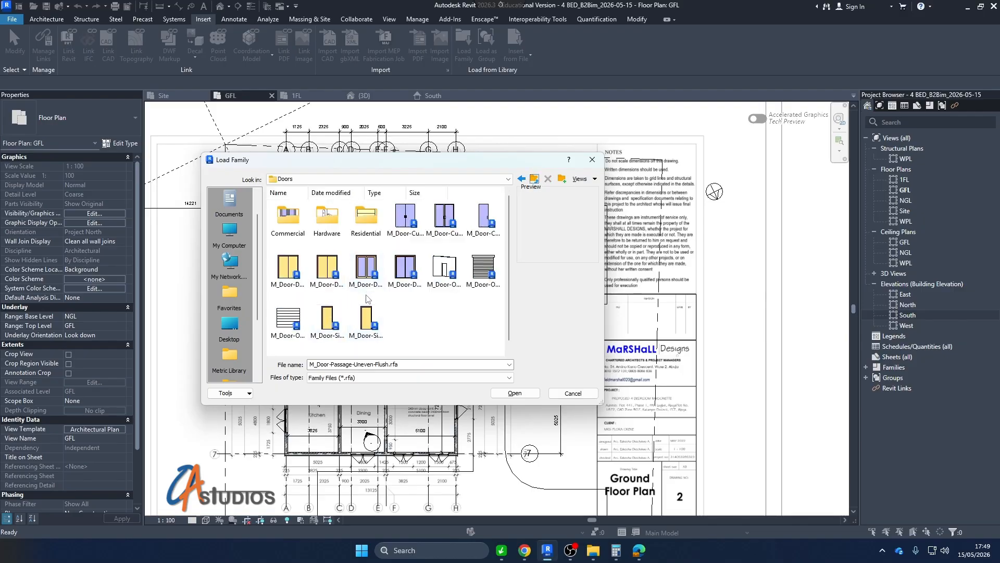
Preview the M_Door-Double-Glass, M_Door-Double-Sliding and M_Door-Opening families in the Doors folder.
{"action": "left_click", "coordinate": [374, 271]}
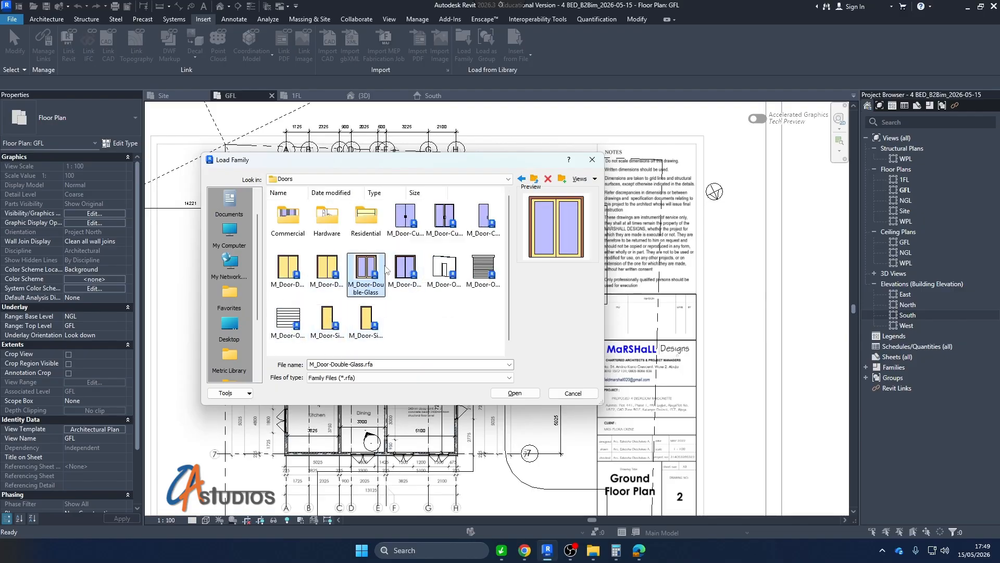
{"action": "left_click", "coordinate": [409, 267]}
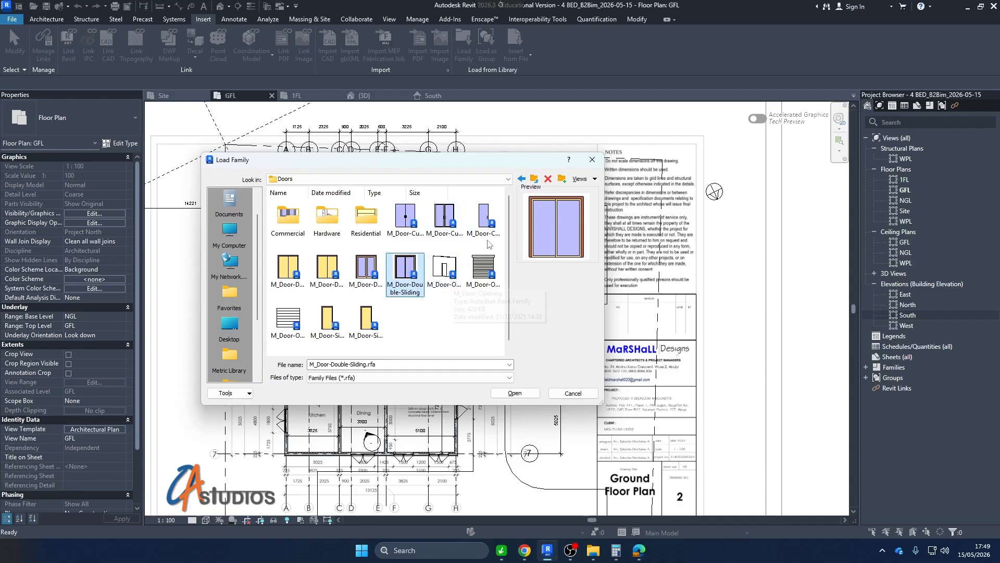
{"action": "left_click", "coordinate": [444, 274]}
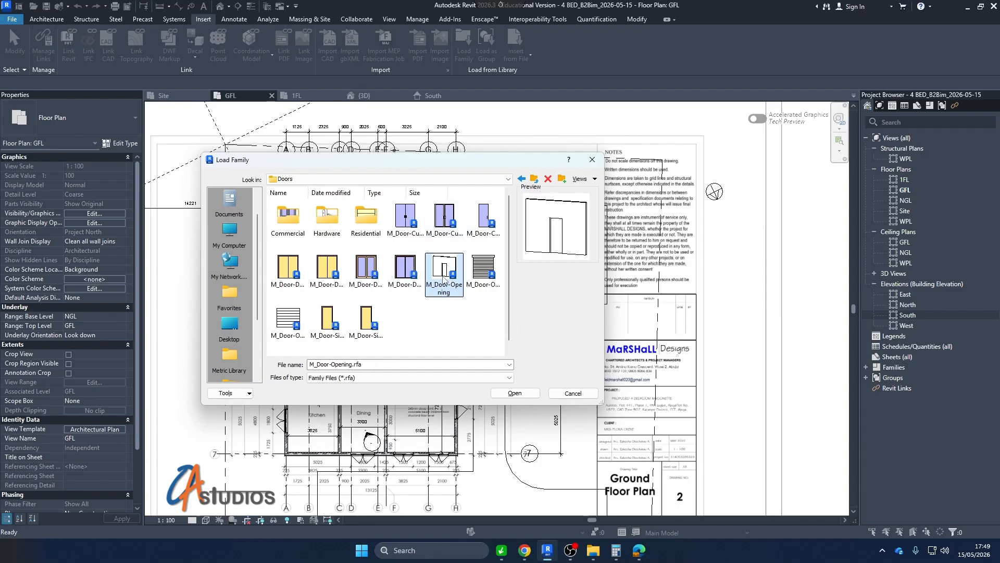
{"action": "left_click", "coordinate": [398, 281]}
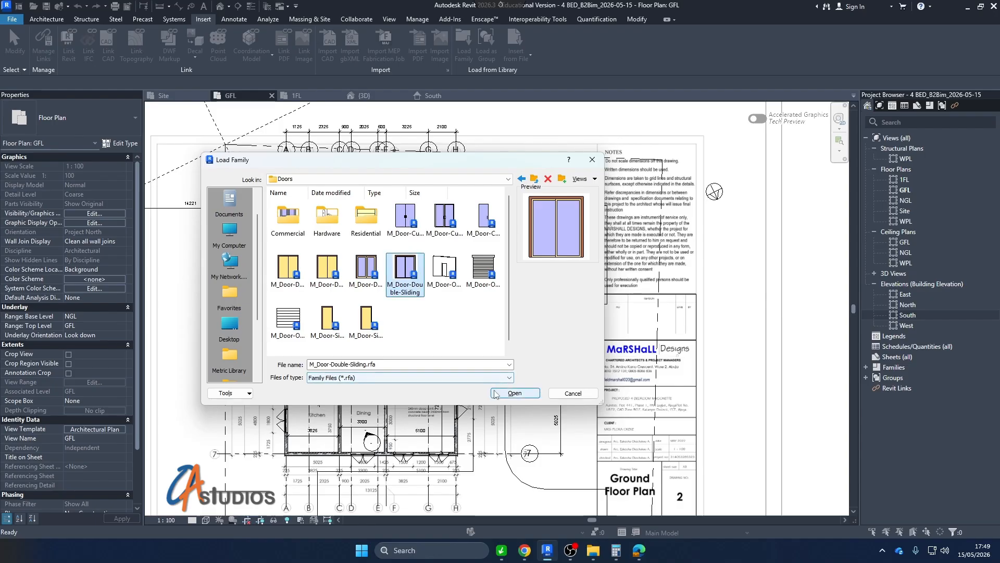
Look through the Residential folder's door families and return to the parent Doors folder.
{"action": "double_click", "coordinate": [366, 216]}
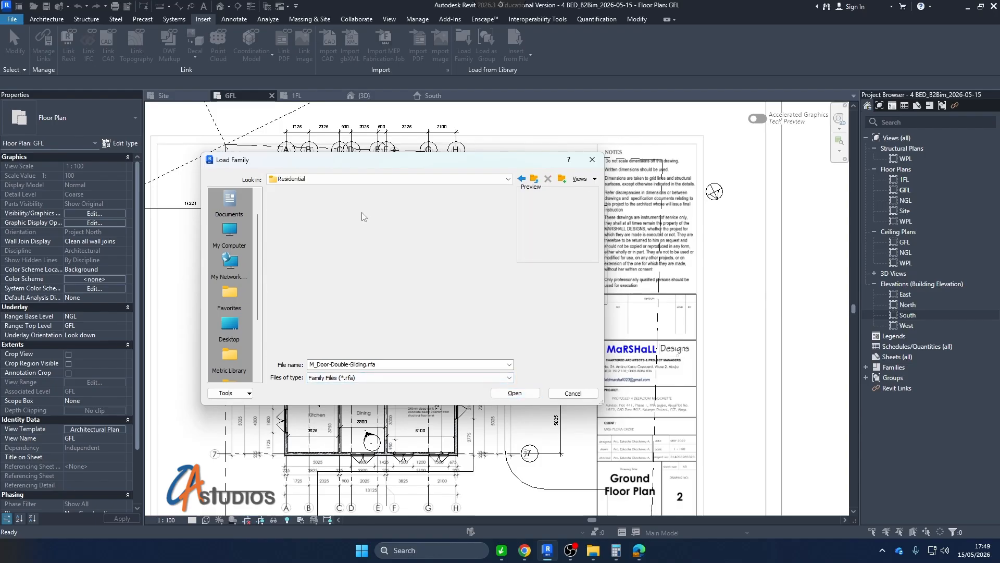
{"action": "scroll", "coordinate": [382, 308], "scroll_direction": "down", "scroll_amount": 1}
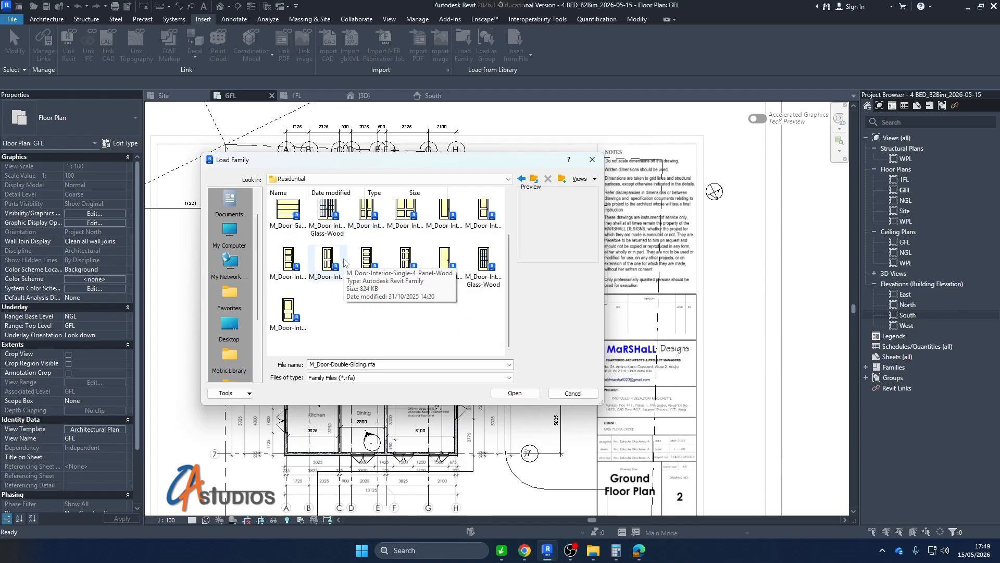
{"action": "scroll", "coordinate": [343, 260], "scroll_direction": "up", "scroll_amount": 1}
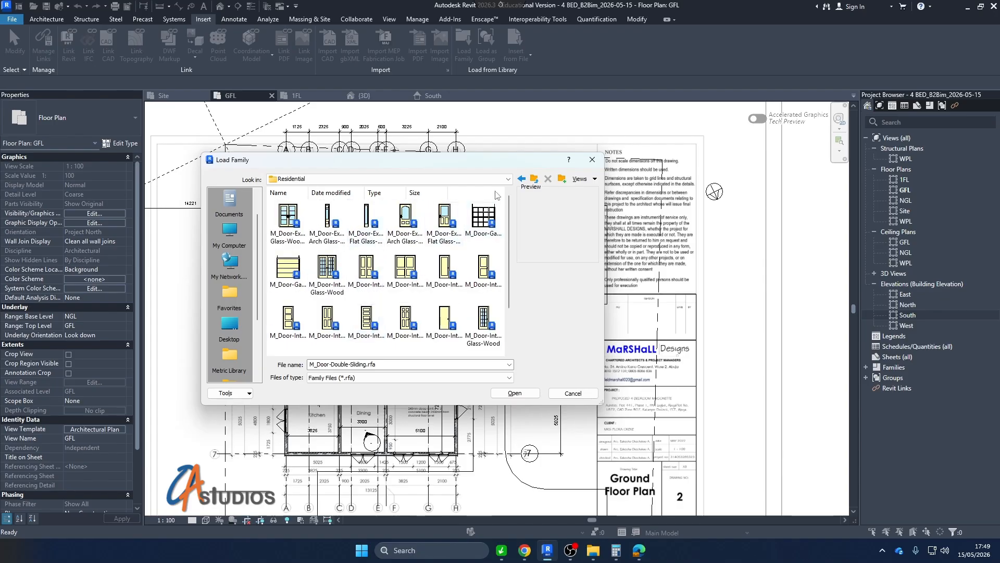
{"action": "left_click", "coordinate": [522, 181]}
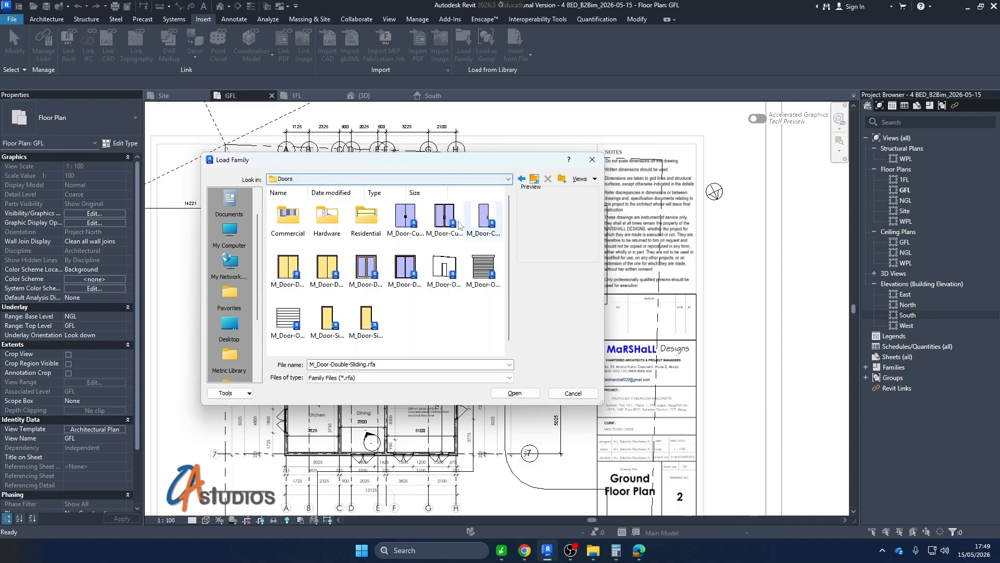
Load the M_Door-Double-Sliding family into the project.
{"action": "left_click", "coordinate": [404, 276]}
{"action": "left_click", "coordinate": [515, 393]}
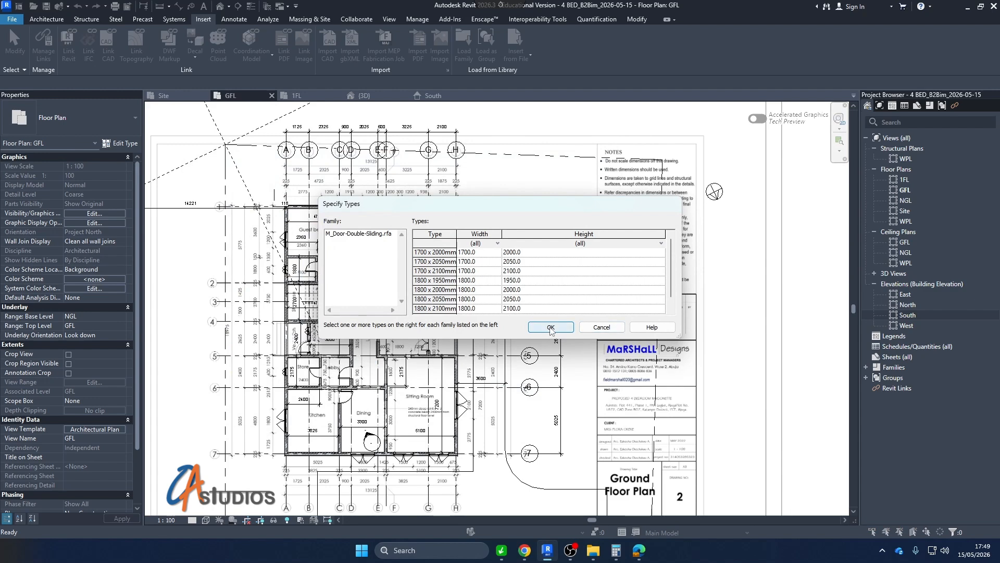
{"action": "left_click", "coordinate": [550, 327]}
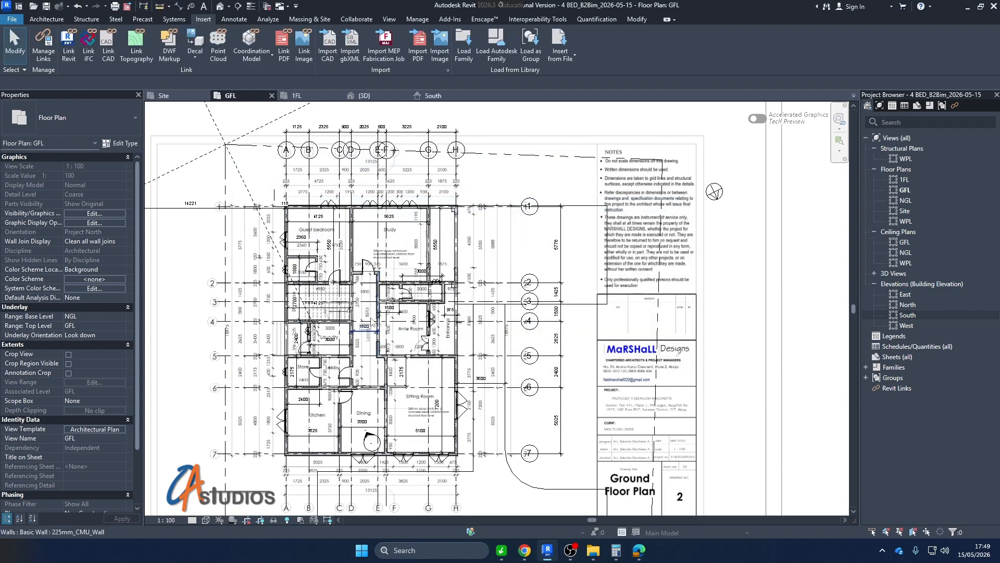
For the Study's wide opening, duplicate the double sliding door type as 3000 X 2400_SD1 with width 3000 and height 2400.
{"action": "scroll", "coordinate": [373, 312], "scroll_direction": "up", "scroll_amount": 2}
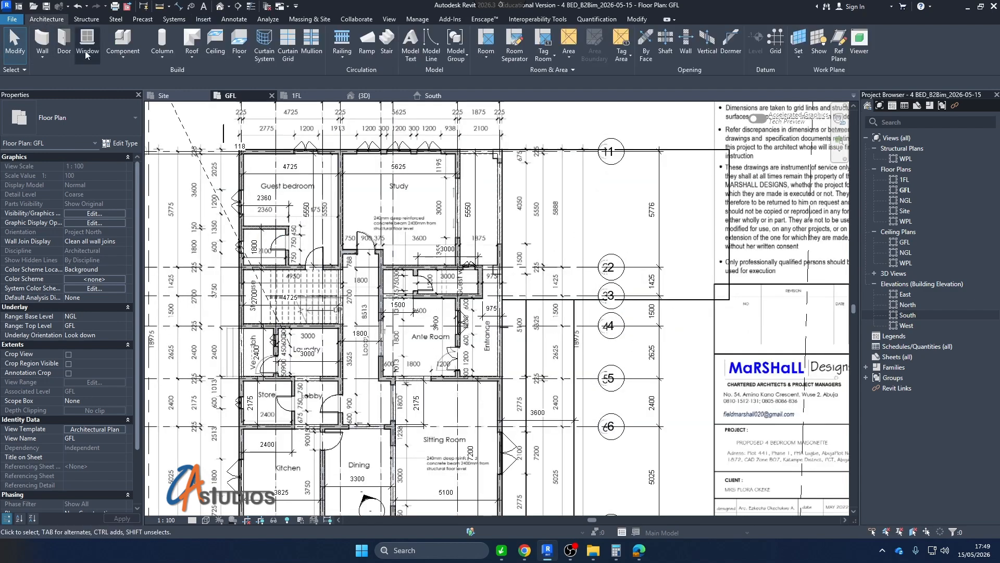
{"action": "key", "text": "d"}
{"action": "key", "text": "r"}
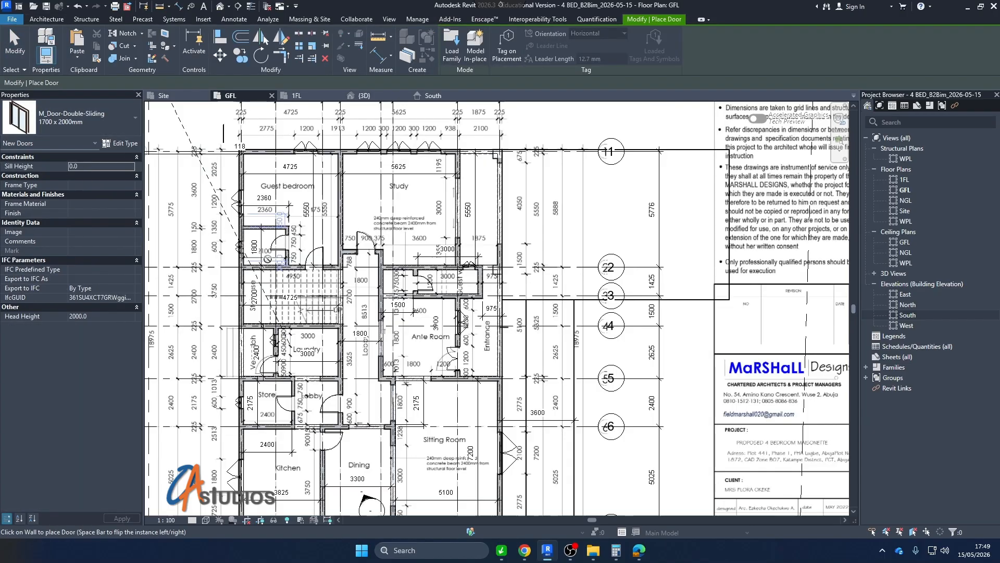
{"action": "scroll", "coordinate": [384, 332], "scroll_direction": "up", "scroll_amount": 2}
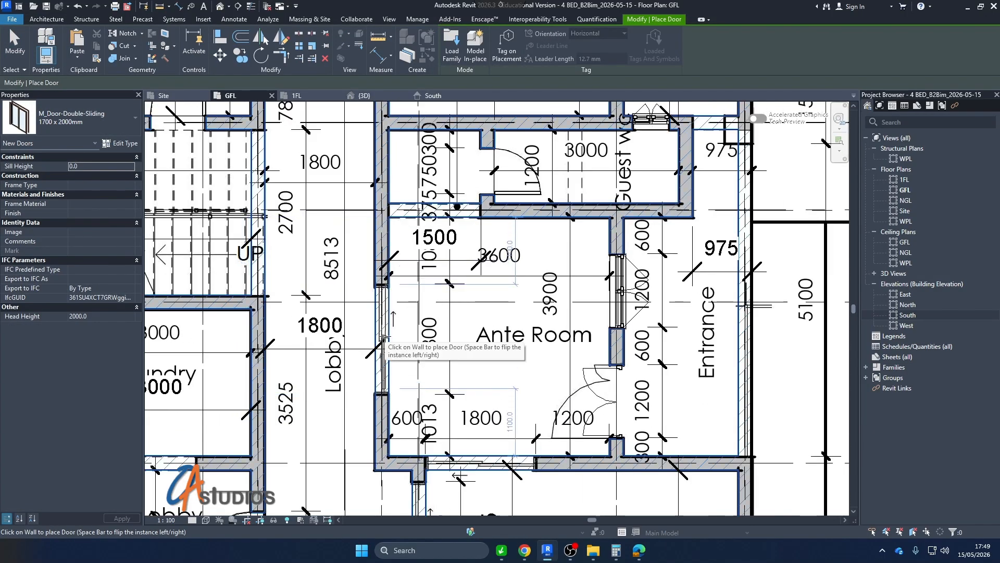
{"action": "scroll", "coordinate": [384, 363], "scroll_direction": "down", "scroll_amount": 7}
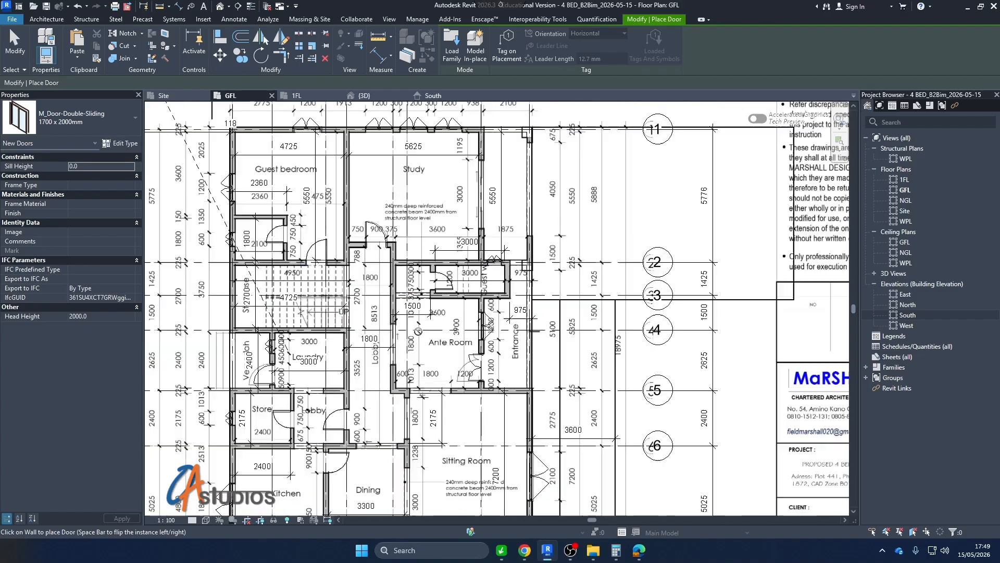
{"action": "scroll", "coordinate": [464, 191], "scroll_direction": "up", "scroll_amount": 3}
{"action": "scroll", "coordinate": [501, 235], "scroll_direction": "down", "scroll_amount": 5}
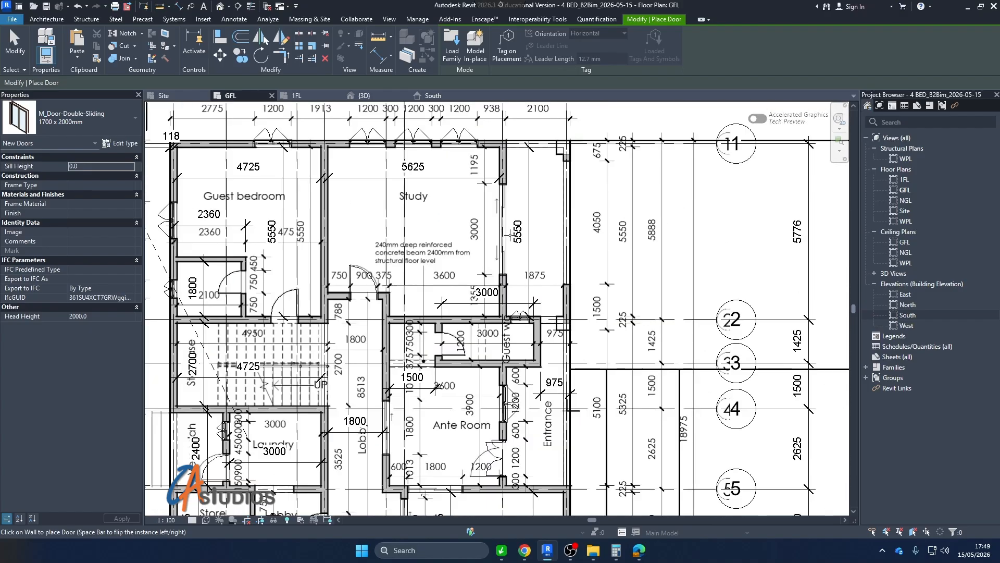
{"action": "scroll", "coordinate": [478, 228], "scroll_direction": "up", "scroll_amount": 5}
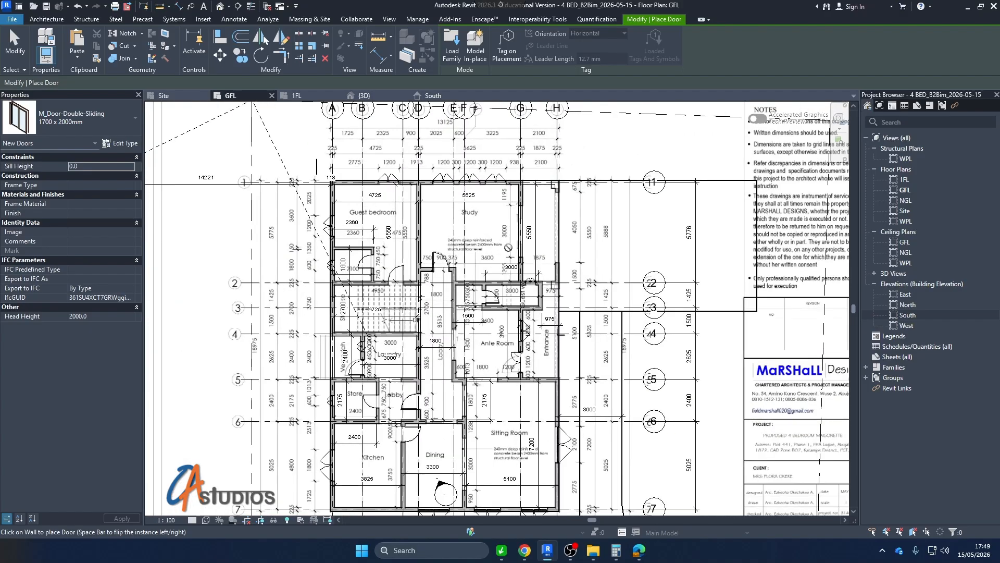
{"action": "scroll", "coordinate": [503, 244], "scroll_direction": "up", "scroll_amount": 1}
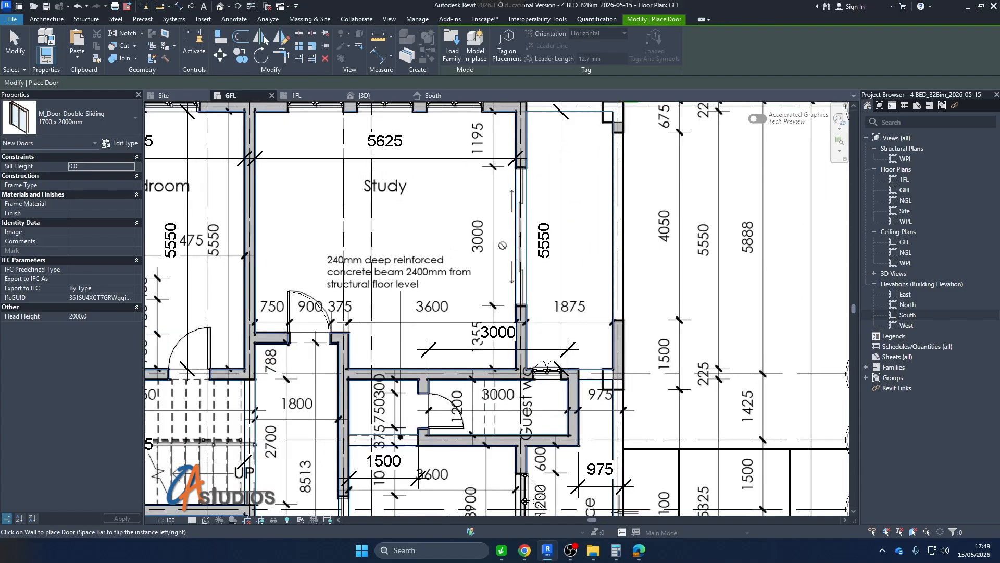
{"action": "left_click", "coordinate": [120, 142]}
{"action": "left_click", "coordinate": [367, 185]}
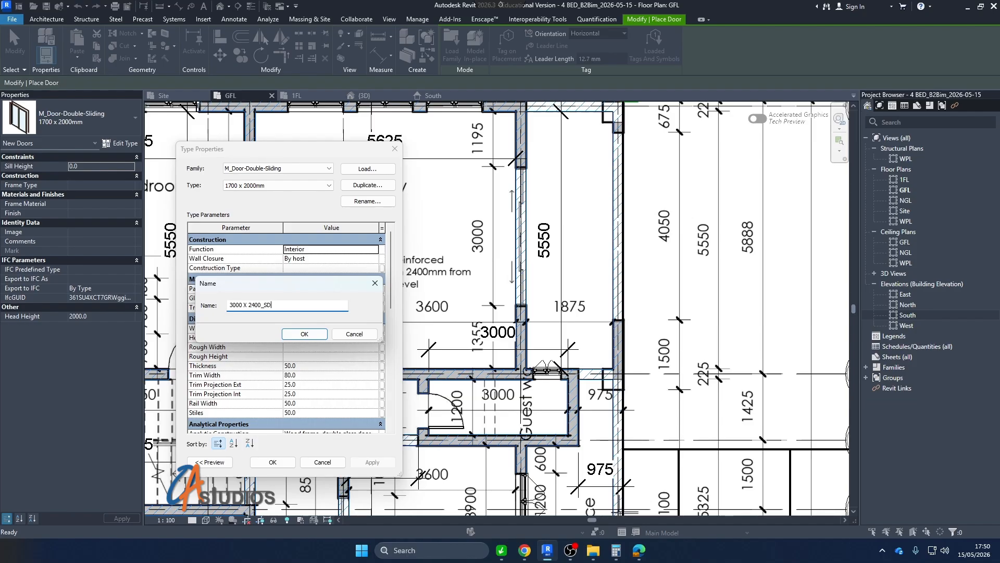
{"action": "left_click", "coordinate": [304, 335]}
{"action": "left_click", "coordinate": [313, 329]}
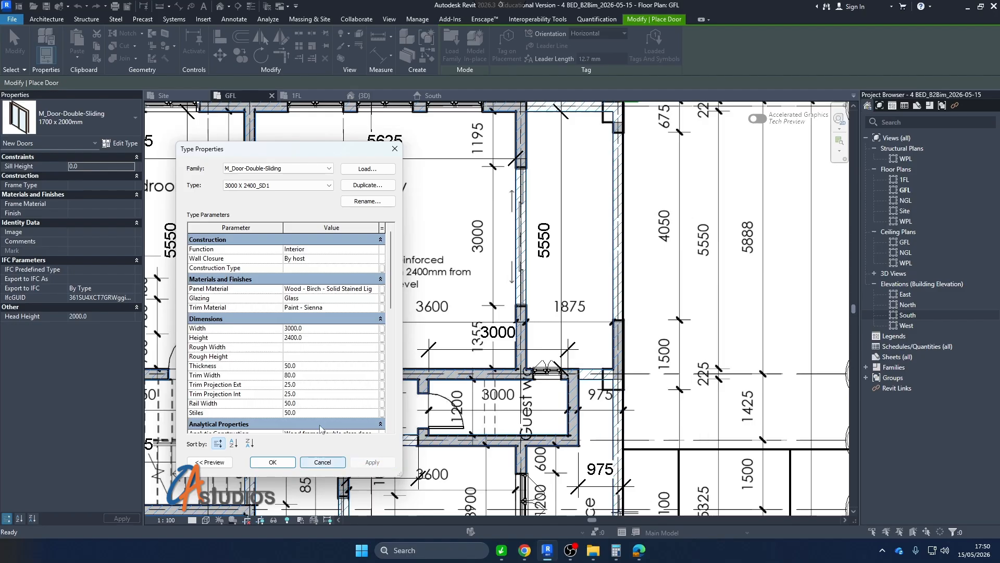
{"action": "left_click", "coordinate": [273, 462]}
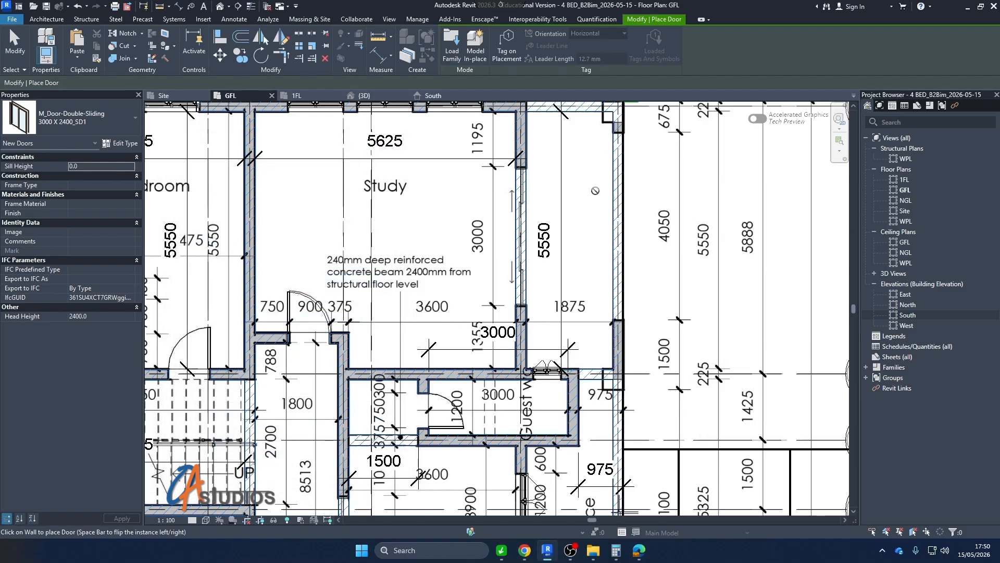
Place the 3000 X 2400_SD1 sliding door in the Study's 3000 mm wall opening and finish door placement.
{"action": "scroll", "coordinate": [519, 237], "scroll_direction": "up", "scroll_amount": 2}
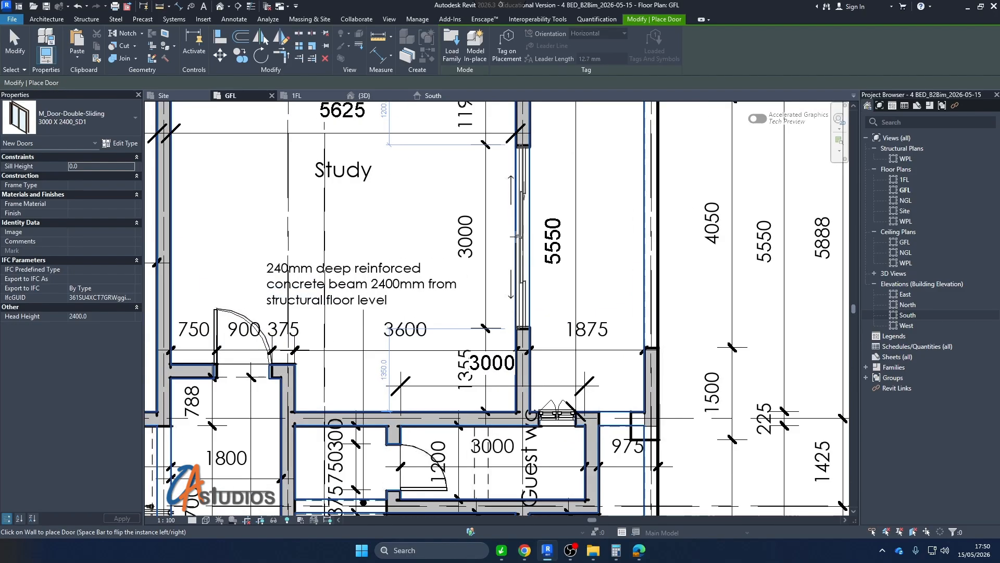
{"action": "left_click", "coordinate": [520, 236]}
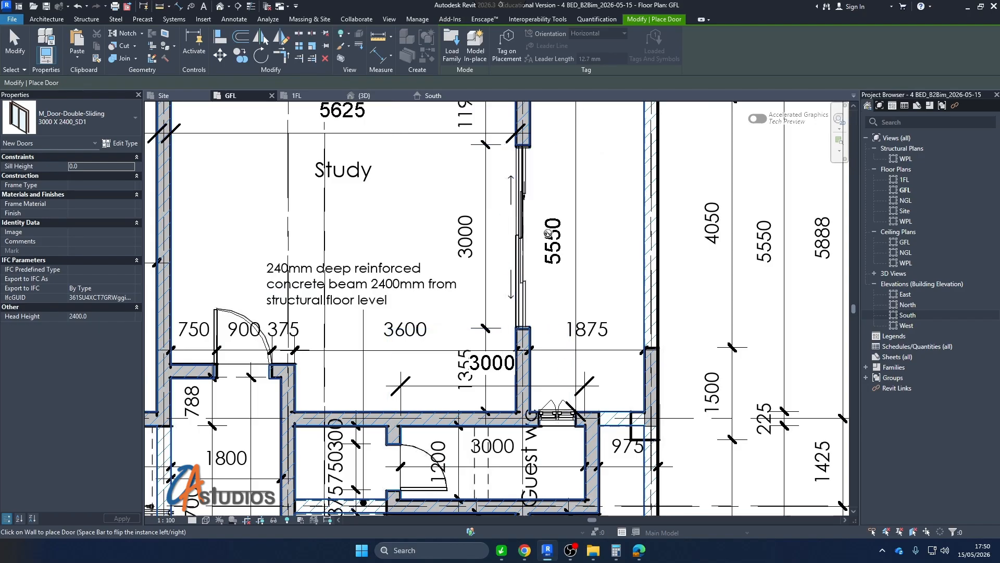
{"action": "key", "text": "Escape"}
Select the Study's new sliding door and examine how its panels and frame fit the wall opening.
{"action": "scroll", "coordinate": [528, 232], "scroll_direction": "up", "scroll_amount": 3}
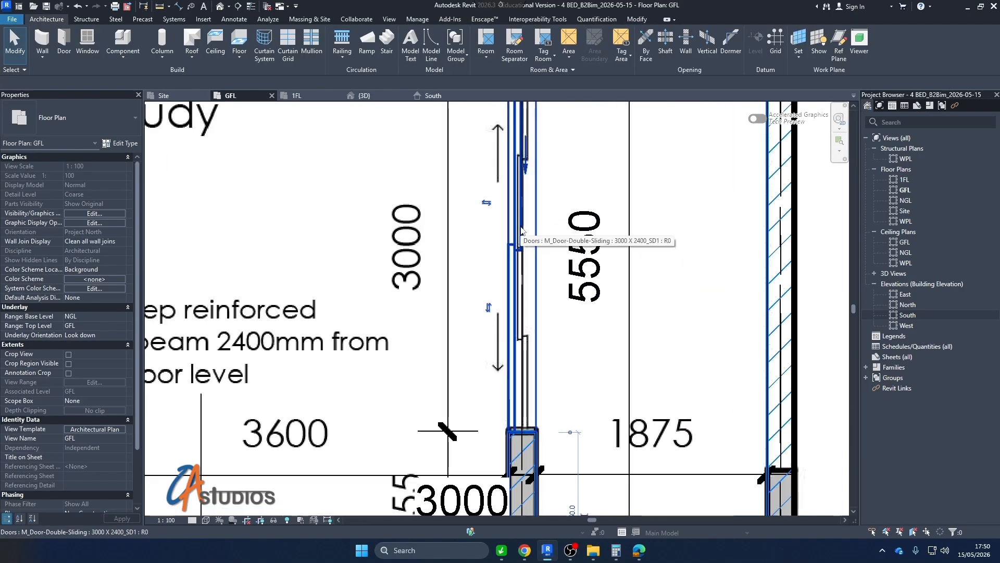
{"action": "left_click", "coordinate": [514, 288]}
{"action": "scroll", "coordinate": [514, 288], "scroll_direction": "down", "scroll_amount": 2}
{"action": "scroll", "coordinate": [514, 234], "scroll_direction": "up", "scroll_amount": 2}
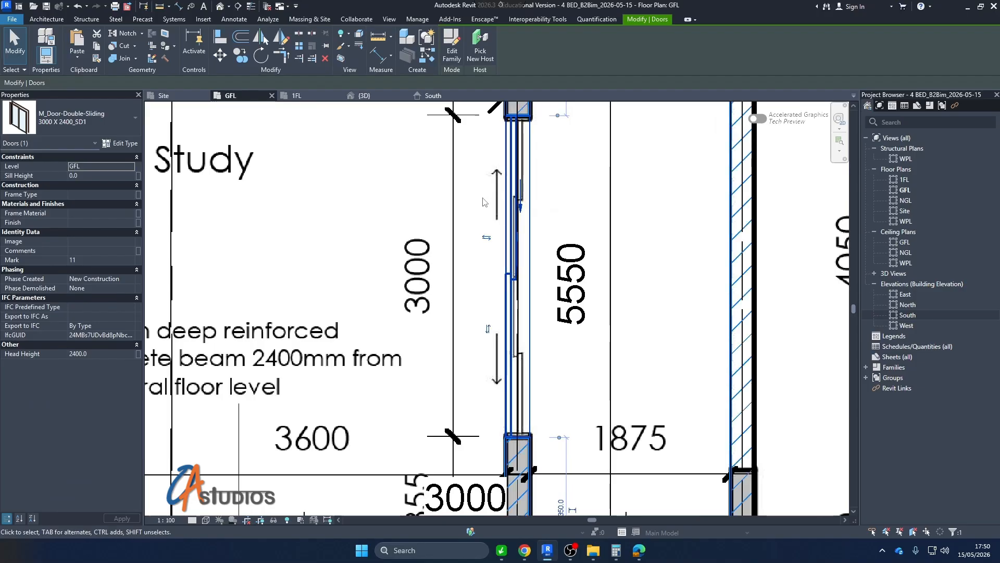
{"action": "scroll", "coordinate": [491, 185], "scroll_direction": "down", "scroll_amount": 1}
{"action": "scroll", "coordinate": [511, 369], "scroll_direction": "down", "scroll_amount": 1}
{"action": "scroll", "coordinate": [510, 369], "scroll_direction": "up", "scroll_amount": 3}
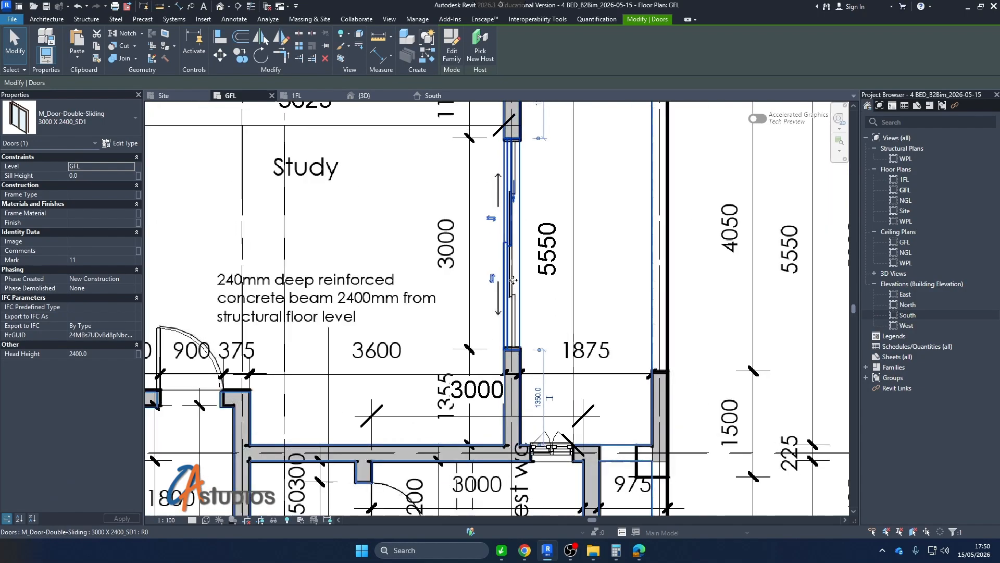
{"action": "scroll", "coordinate": [510, 370], "scroll_direction": "up", "scroll_amount": 3}
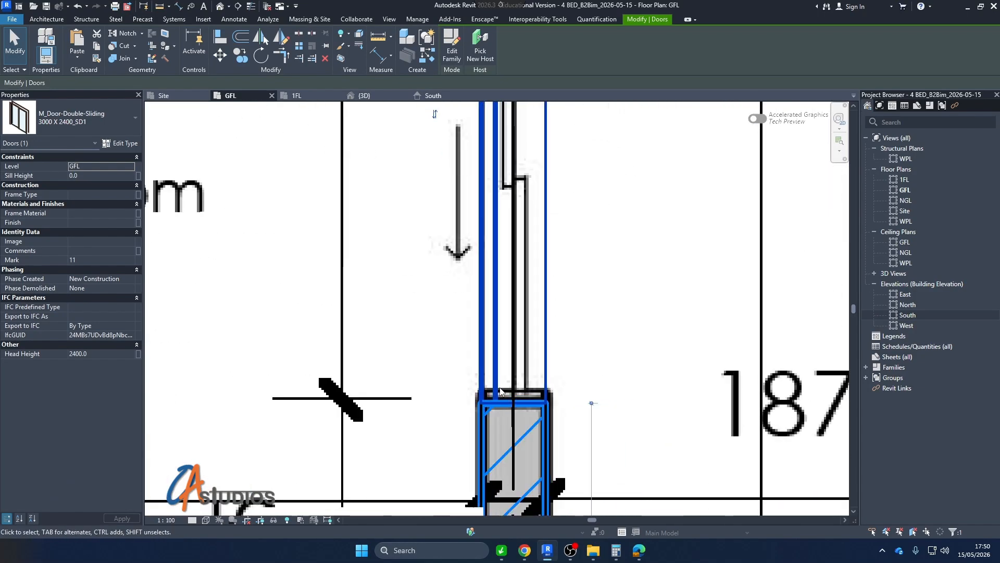
{"action": "scroll", "coordinate": [500, 392], "scroll_direction": "down", "scroll_amount": 5}
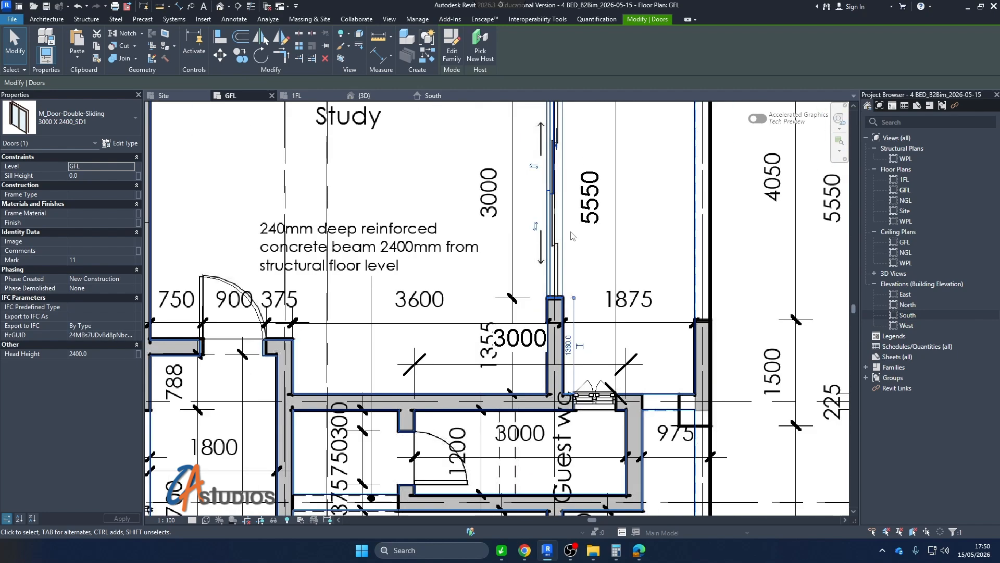
Create a similar sliding door type named 1800 X 2400_SD2, 1800 wide, and place it in the opening between the Lobby and Ante Room.
{"action": "right_click", "coordinate": [562, 216]}
{"action": "left_click", "coordinate": [558, 346]}
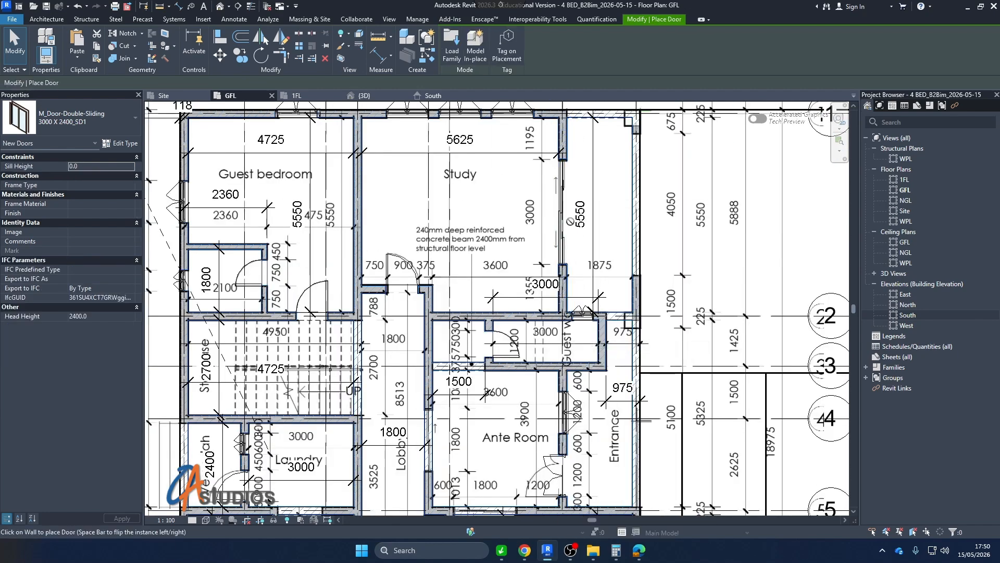
{"action": "scroll", "coordinate": [567, 201], "scroll_direction": "down", "scroll_amount": 4}
{"action": "scroll", "coordinate": [567, 201], "scroll_direction": "down", "scroll_amount": 3}
{"action": "scroll", "coordinate": [510, 356], "scroll_direction": "up", "scroll_amount": 4}
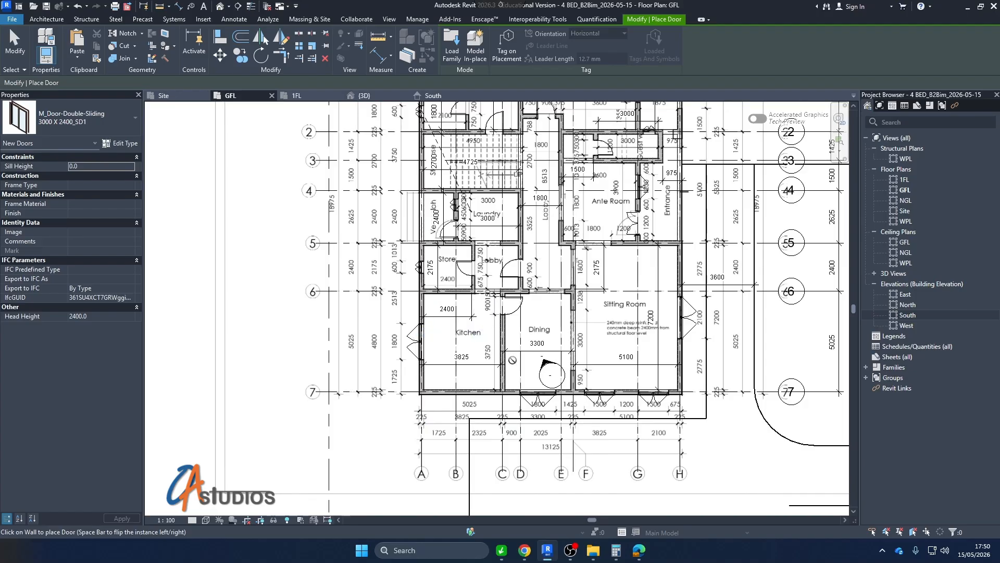
{"action": "scroll", "coordinate": [493, 285], "scroll_direction": "up", "scroll_amount": 2}
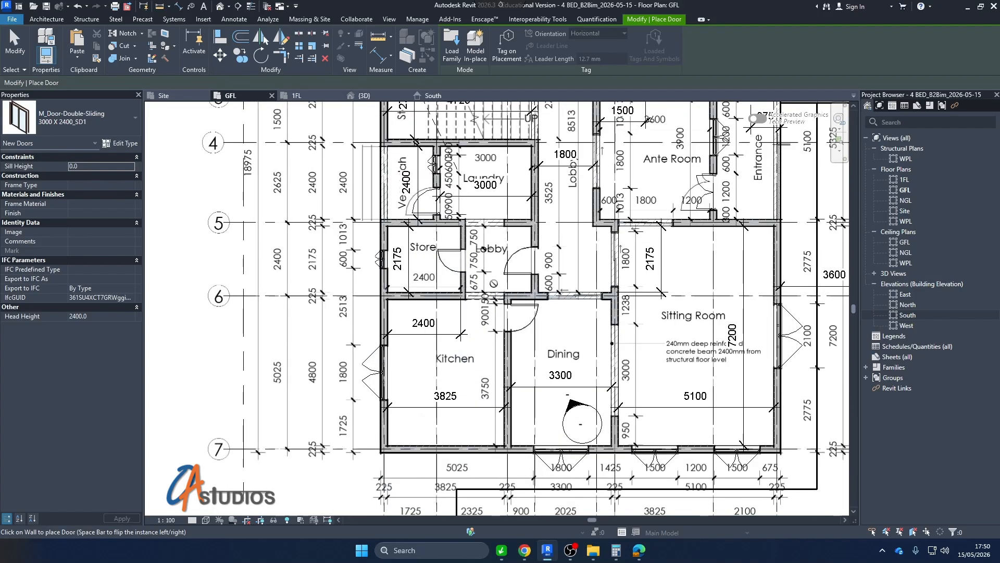
{"action": "scroll", "coordinate": [406, 388], "scroll_direction": "down", "scroll_amount": 2}
{"action": "scroll", "coordinate": [497, 244], "scroll_direction": "up", "scroll_amount": 4}
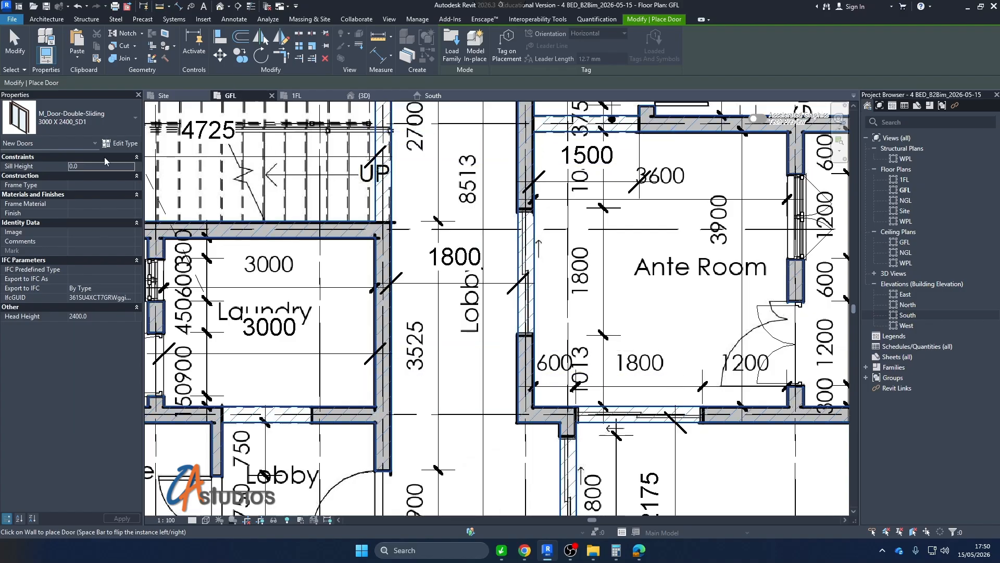
{"action": "left_click", "coordinate": [120, 143]}
{"action": "left_click", "coordinate": [368, 185]}
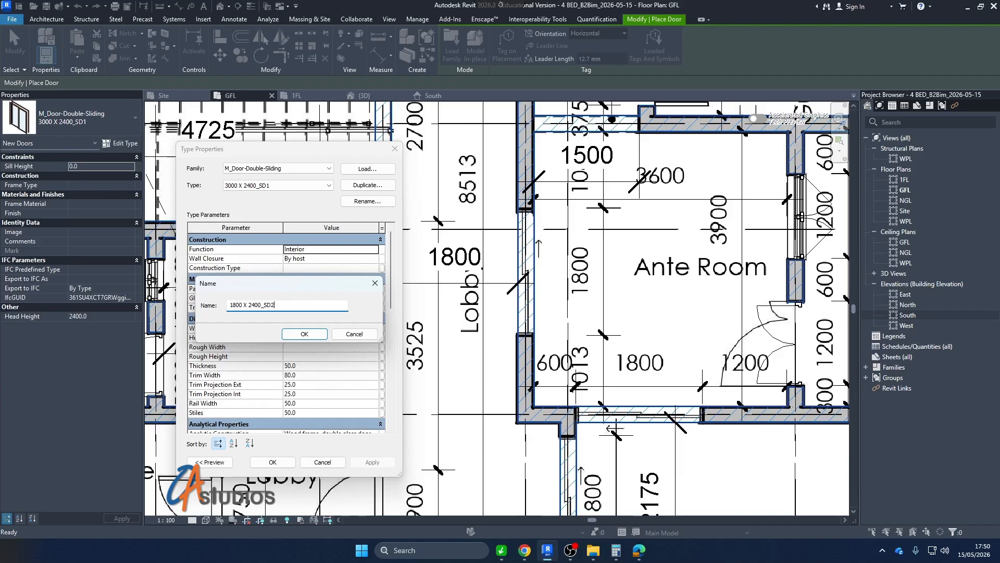
{"action": "left_click", "coordinate": [304, 334]}
{"action": "left_click", "coordinate": [312, 326]}
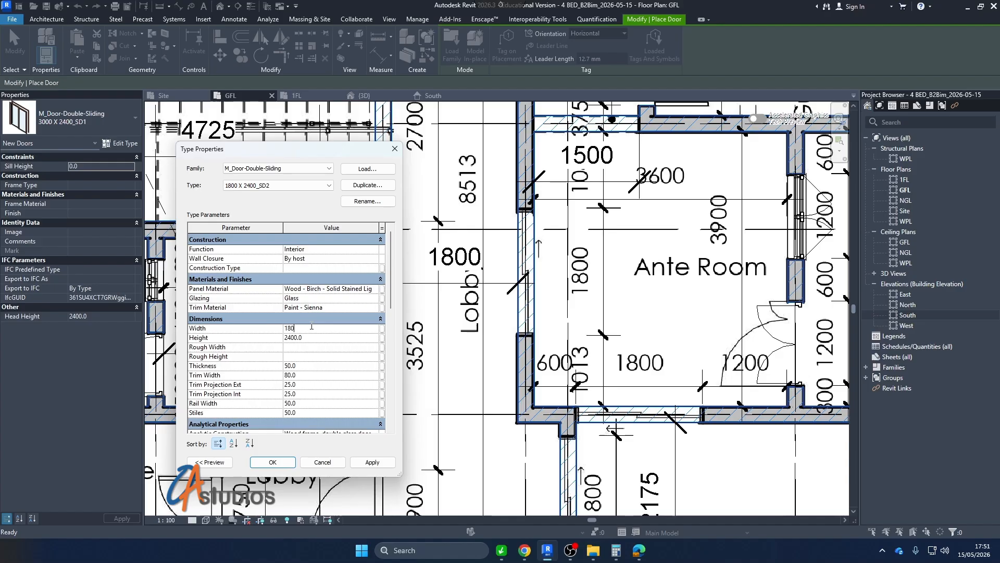
{"action": "left_click", "coordinate": [273, 463]}
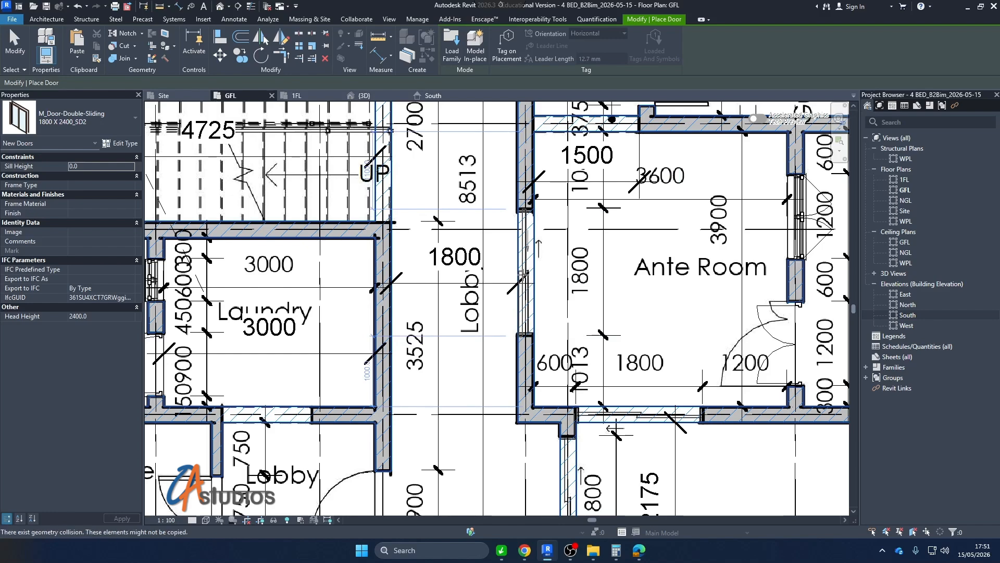
{"action": "scroll", "coordinate": [538, 261], "scroll_direction": "down", "scroll_amount": 3}
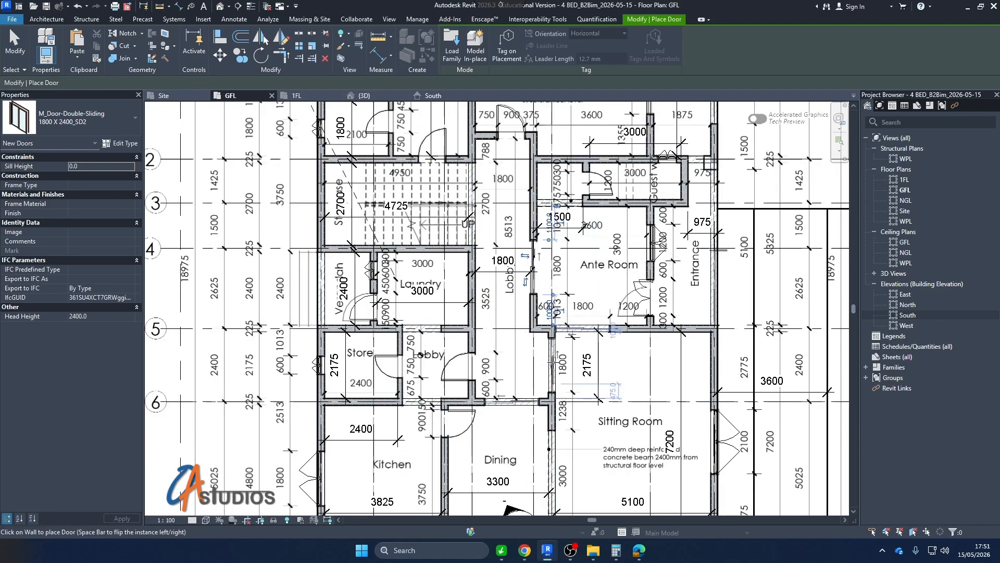
Place 1800 X 2400_SD2 sliding doors in the Sitting Room's openings to the Lobby and to the Ante Room, and finish door placement.
{"action": "scroll", "coordinate": [552, 383], "scroll_direction": "up", "scroll_amount": 4}
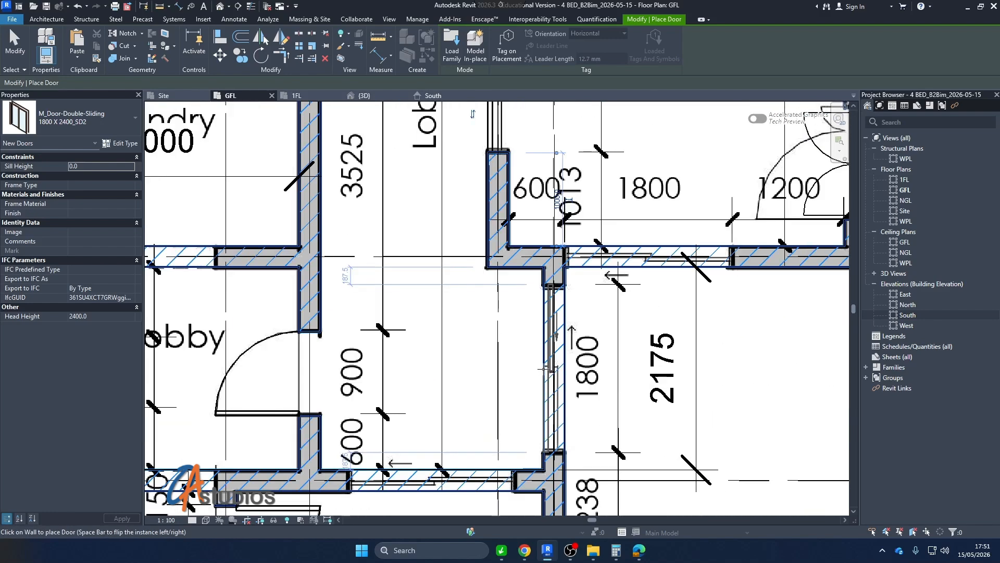
{"action": "scroll", "coordinate": [463, 366], "scroll_direction": "down", "scroll_amount": 3}
{"action": "scroll", "coordinate": [595, 293], "scroll_direction": "up", "scroll_amount": 3}
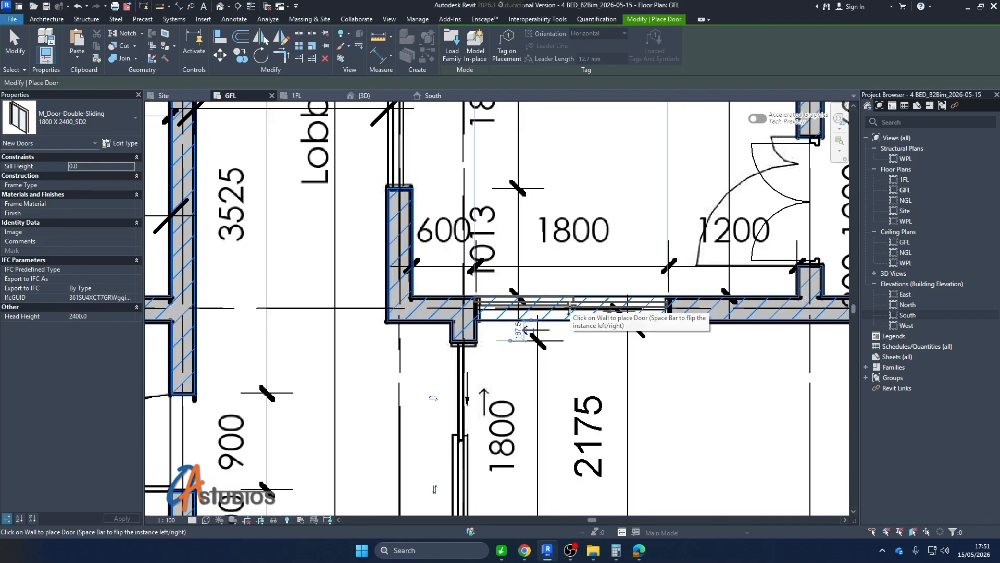
{"action": "left_click", "coordinate": [570, 307]}
{"action": "scroll", "coordinate": [591, 340], "scroll_direction": "down", "scroll_amount": 2}
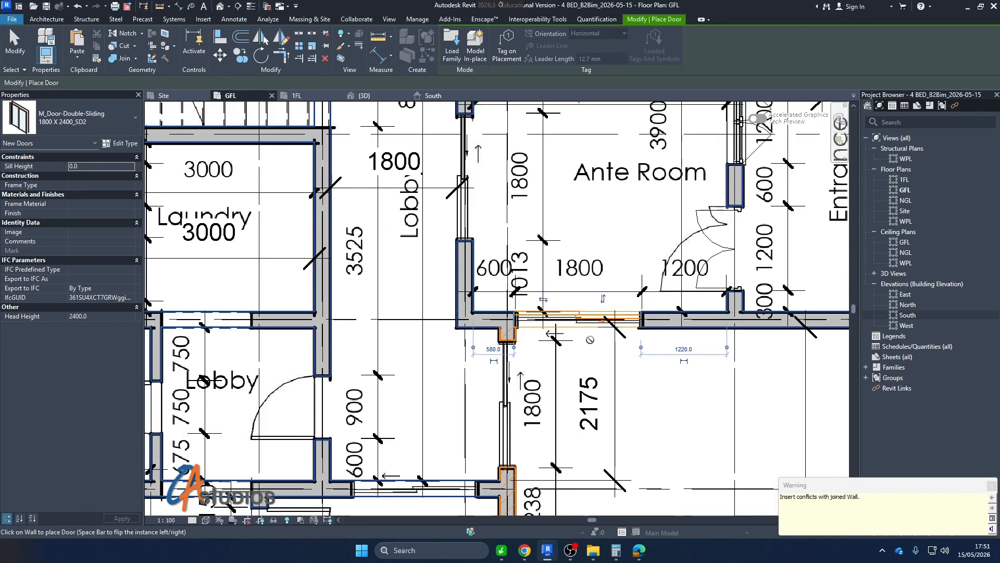
{"action": "scroll", "coordinate": [586, 333], "scroll_direction": "down", "scroll_amount": 2}
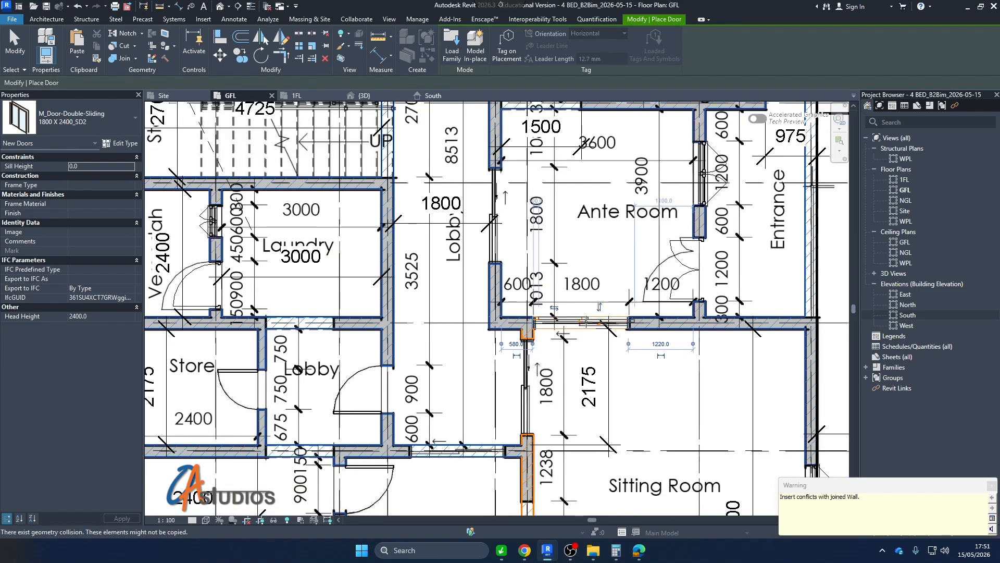
{"action": "scroll", "coordinate": [596, 323], "scroll_direction": "up", "scroll_amount": 4}
{"action": "key", "text": "Escape"}
{"action": "key", "text": "Escape"}
Nudge the new sliding door between the Ante Room and Sitting Room along its wall, away from the adjoining wall stub.
{"action": "scroll", "coordinate": [595, 315], "scroll_direction": "up", "scroll_amount": 1}
{"action": "left_click", "coordinate": [592, 315]}
{"action": "key", "text": "Right"}
{"action": "key", "text": "Right"}
{"action": "key", "text": "Right"}
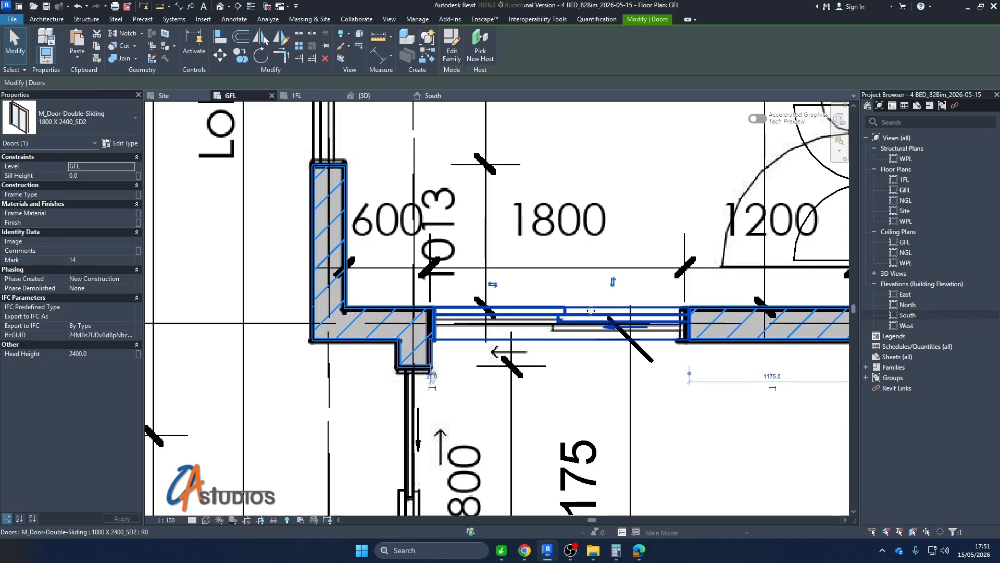
{"action": "key", "text": "Left"}
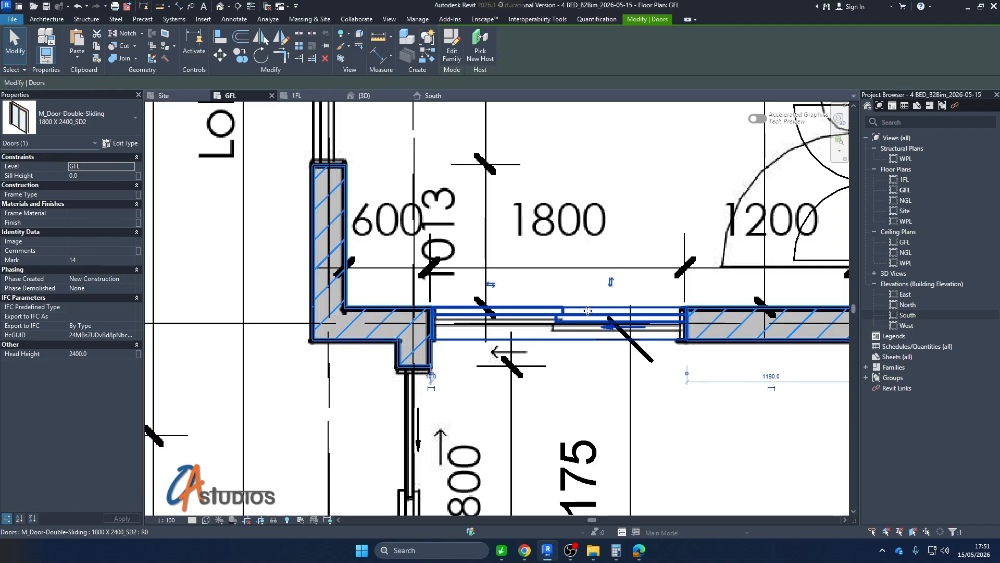
{"action": "key", "text": "Right"}
{"action": "key", "text": "Right"}
Align the edge of the Ante Room–Sitting Room sliding door with the face of the adjoining wall stub.
{"action": "left_click", "coordinate": [220, 36]}
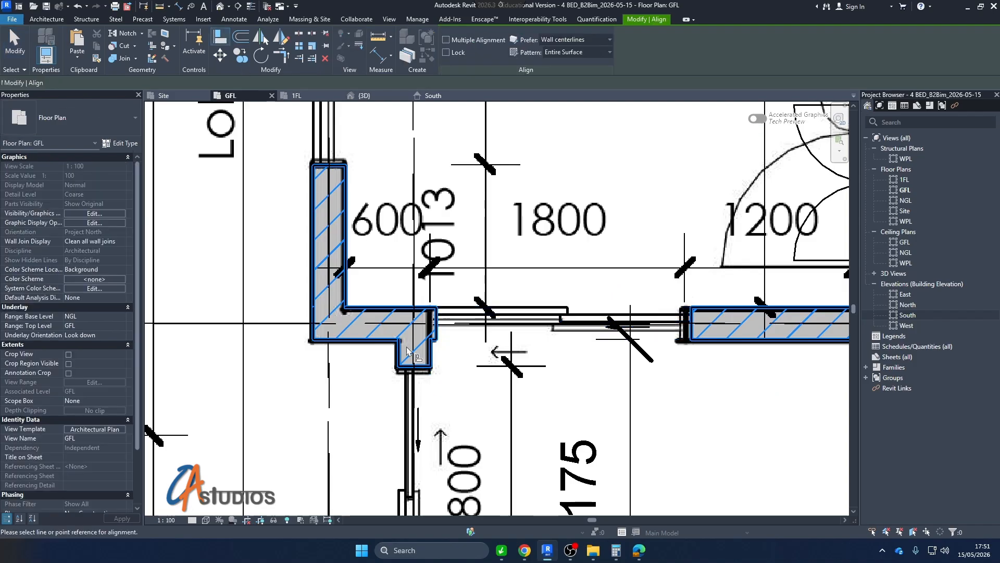
{"action": "scroll", "coordinate": [414, 362], "scroll_direction": "up", "scroll_amount": 2}
{"action": "left_click", "coordinate": [436, 349]}
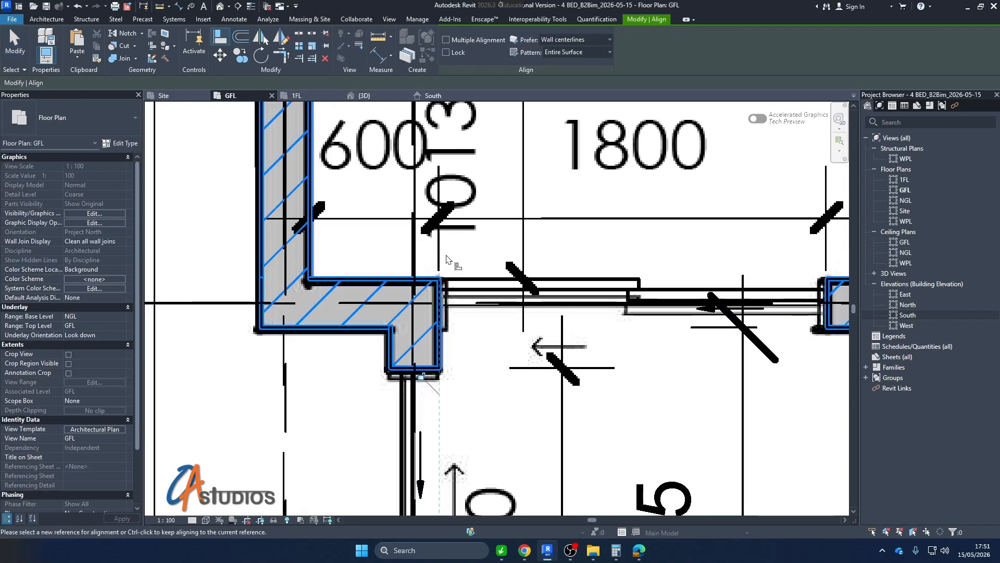
{"action": "scroll", "coordinate": [471, 363], "scroll_direction": "down", "scroll_amount": 1}
{"action": "key", "text": "Escape"}
{"action": "key", "text": "Escape"}
{"action": "scroll", "coordinate": [474, 365], "scroll_direction": "down", "scroll_amount": 2}
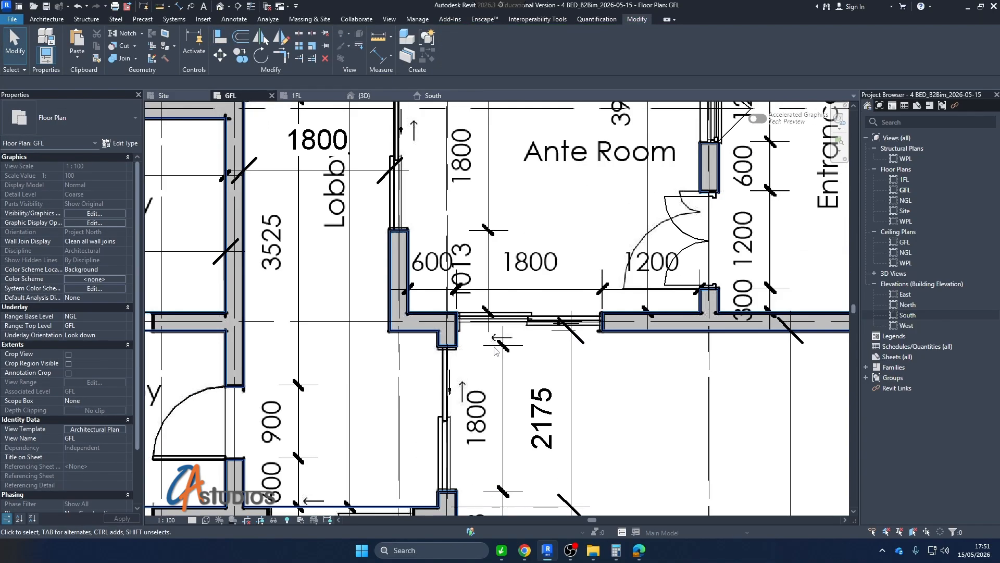
Create a similar 1800 X 2400_SD2 sliding door in the 1800 mm opening between the Lobby and Dining.
{"action": "scroll", "coordinate": [550, 323], "scroll_direction": "down", "scroll_amount": 1}
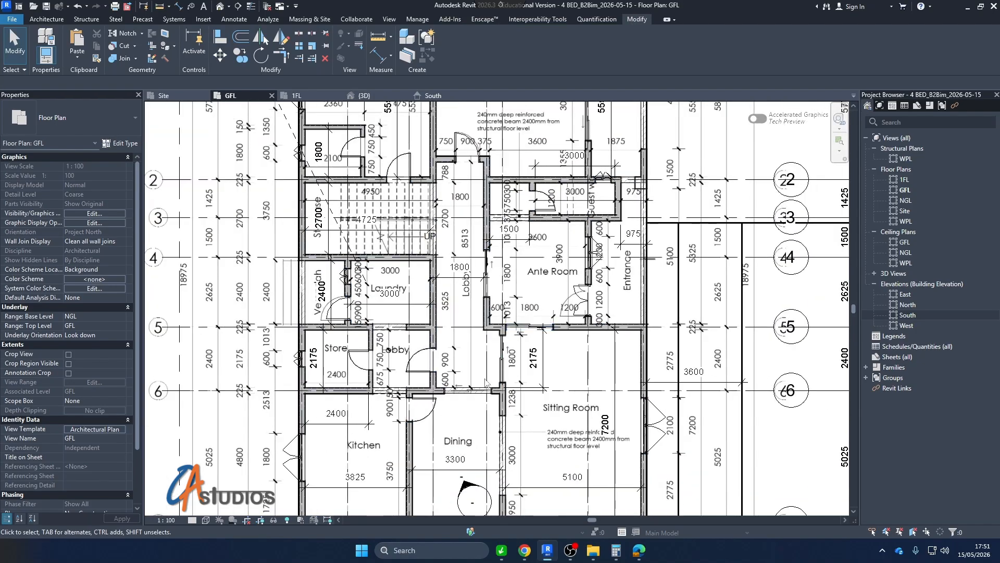
{"action": "scroll", "coordinate": [499, 397], "scroll_direction": "up", "scroll_amount": 3}
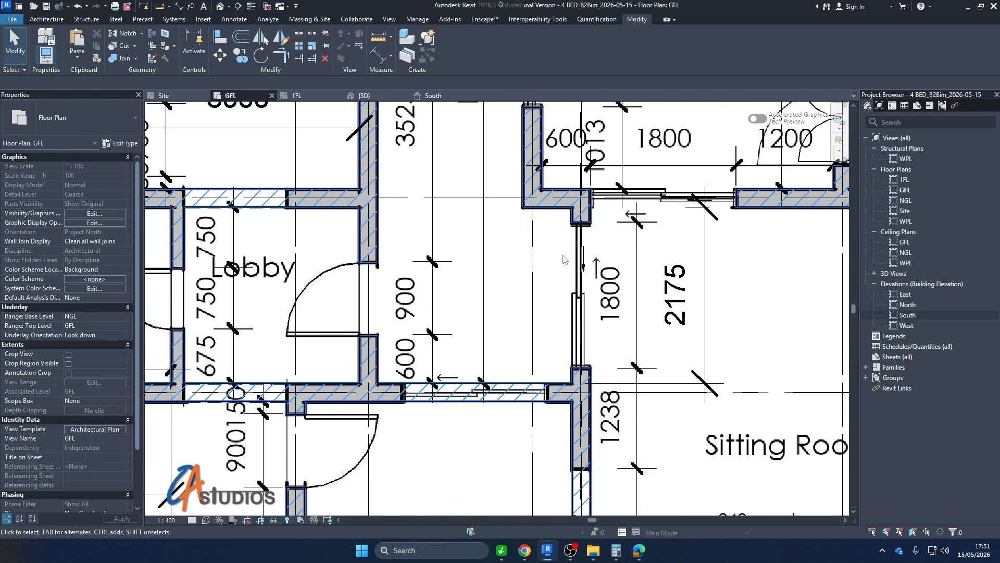
{"action": "right_click", "coordinate": [579, 271]}
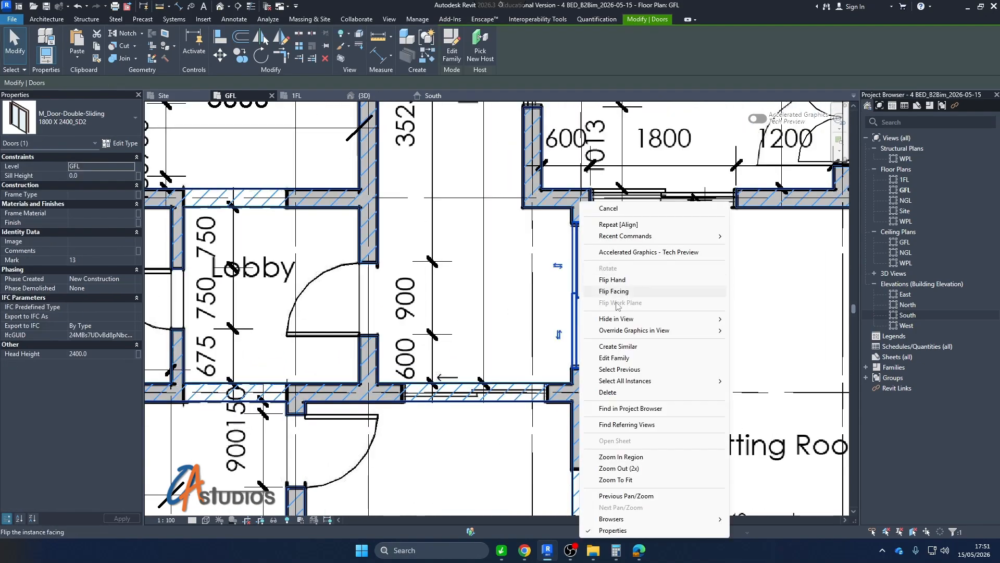
{"action": "left_click", "coordinate": [618, 346]}
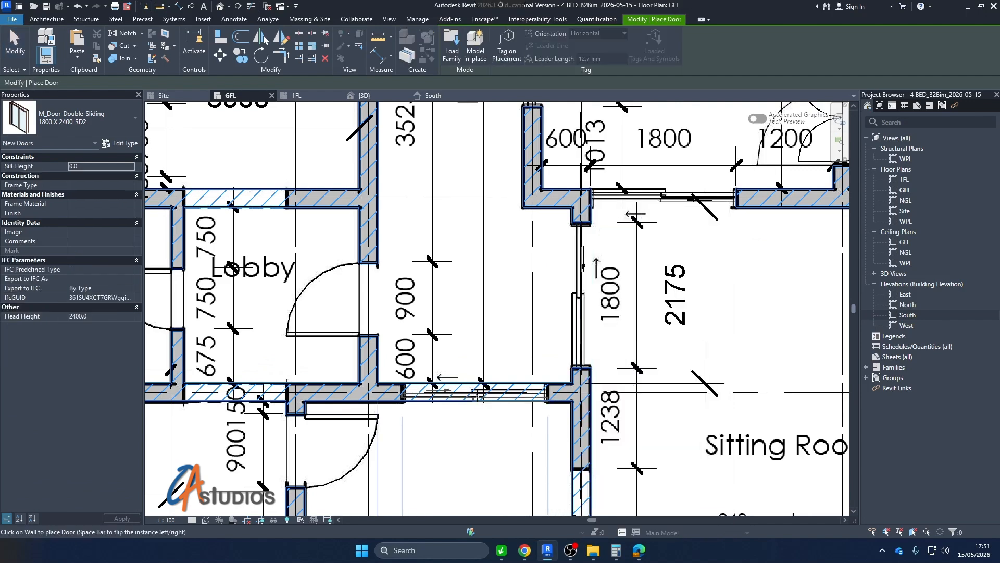
{"action": "scroll", "coordinate": [507, 359], "scroll_direction": "down", "scroll_amount": 2}
{"action": "scroll", "coordinate": [507, 359], "scroll_direction": "down", "scroll_amount": 2}
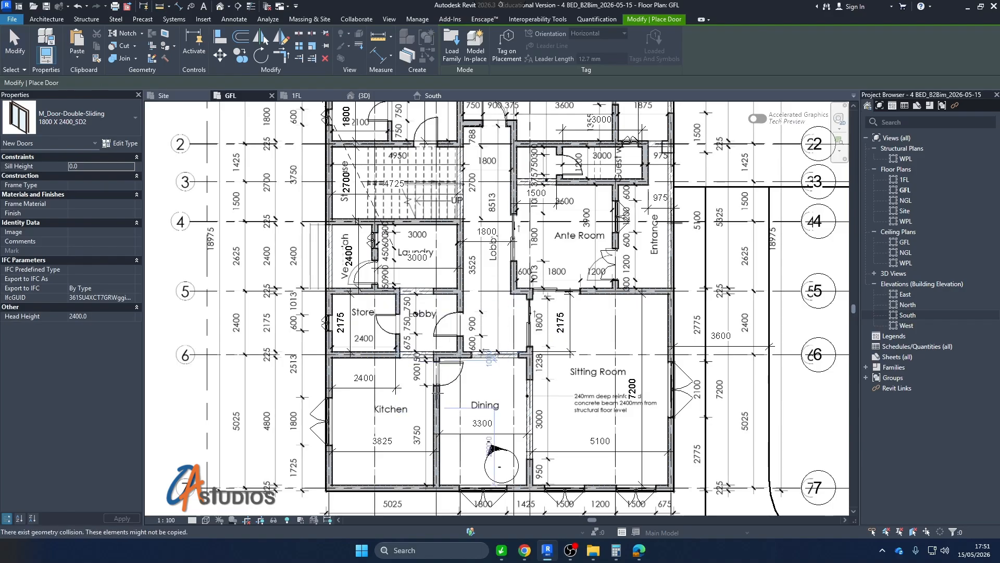
Check the ground floor for remaining sliding door openings, and locate the 1500 mm opening onto m.Balcony in the 1FL plan.
{"action": "scroll", "coordinate": [448, 312], "scroll_direction": "down", "scroll_amount": 2}
{"action": "scroll", "coordinate": [493, 208], "scroll_direction": "up", "scroll_amount": 2}
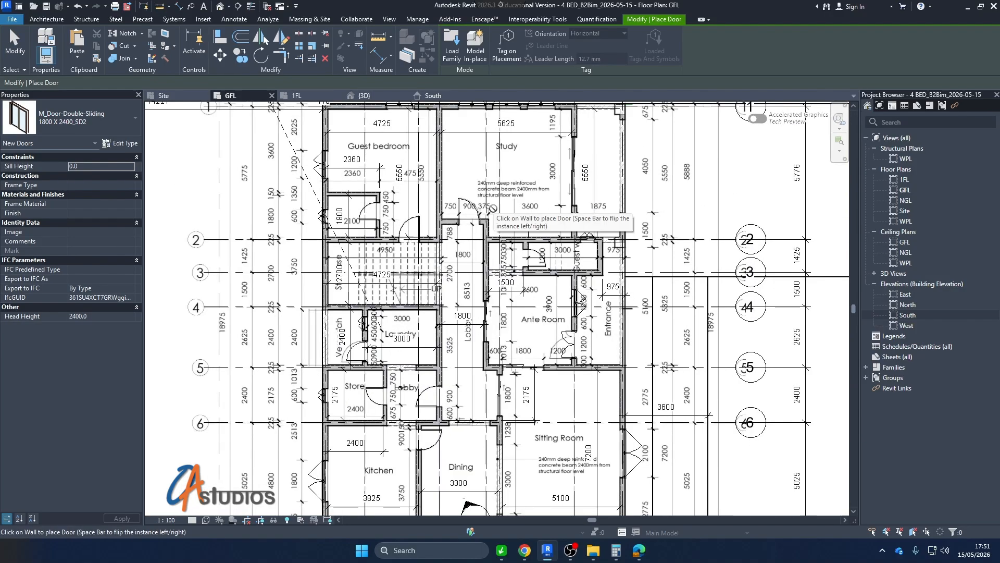
{"action": "scroll", "coordinate": [500, 337], "scroll_direction": "down", "scroll_amount": 2}
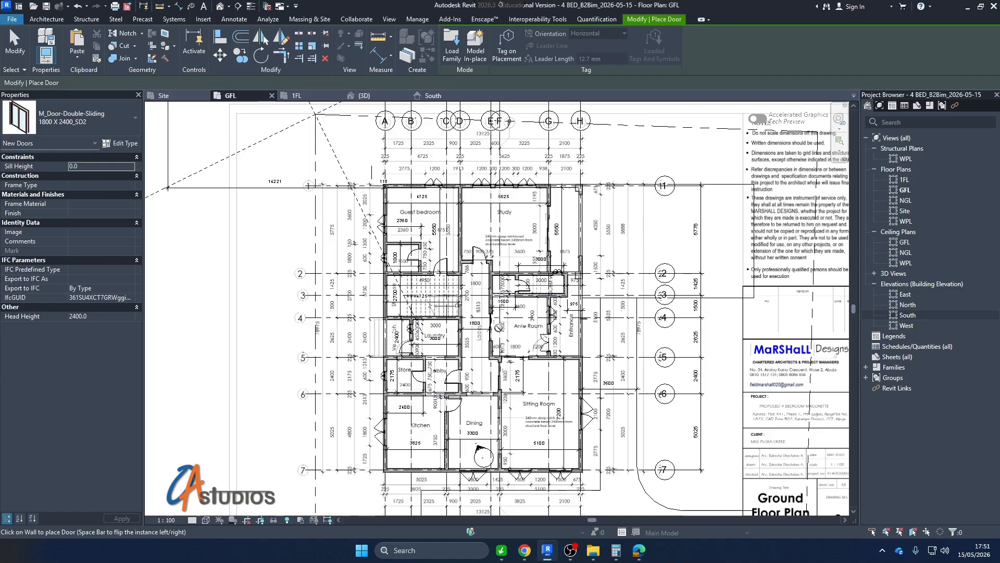
{"action": "left_click", "coordinate": [296, 95]}
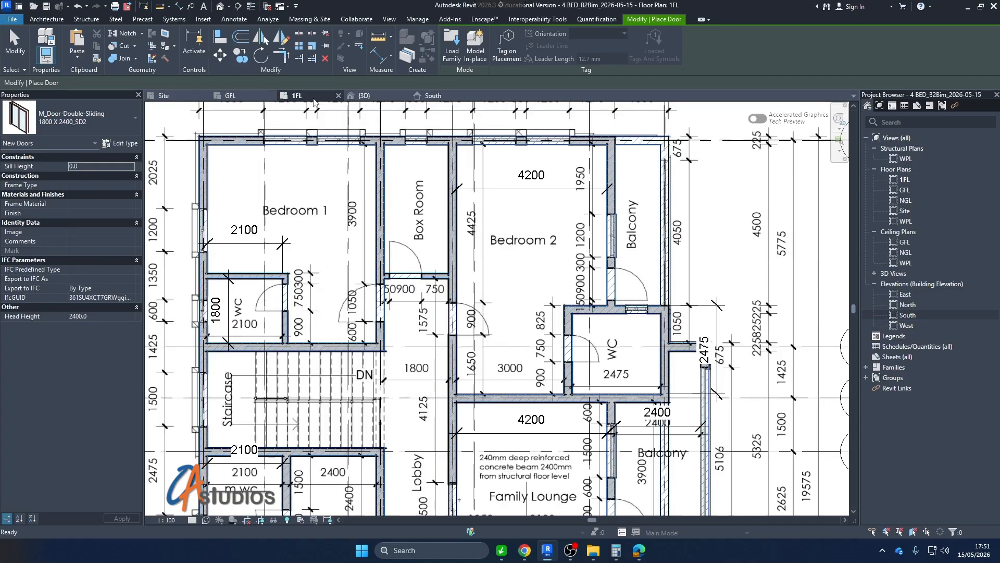
{"action": "scroll", "coordinate": [523, 278], "scroll_direction": "down", "scroll_amount": 2}
{"action": "scroll", "coordinate": [489, 461], "scroll_direction": "up", "scroll_amount": 5}
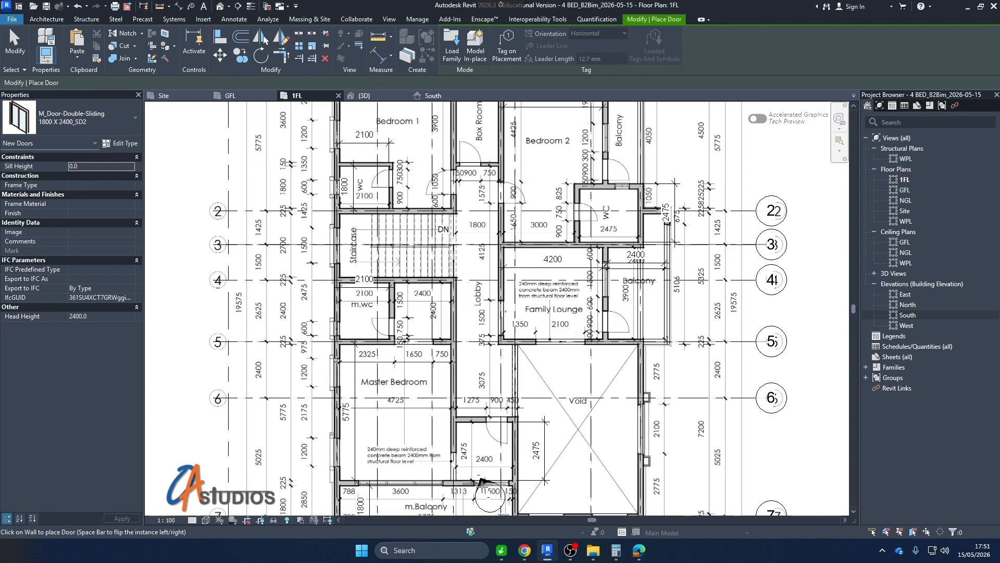
{"action": "scroll", "coordinate": [483, 478], "scroll_direction": "up", "scroll_amount": 3}
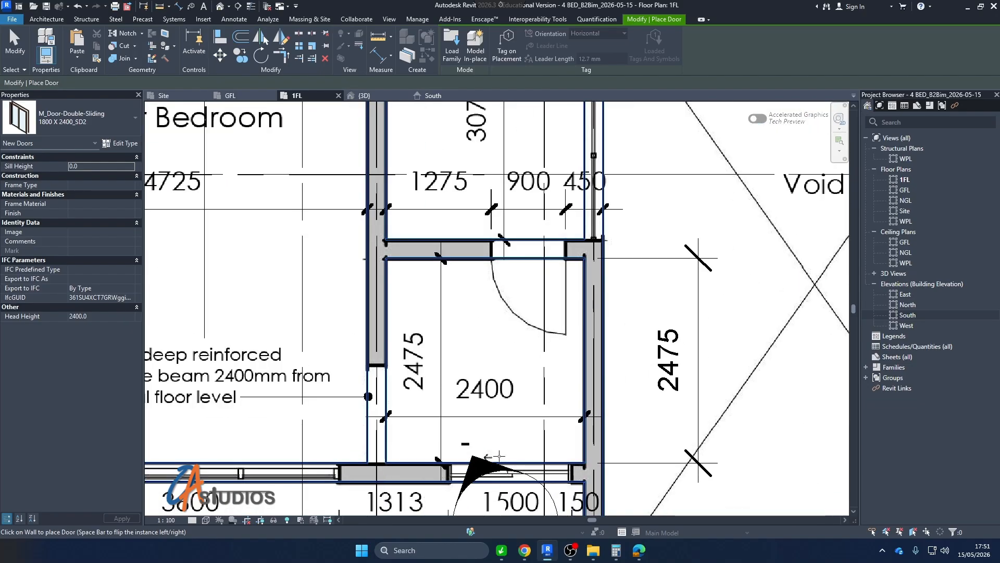
{"action": "scroll", "coordinate": [469, 440], "scroll_direction": "down", "scroll_amount": 2}
{"action": "scroll", "coordinate": [490, 411], "scroll_direction": "up", "scroll_amount": 5}
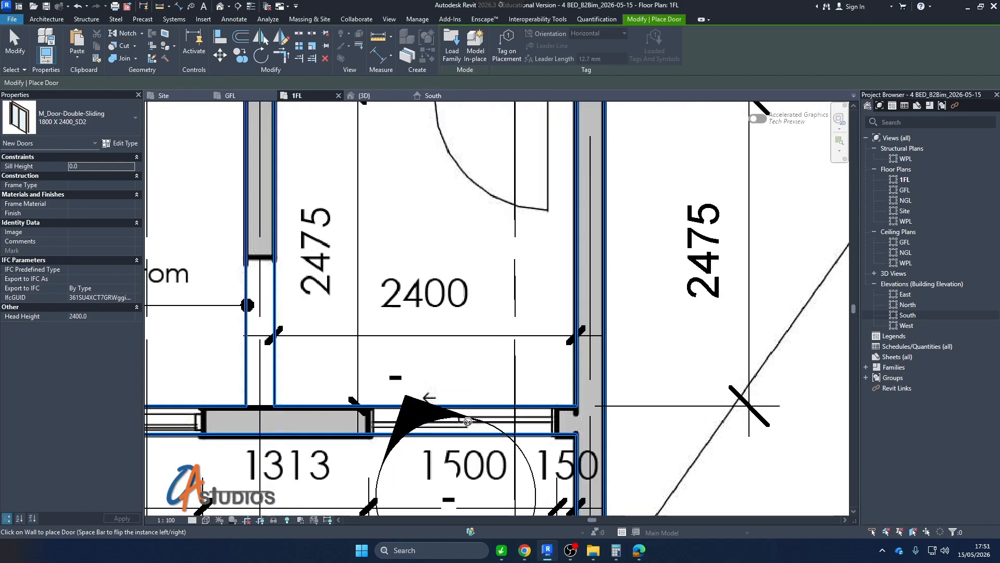
{"action": "scroll", "coordinate": [447, 421], "scroll_direction": "down", "scroll_amount": 3}
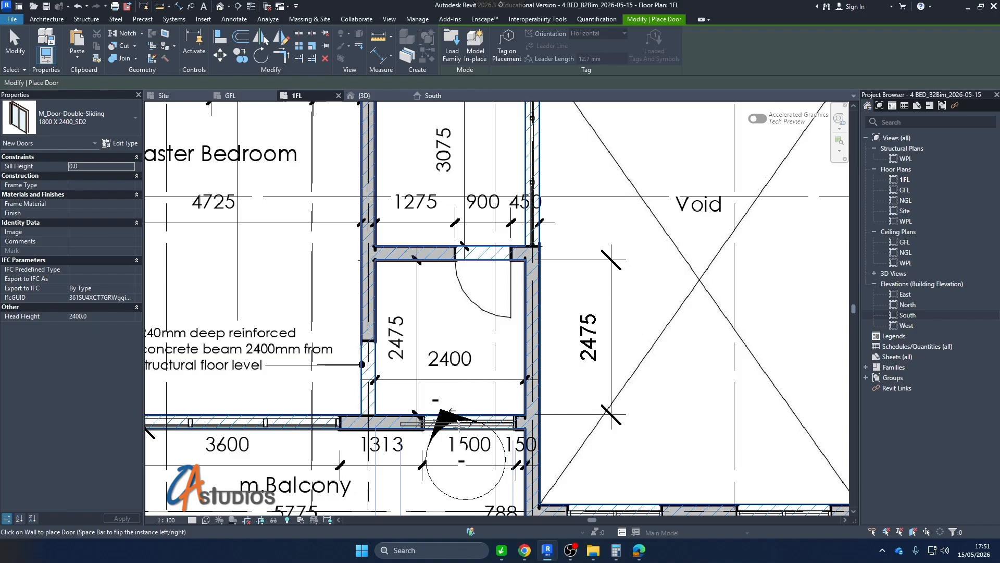
{"action": "scroll", "coordinate": [453, 417], "scroll_direction": "up", "scroll_amount": 4}
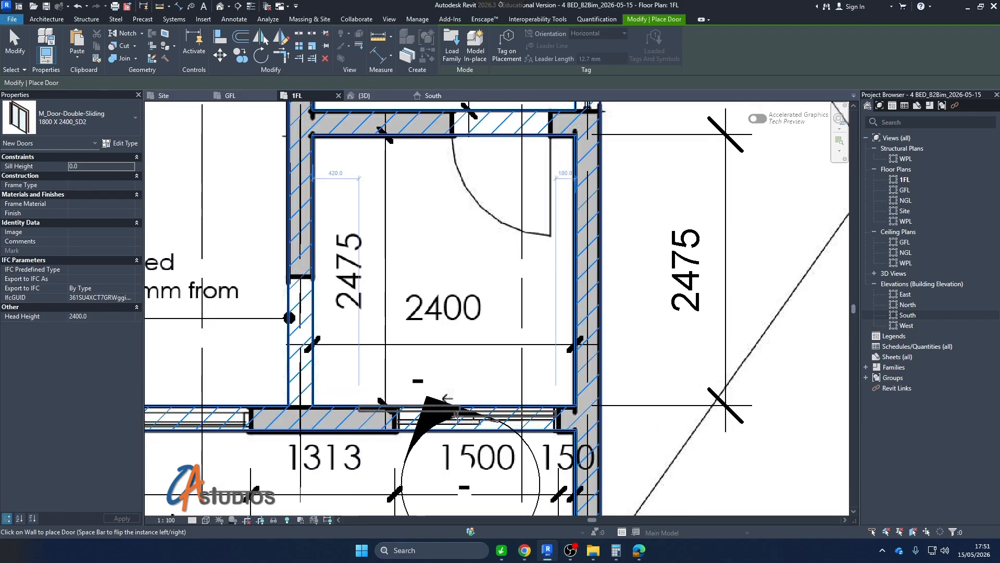
Duplicate the double sliding door type as 1500 X 2400_SD3 and set its width to 1500.
{"action": "left_click", "coordinate": [123, 144]}
{"action": "left_click", "coordinate": [373, 188]}
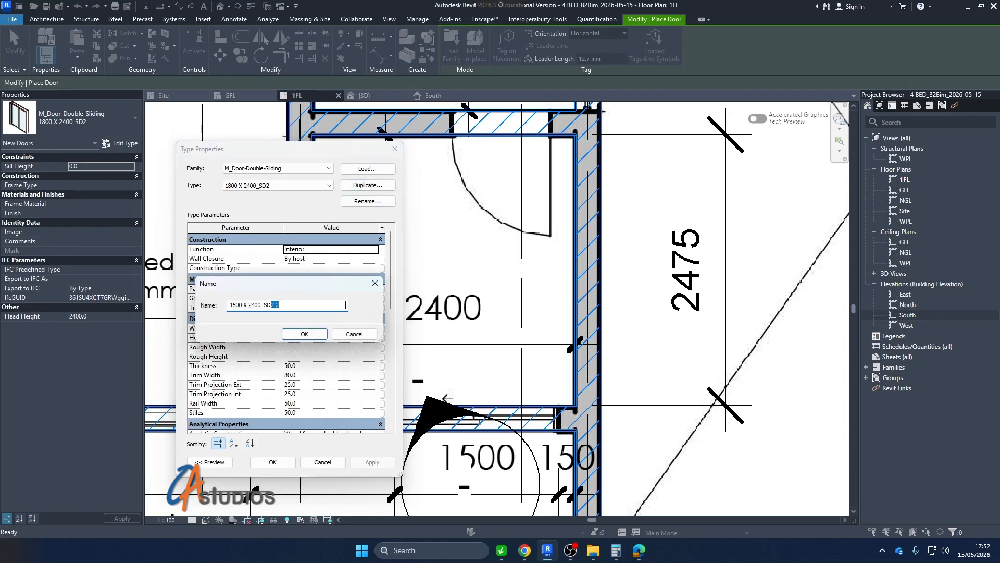
{"action": "type", "text": "1500 X 2400_SD3"}
{"action": "left_click", "coordinate": [305, 336]}
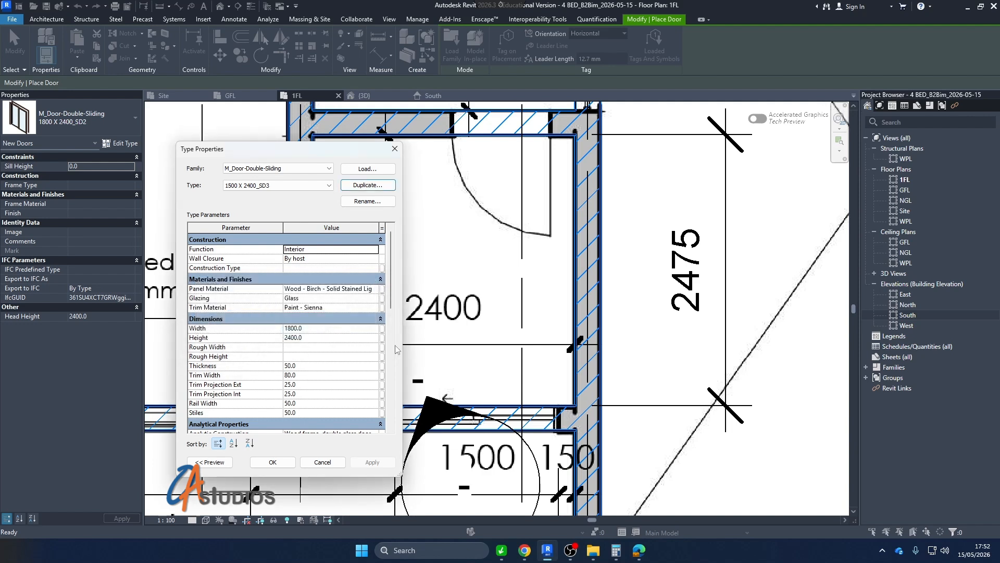
{"action": "left_click", "coordinate": [323, 329]}
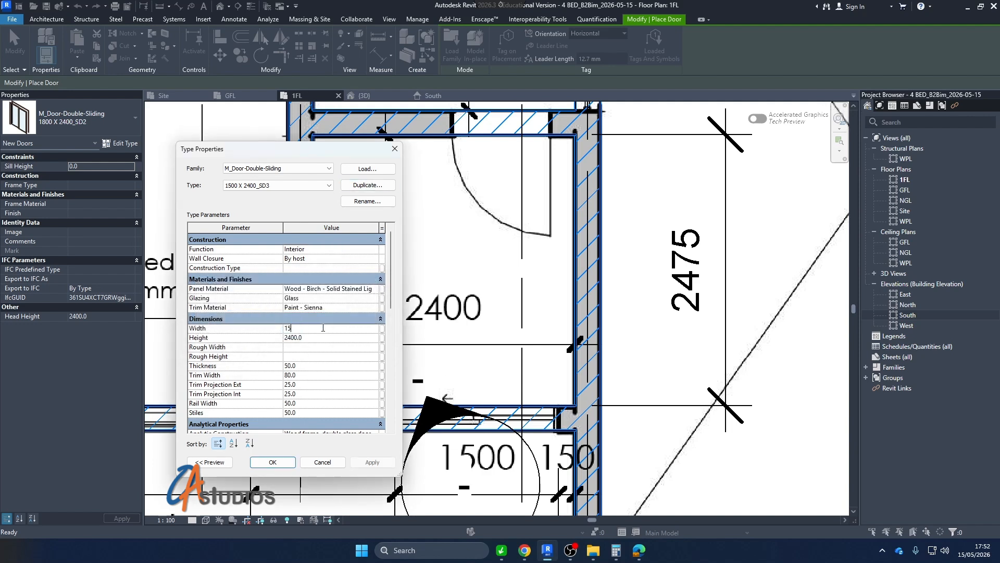
{"action": "left_click", "coordinate": [367, 462]}
{"action": "left_click", "coordinate": [272, 463]}
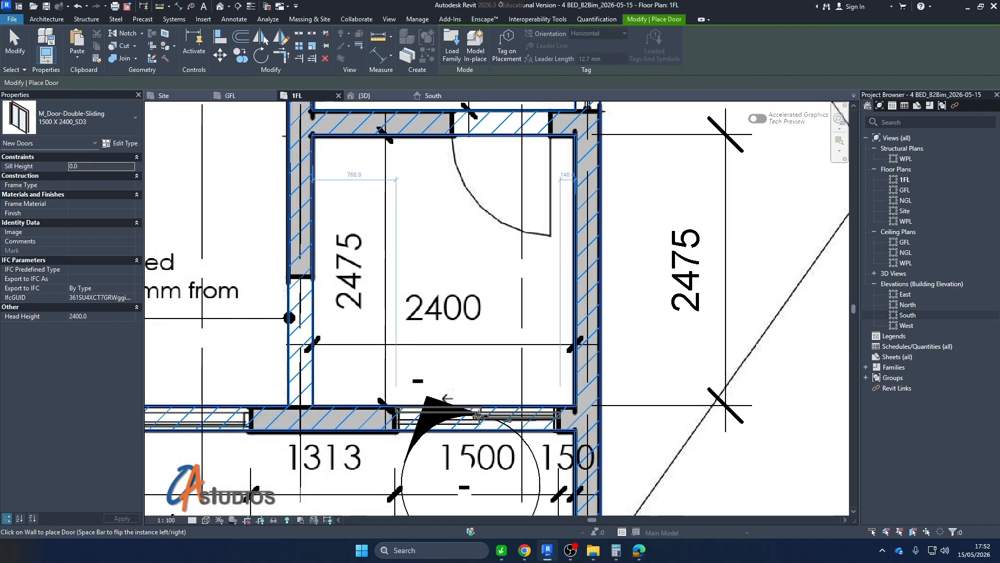
Place the 1500 X 2400_SD3 sliding door in the 1500 mm opening onto m.Balcony and finish door placement.
{"action": "left_click", "coordinate": [478, 415]}
{"action": "key", "text": "Escape"}
{"action": "key", "text": "Escape"}
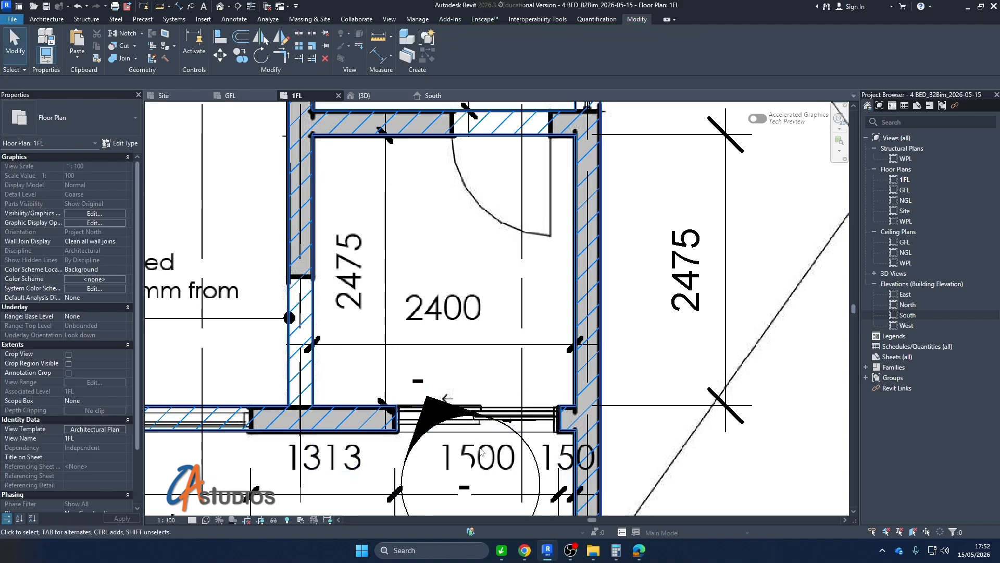
Examine the first floor and ground floor plans for remaining door openings, including those around the Family Lounge and Balcony.
{"action": "scroll", "coordinate": [509, 350], "scroll_direction": "down", "scroll_amount": 2}
{"action": "scroll", "coordinate": [509, 350], "scroll_direction": "down", "scroll_amount": 4}
{"action": "scroll", "coordinate": [465, 295], "scroll_direction": "down", "scroll_amount": 2}
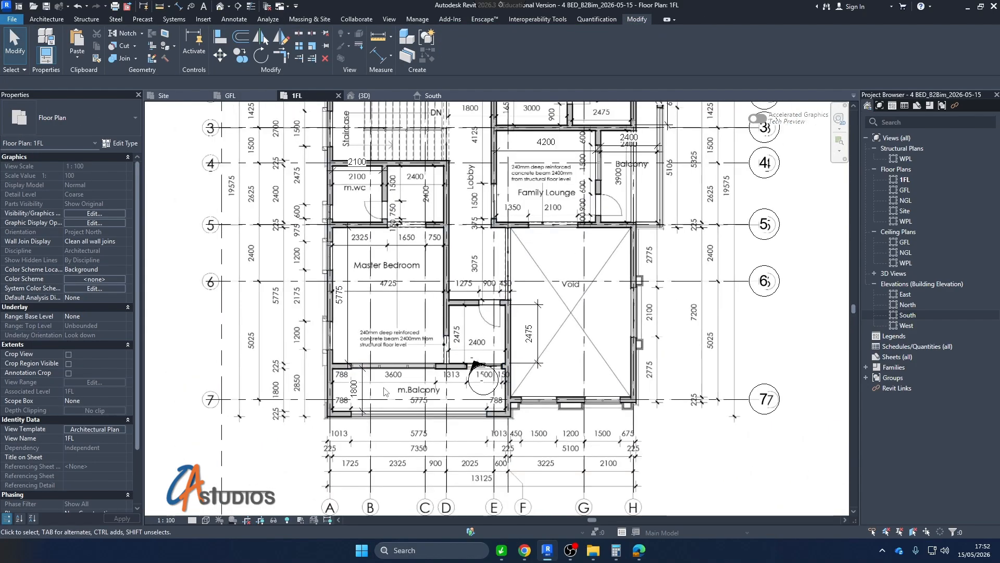
{"action": "scroll", "coordinate": [511, 206], "scroll_direction": "up", "scroll_amount": 5}
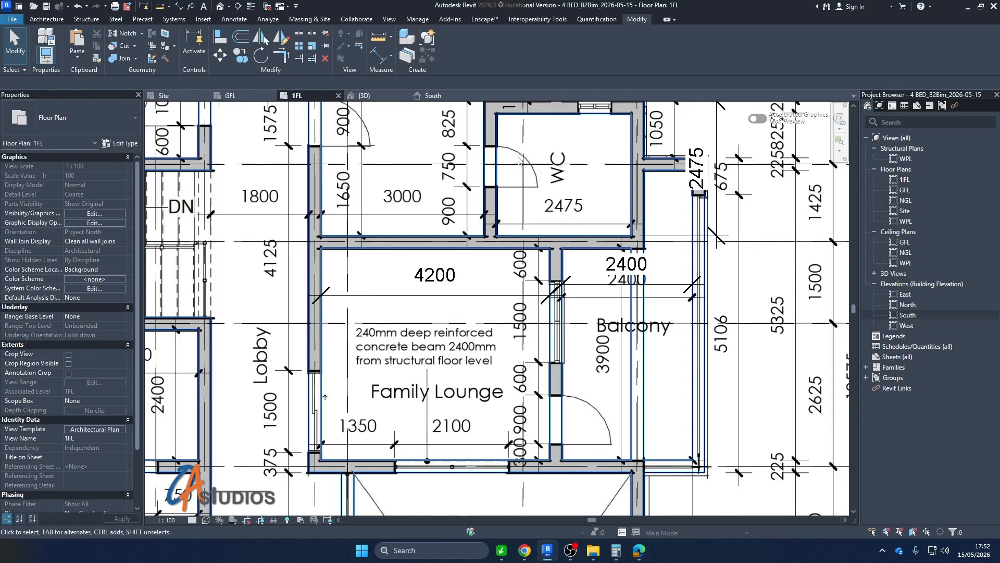
{"action": "left_click", "coordinate": [280, 98]}
{"action": "scroll", "coordinate": [184, 264], "scroll_direction": "down", "scroll_amount": 2}
{"action": "scroll", "coordinate": [451, 357], "scroll_direction": "up", "scroll_amount": 3}
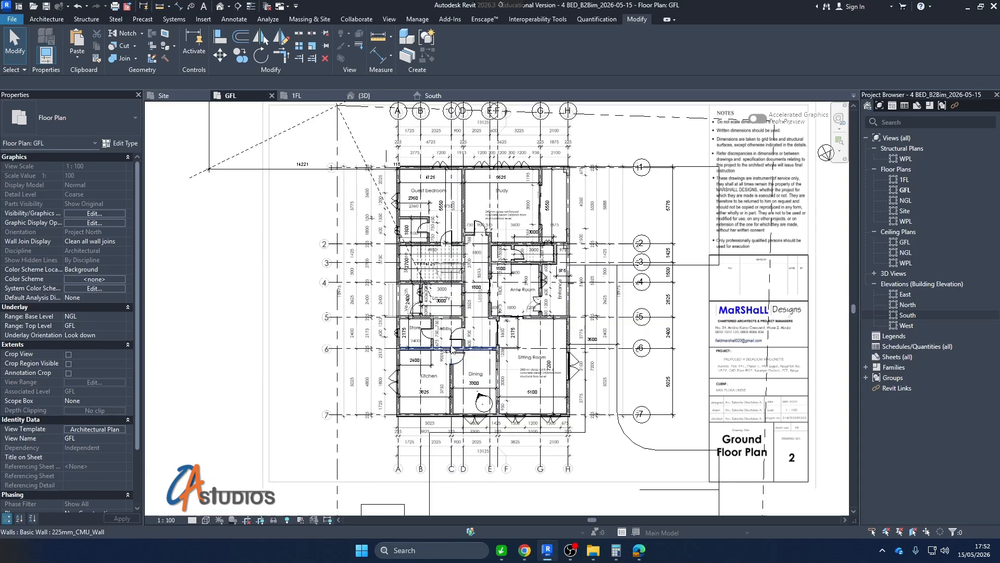
{"action": "scroll", "coordinate": [459, 385], "scroll_direction": "up", "scroll_amount": 2}
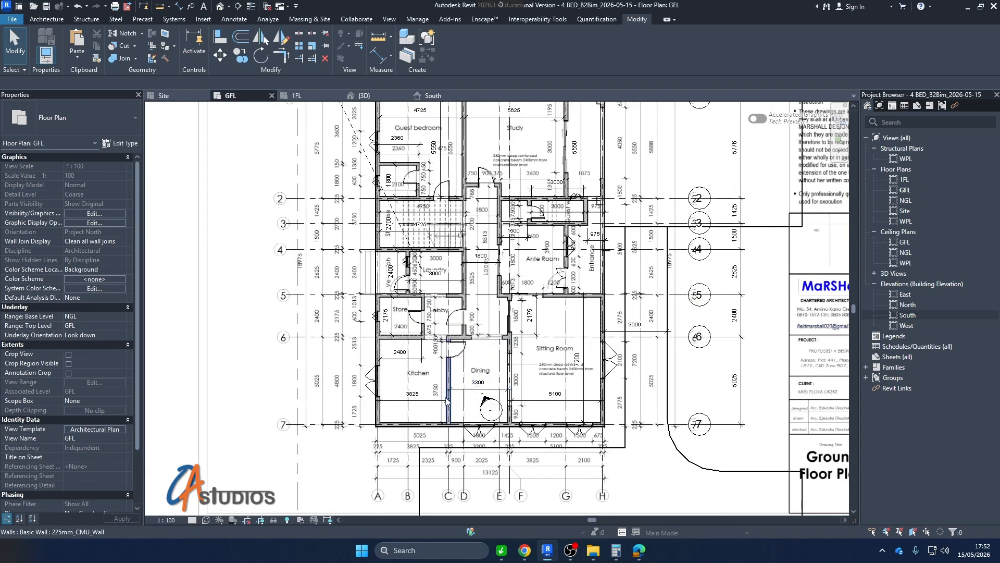
{"action": "scroll", "coordinate": [500, 432], "scroll_direction": "up", "scroll_amount": 3}
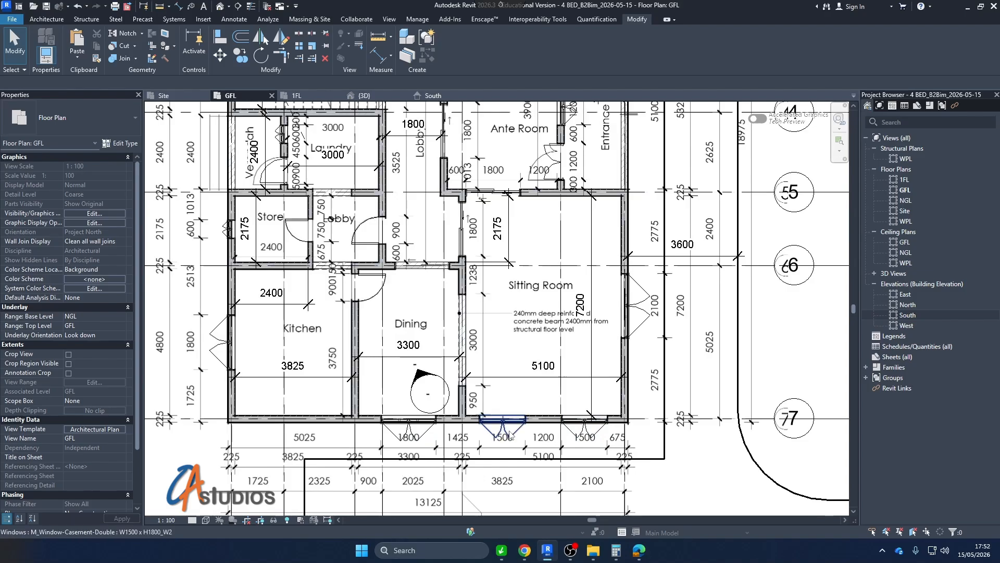
{"action": "left_click", "coordinate": [305, 96]}
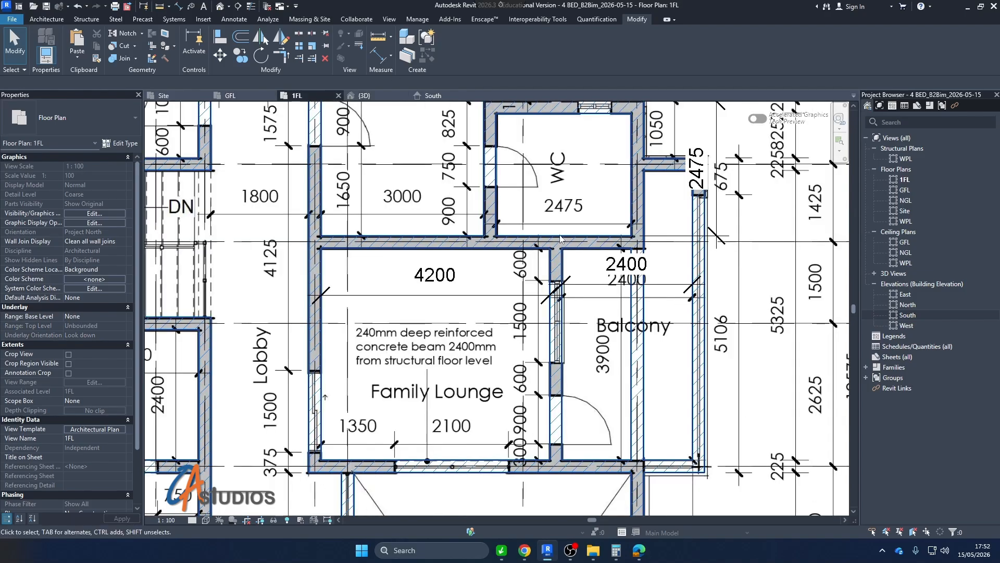
{"action": "scroll", "coordinate": [562, 358], "scroll_direction": "down", "scroll_amount": 3}
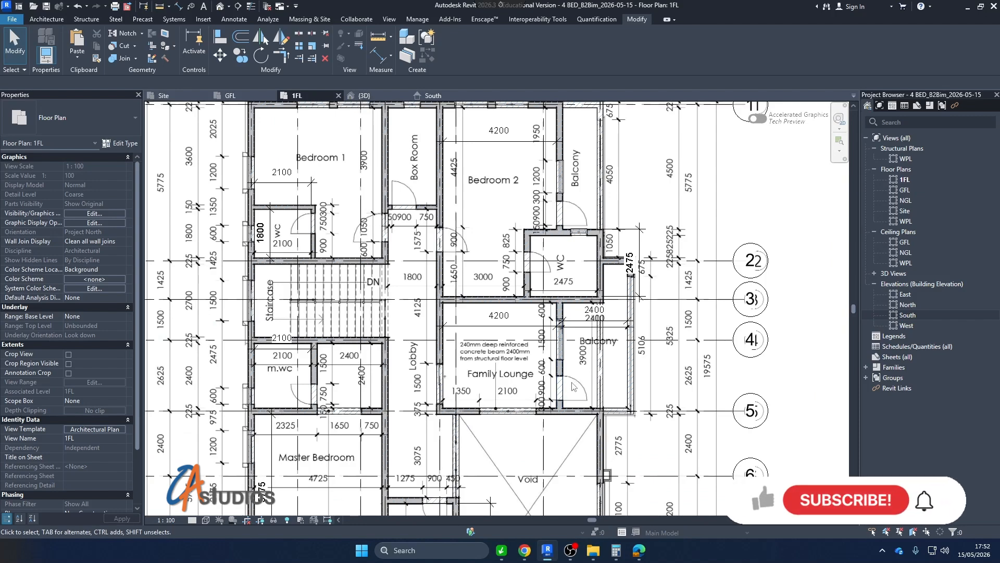
{"action": "scroll", "coordinate": [562, 380], "scroll_direction": "up", "scroll_amount": 3}
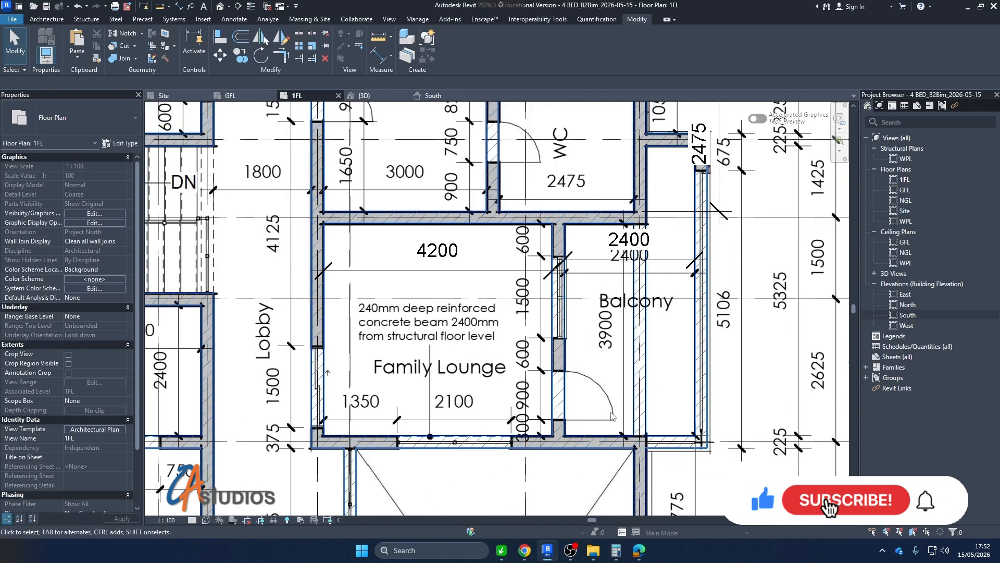
Review the first floor openings around the Family Lounge, Lobby, Master Bedroom, Bedroom 2 and balconies, and return to the GFL plan.
{"action": "scroll", "coordinate": [514, 292], "scroll_direction": "down", "scroll_amount": 2}
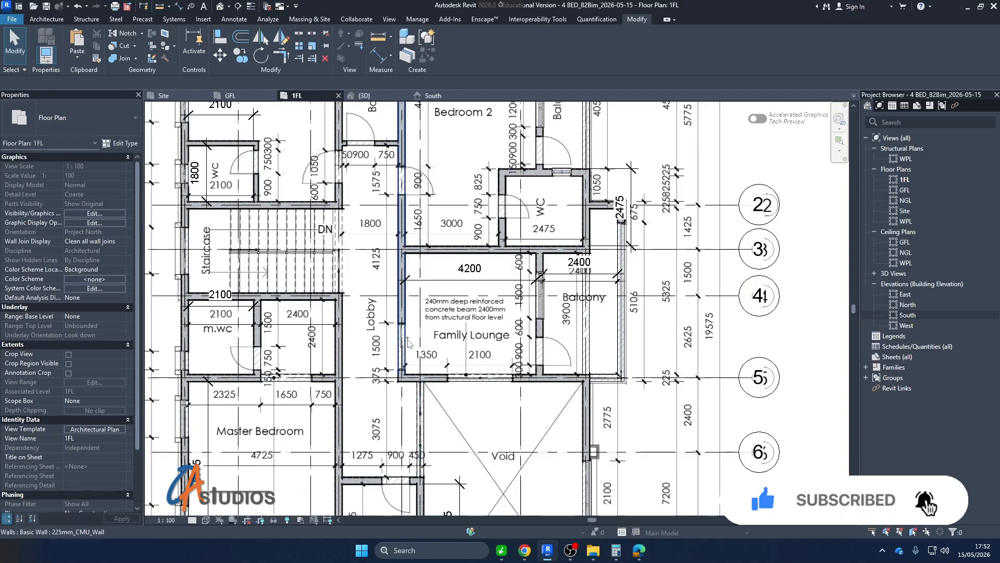
{"action": "scroll", "coordinate": [483, 289], "scroll_direction": "down", "scroll_amount": 2}
{"action": "scroll", "coordinate": [456, 310], "scroll_direction": "down", "scroll_amount": 2}
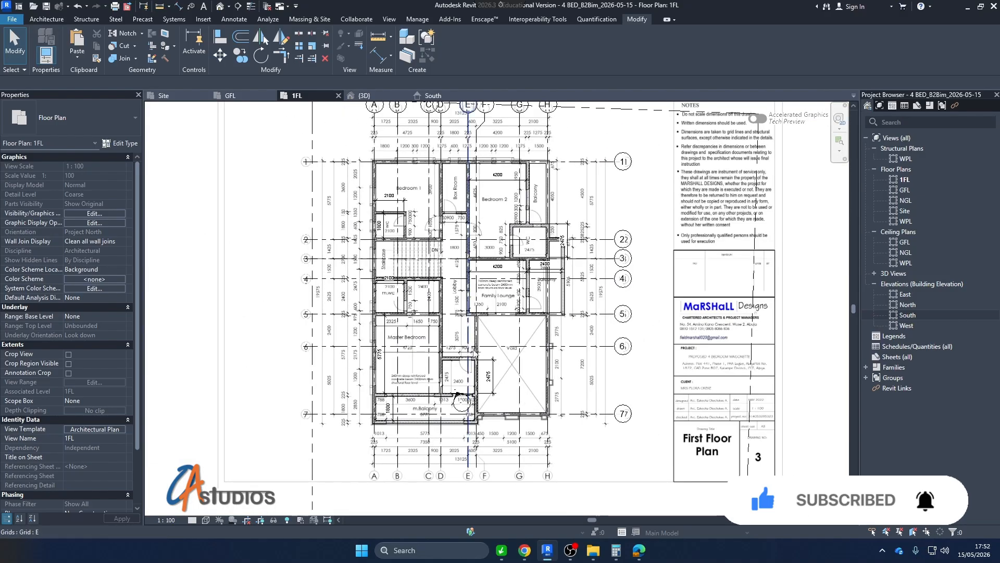
{"action": "scroll", "coordinate": [442, 404], "scroll_direction": "up", "scroll_amount": 1}
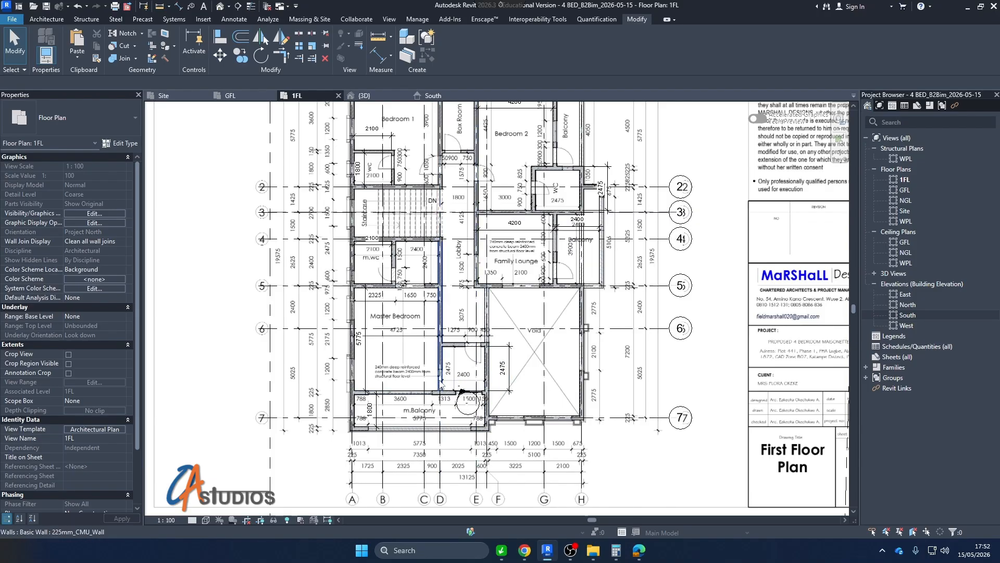
{"action": "scroll", "coordinate": [594, 208], "scroll_direction": "up", "scroll_amount": 3}
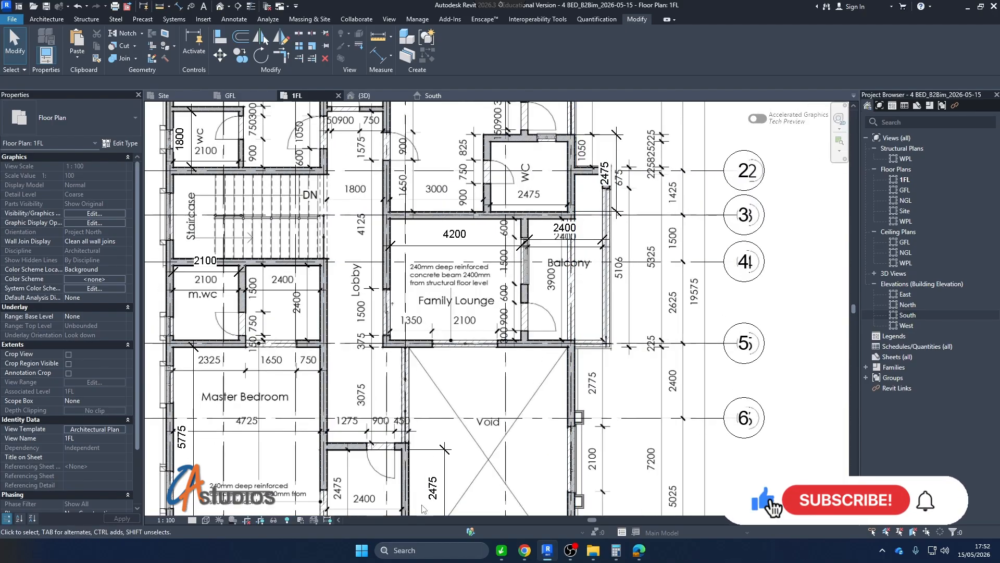
{"action": "scroll", "coordinate": [495, 417], "scroll_direction": "down", "scroll_amount": 3}
{"action": "scroll", "coordinate": [569, 249], "scroll_direction": "up", "scroll_amount": 1}
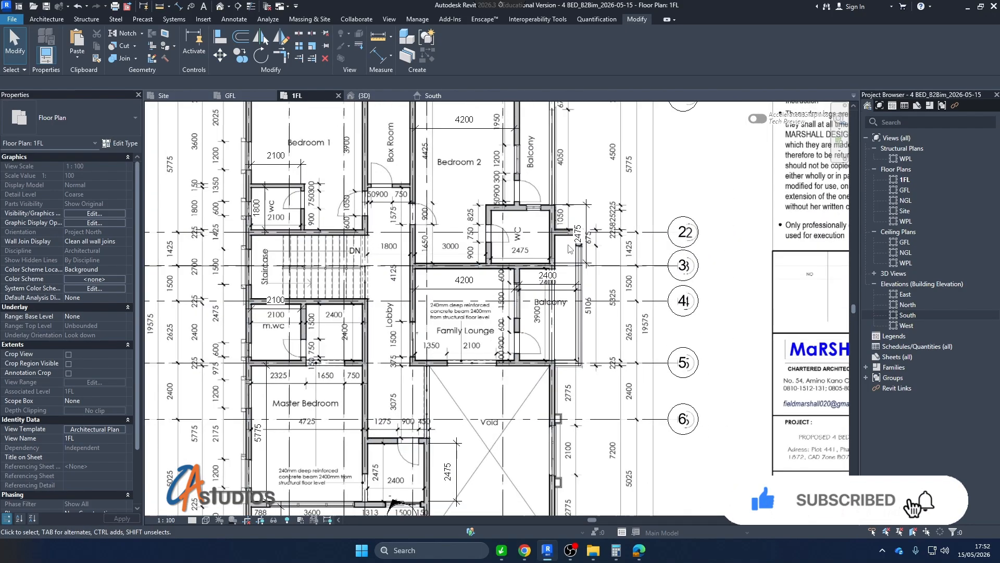
{"action": "scroll", "coordinate": [569, 249], "scroll_direction": "up", "scroll_amount": 2}
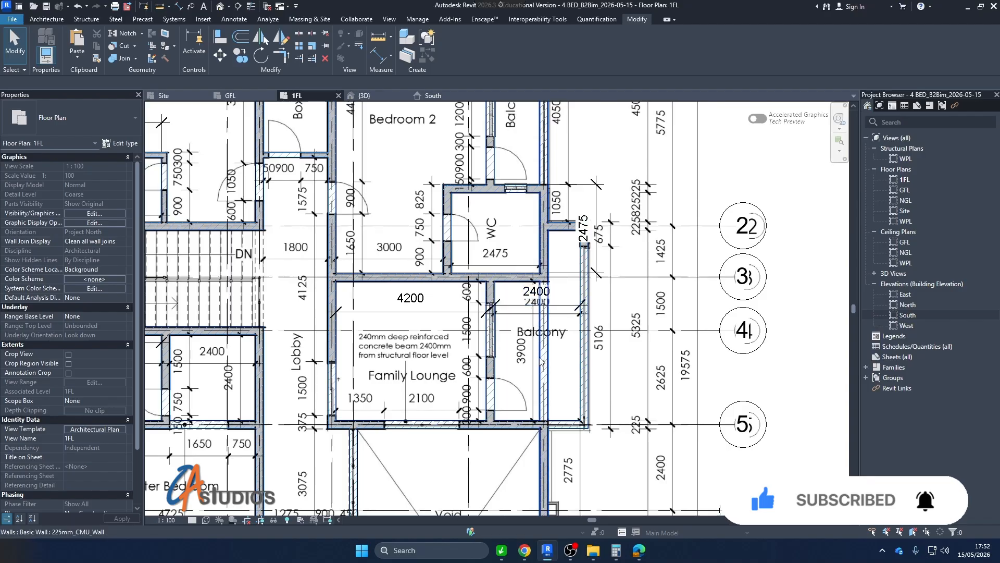
{"action": "scroll", "coordinate": [542, 361], "scroll_direction": "down", "scroll_amount": 3}
{"action": "scroll", "coordinate": [436, 371], "scroll_direction": "up", "scroll_amount": 4}
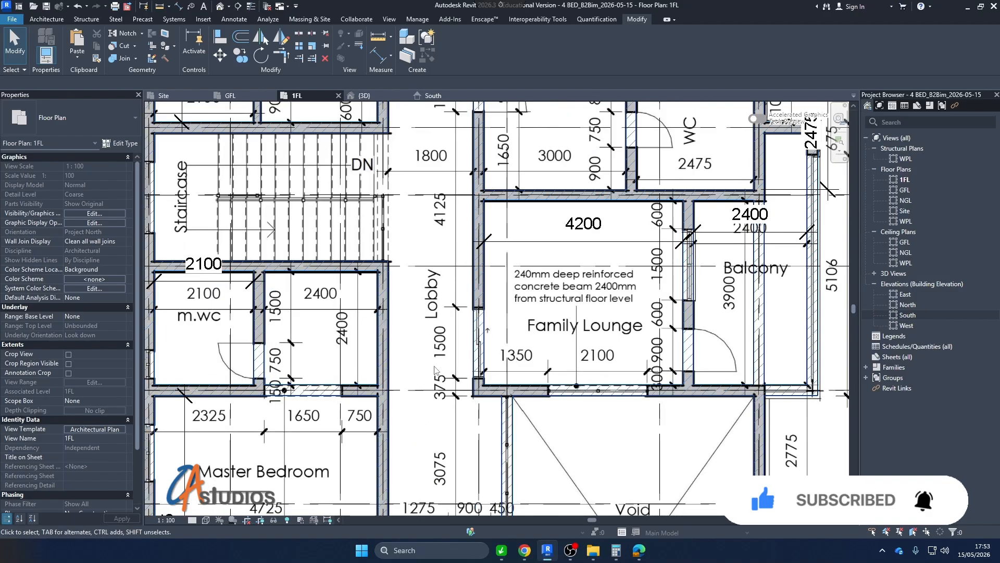
{"action": "scroll", "coordinate": [446, 365], "scroll_direction": "down", "scroll_amount": 2}
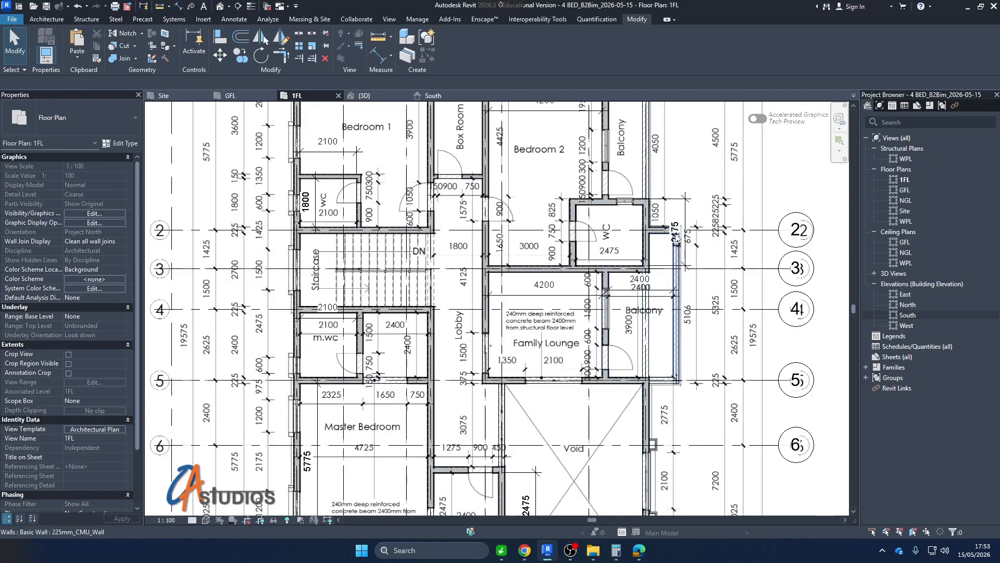
{"action": "scroll", "coordinate": [598, 307], "scroll_direction": "down", "scroll_amount": 2}
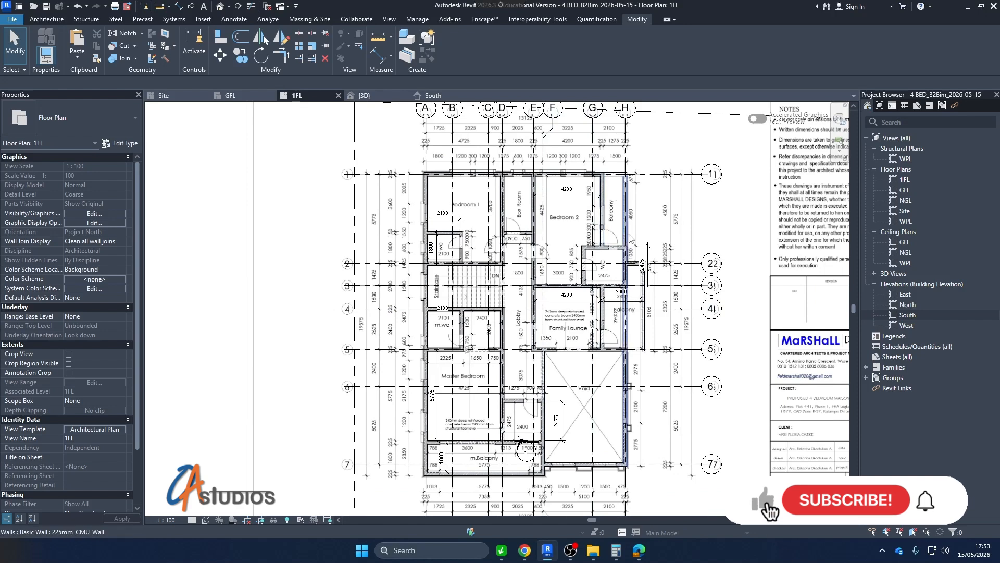
{"action": "scroll", "coordinate": [627, 209], "scroll_direction": "up", "scroll_amount": 3}
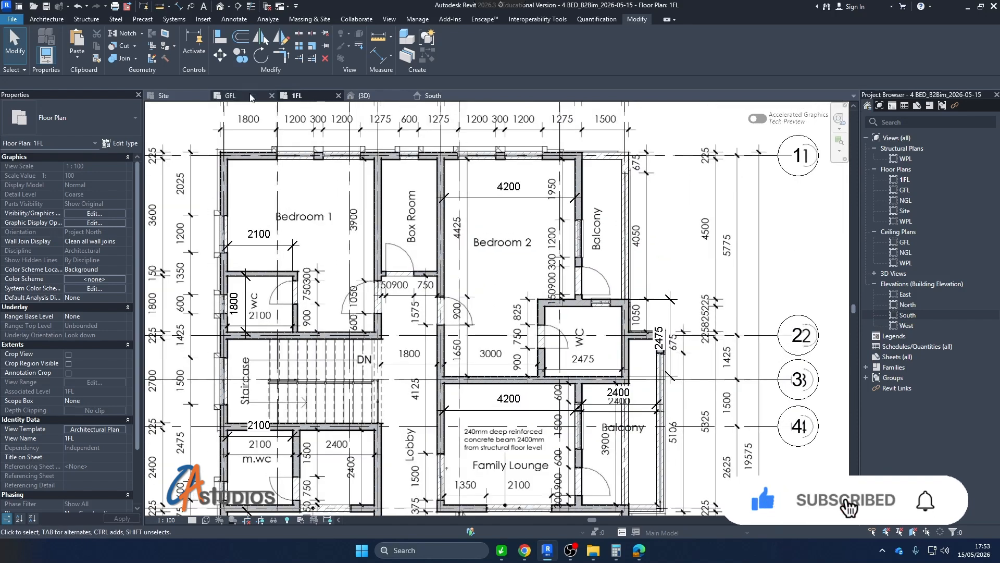
{"action": "left_click", "coordinate": [251, 98]}
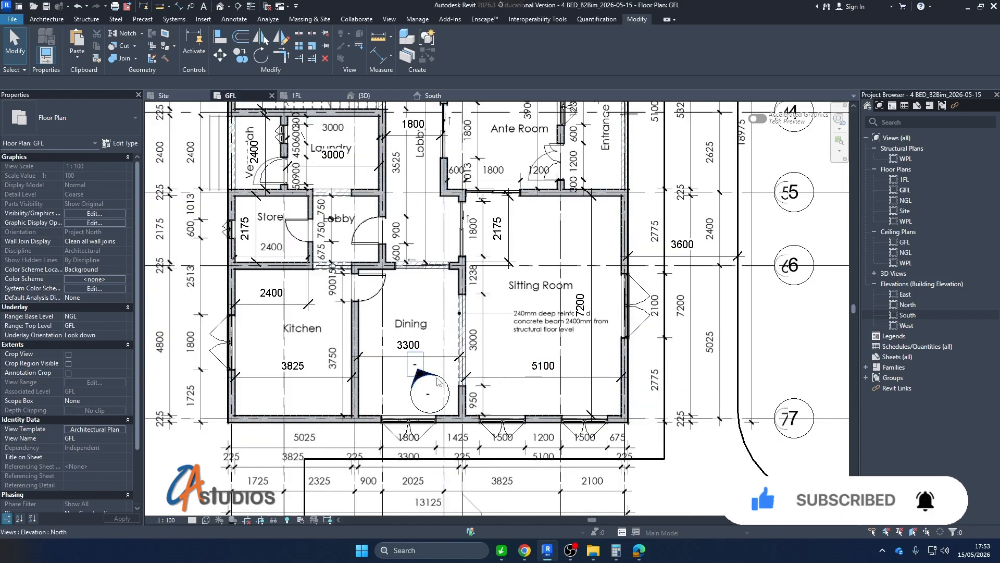